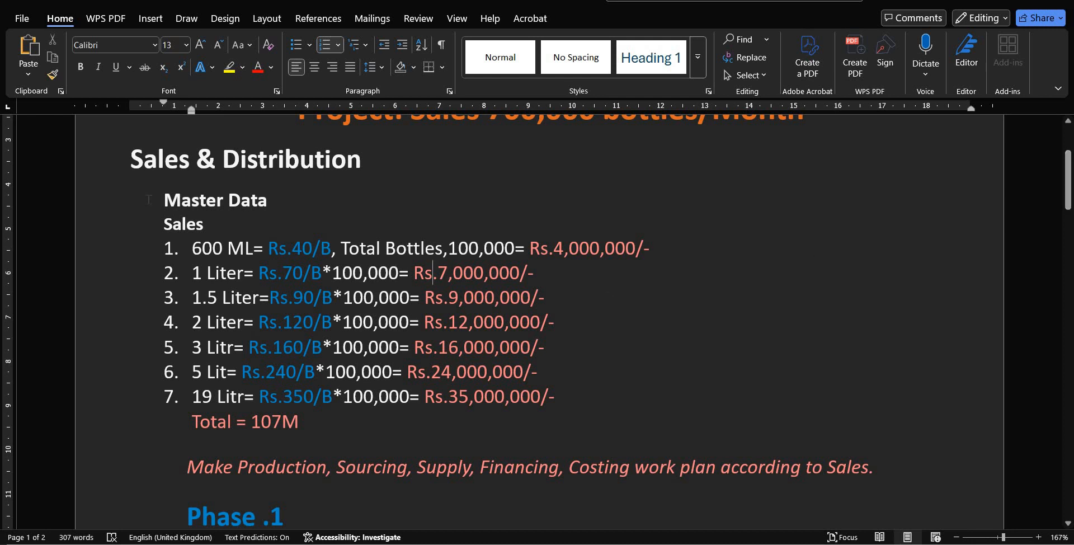
drag(131, 161, 563, 412)
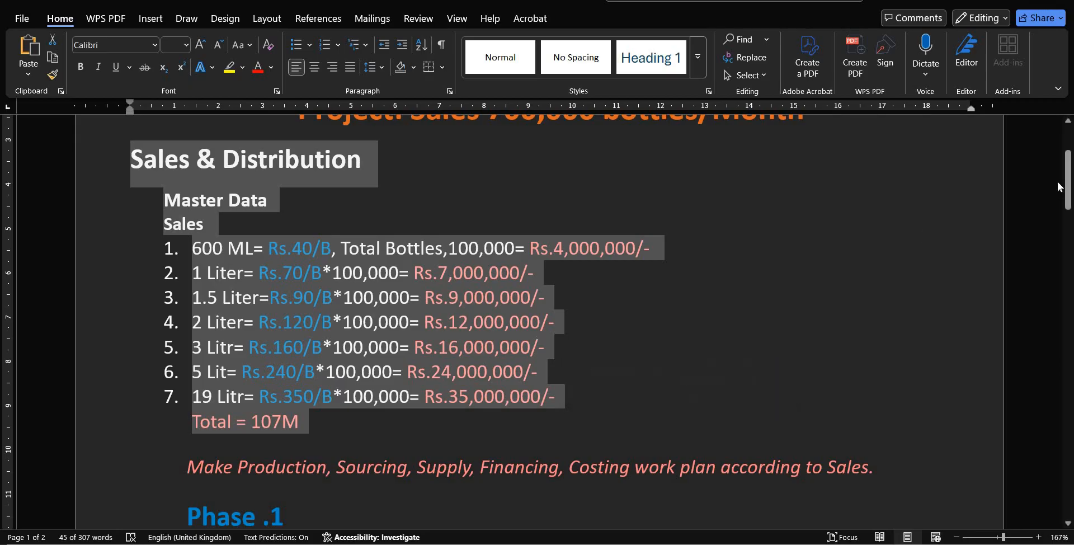
drag(1068, 189, 1068, 196)
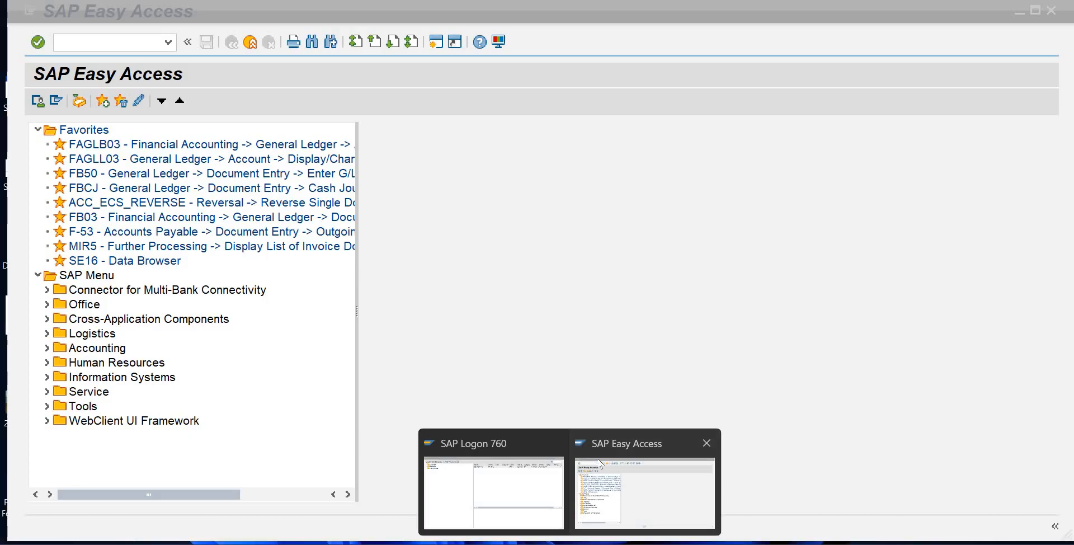
Switch to SAP Easy Access, run transaction spro and open the SAP Reference IMG.
click(601, 464)
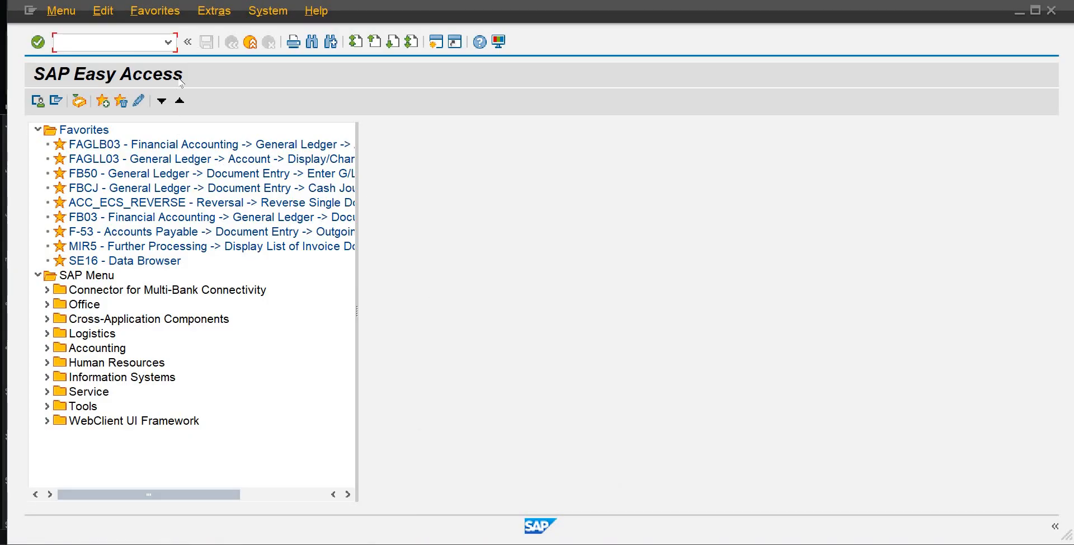
click(148, 42)
text(spro)
key(Return)
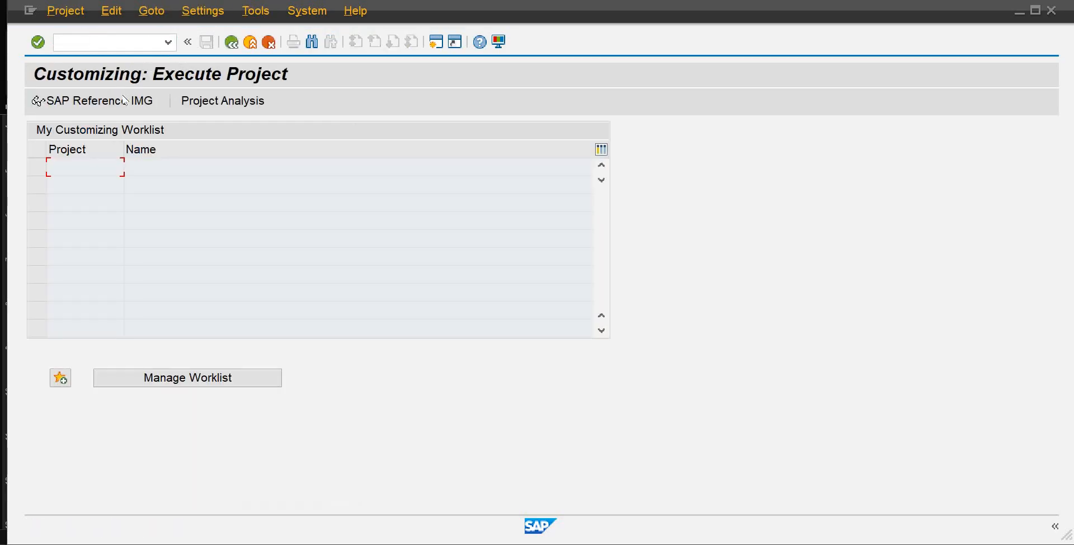
click(125, 101)
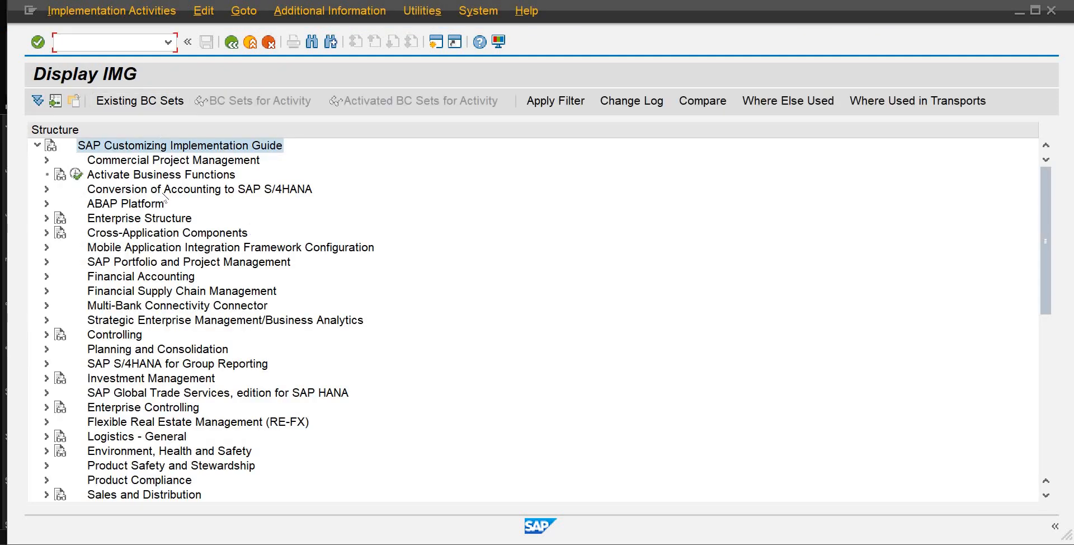
Start a new entry for Define Sales Organization under Enterprise Structure, Definition, Sales and Distribution.
click(46, 218)
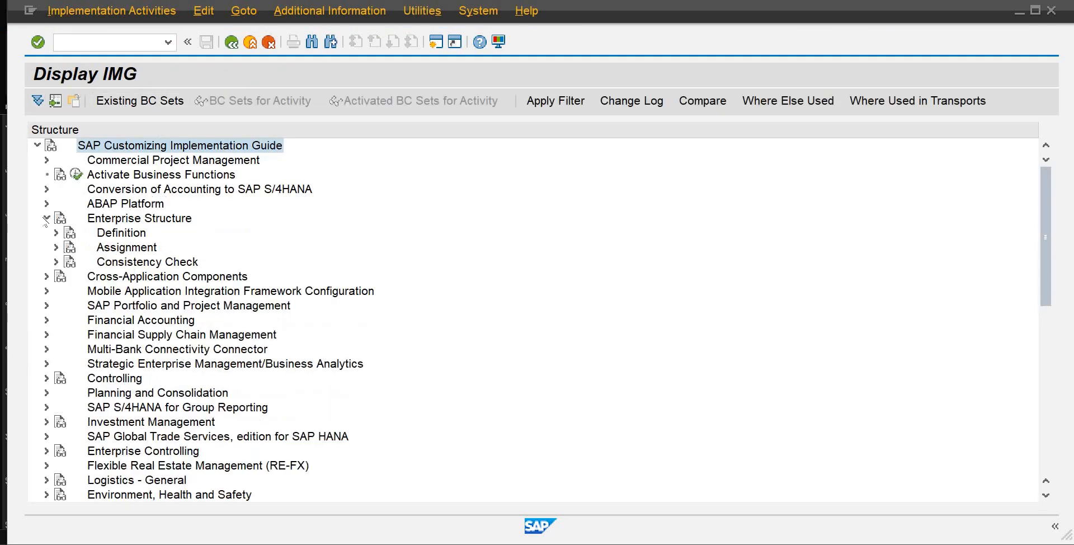
click(56, 232)
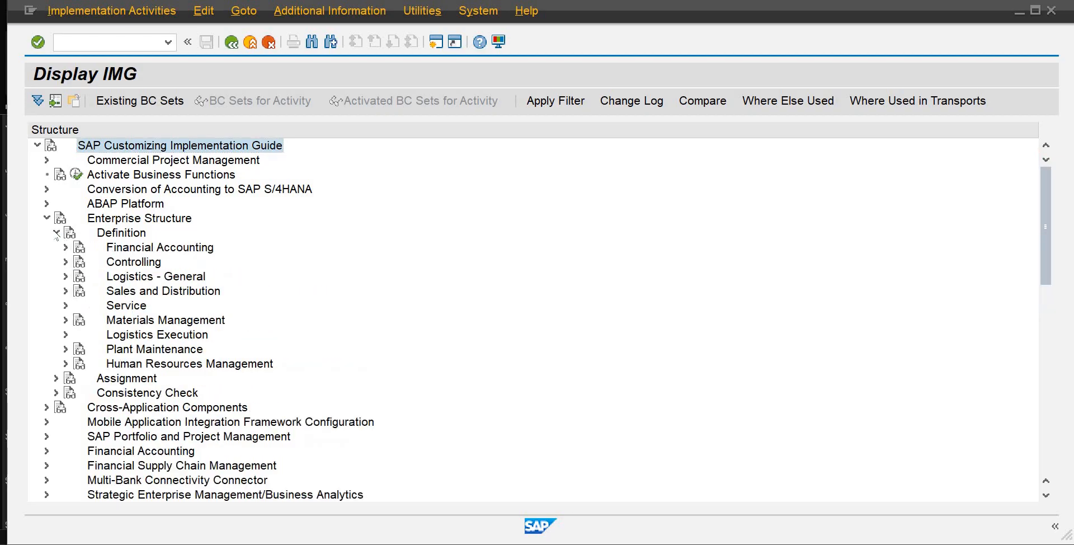
click(66, 291)
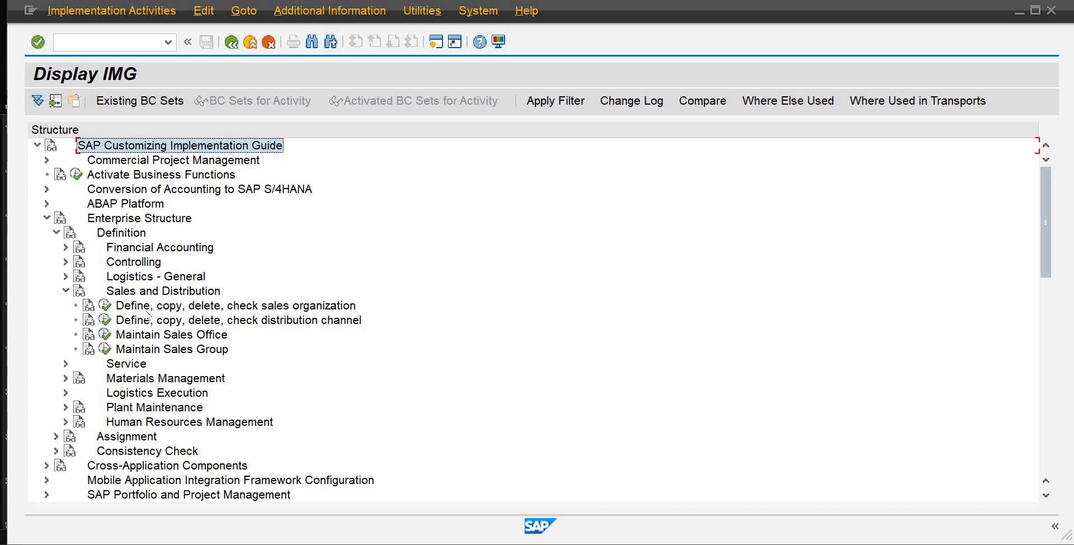
click(104, 309)
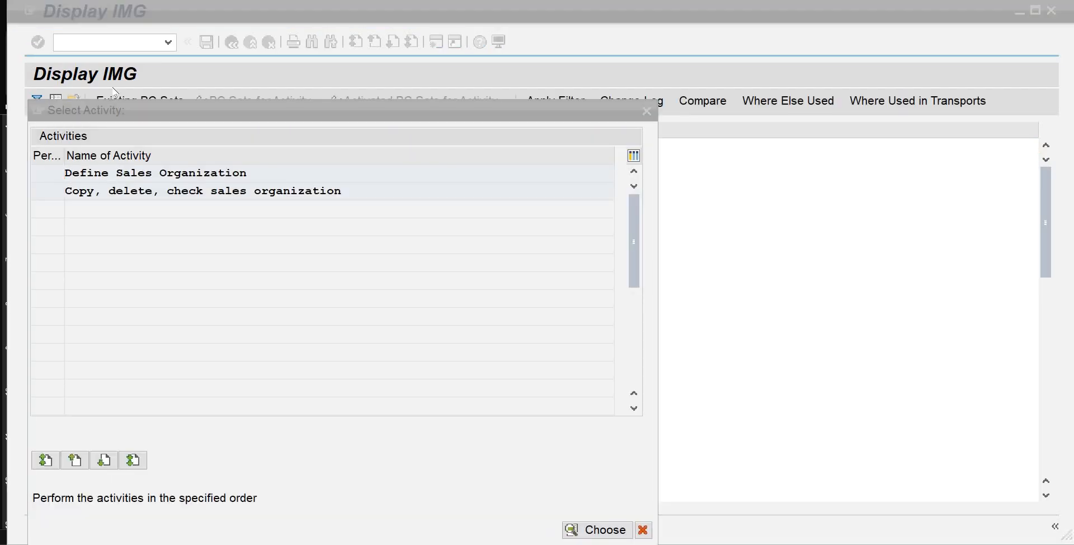
double_click(160, 175)
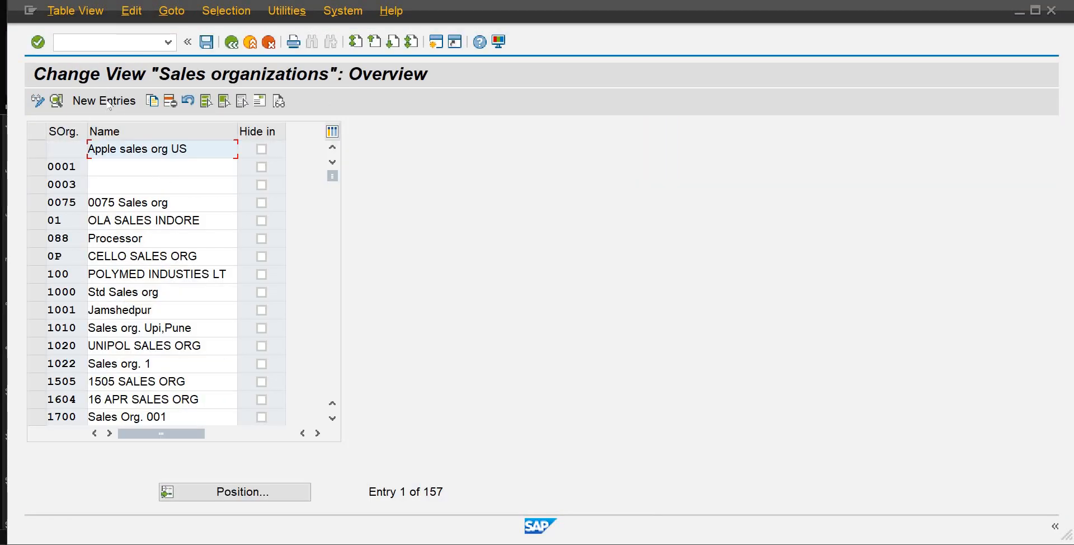
click(104, 101)
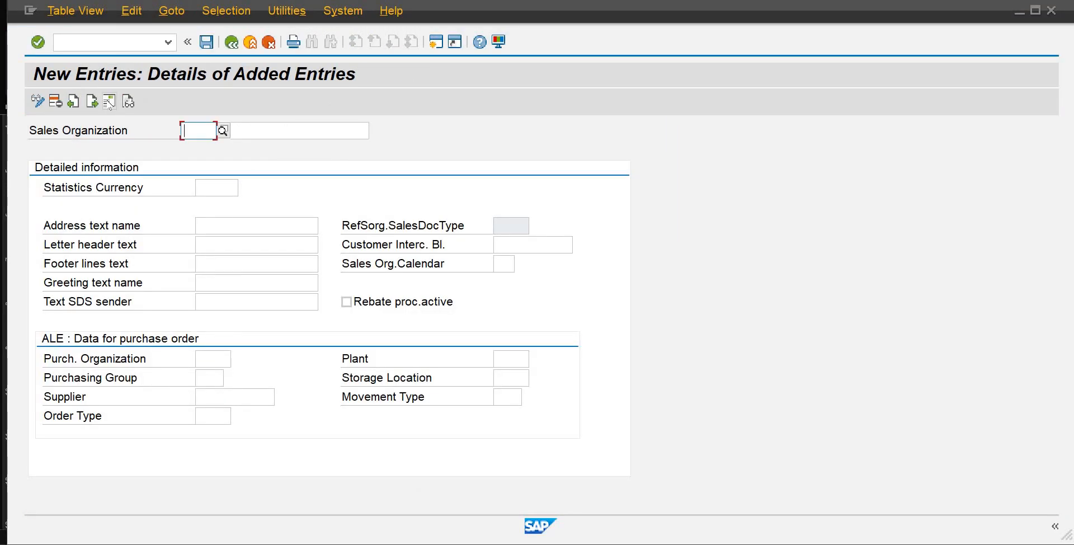
Enter sales organization SOSS with the name SS01 and statistics currency PKR, accepting the currency warning.
text(soss)
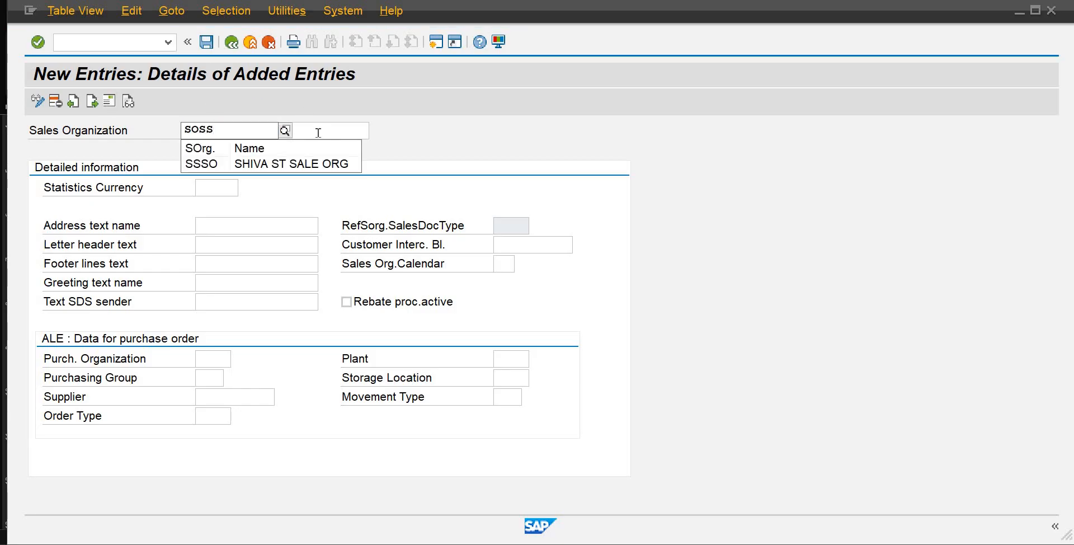
key(Return)
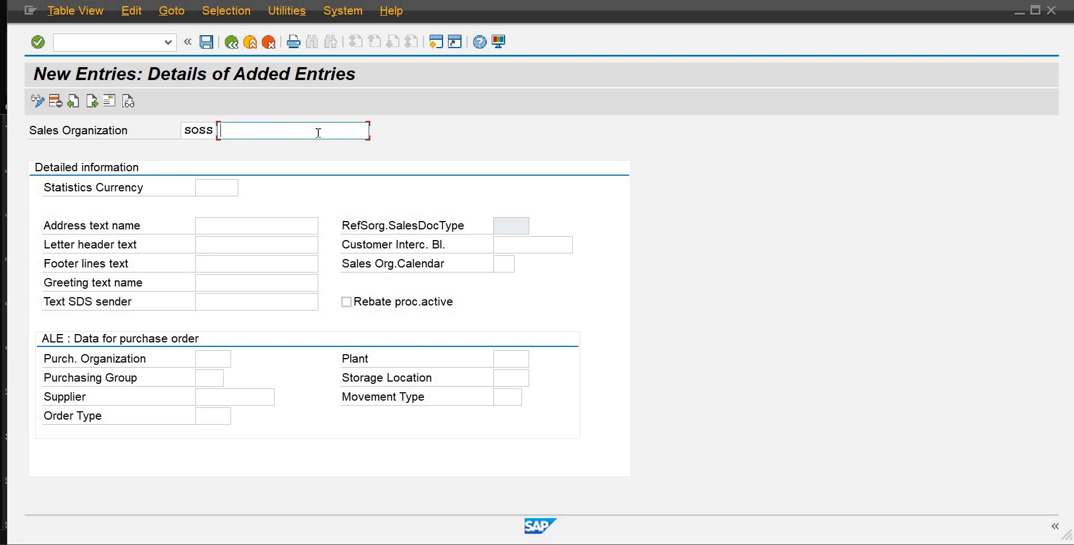
text(SS01)
key(Tab)
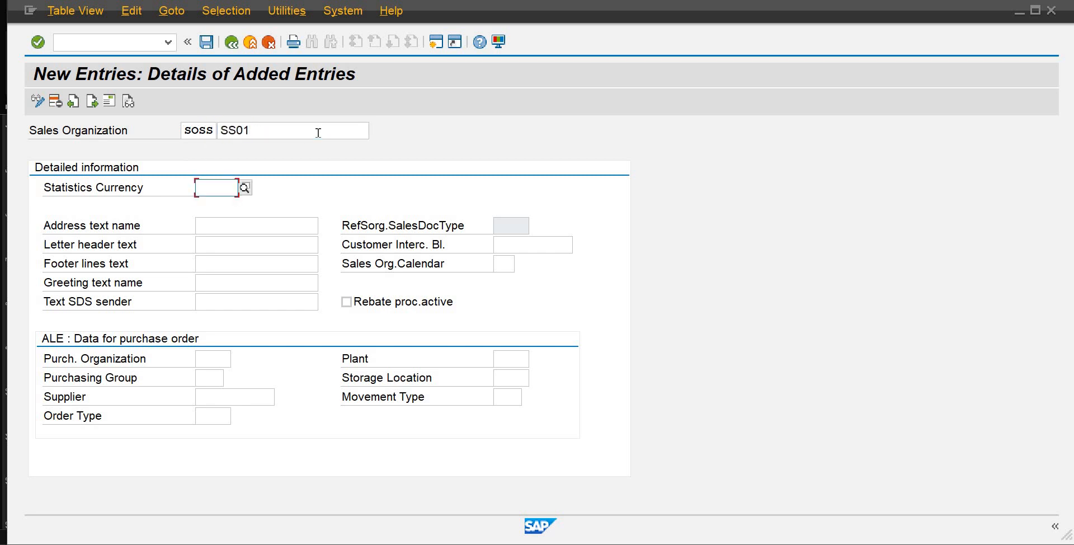
text(Pkr)
key(Tab)
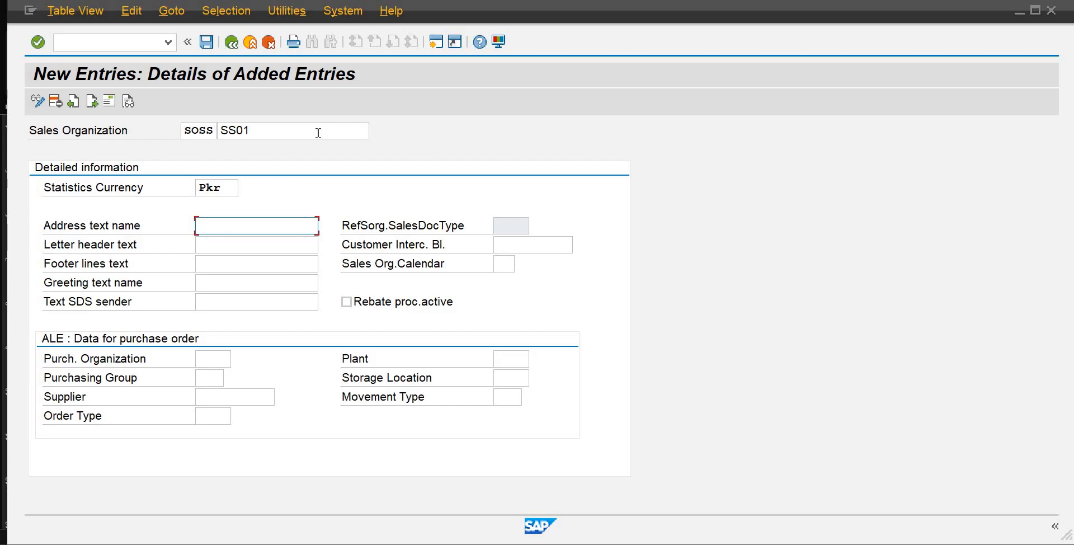
key(Return)
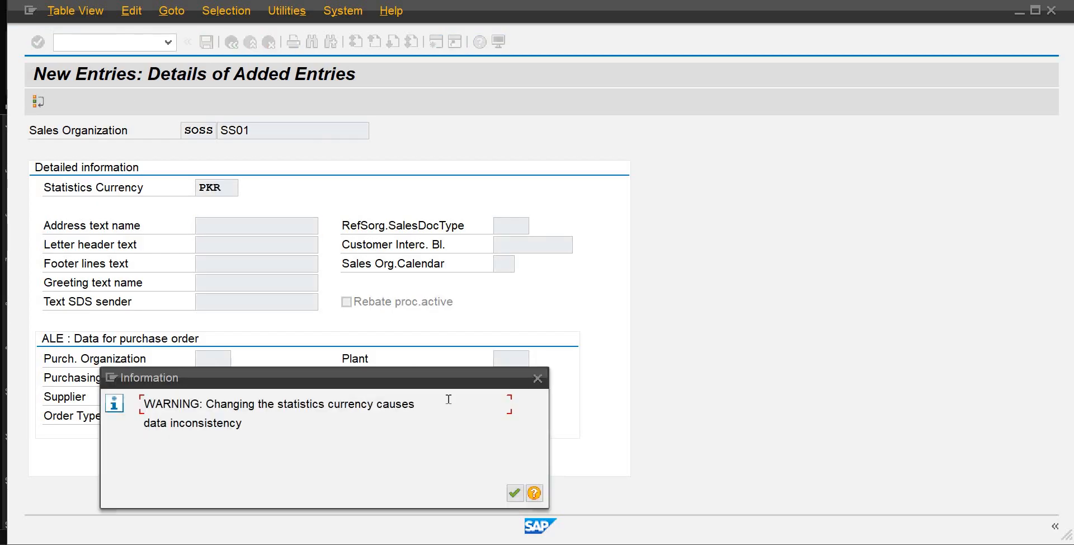
click(514, 493)
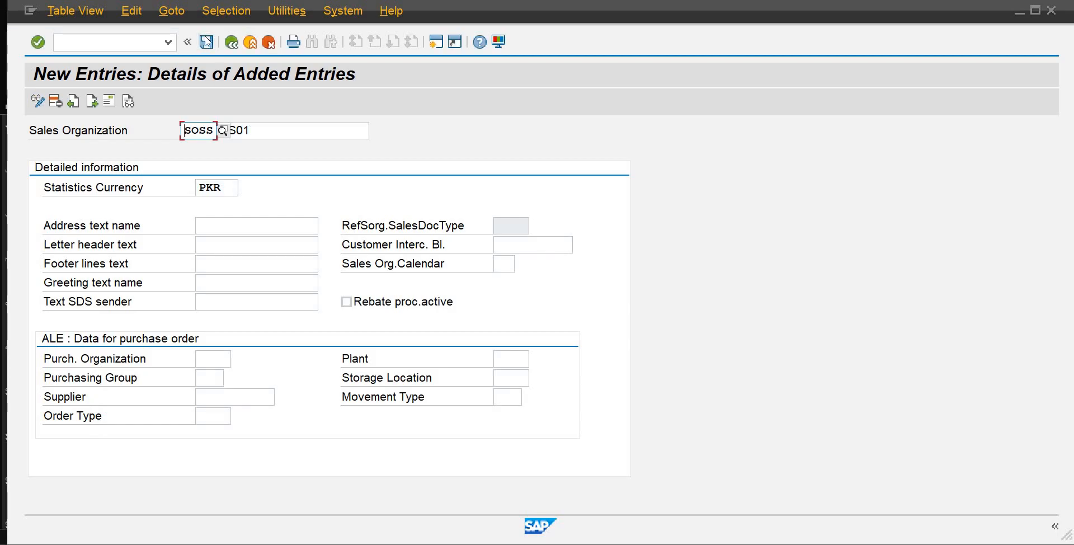
Save sales organization SOSS with an address titled Company, named SS Beverages Private Limited, and country PK.
click(207, 42)
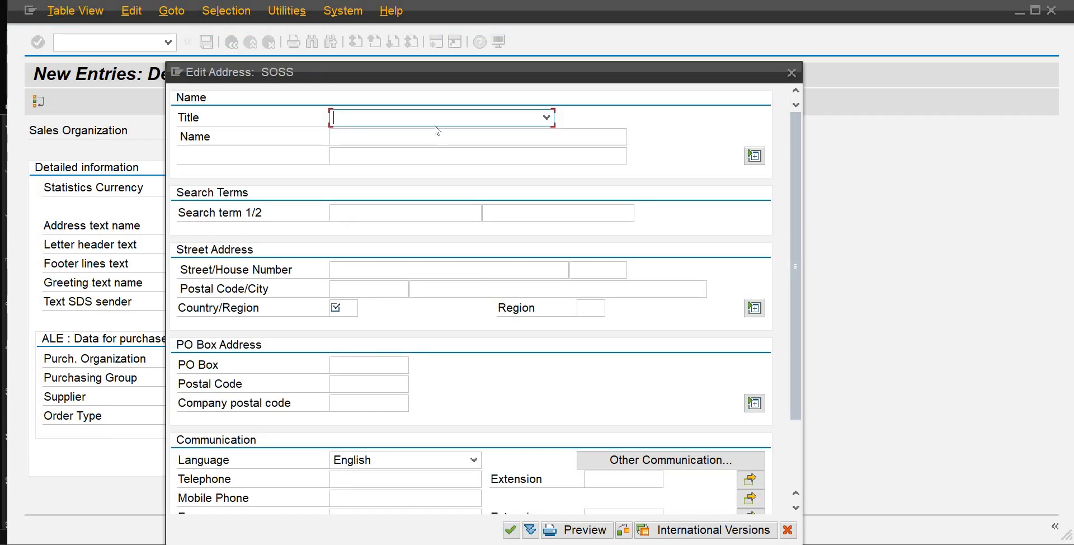
key(c)
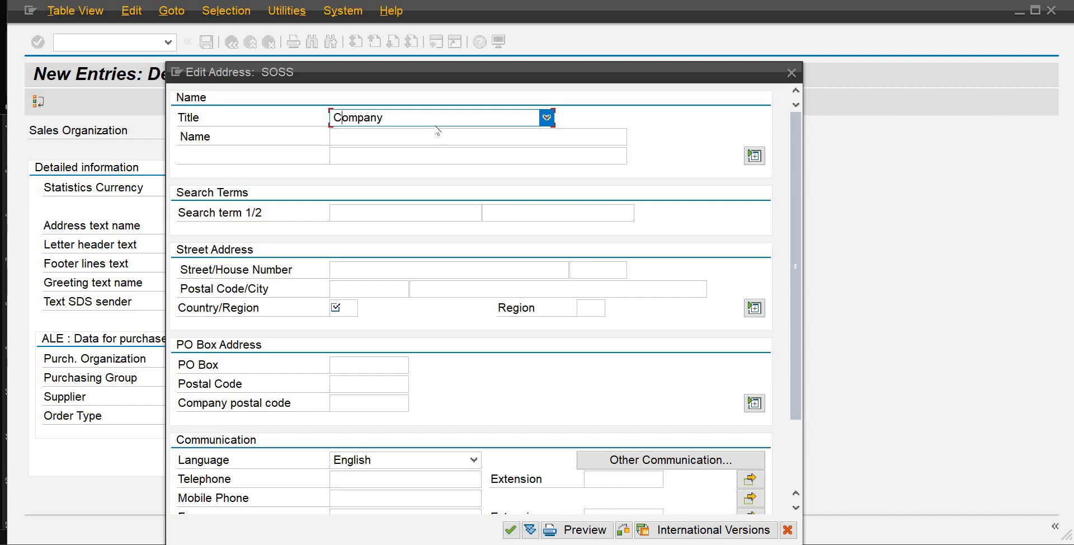
key(Tab)
text(SS)
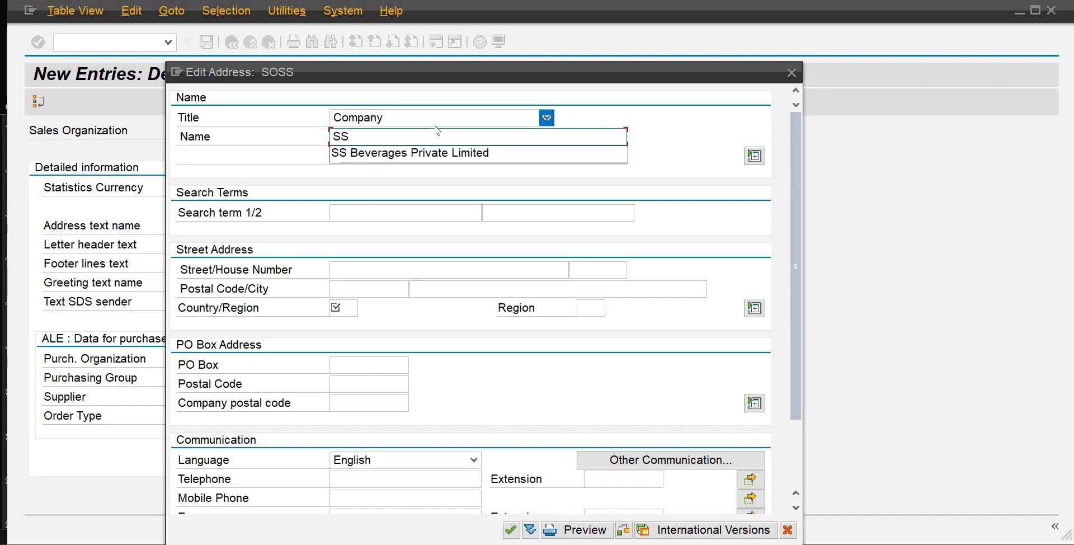
key(Down)
key(Return)
click(348, 313)
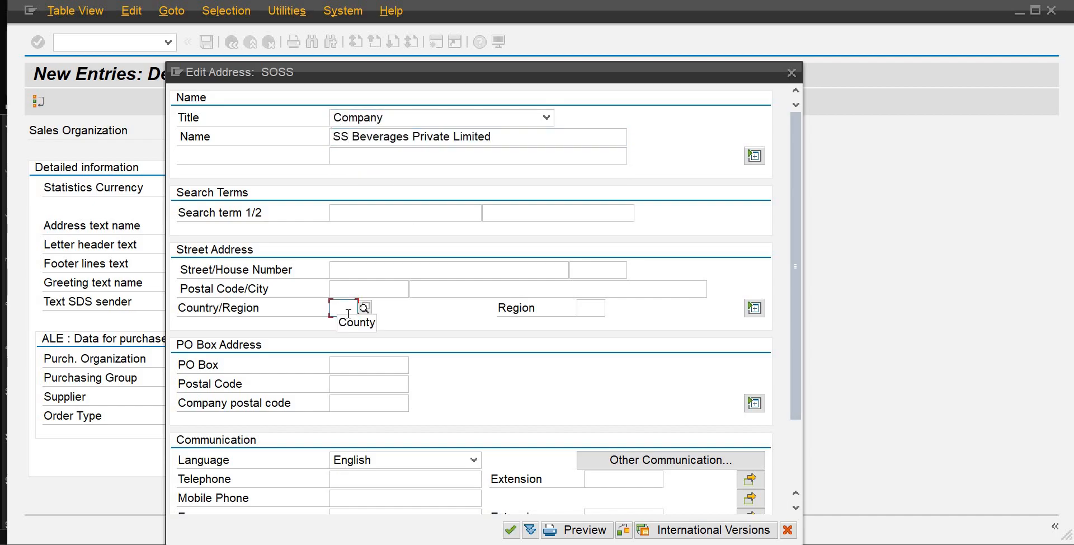
text(pk)
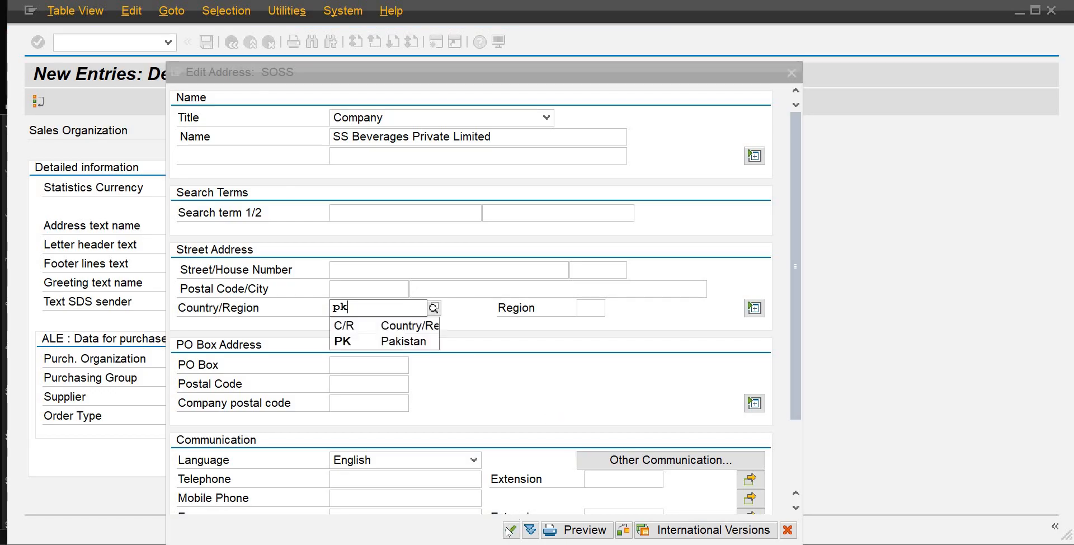
click(510, 529)
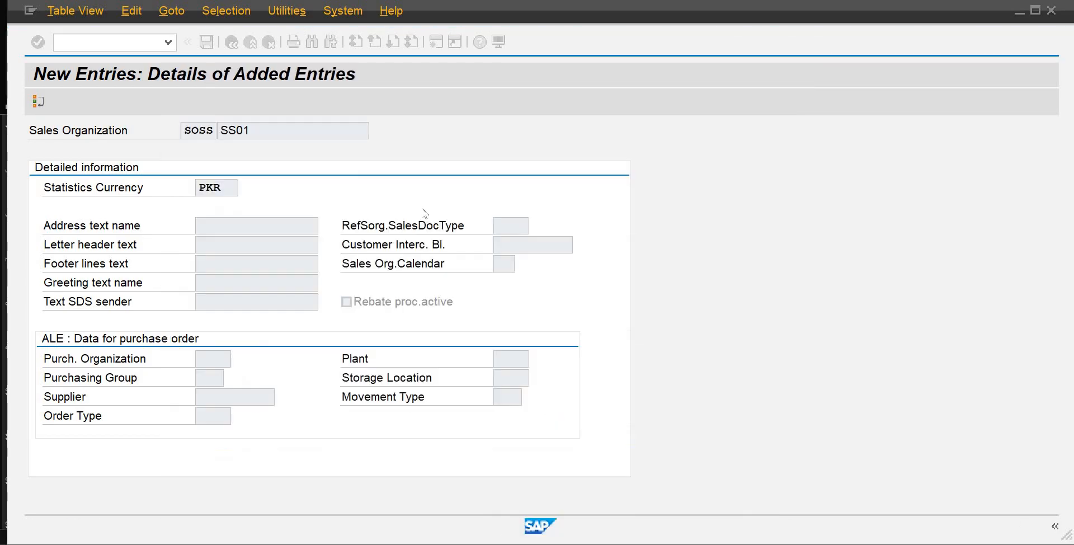
key(ctrl+s)
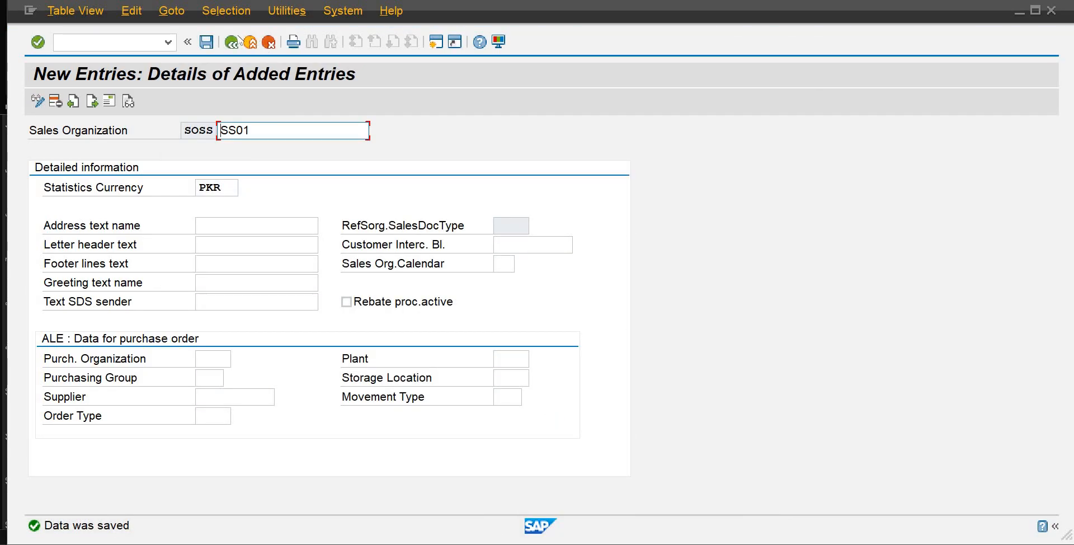
Return to the implementation guide and start a new entry for Define distribution channel.
click(232, 42)
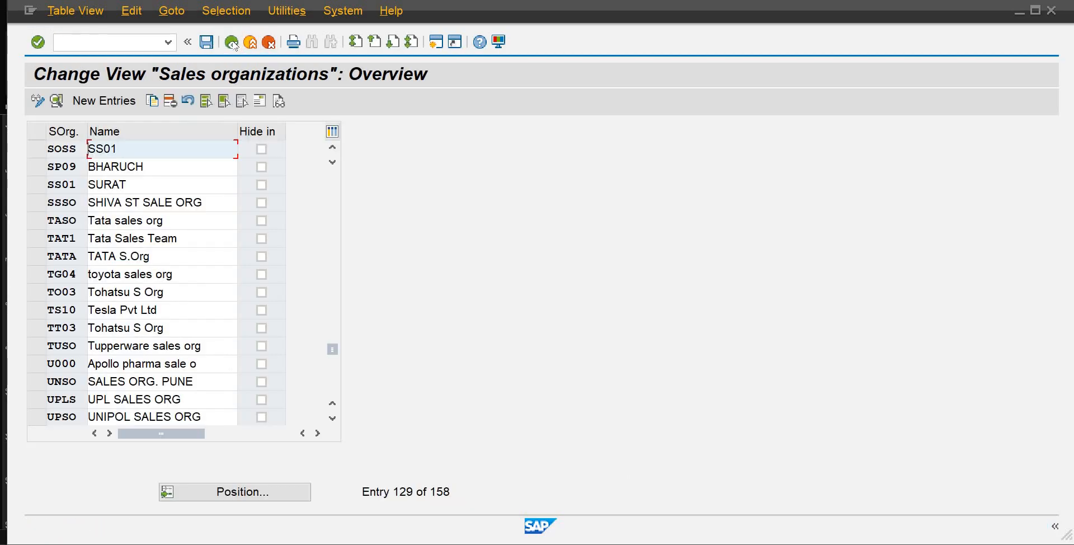
click(235, 46)
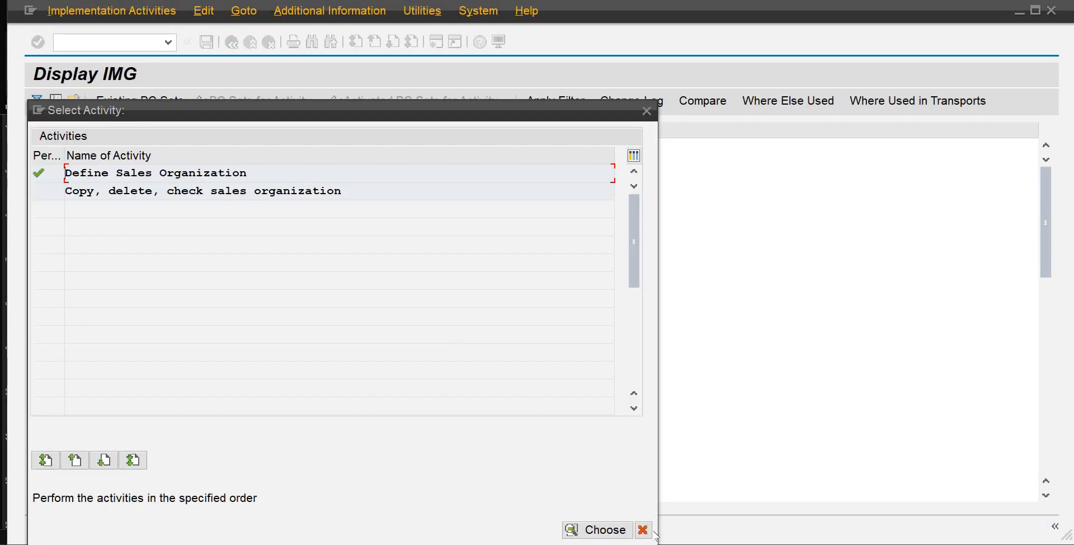
click(642, 529)
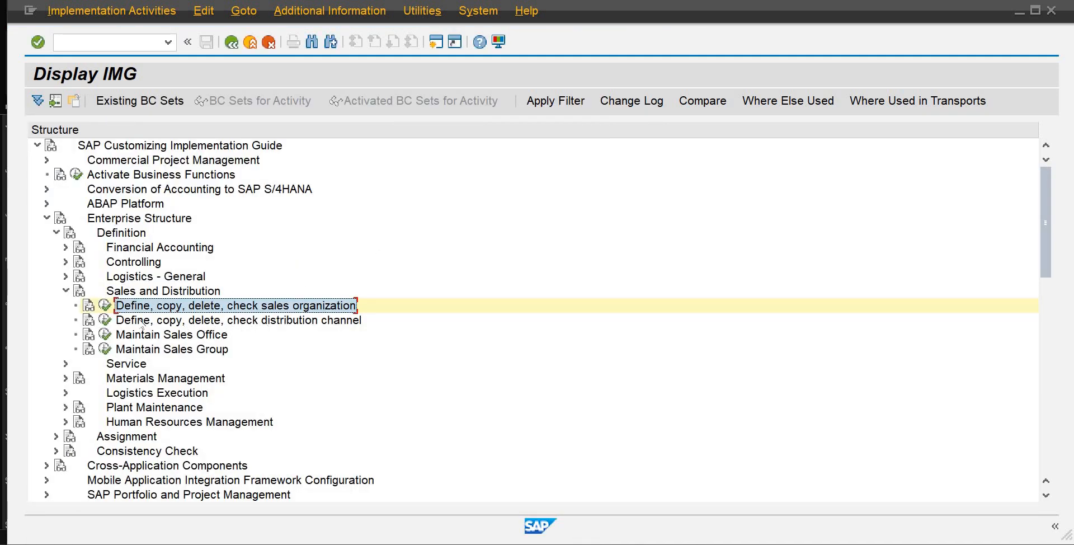
click(105, 320)
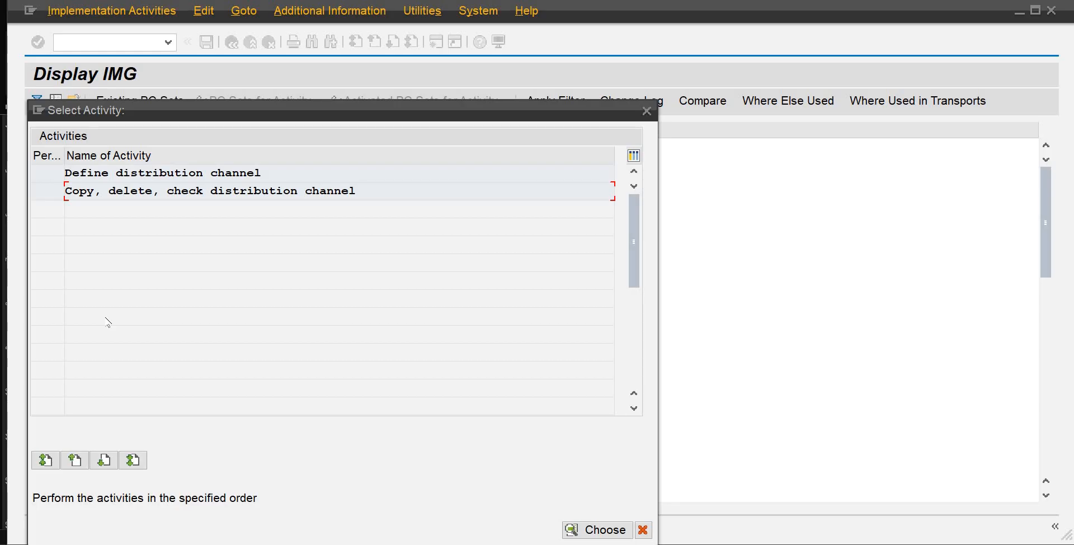
double_click(164, 174)
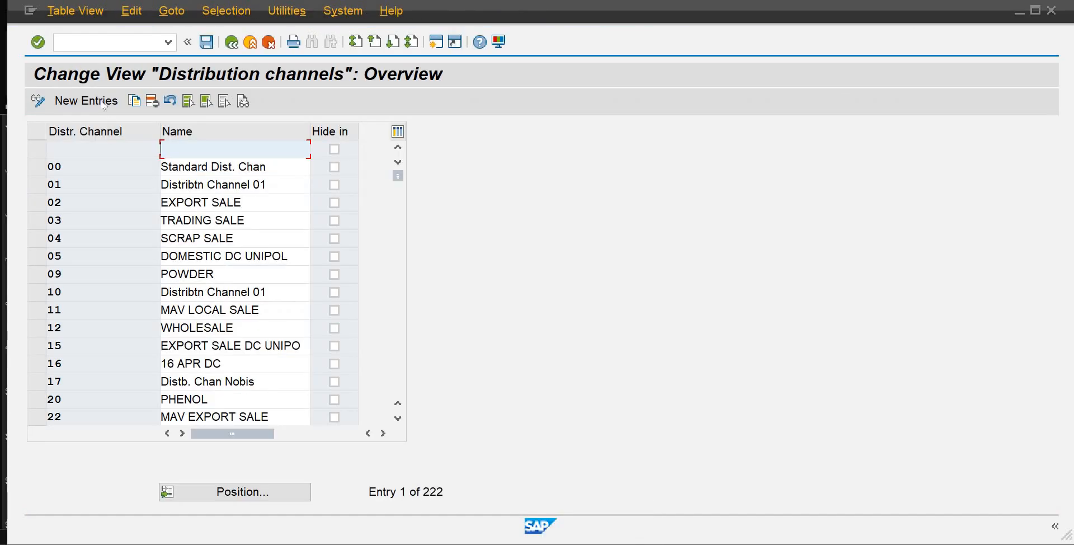
click(104, 105)
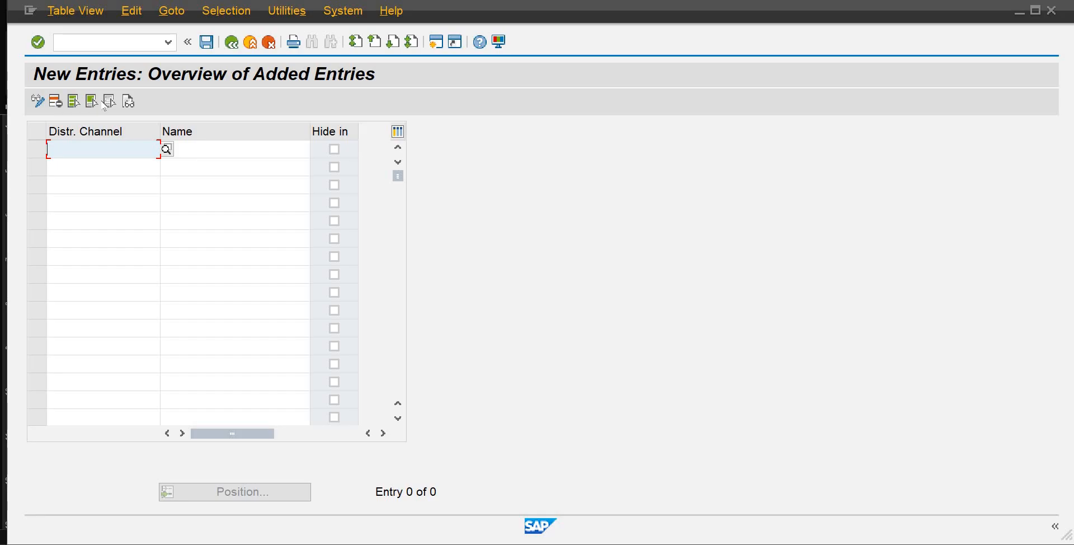
Enter distribution channel SD with the name Direct Sales and save it.
text(SD)
key(Tab)
text(D)
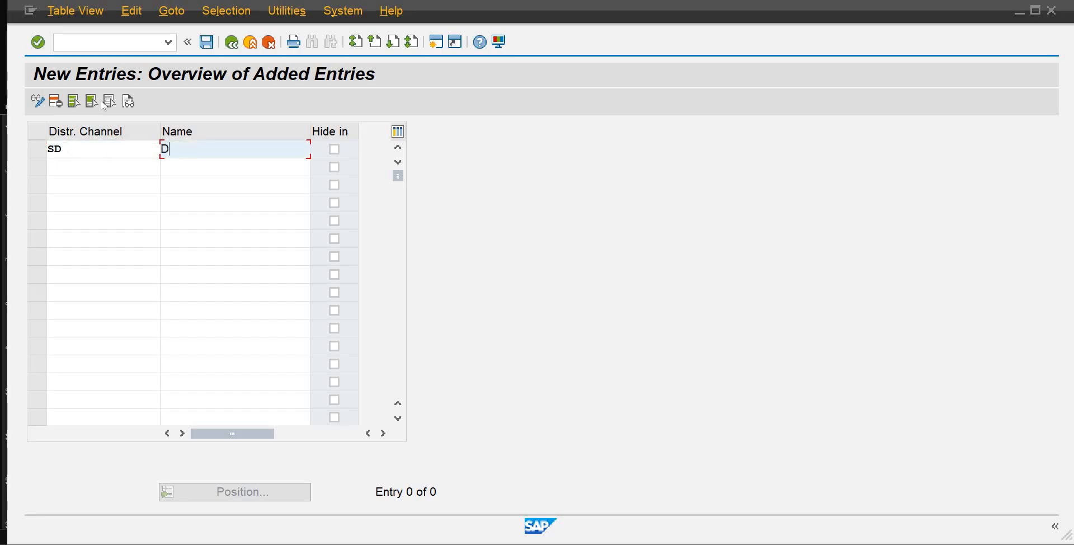
text(irect Sales)
click(512, 64)
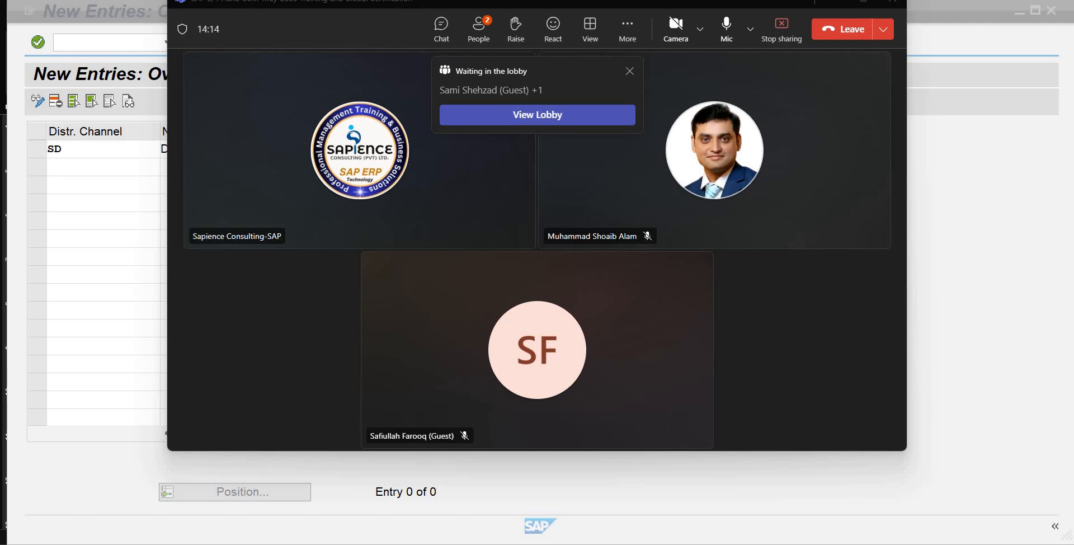
click(11, 6)
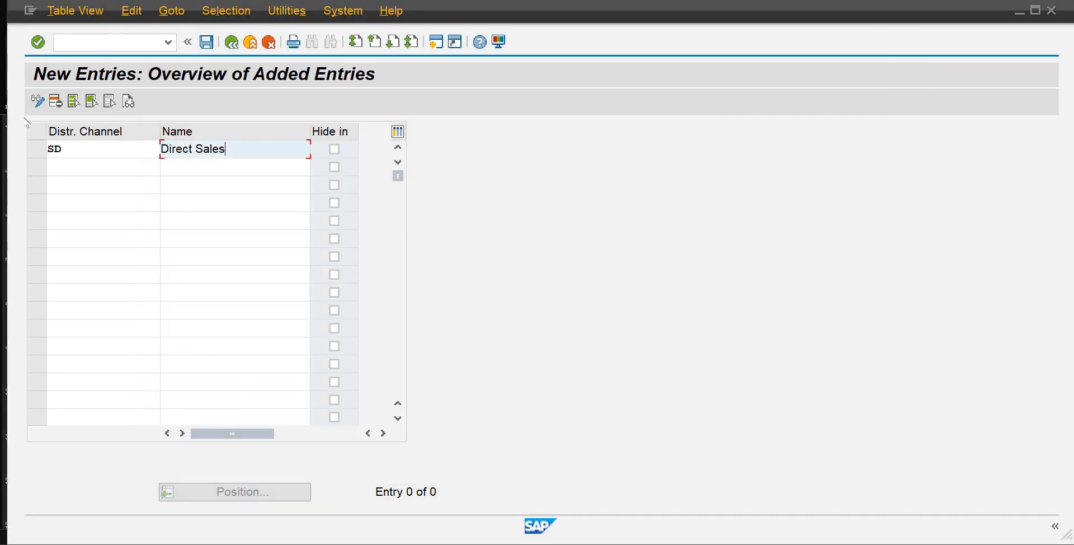
key(Return)
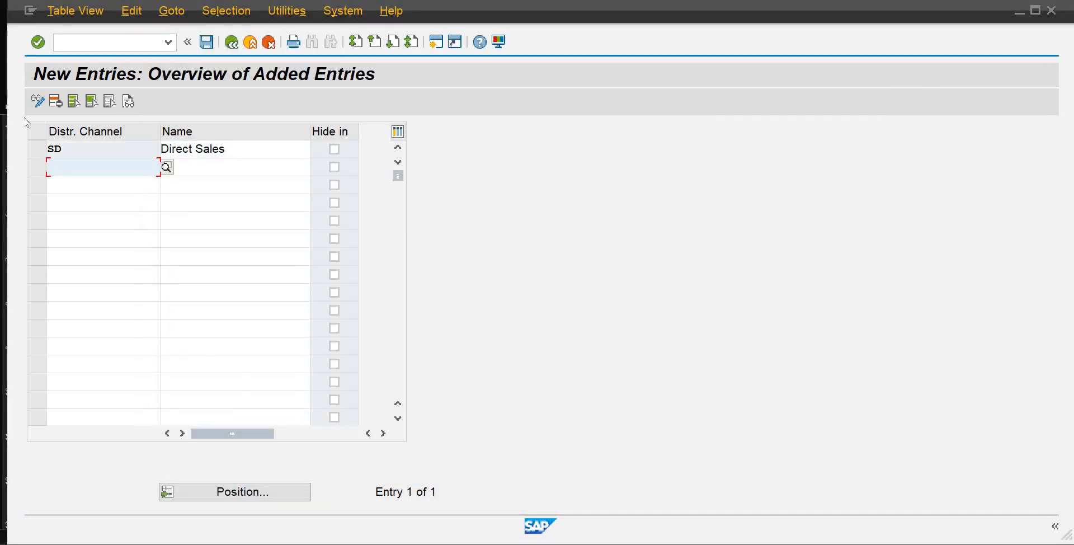
click(211, 47)
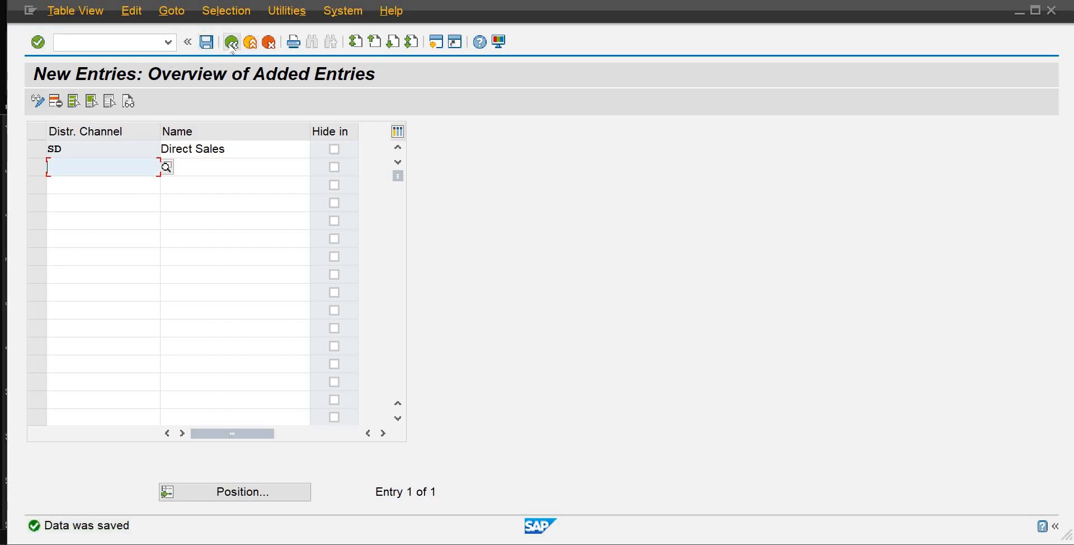
Return to the implementation guide and start a new entry for Define Sales Organization.
click(232, 47)
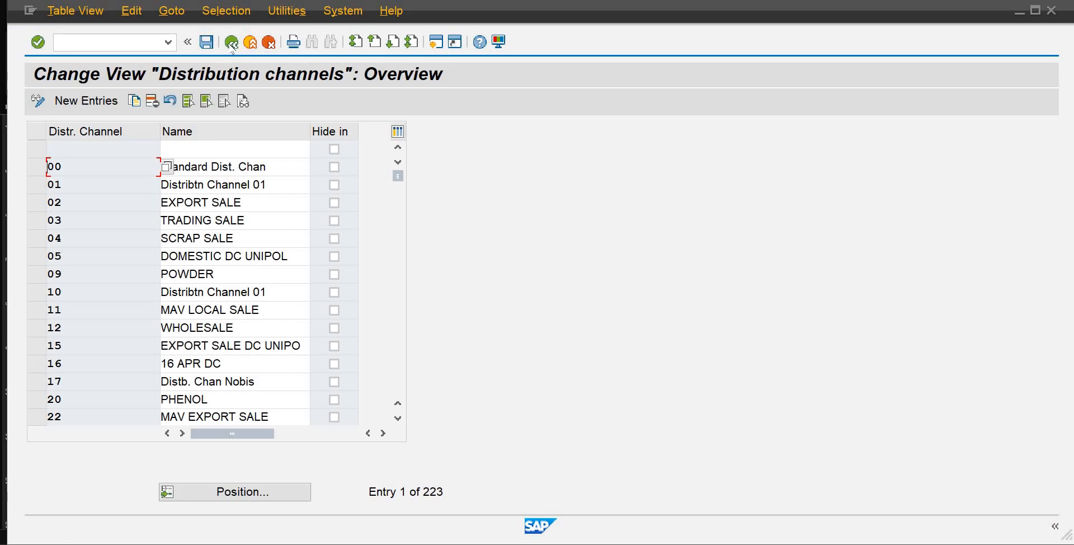
click(232, 47)
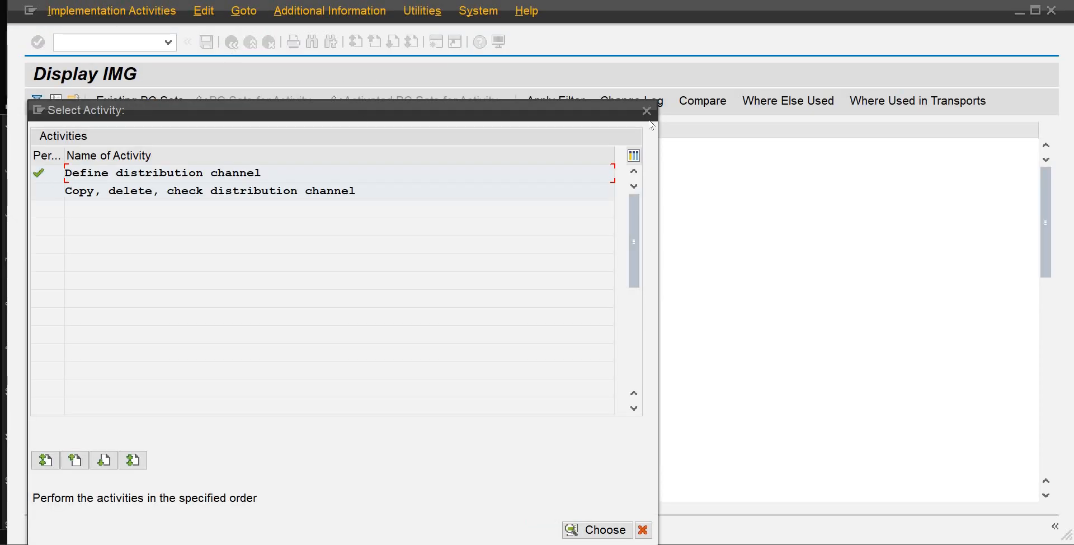
click(647, 112)
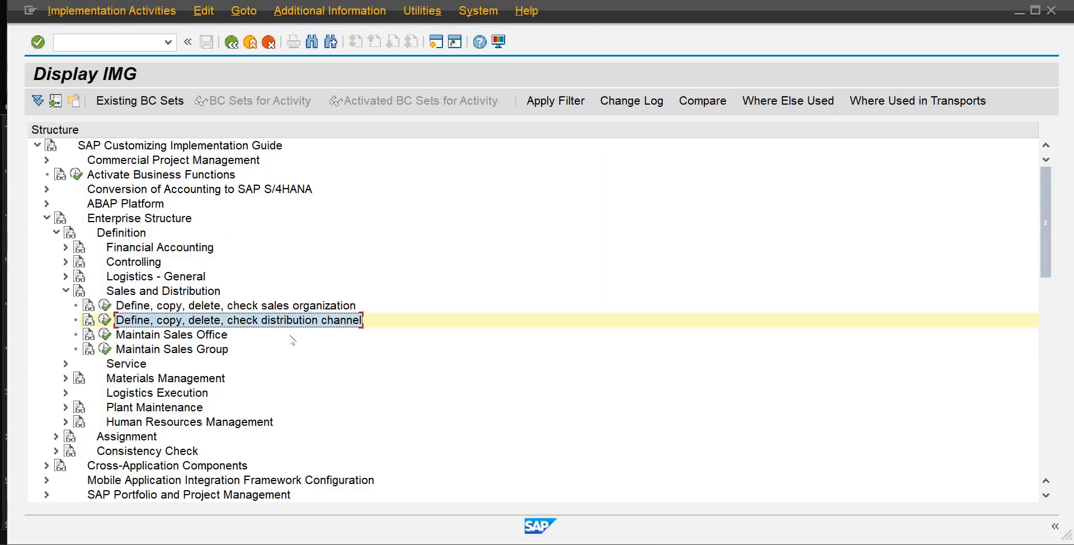
click(106, 306)
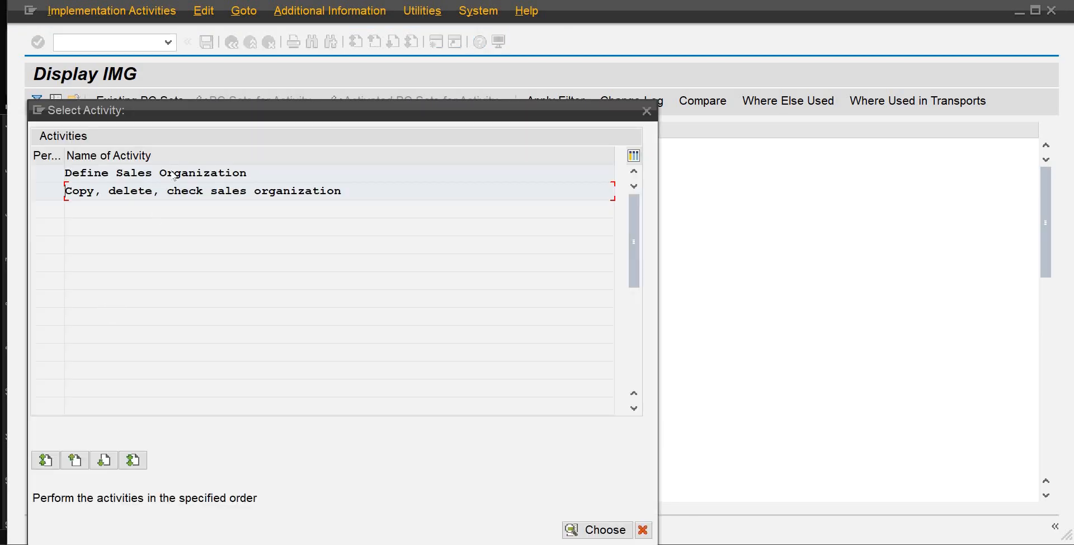
double_click(172, 172)
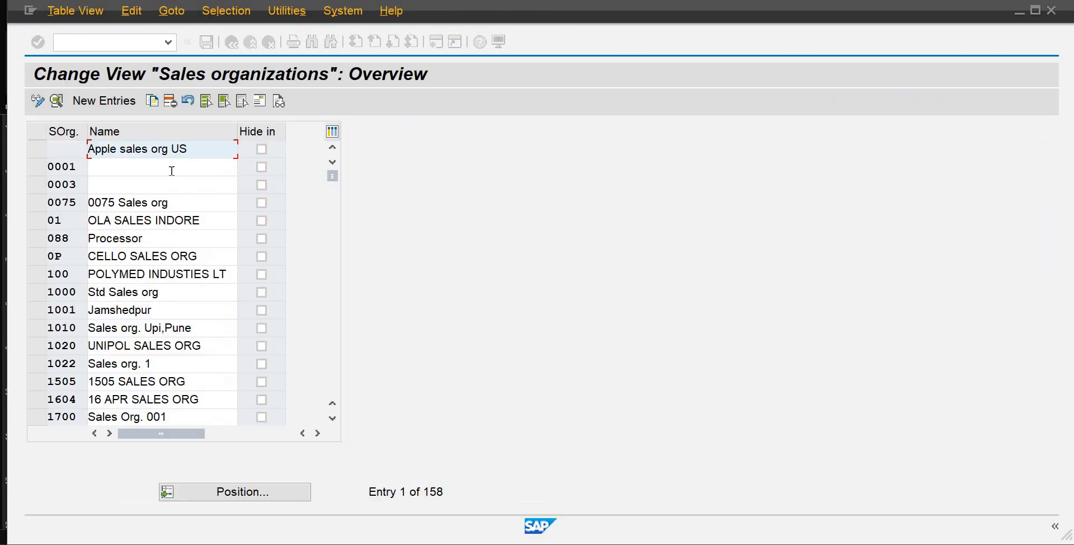
click(104, 101)
Enter sales organization SODB with the name DB01 and statistics currency PKR, accepting the currency warning.
text(SO)
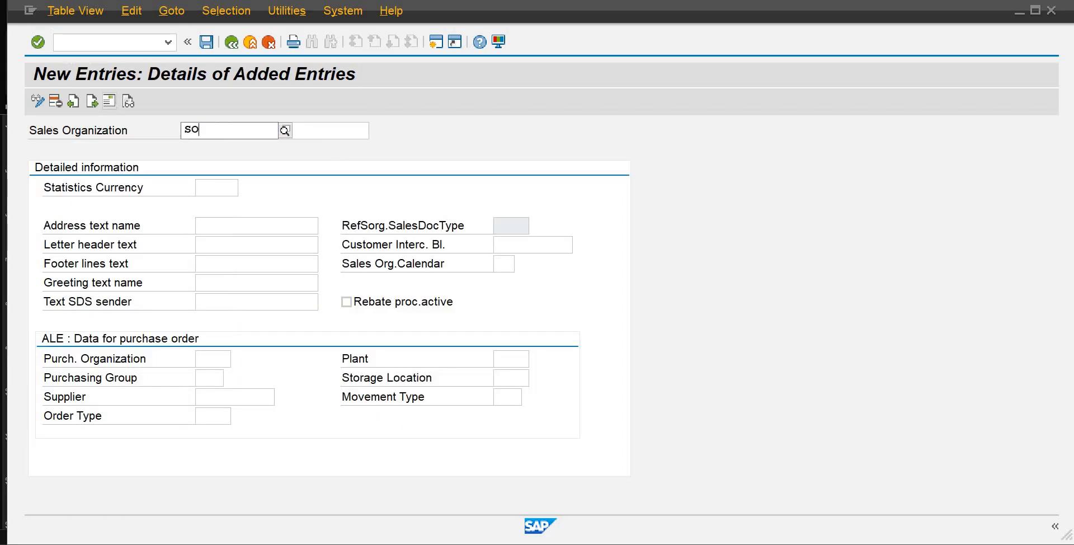
text(DbD)
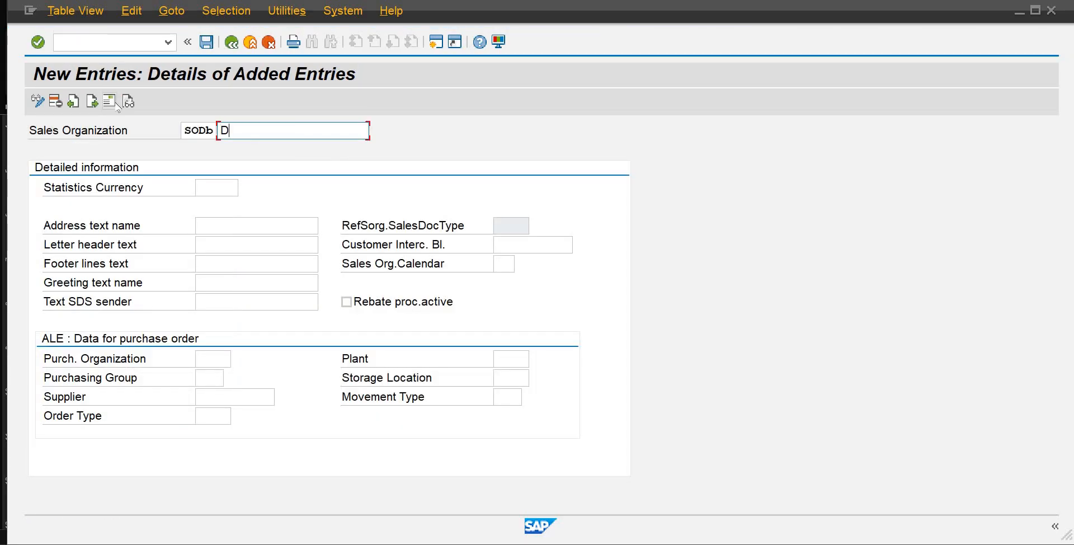
text(B01)
key(Tab)
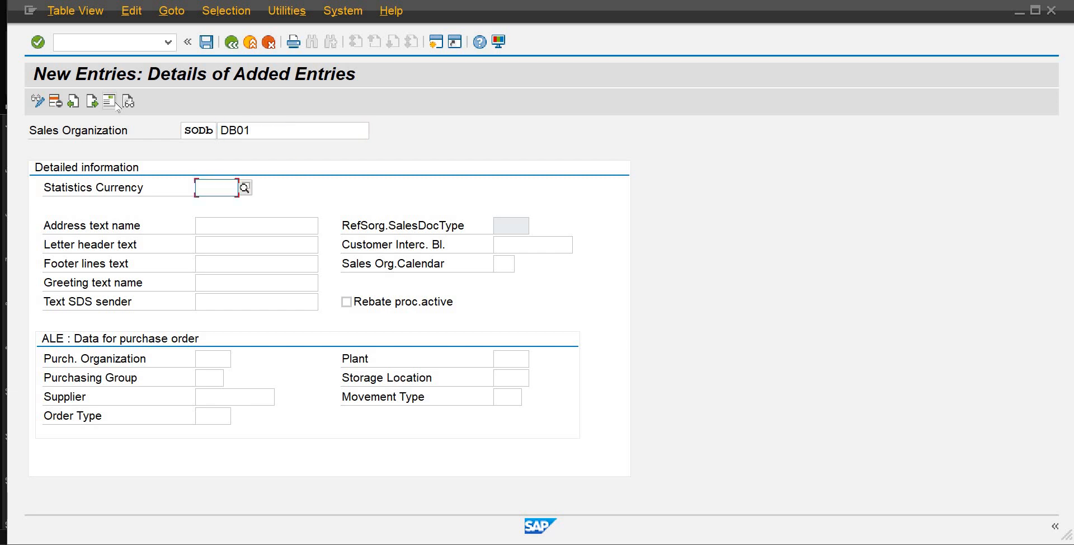
text(pkr)
key(Return)
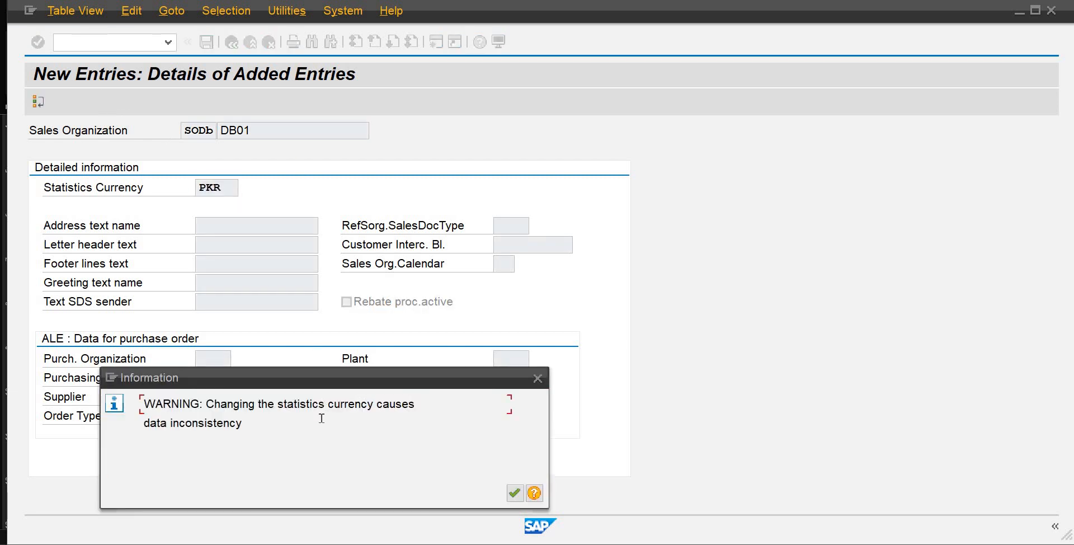
click(515, 493)
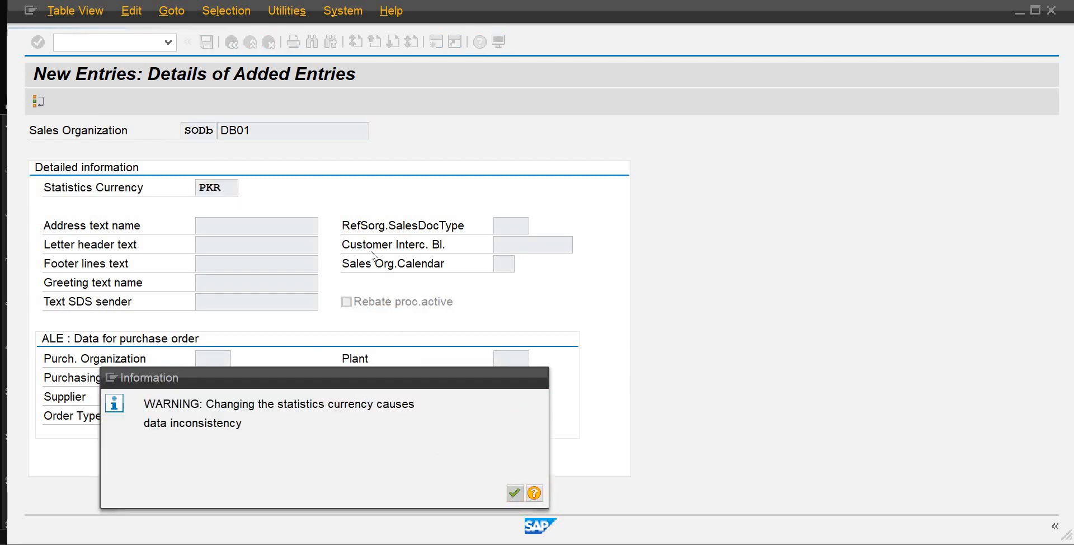
Save the new sales organization and fill in its address with title Company and name Divine Beverages.
click(206, 42)
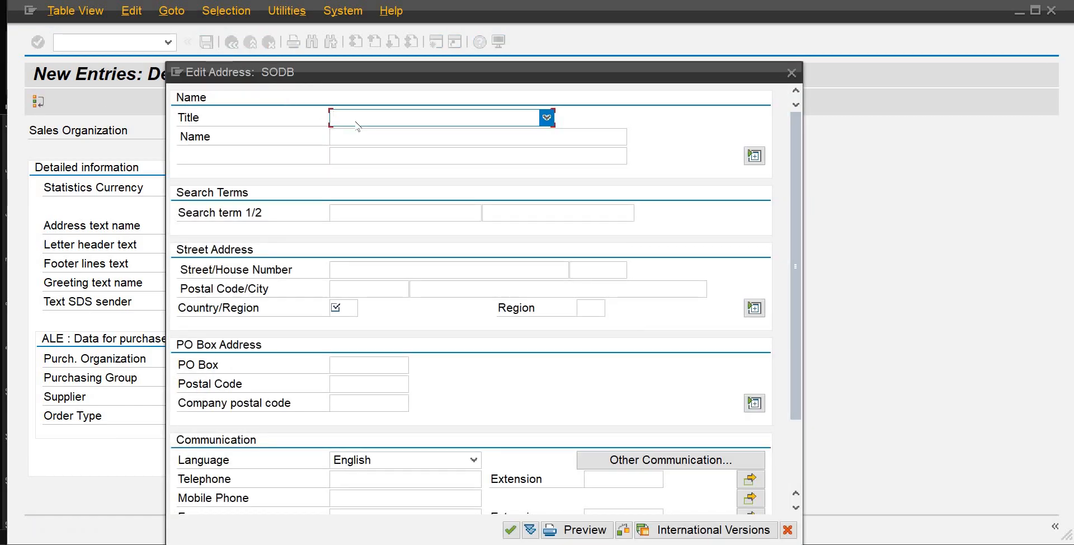
click(355, 126)
click(354, 137)
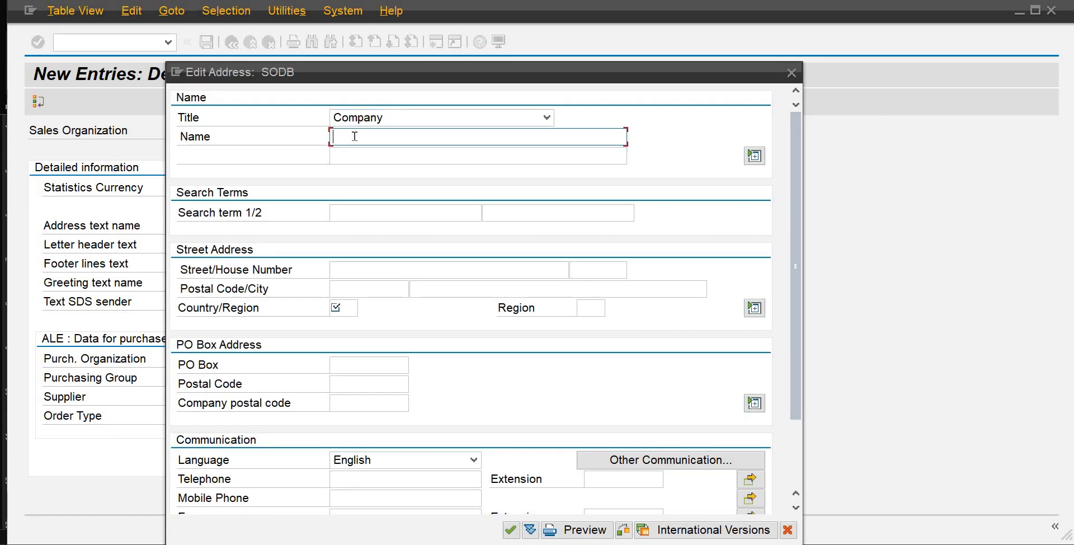
text(C)
key(BackSpace)
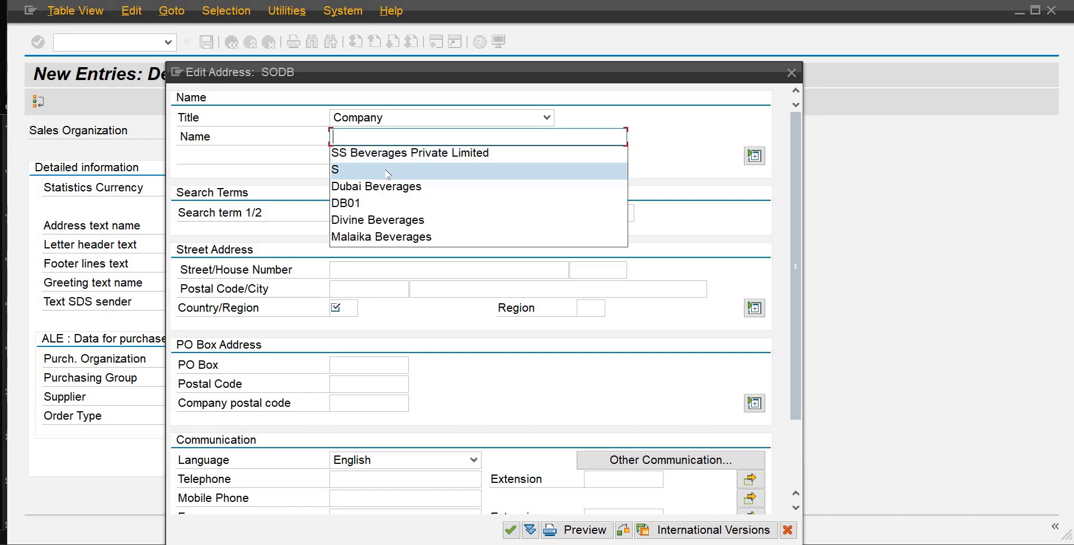
click(390, 220)
Set the country of sales organization SODB's address to PK and confirm the address.
click(349, 308)
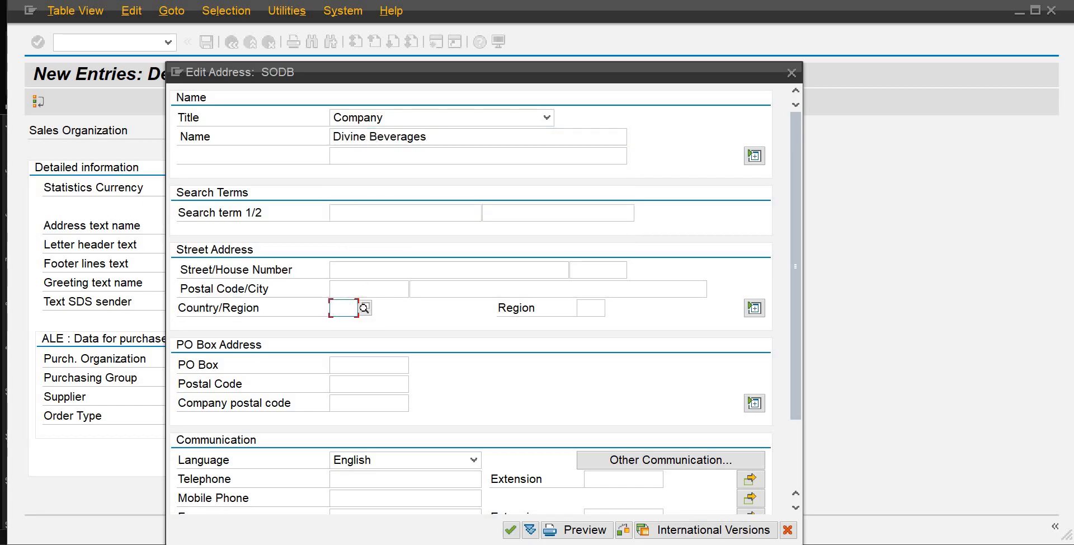
text(PK)
double_click(349, 309)
key(BackSpace)
text(pk)
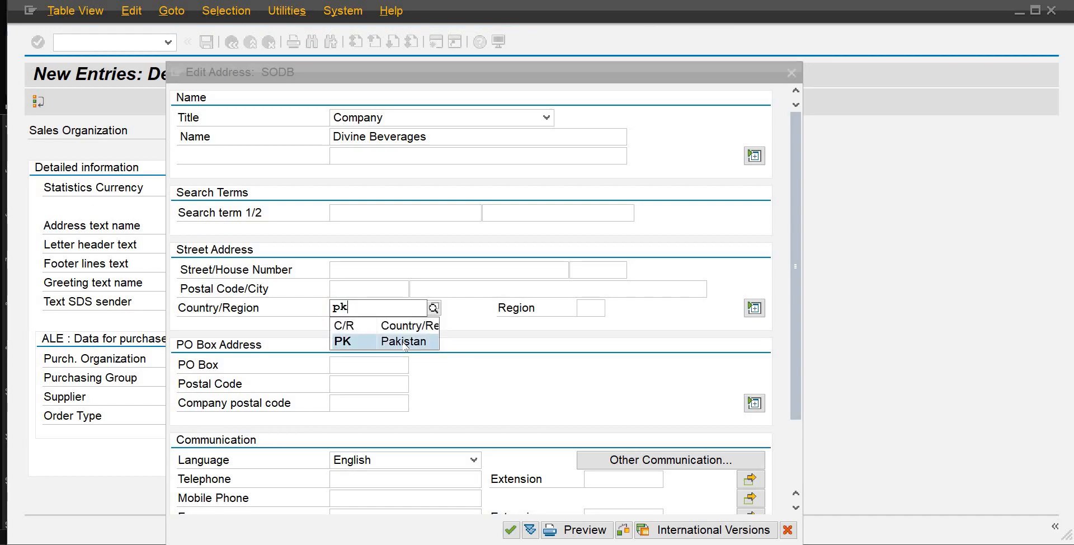
click(405, 342)
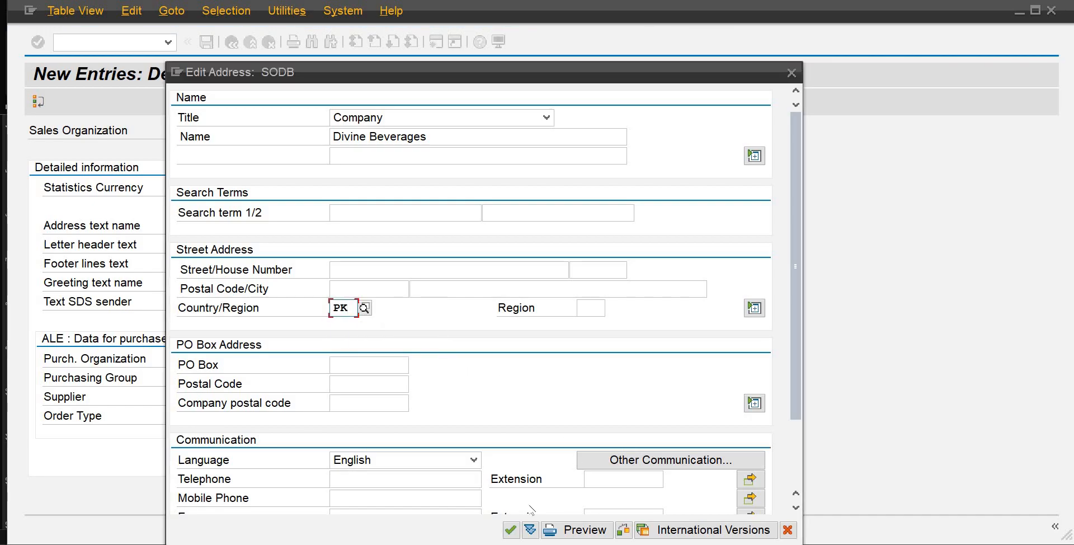
click(509, 529)
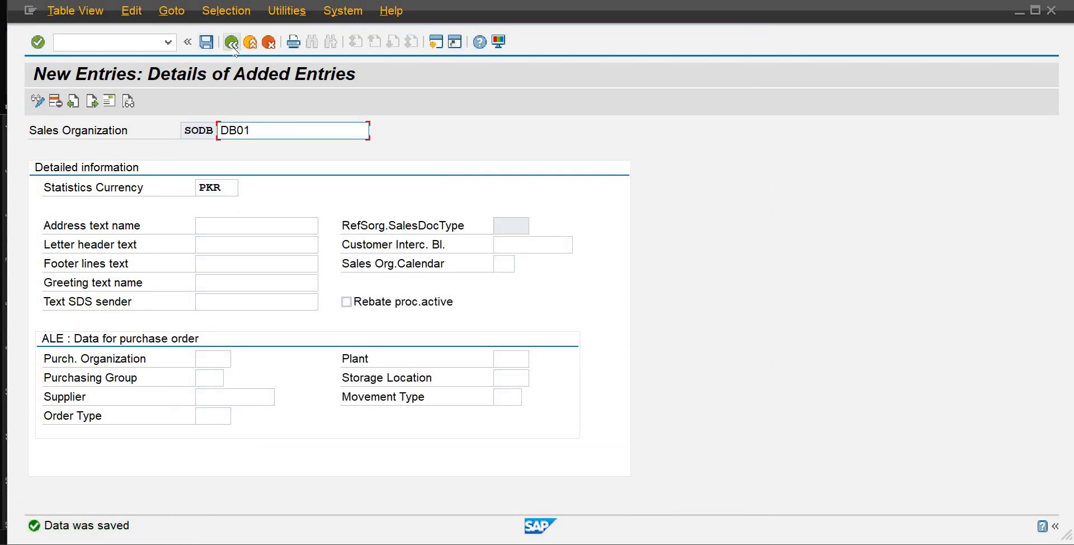
Return to the implementation guide and start a new entry for Maintain Sales Office.
click(231, 43)
click(231, 44)
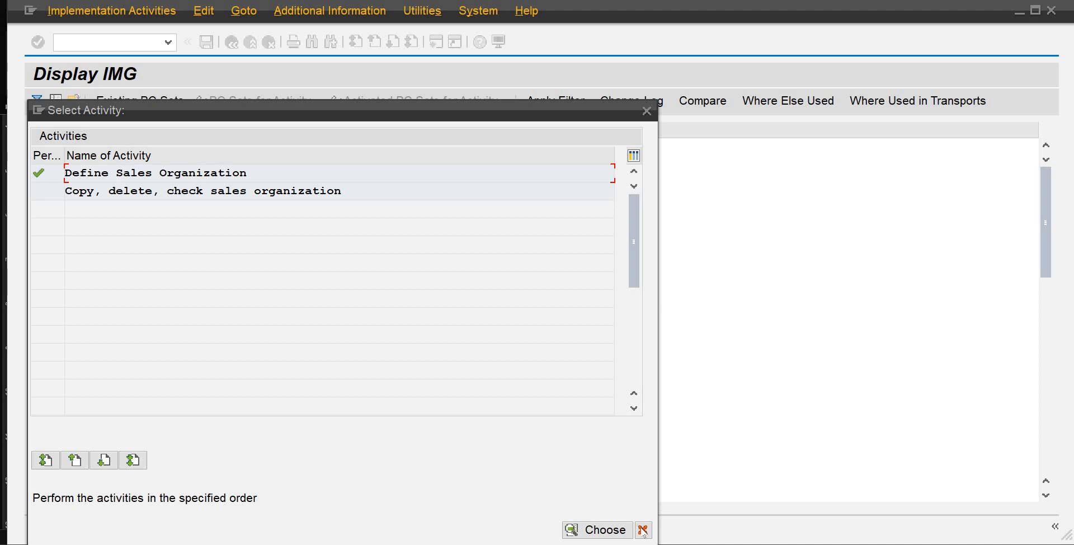
click(643, 529)
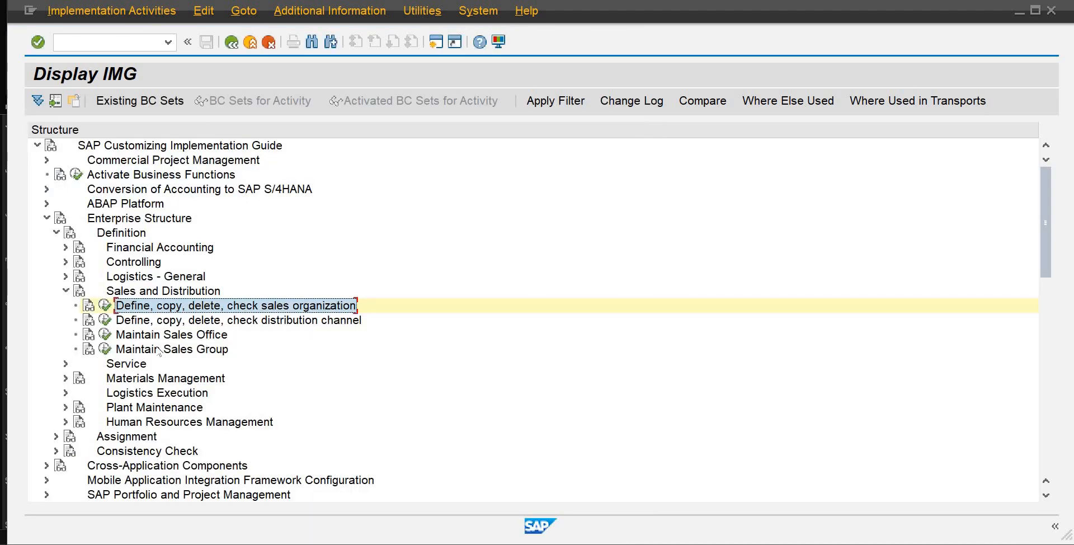
click(105, 335)
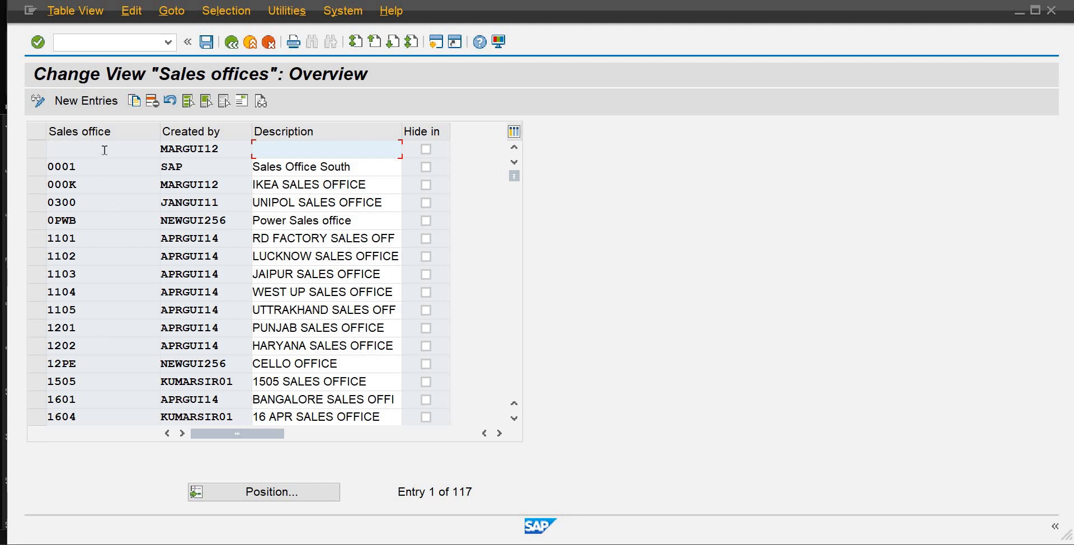
click(95, 101)
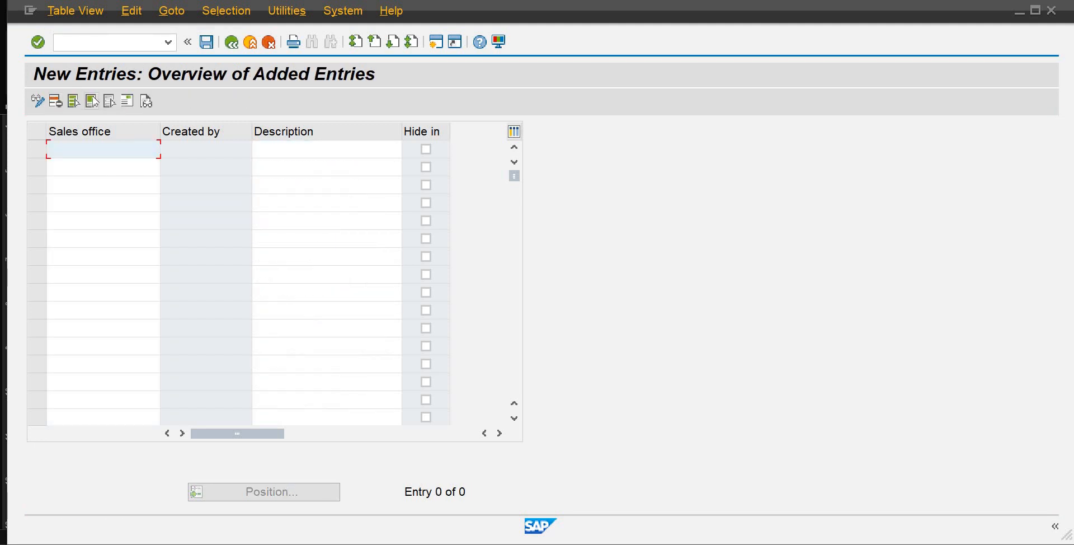
Enter sales office SOFD with the description DB01-Islamabad and bring up its address form.
text(SOFD)
key(Tab)
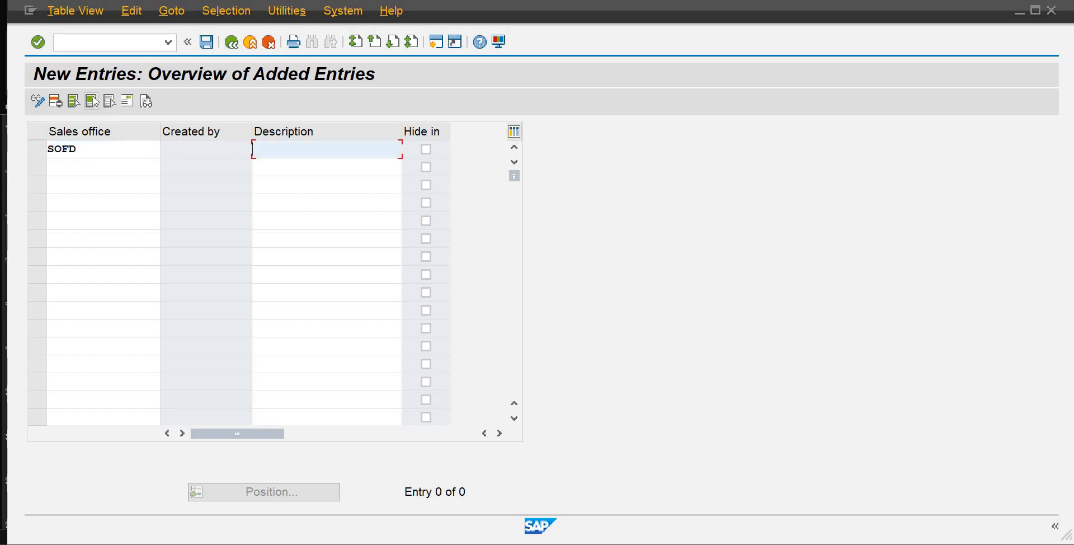
text(DB01-Islamabad)
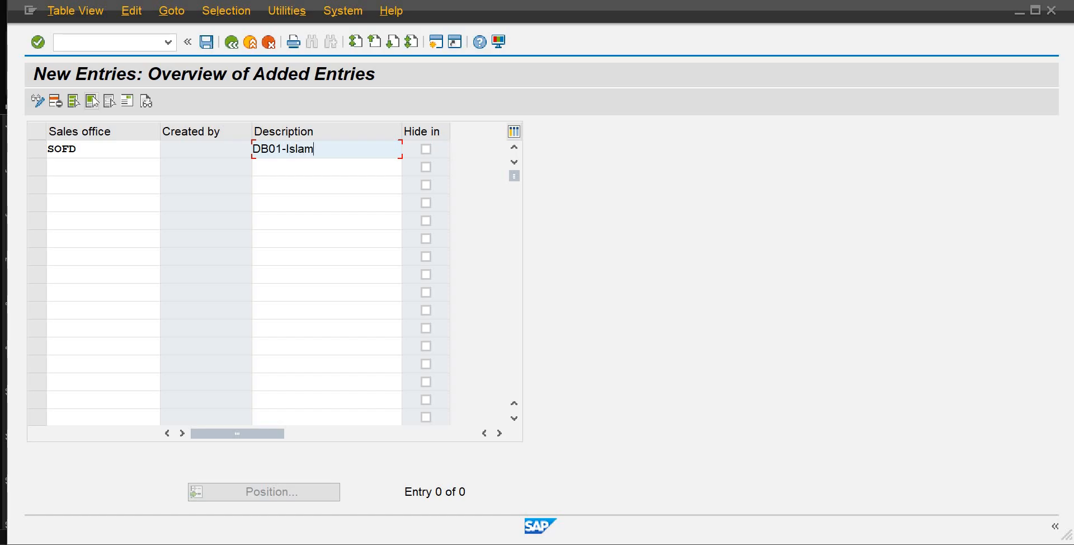
key(Return)
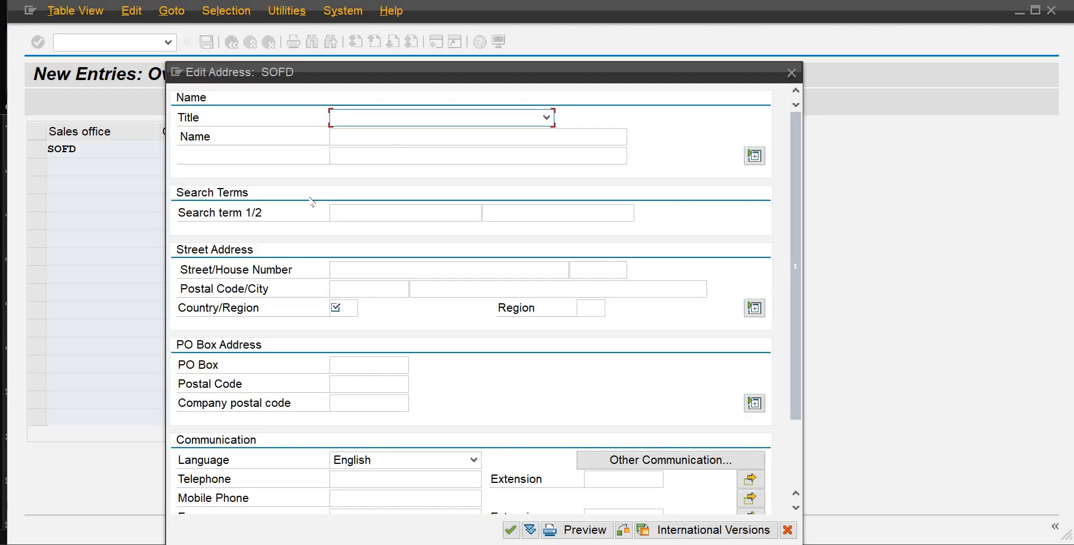
Fill in the address of sales office SOFD with title Company and name Divine Beverages.
key(c)
key(Tab)
text(Db)
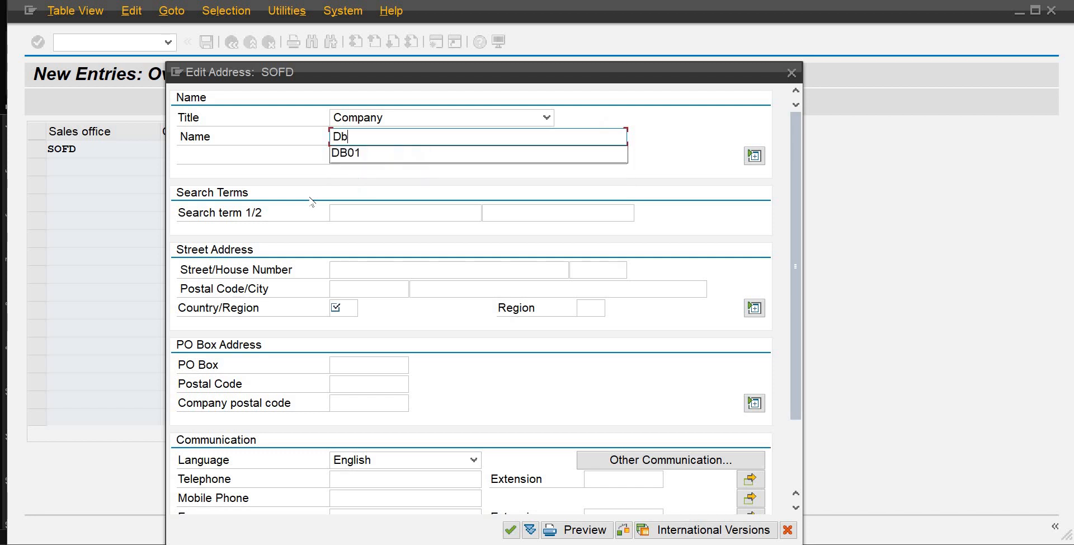
key(BackSpace)
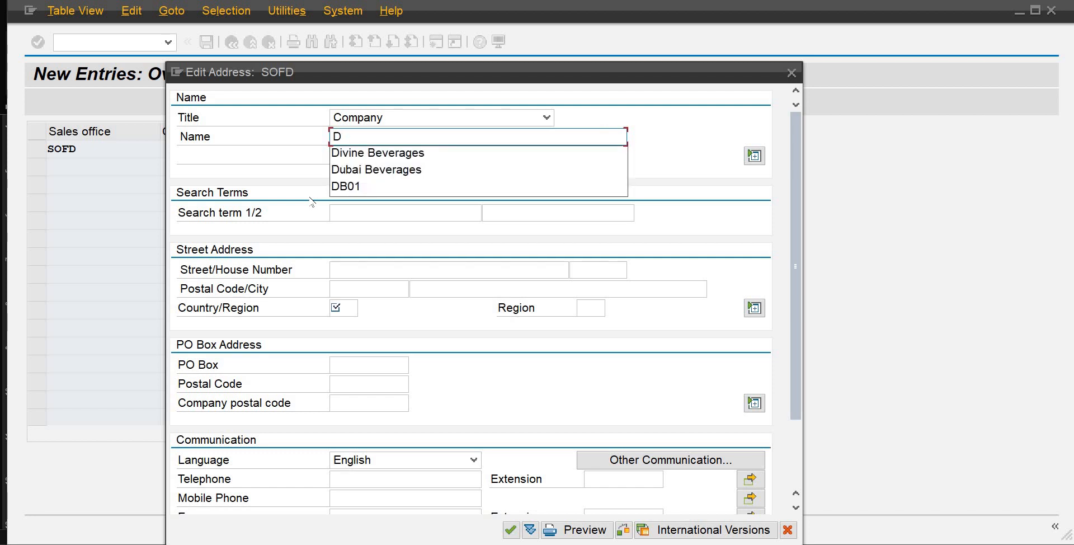
key(Down)
key(Return)
key(Tab)
key(Tab)
key(Tab)
key(Tab)
key(Tab)
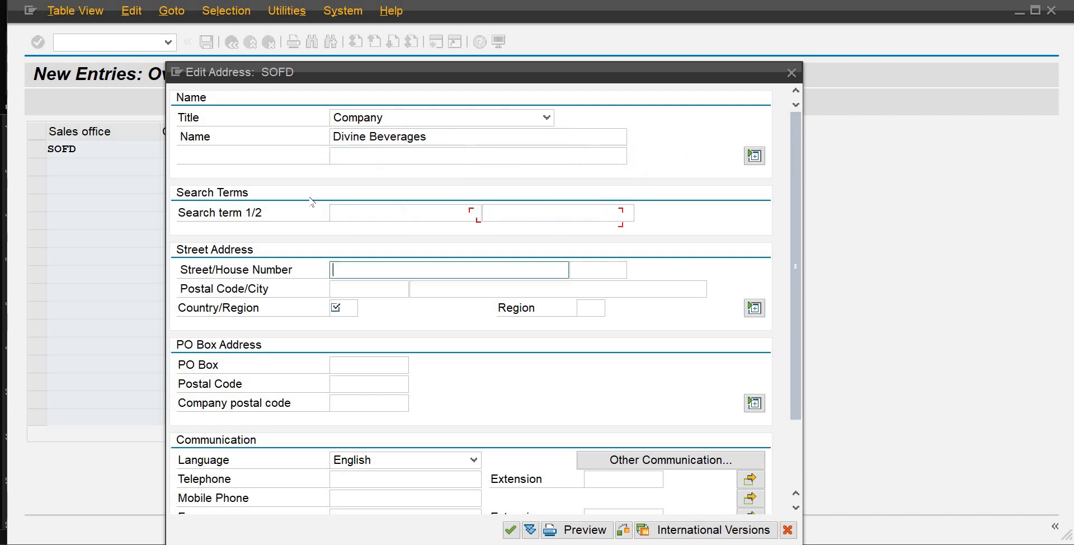
Set the address country to PK, confirm the address, and save sales office SOFD.
click(343, 309)
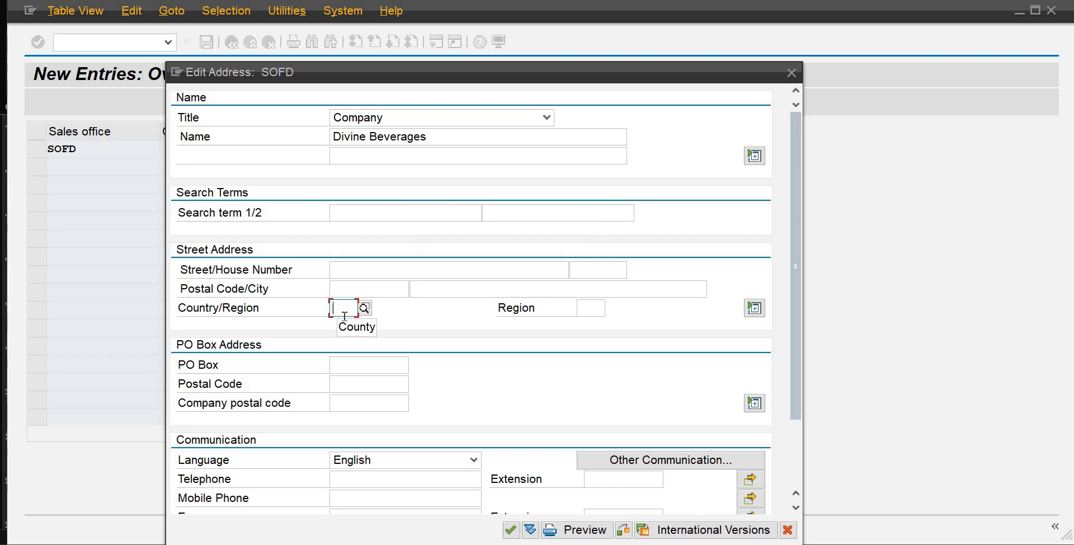
text(pk)
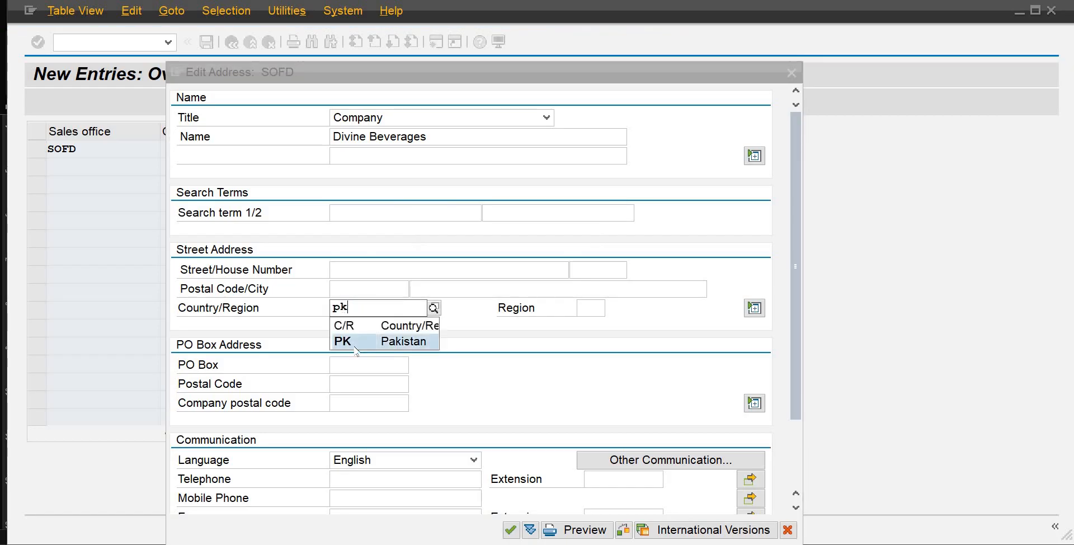
key(Return)
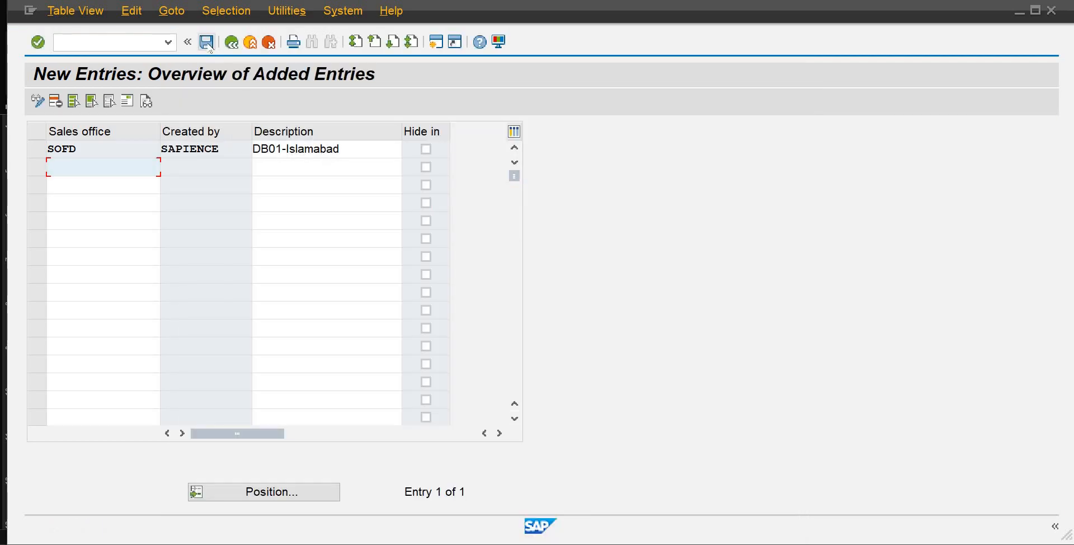
click(207, 42)
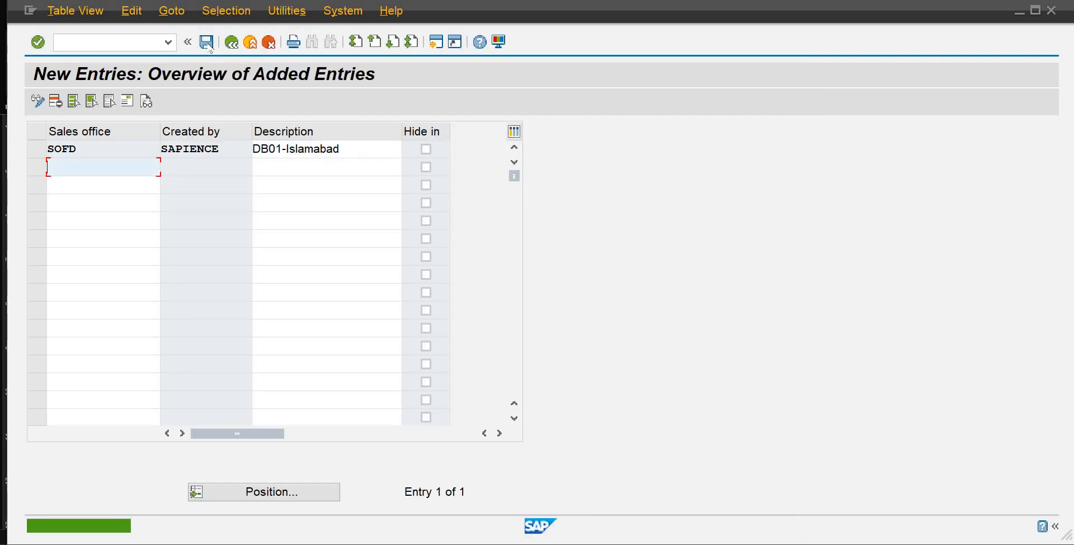
click(207, 43)
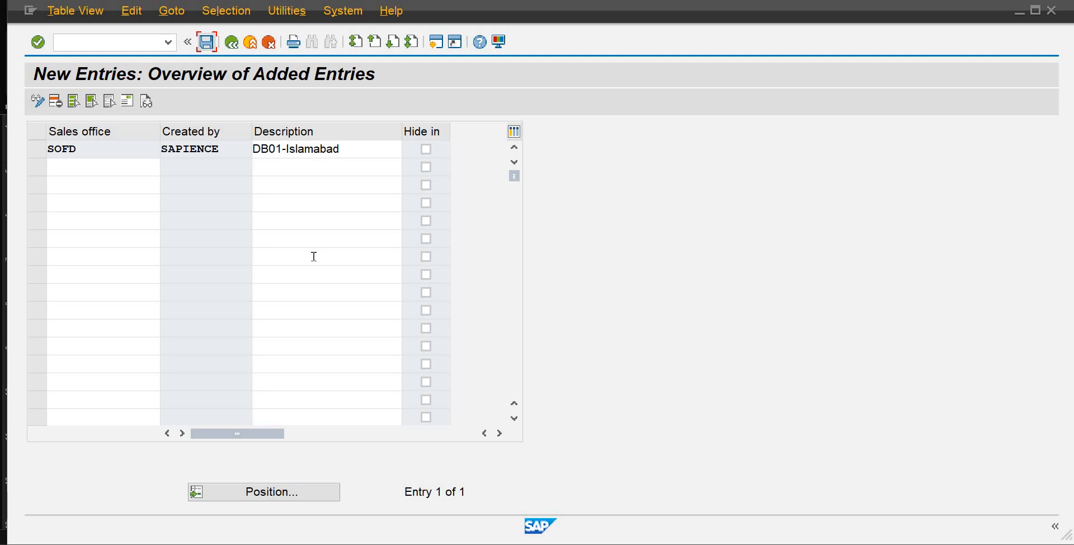
Return to the implementation guide and open Maintain Sales Group.
click(237, 48)
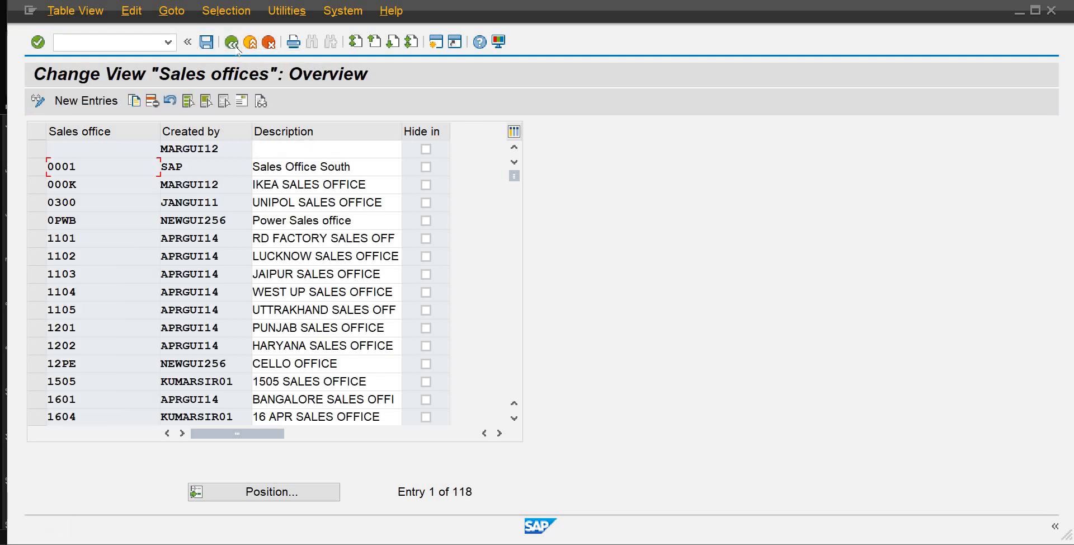
click(237, 48)
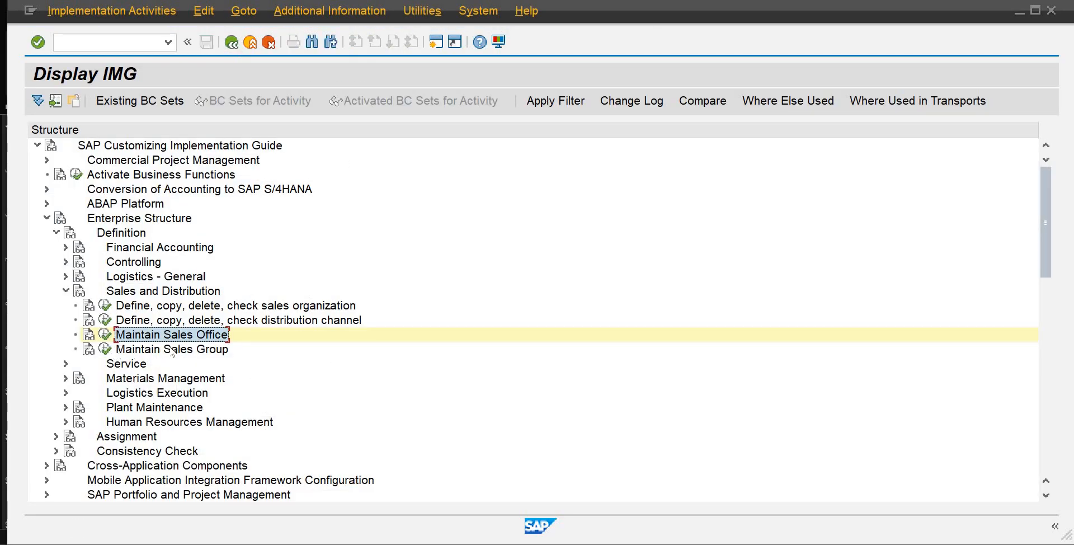
click(105, 348)
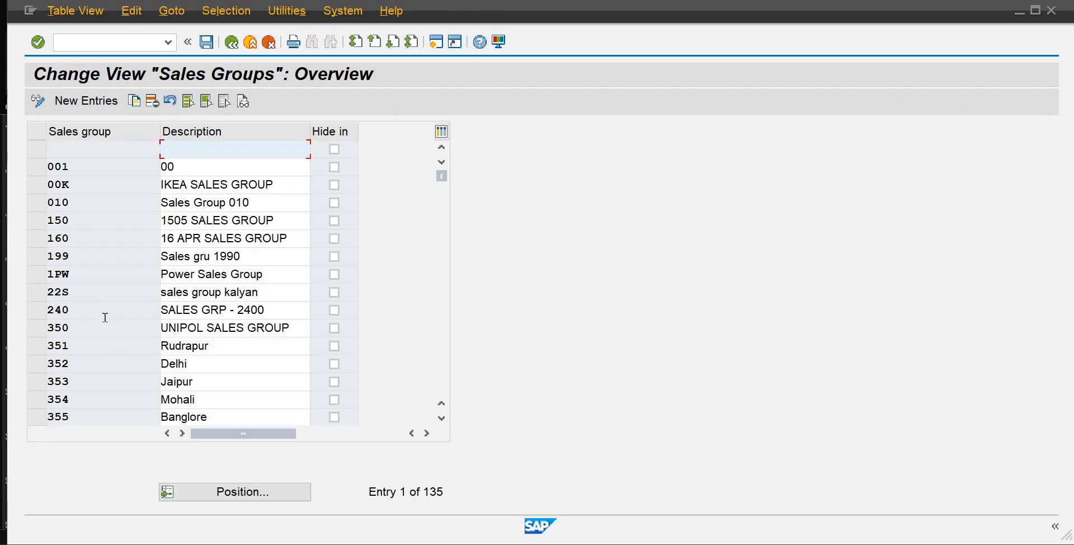
Create sales group SGD with the description DB01-Karachi, save it, and return to the implementation guide.
click(96, 104)
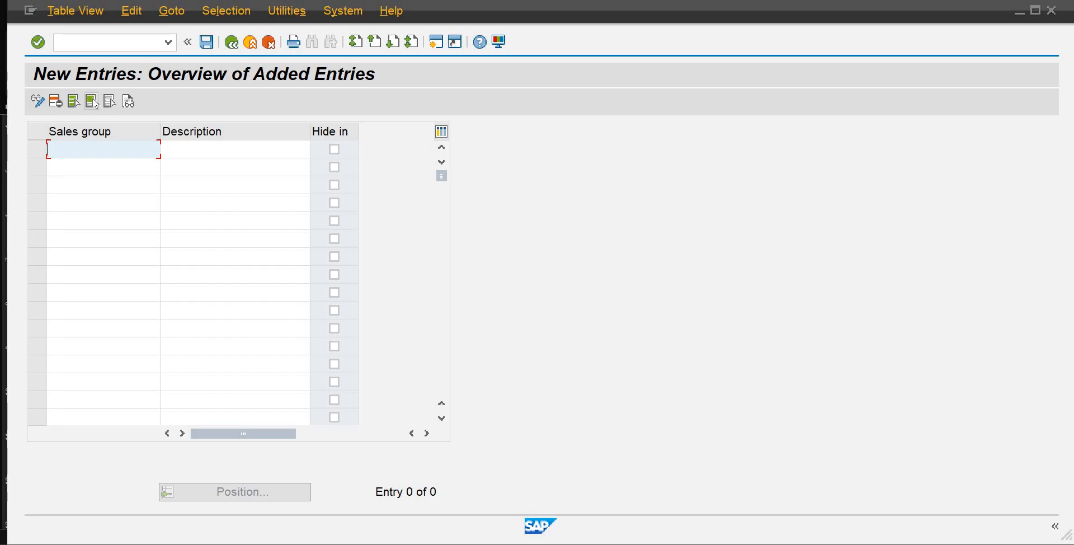
text(gd)
key(Tab)
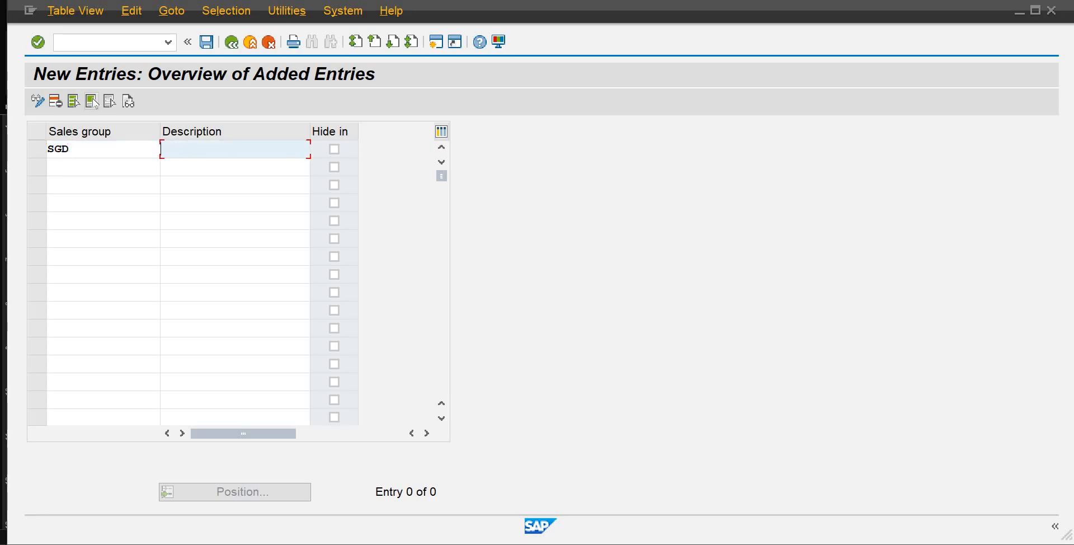
text(DB01-Karachi)
key(Return)
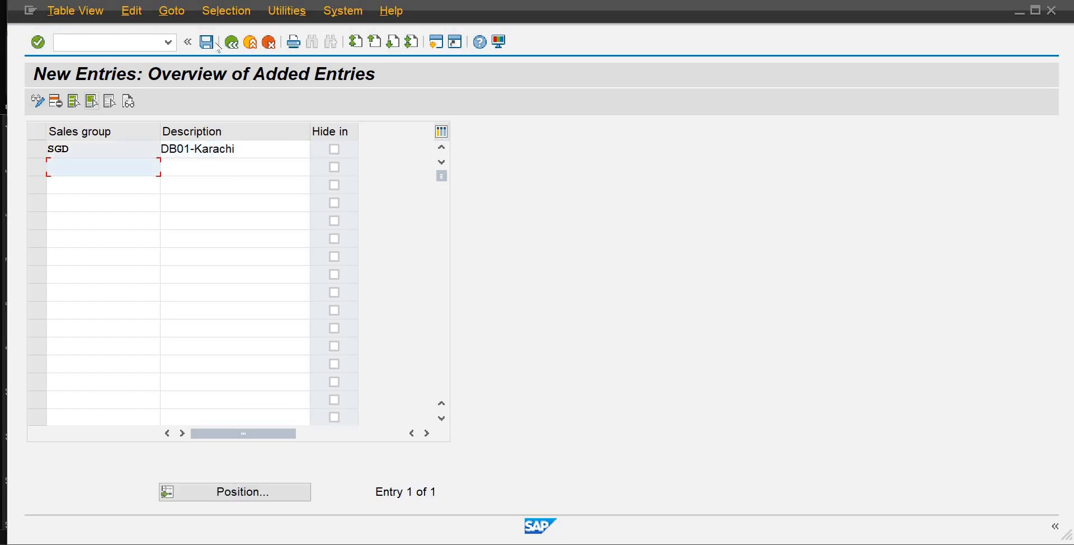
click(207, 44)
click(231, 42)
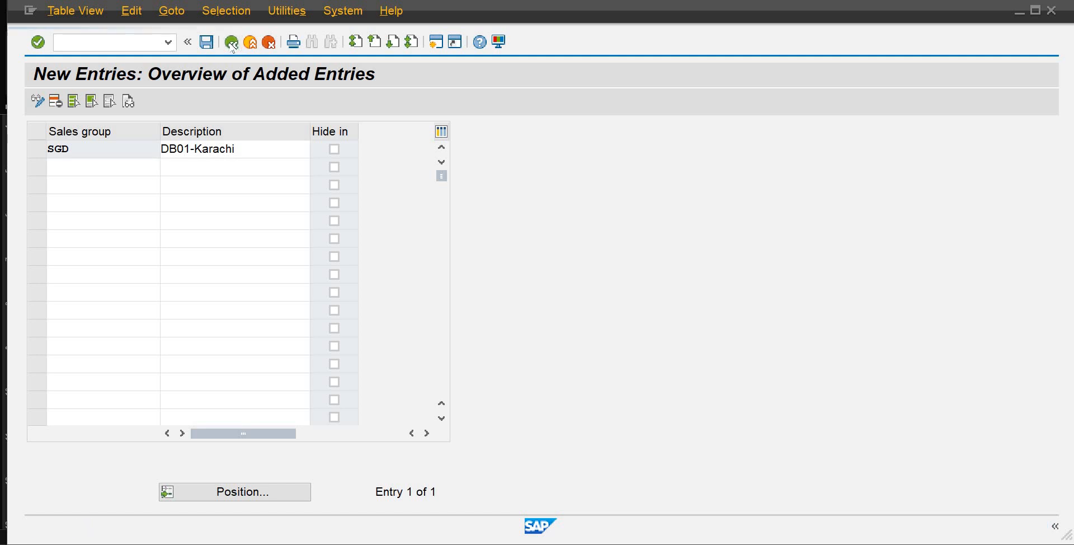
click(231, 44)
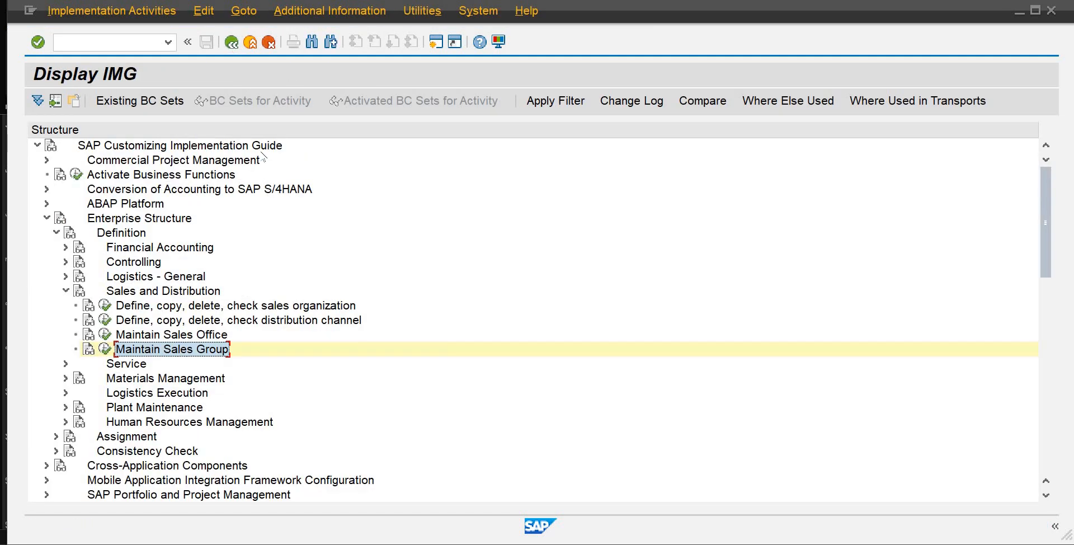
Open the activity Assign sales organization to company code in the Sales and Distribution section under Assignment.
click(66, 290)
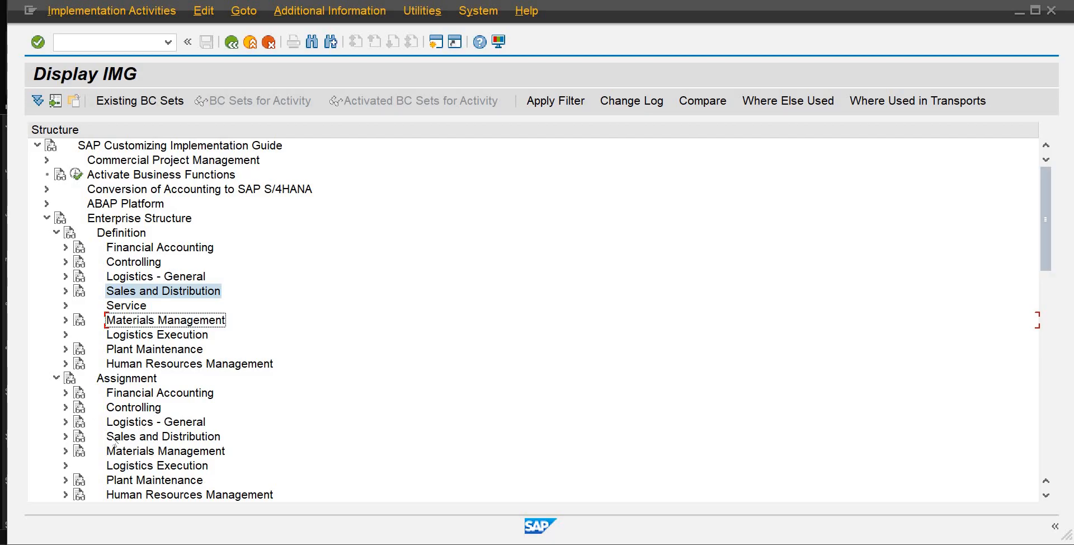
click(116, 437)
click(65, 436)
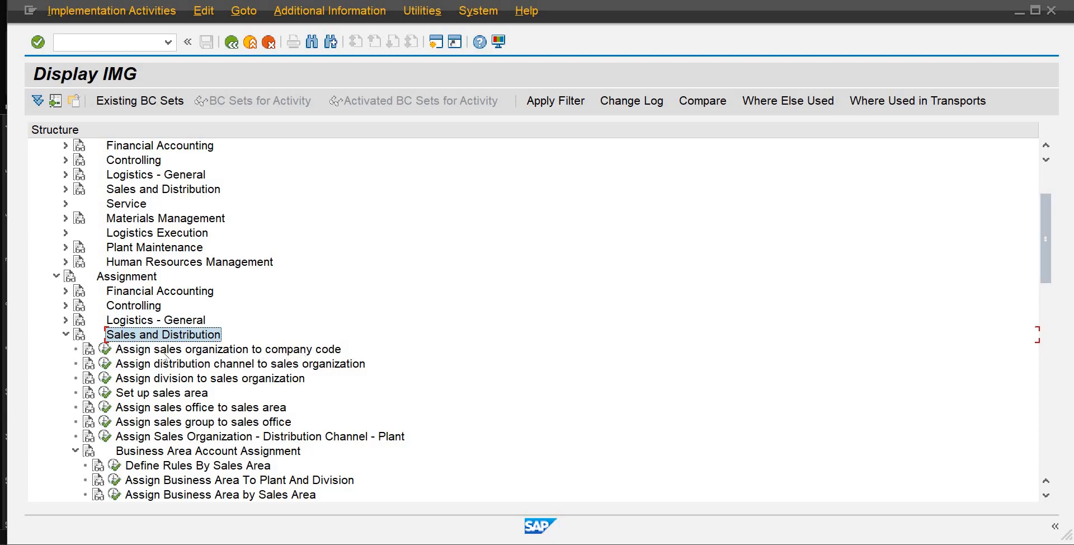
click(105, 349)
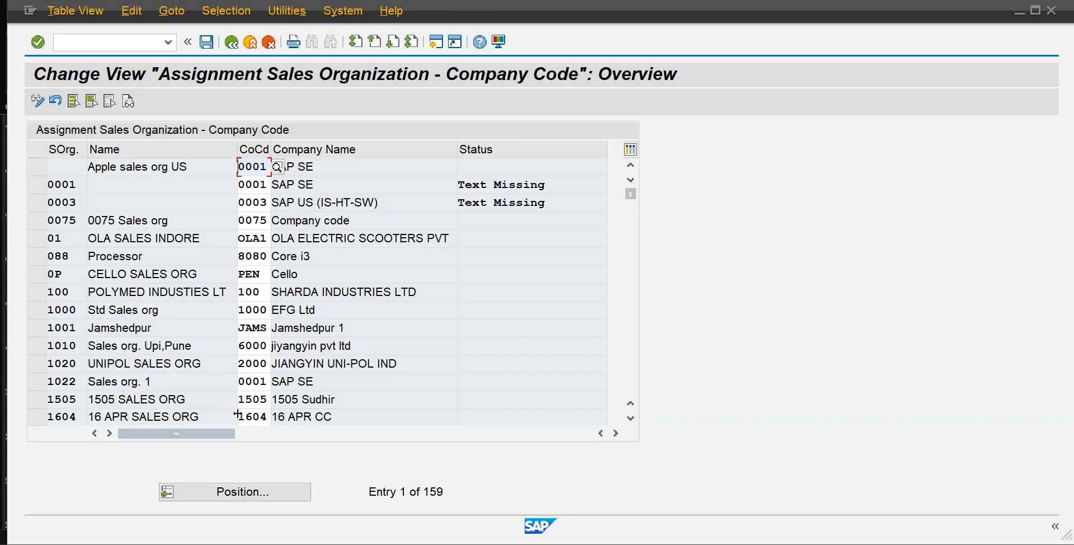
Locate sales organization SODB in the assignment list and assign it to company code DB01.
click(231, 490)
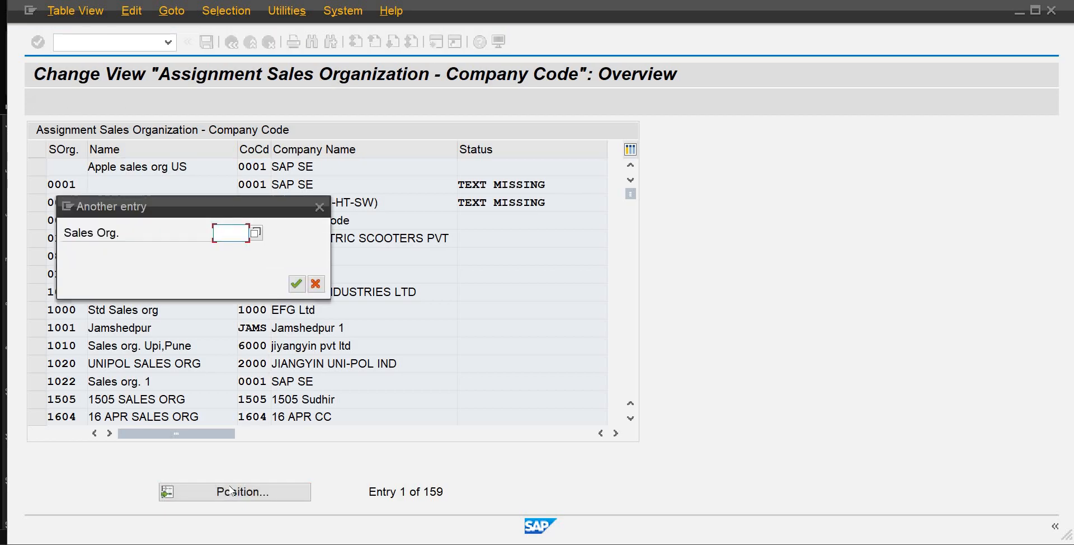
text(sodb)
key(Return)
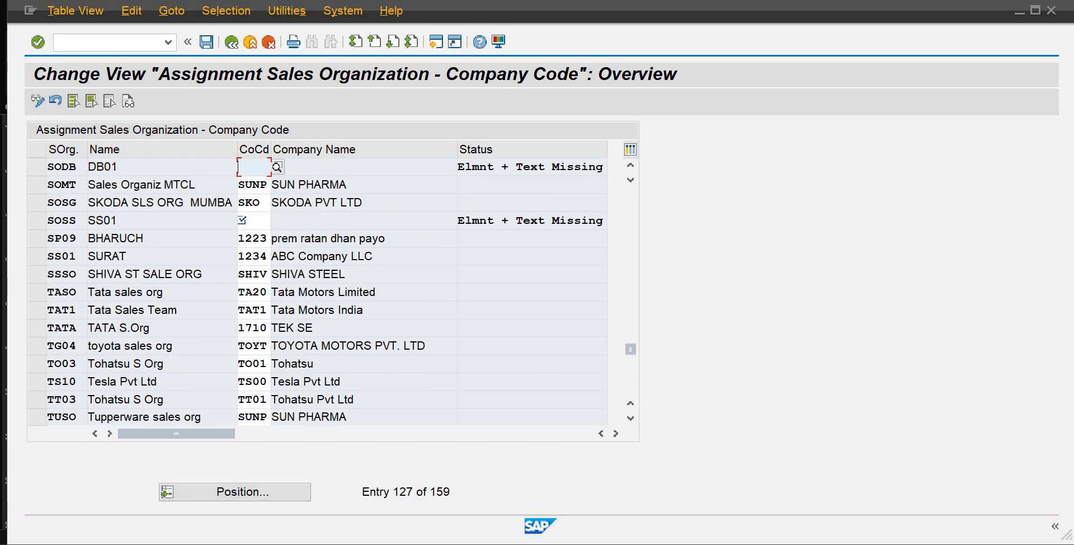
text(db01)
click(271, 274)
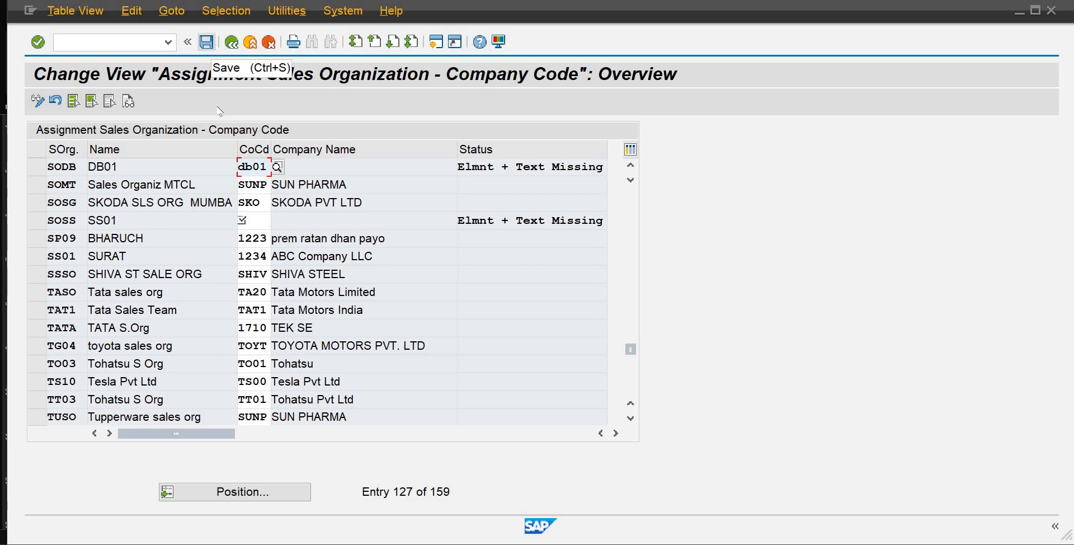
Assign sales organization SOSS to company code SS01, save the assignments, and return to the implementation guide.
click(255, 221)
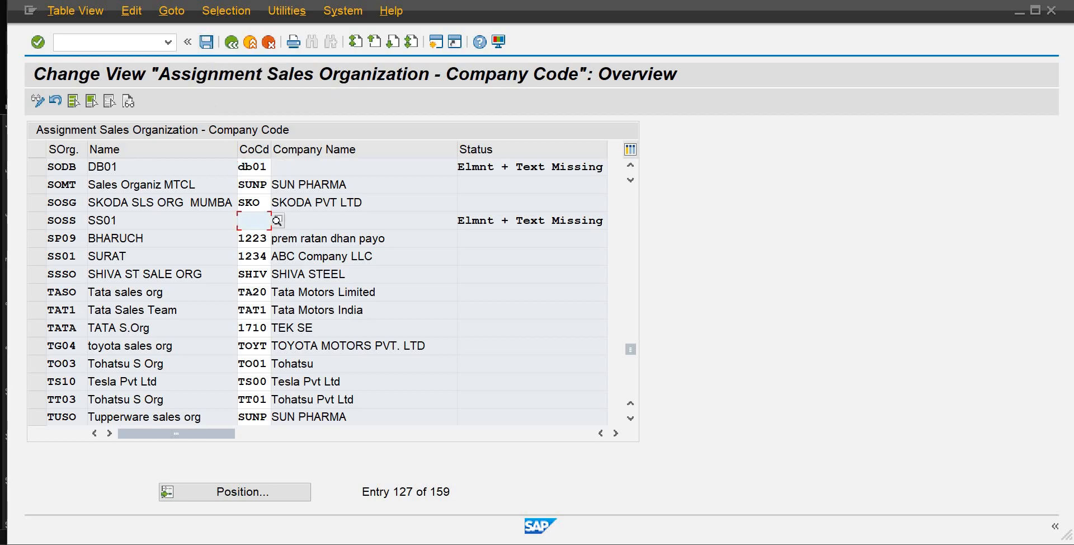
text(ss01)
key(Return)
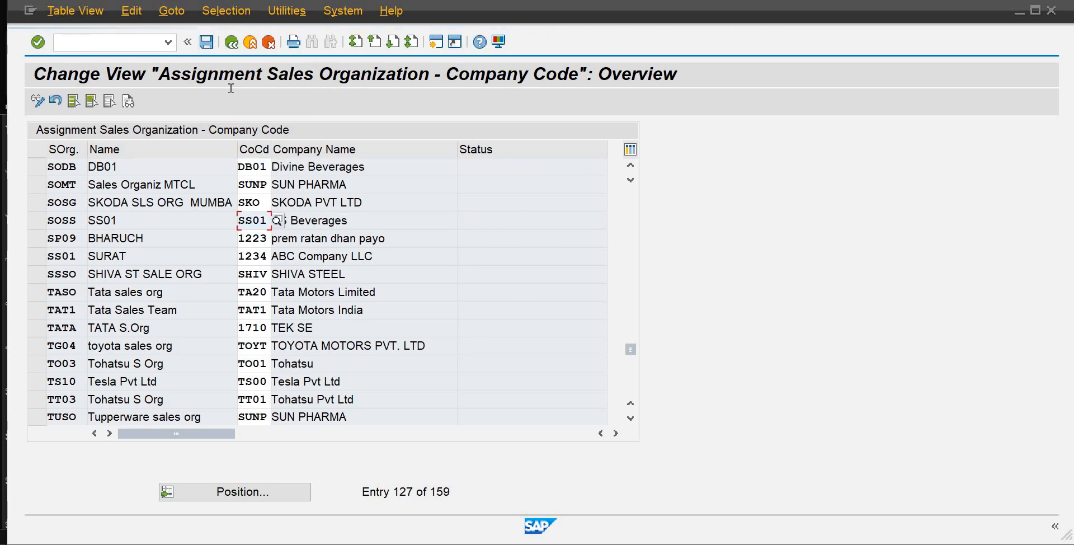
click(207, 42)
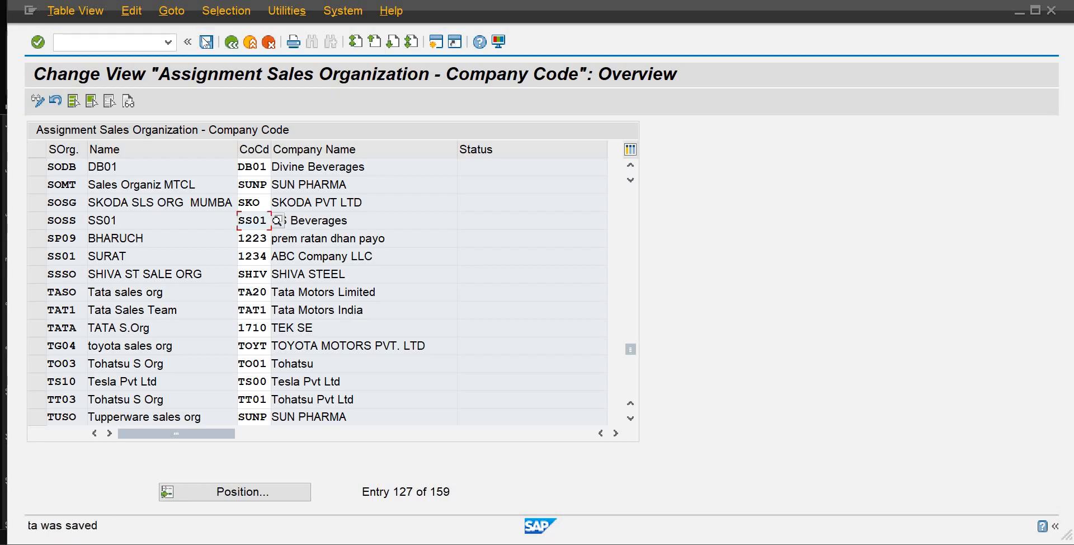
click(231, 44)
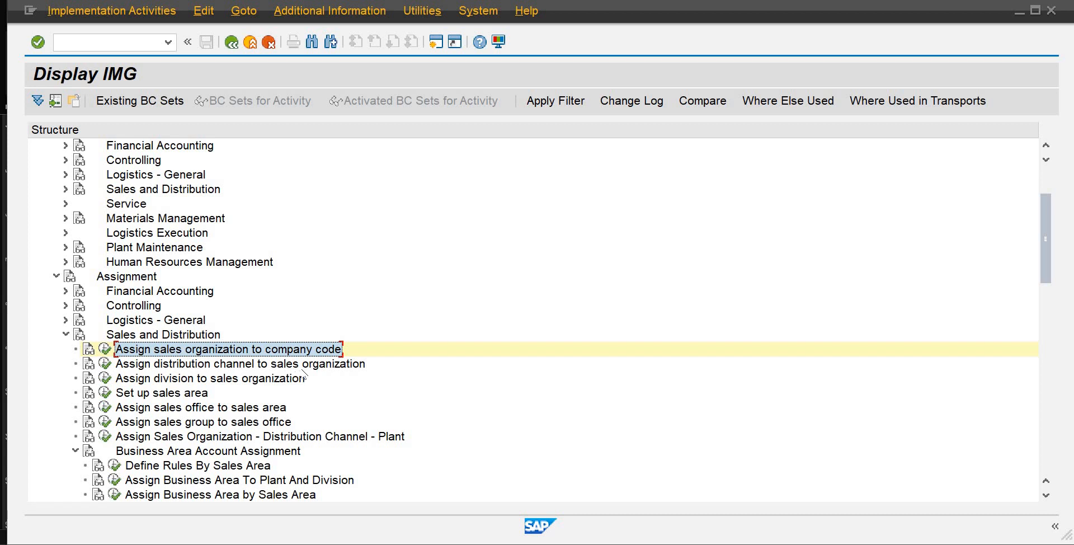
Assign distribution channel SD (Direct Sales) to sales organization SODB as a new entry, save it, and return to the implementation guide.
click(185, 364)
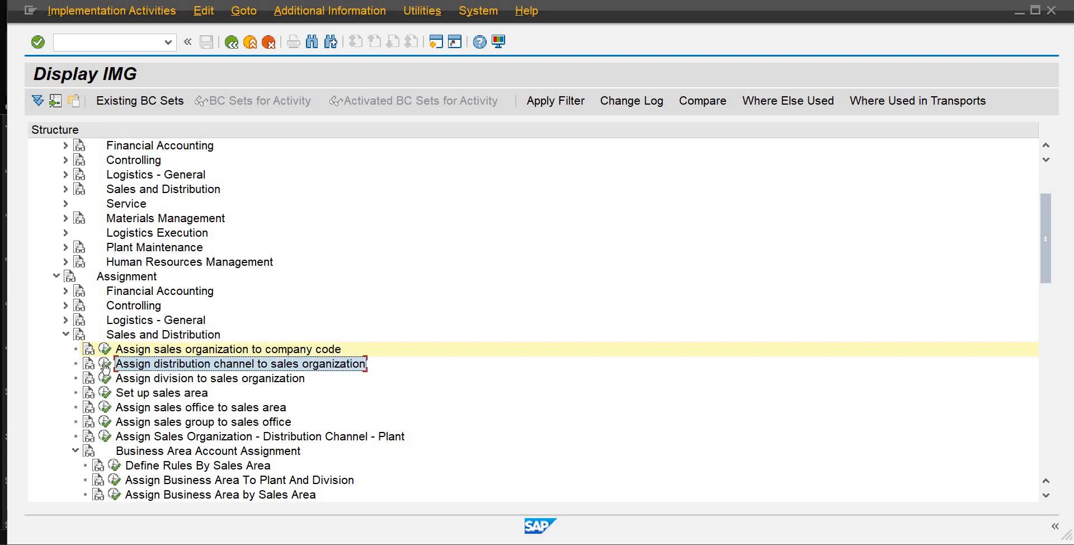
click(104, 365)
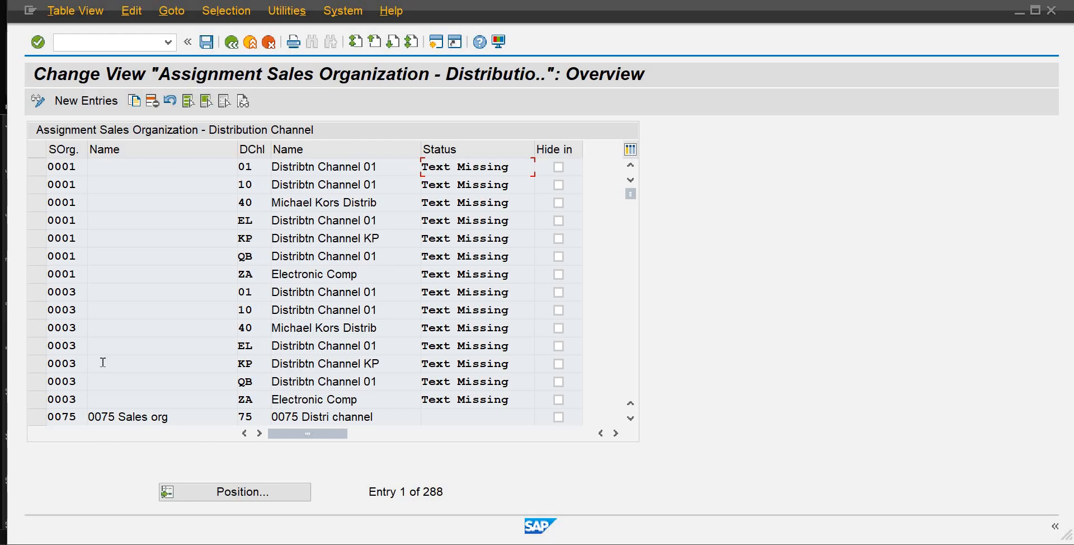
click(87, 101)
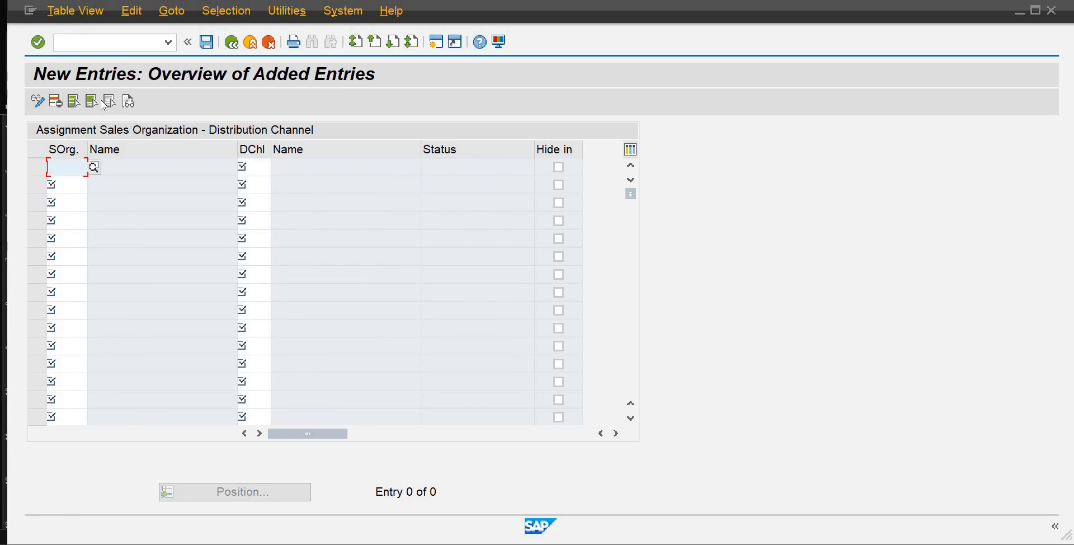
text(SOdb)
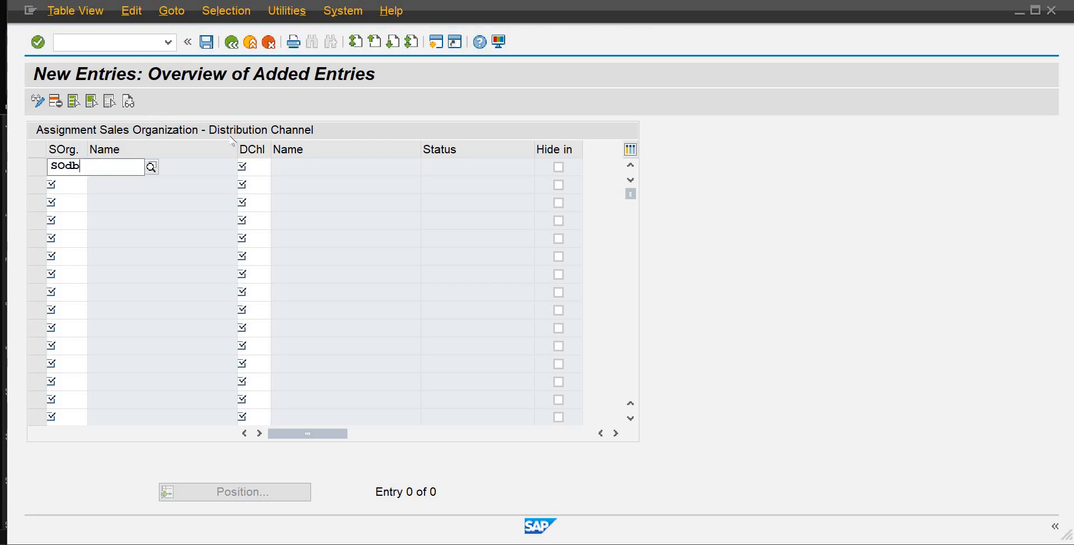
click(267, 168)
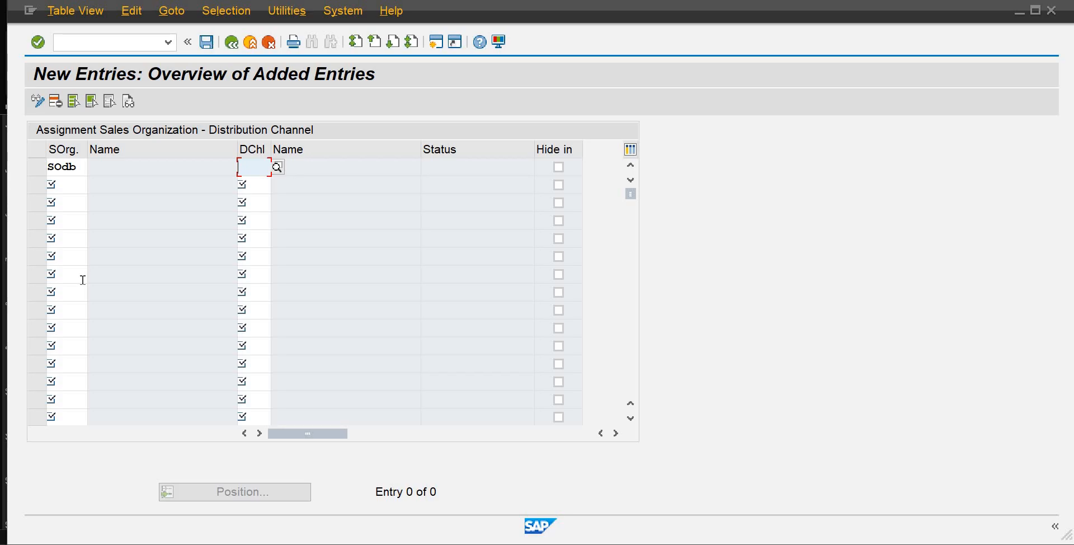
text(SD)
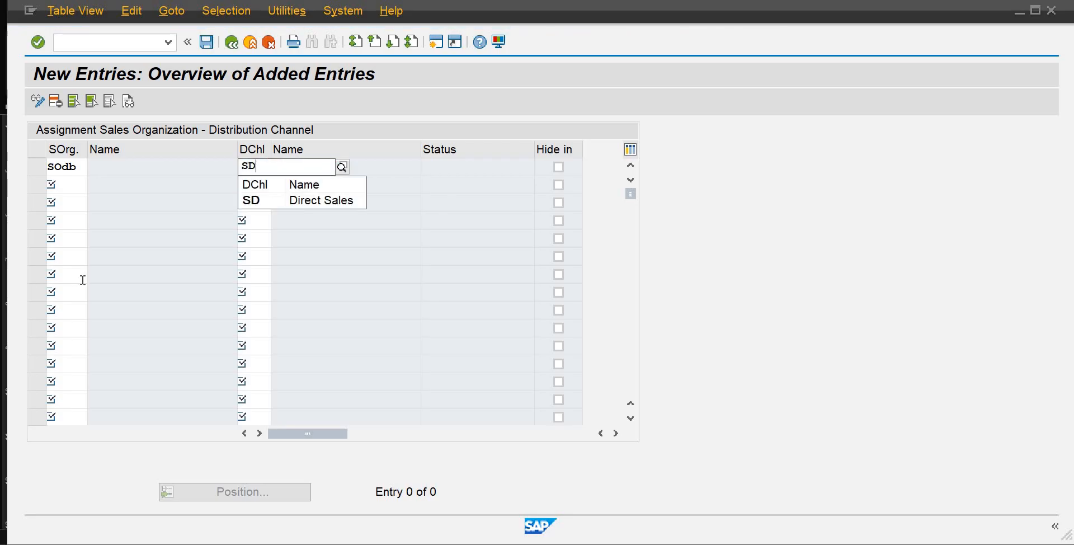
click(263, 200)
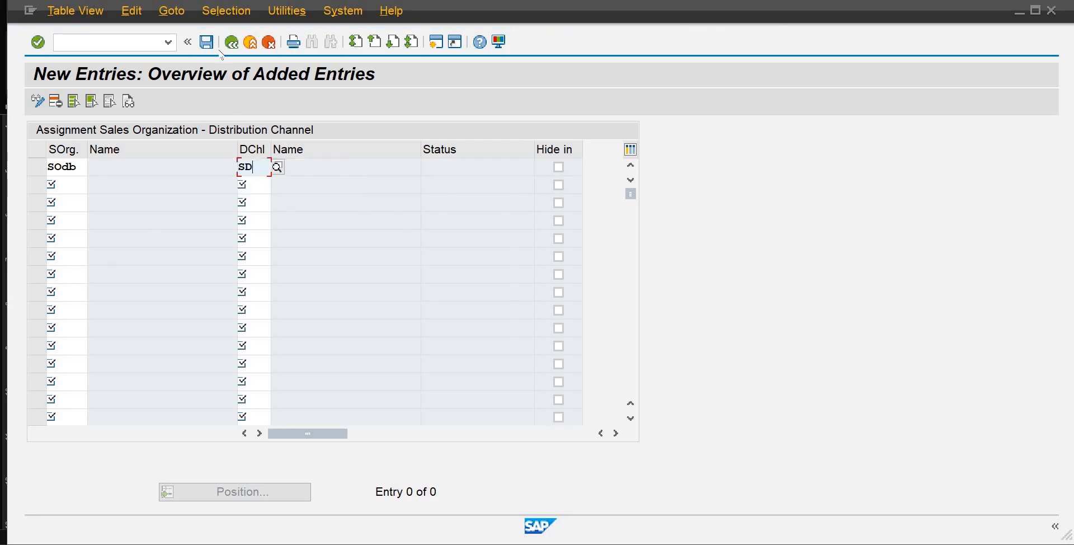
click(210, 44)
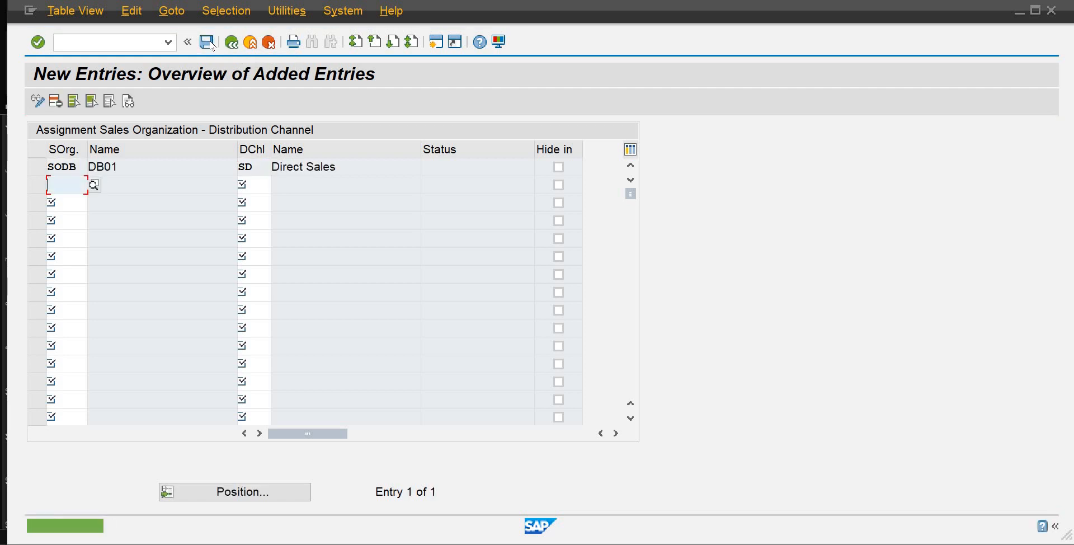
click(232, 43)
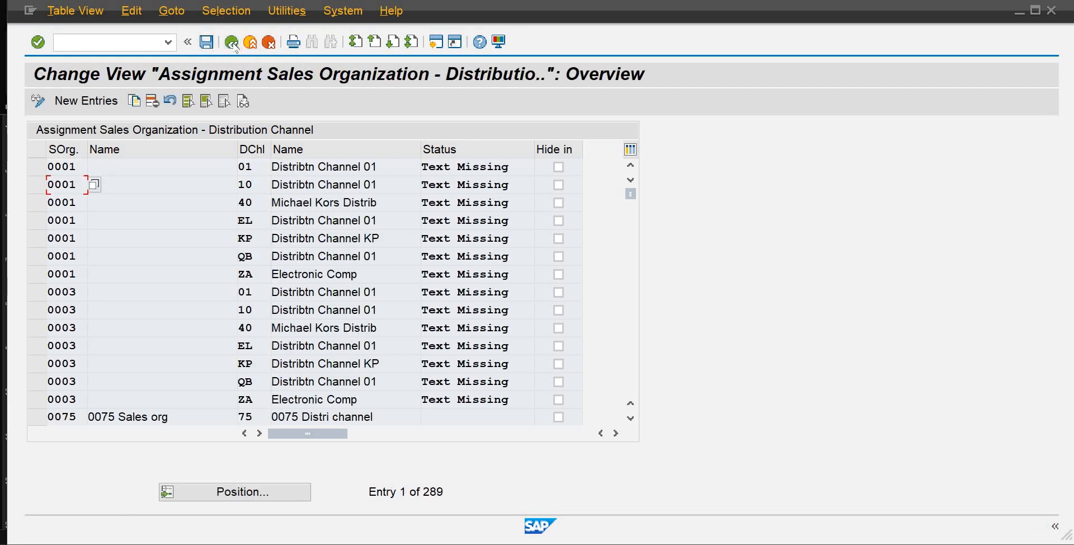
click(233, 44)
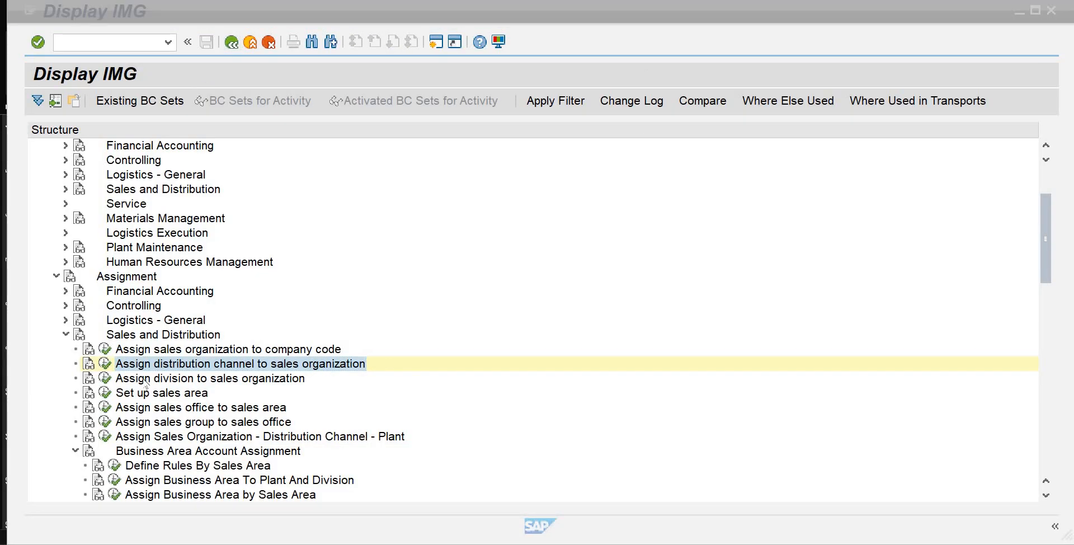
Assign division DB (Db01-Water) to sales organization SODB as a new entry, save it, and return to the implementation guide.
click(105, 378)
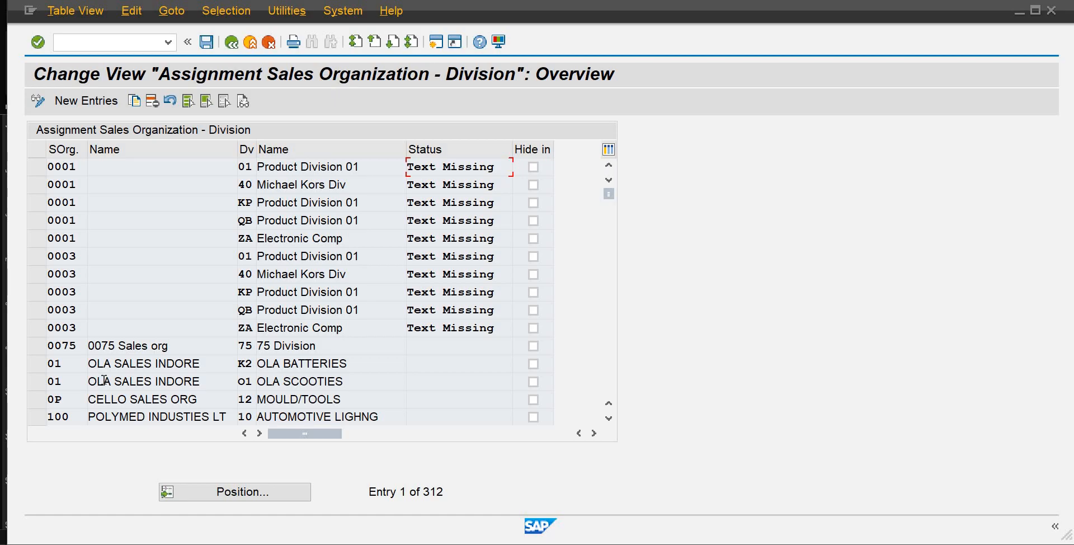
click(96, 102)
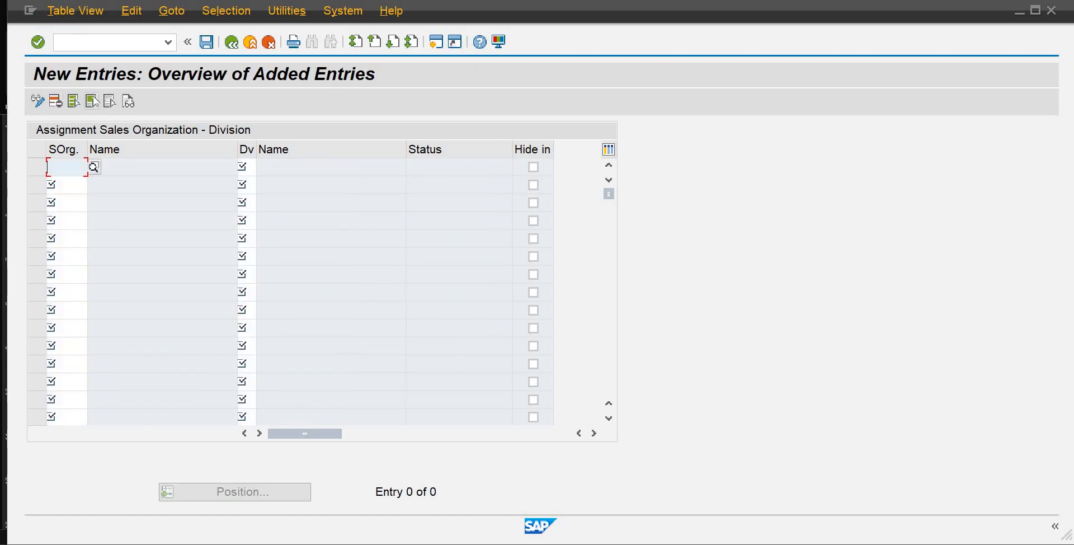
text(sodb)
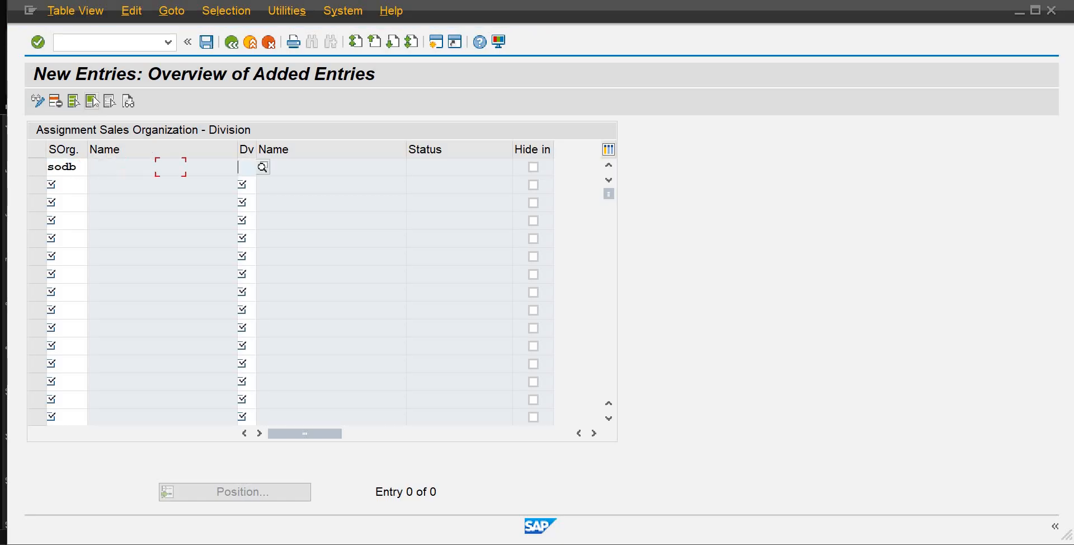
text(d)
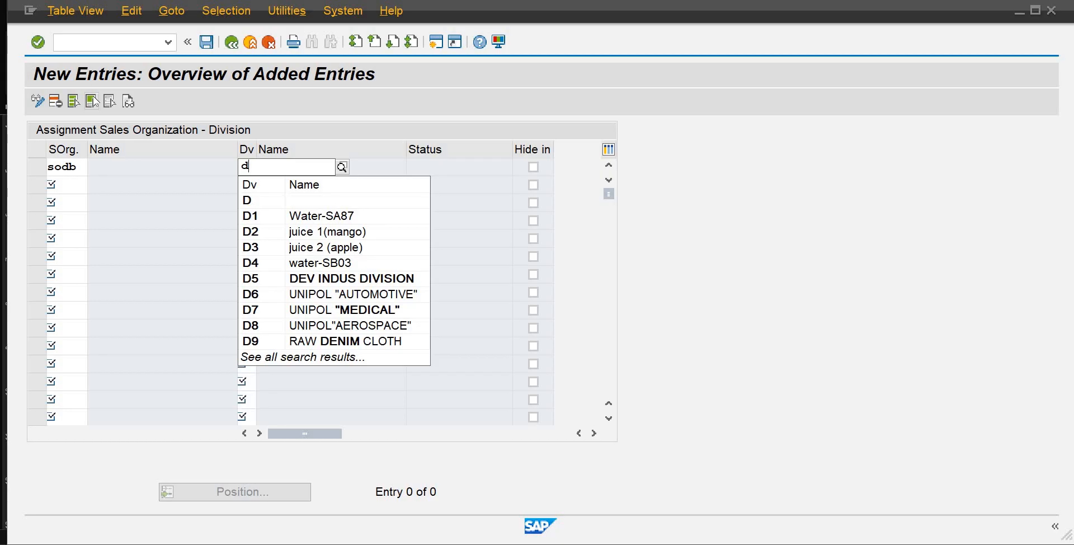
text(b)
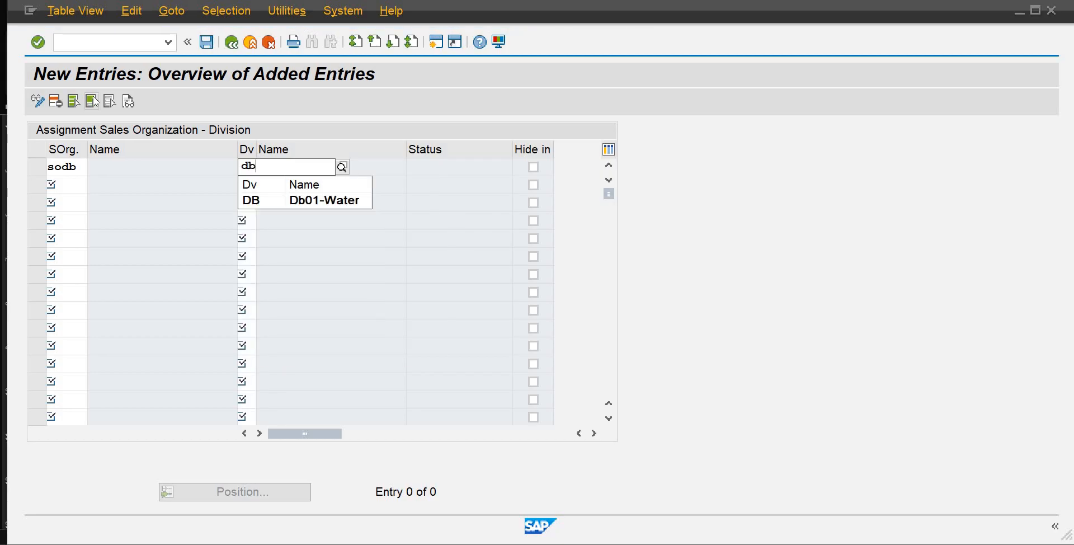
click(279, 199)
key(Return)
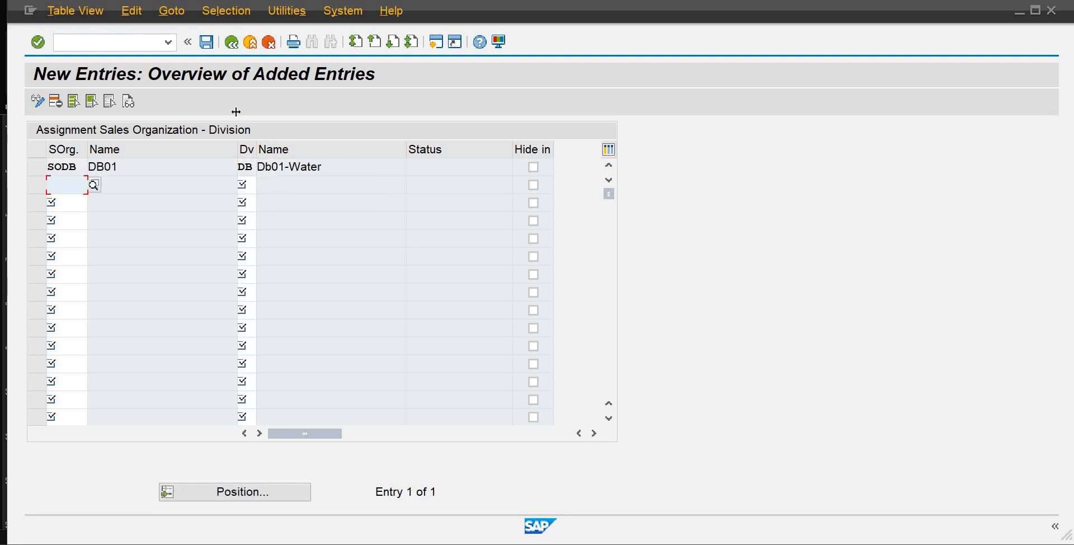
click(206, 43)
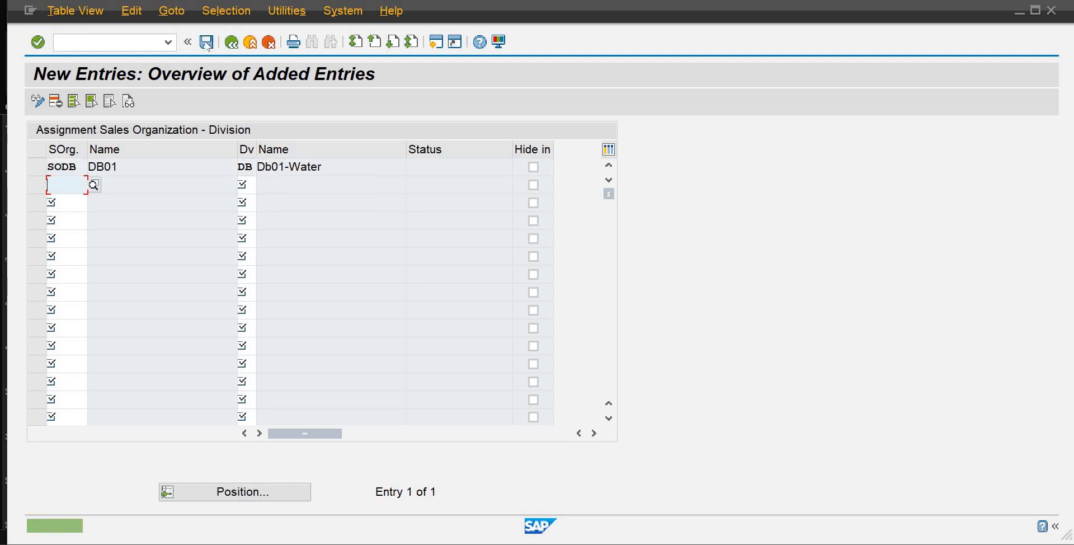
click(235, 42)
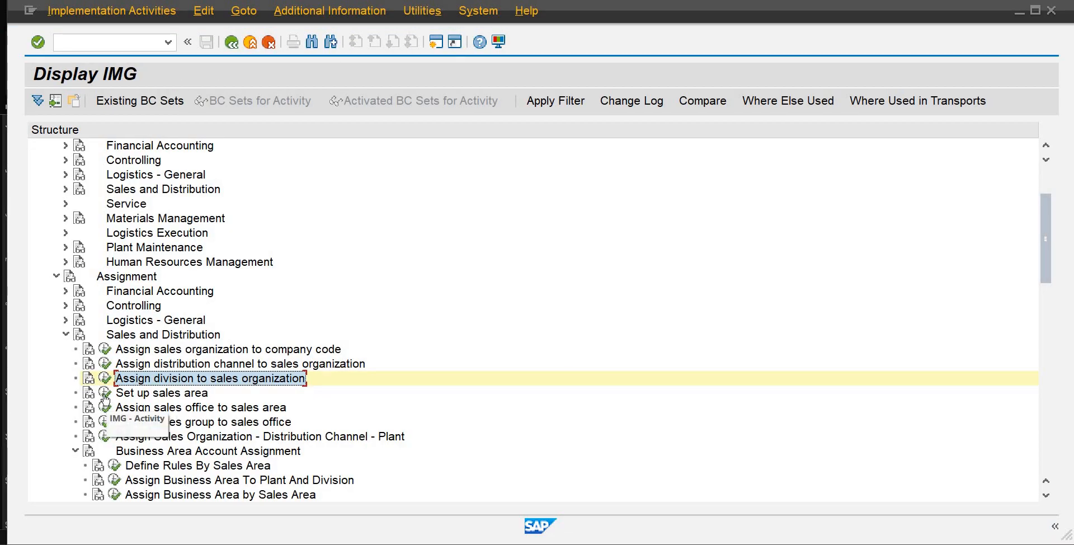
Set up a new sales area entry combining sales organization SODB, distribution channel SD (Direct Sales) and division DB (Db01-Water).
click(104, 398)
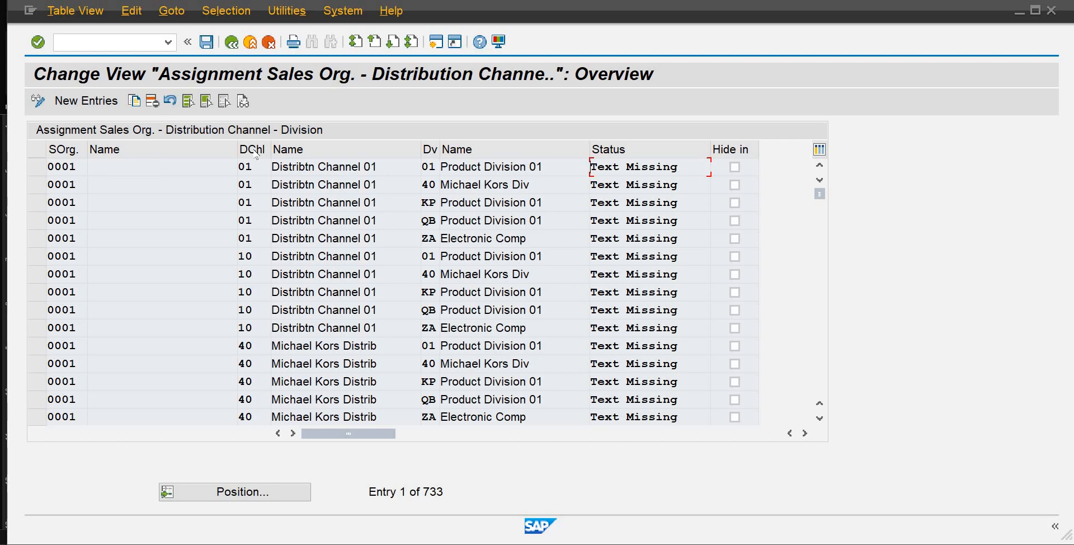
click(104, 106)
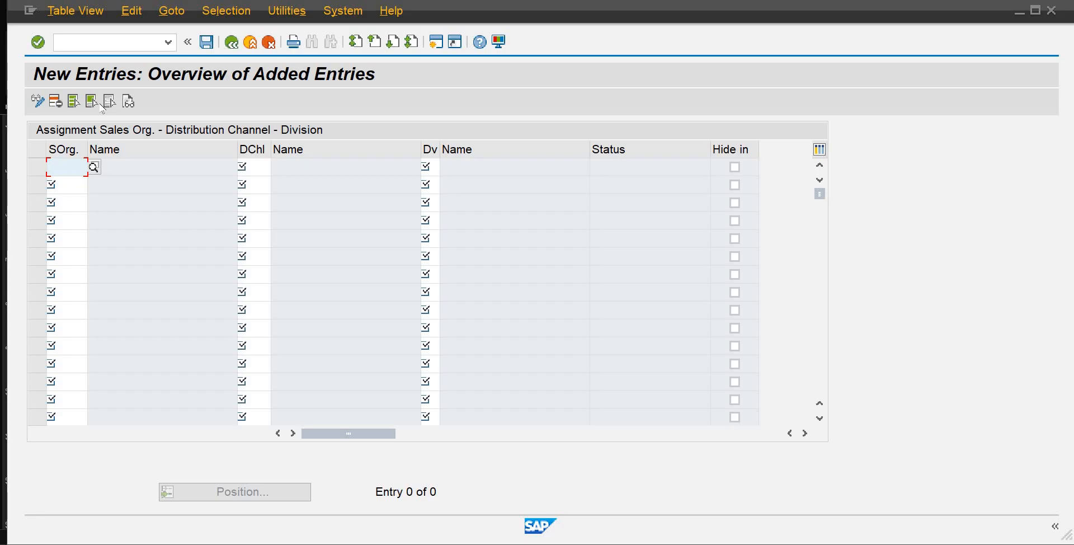
text(sodb)
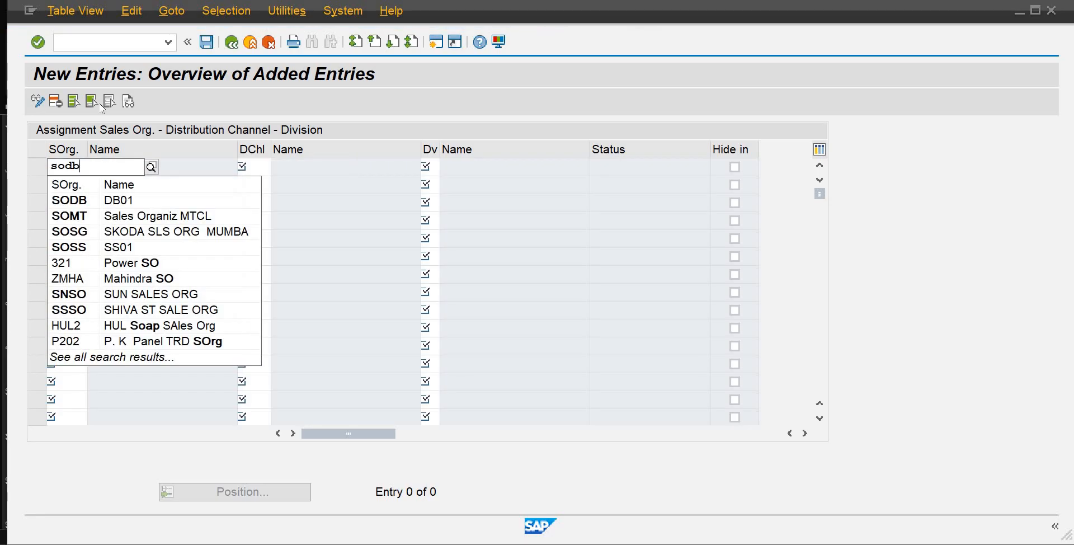
key(Tab)
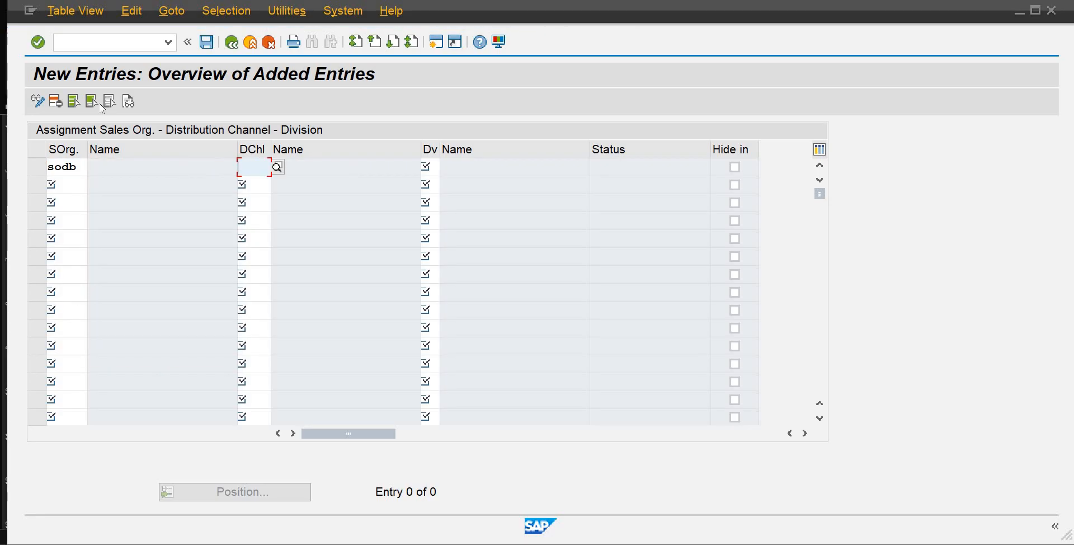
text(D)
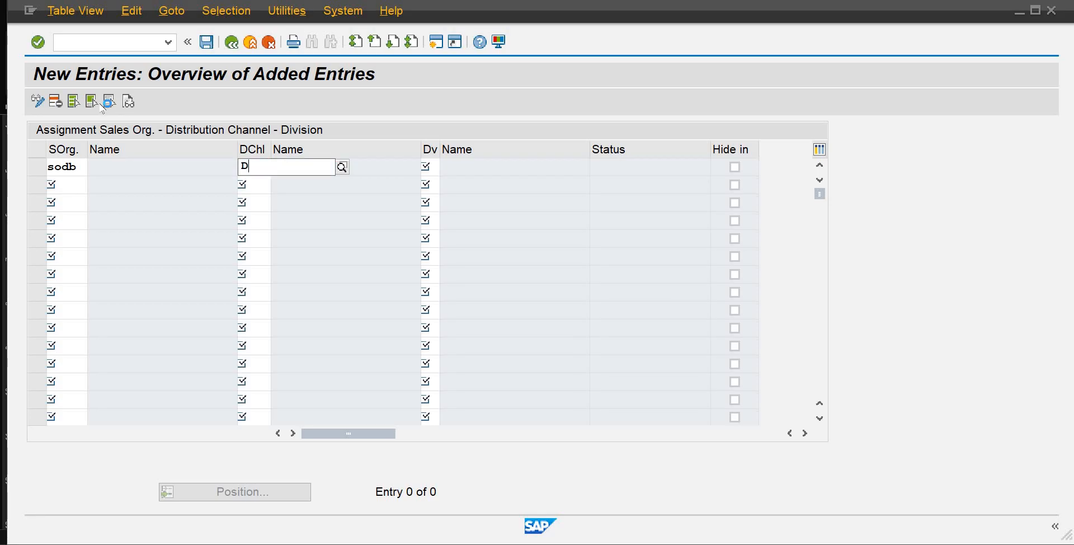
key(Tab)
click(255, 164)
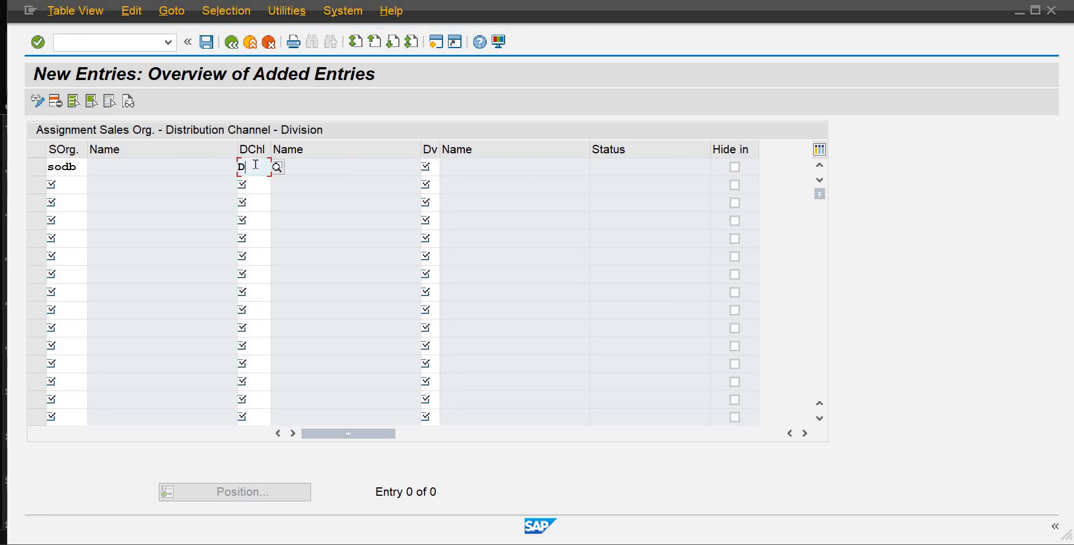
key(BackSpace)
text(SD)
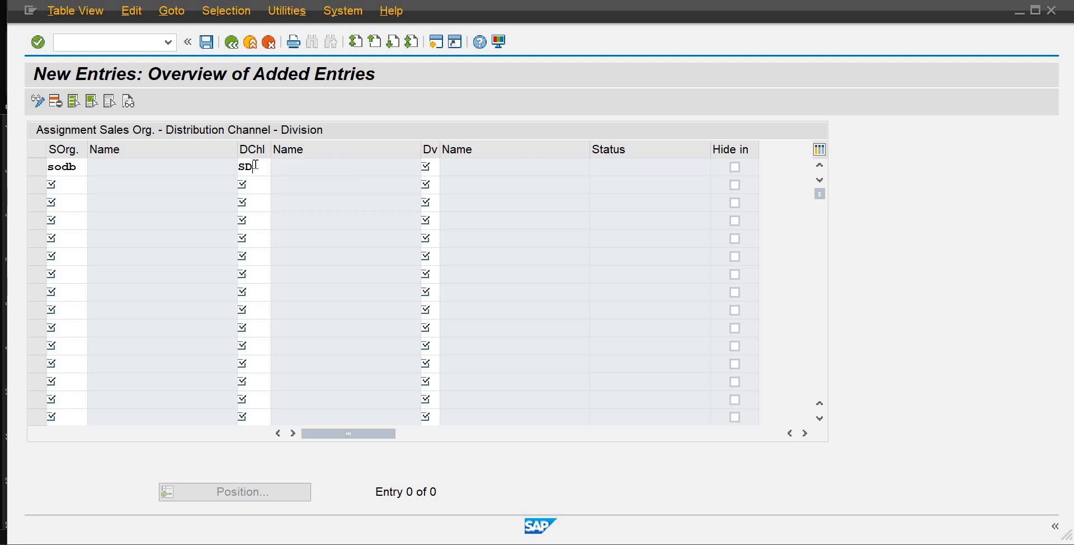
key(Tab)
text(DB)
key(Return)
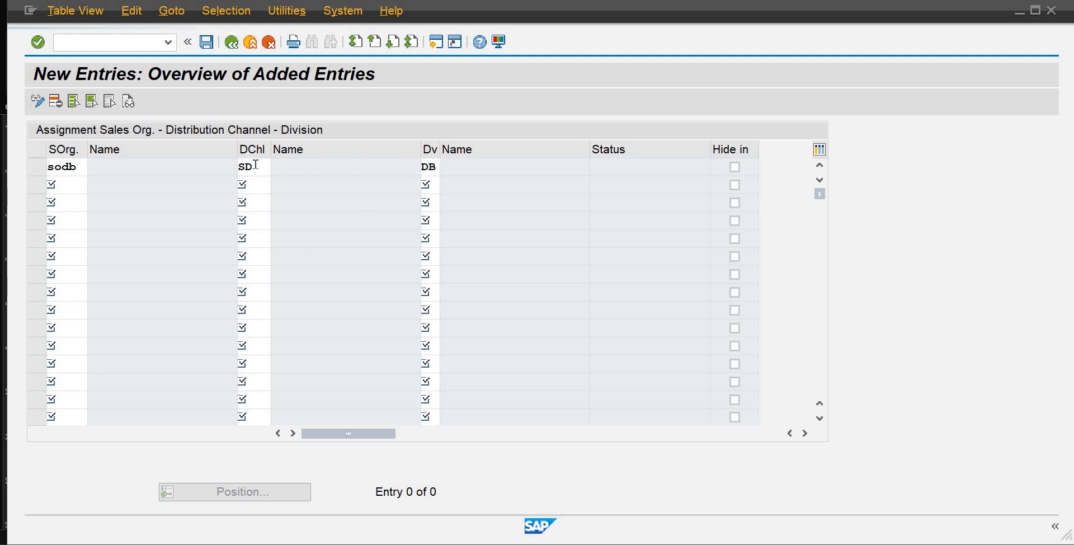
Save the new sales area and return to the implementation guide.
click(206, 41)
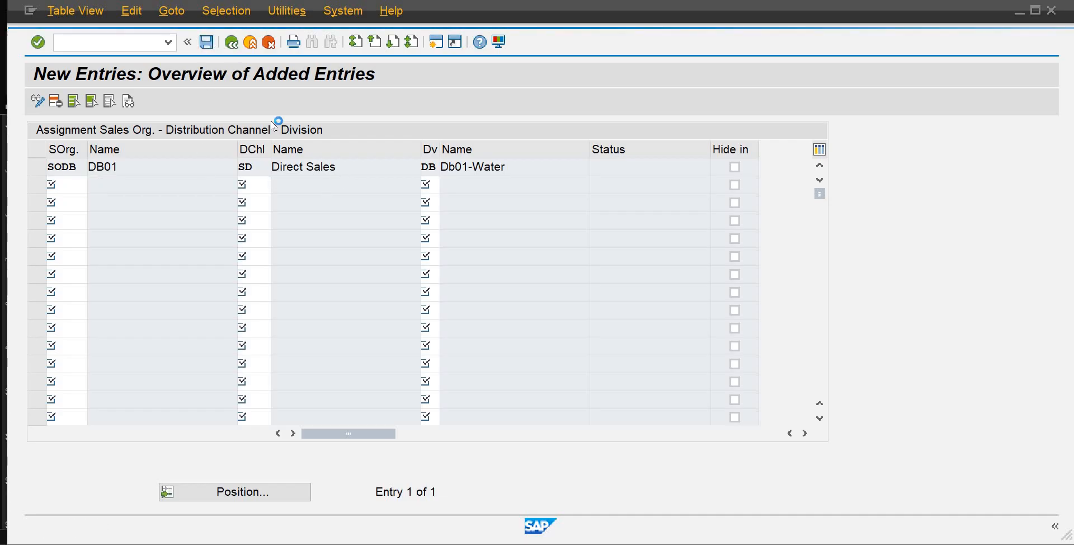
click(237, 48)
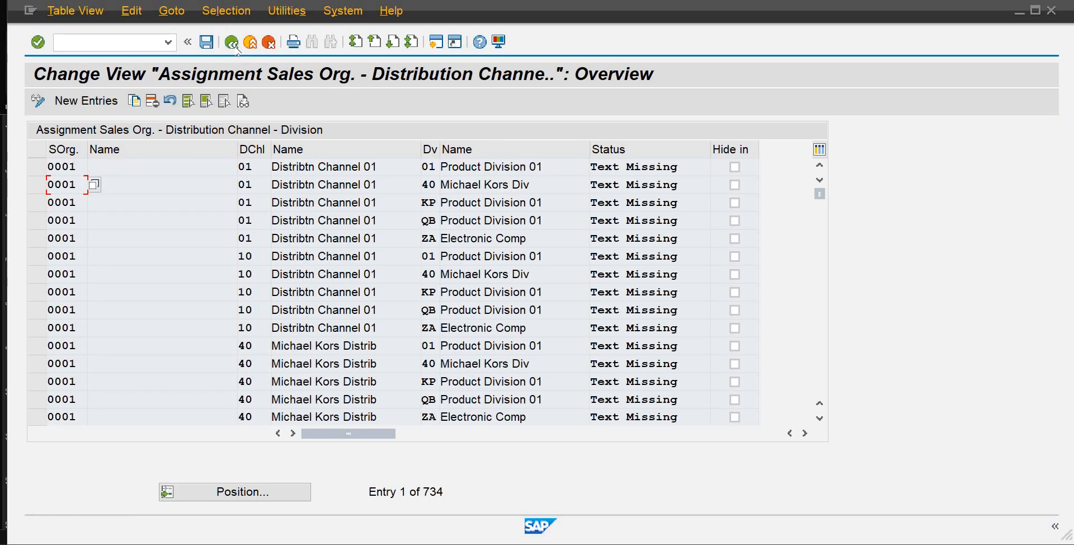
click(236, 47)
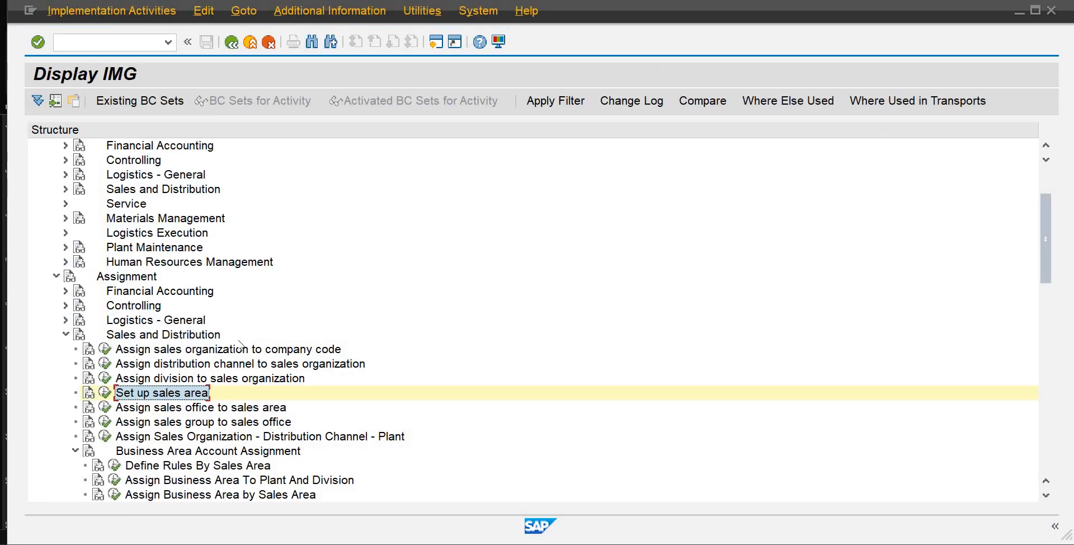
Create a new sales office assignment entry for sales organization SODB, distribution channel SD and division DB.
click(105, 407)
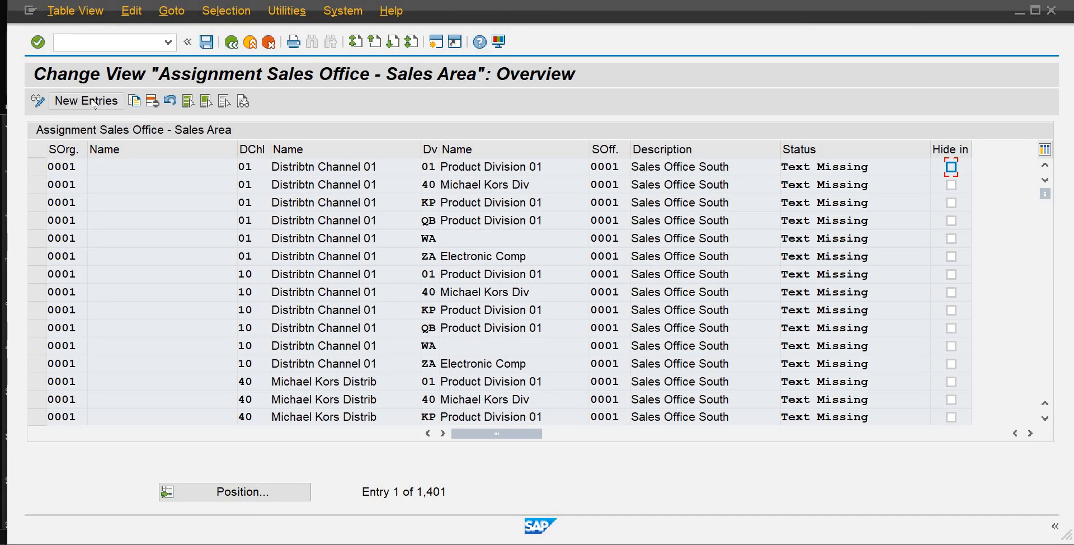
click(87, 100)
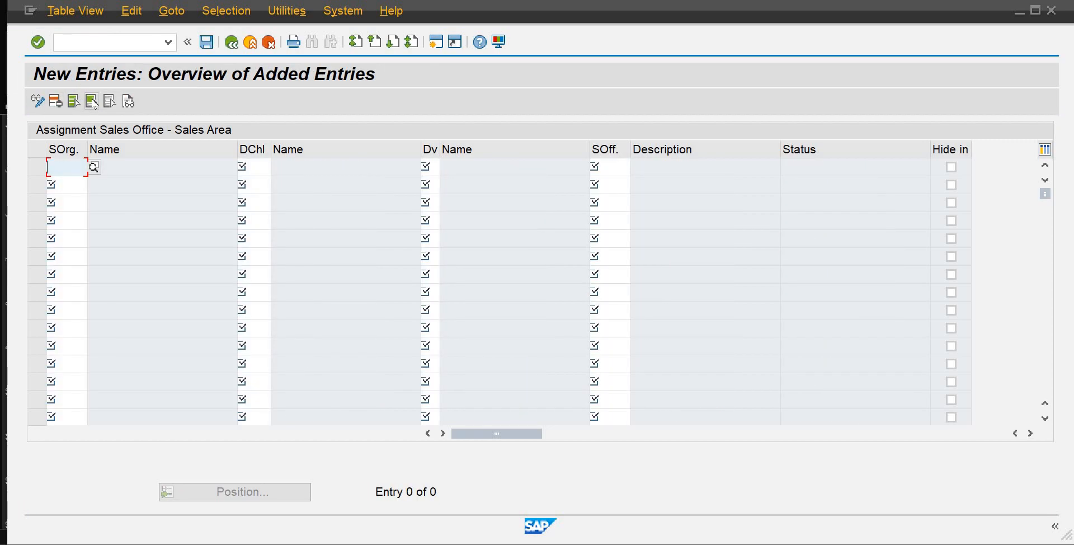
text(S)
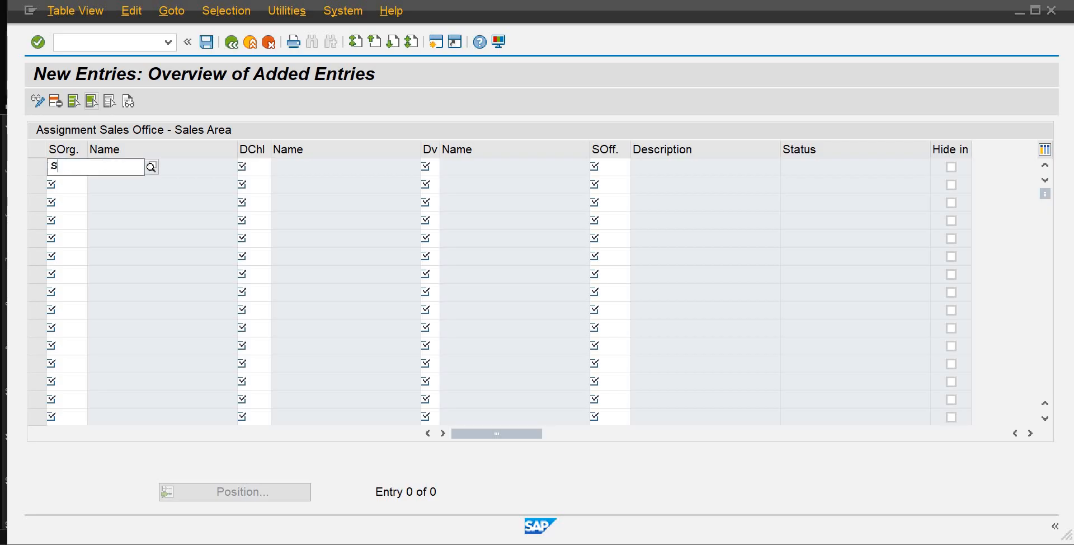
text(odb)
key(Tab)
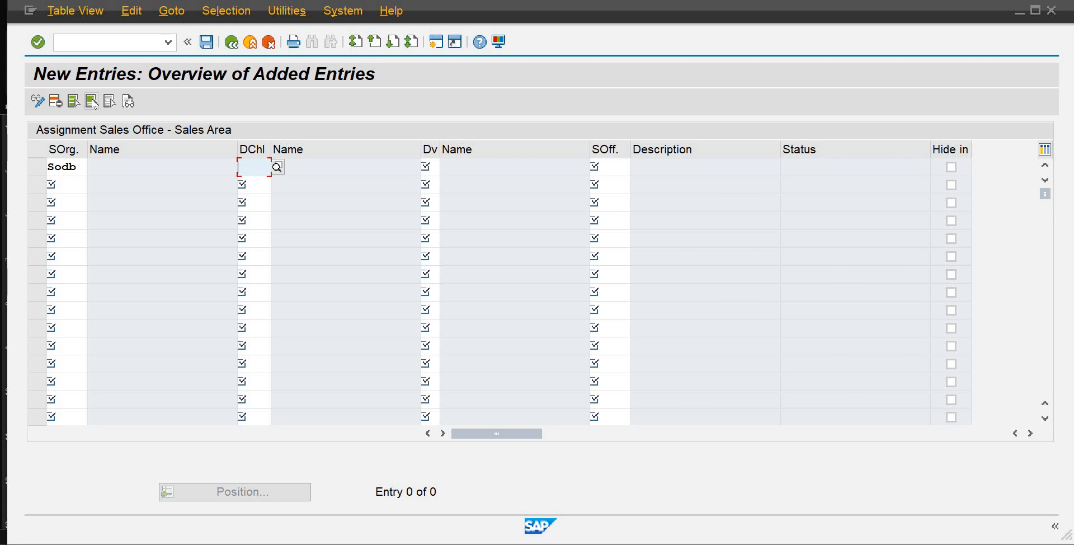
text(s)
key(Tab)
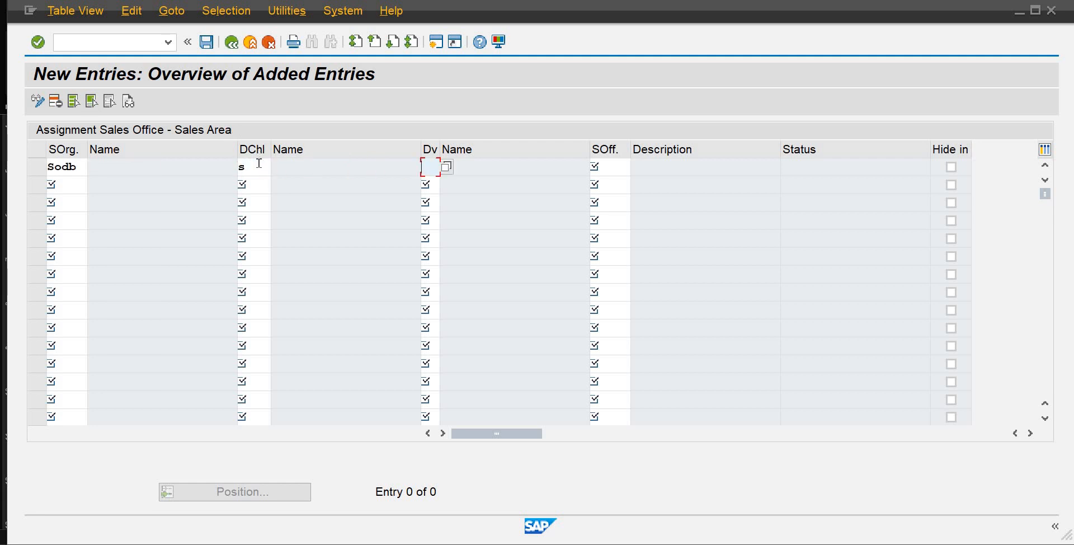
click(259, 164)
text(d)
key(Tab)
text(db)
key(Tab)
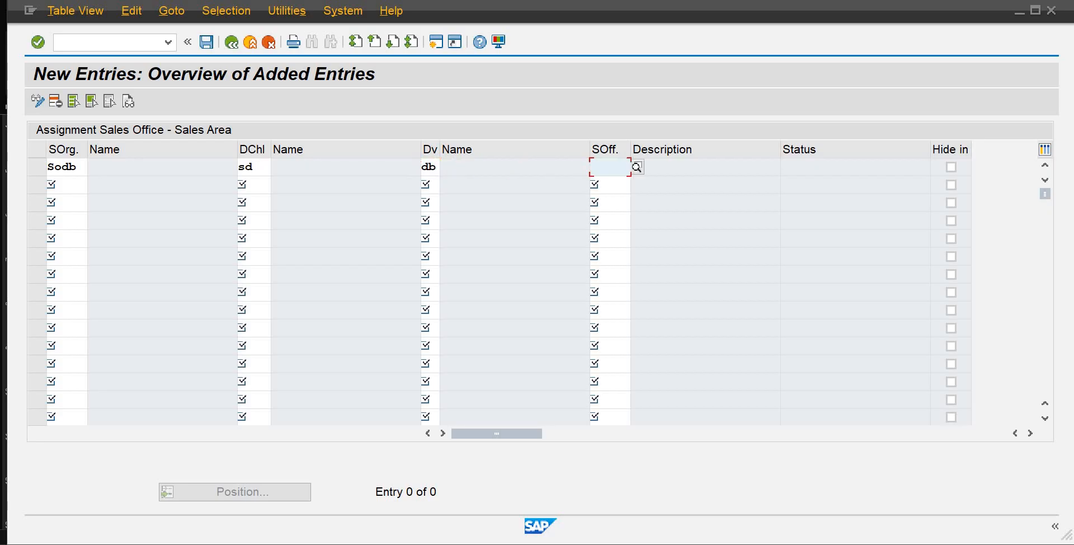
Assign sales office SOFD (DB01-Islamabad) to the entered sales area, save it, and return to the implementation guide.
text(sof)
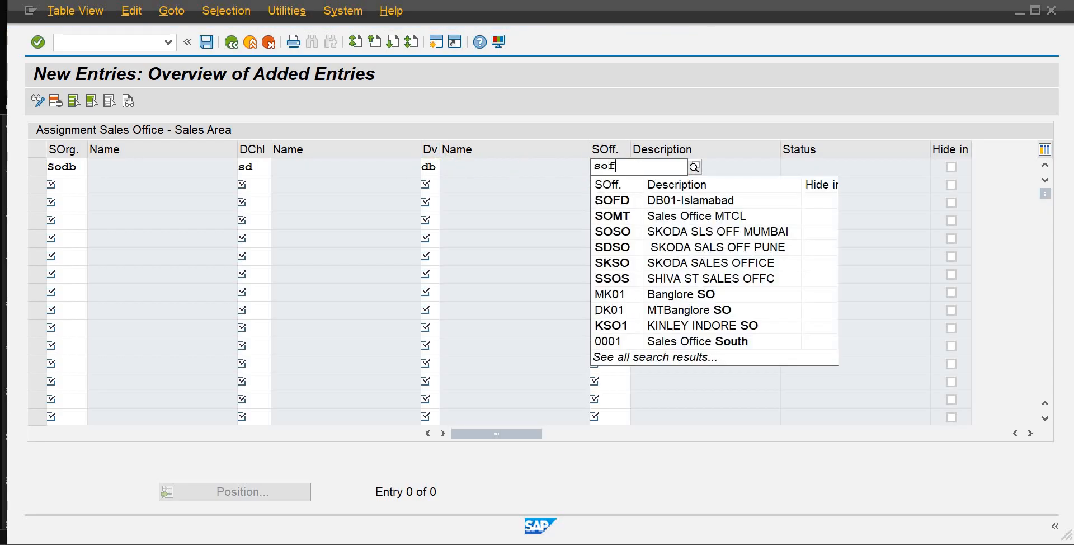
text(d)
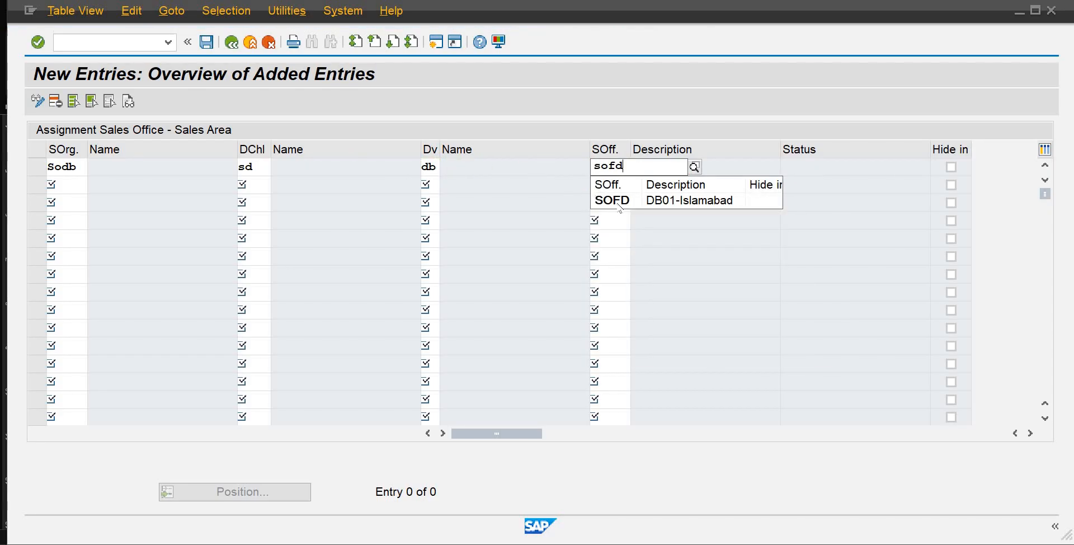
click(617, 202)
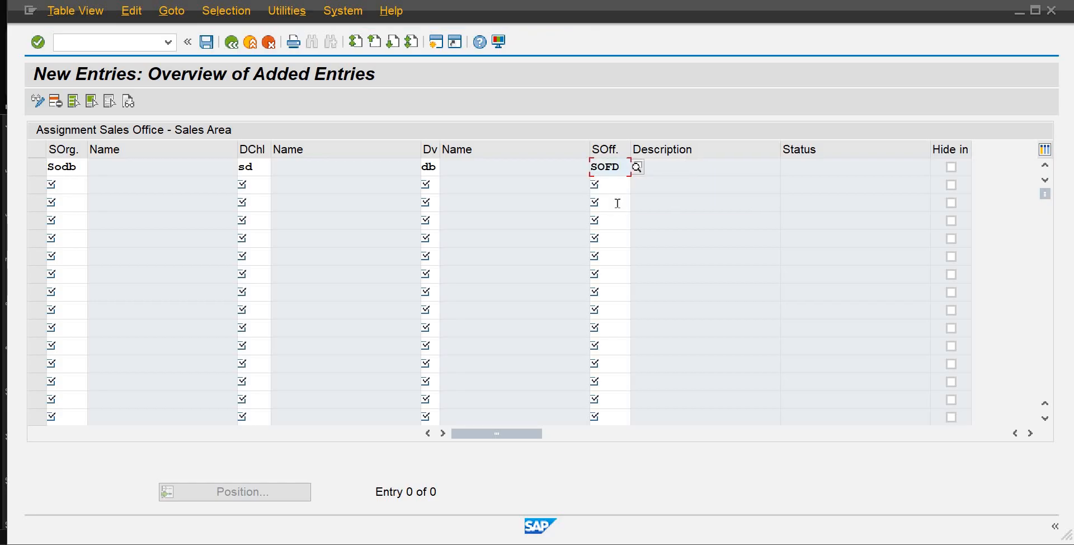
key(Return)
click(207, 42)
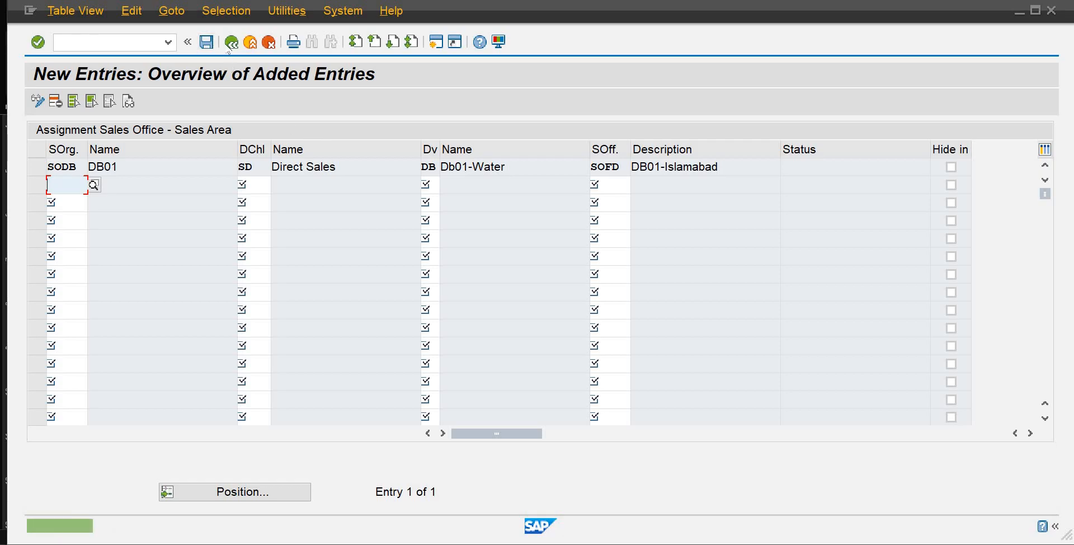
click(228, 42)
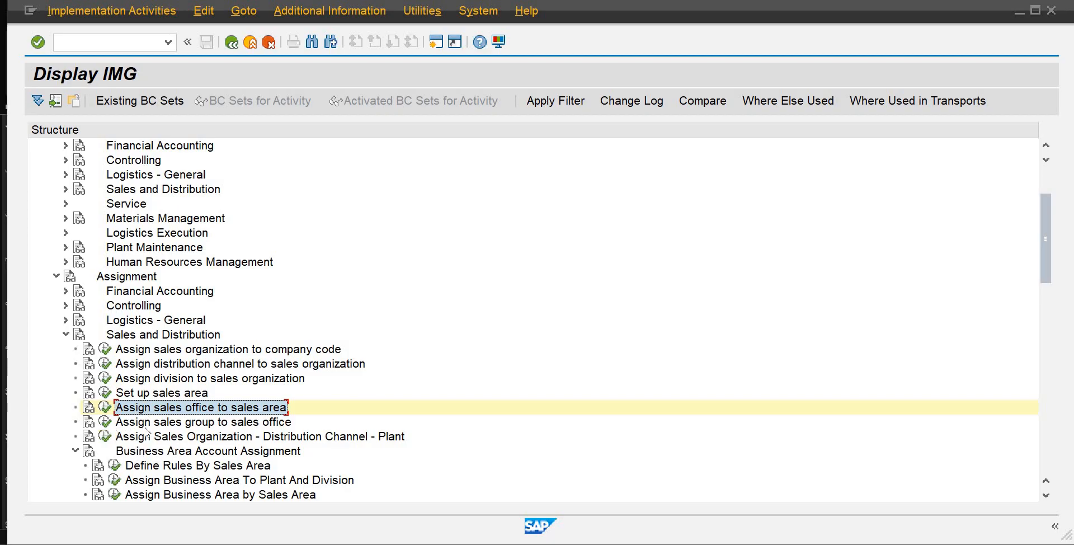
Assign sales group SGD (DB01-Karachi) to sales office SOFD as a new entry, save it, and return to the implementation guide.
click(107, 421)
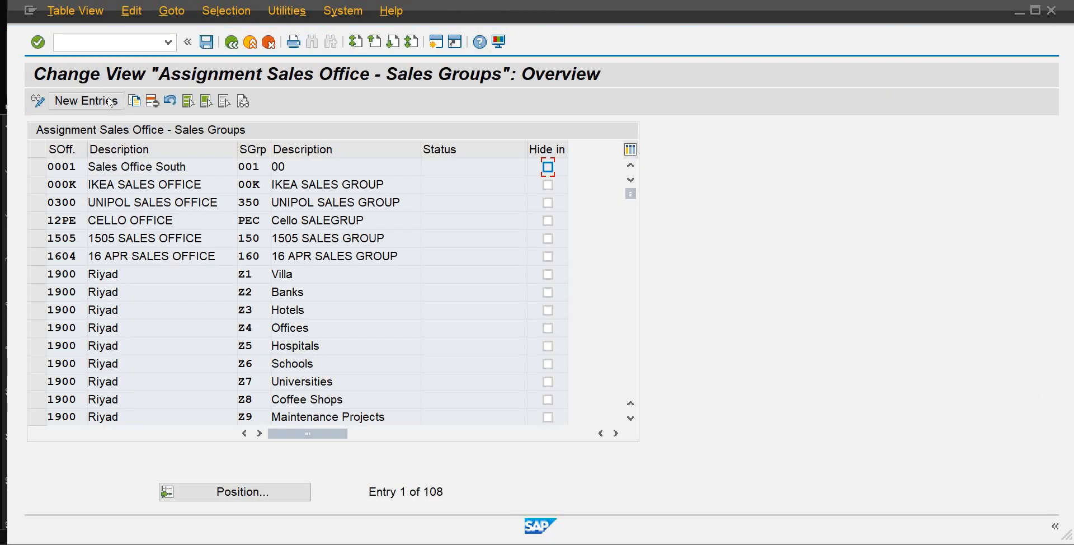
click(84, 101)
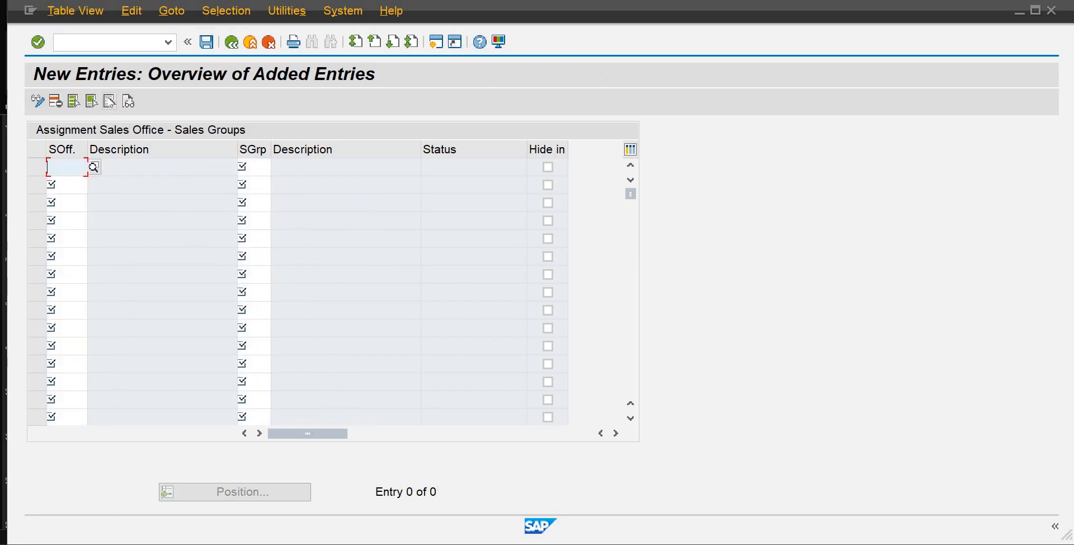
text(so)
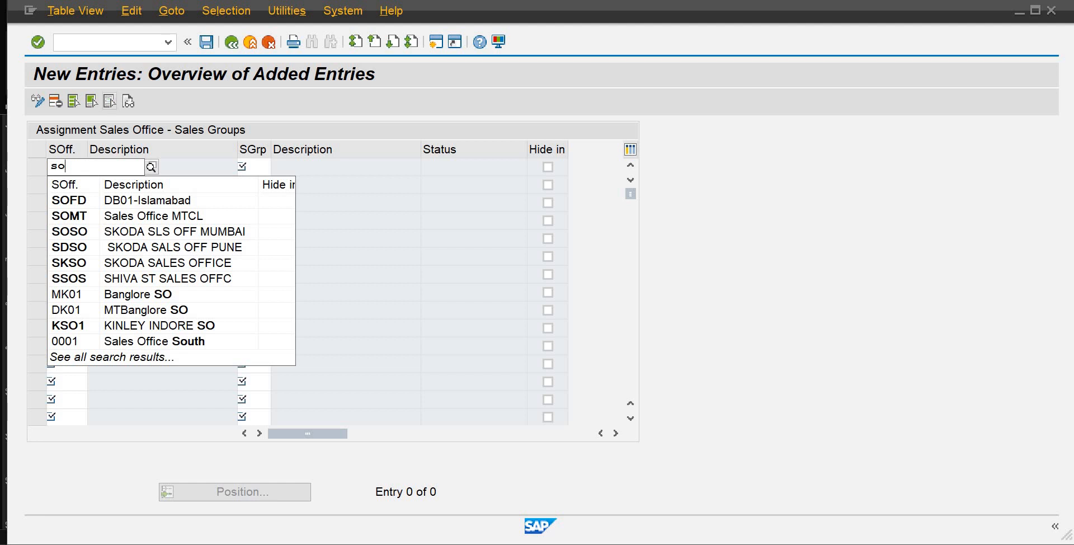
text(fd)
key(Tab)
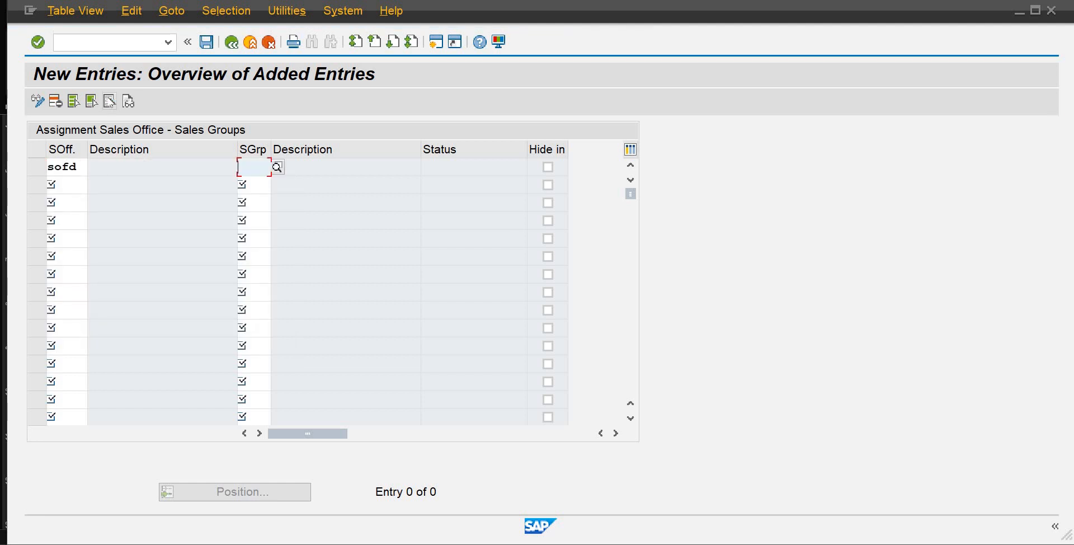
text(sgd)
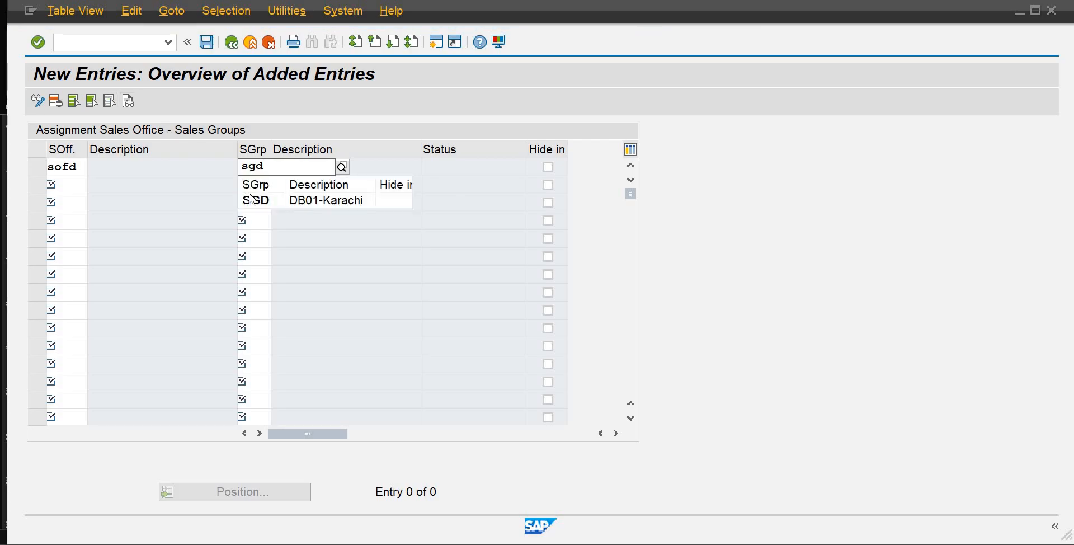
click(253, 200)
key(Return)
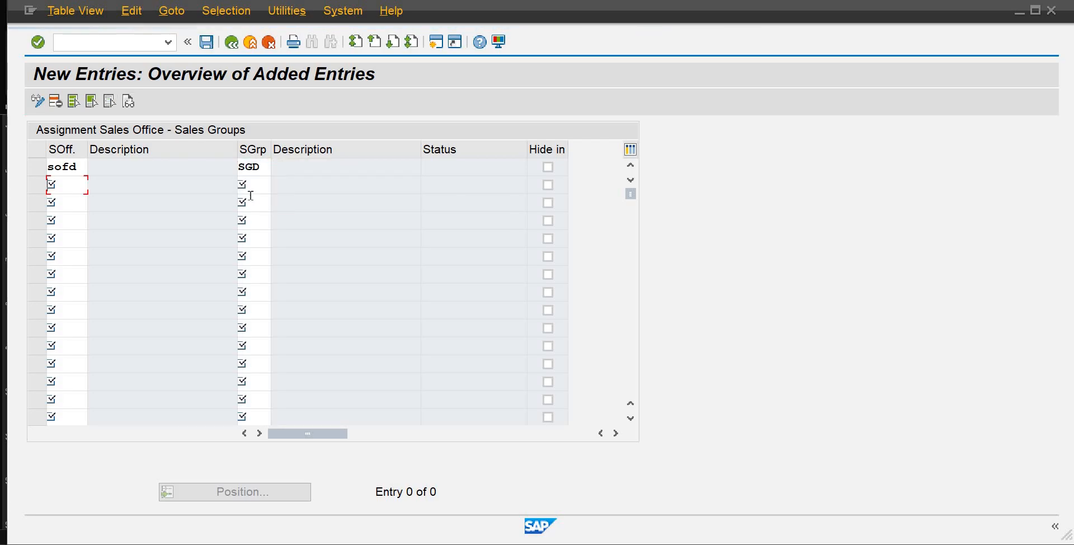
key(ctrl+s)
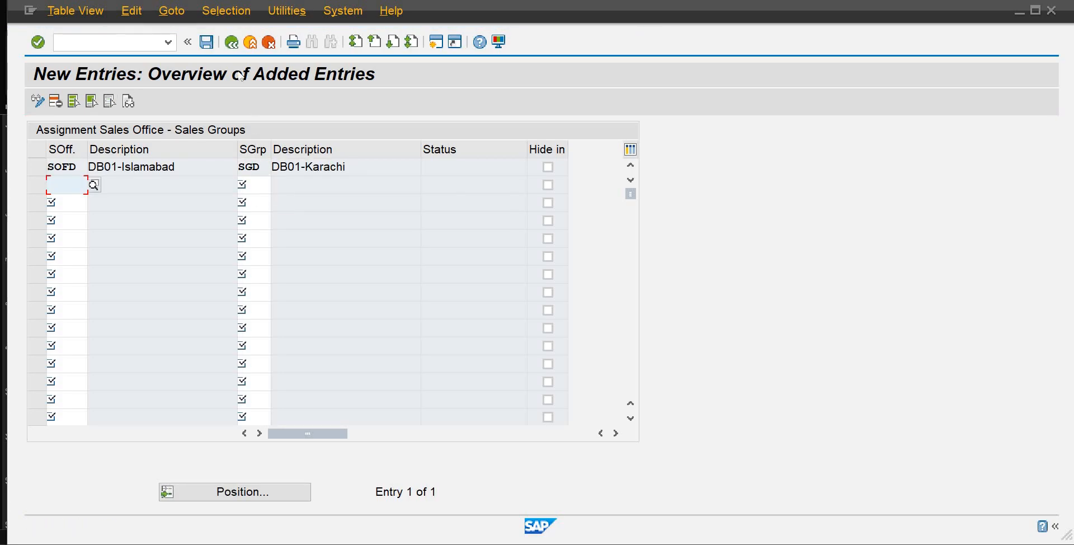
click(231, 42)
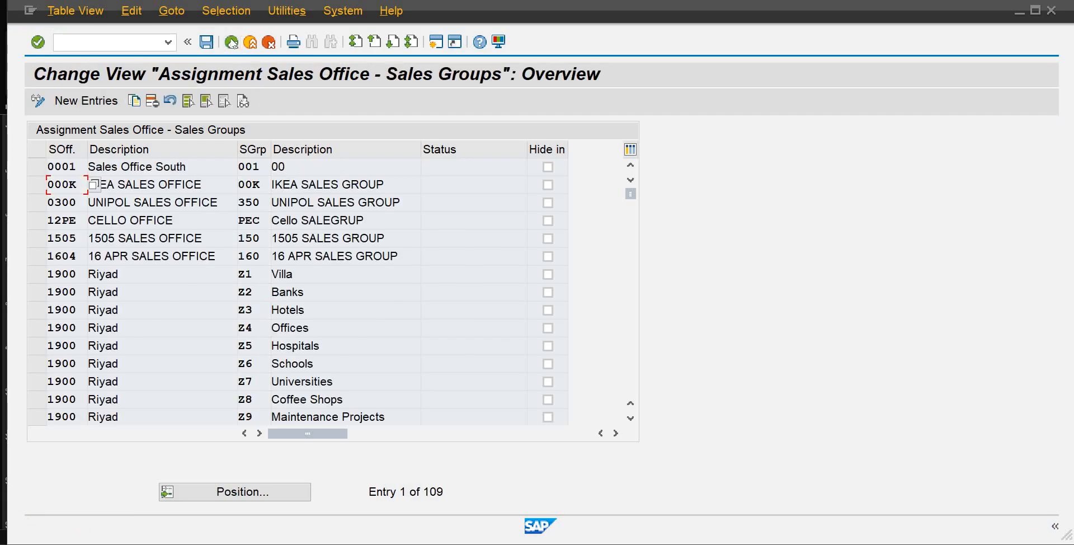
click(231, 42)
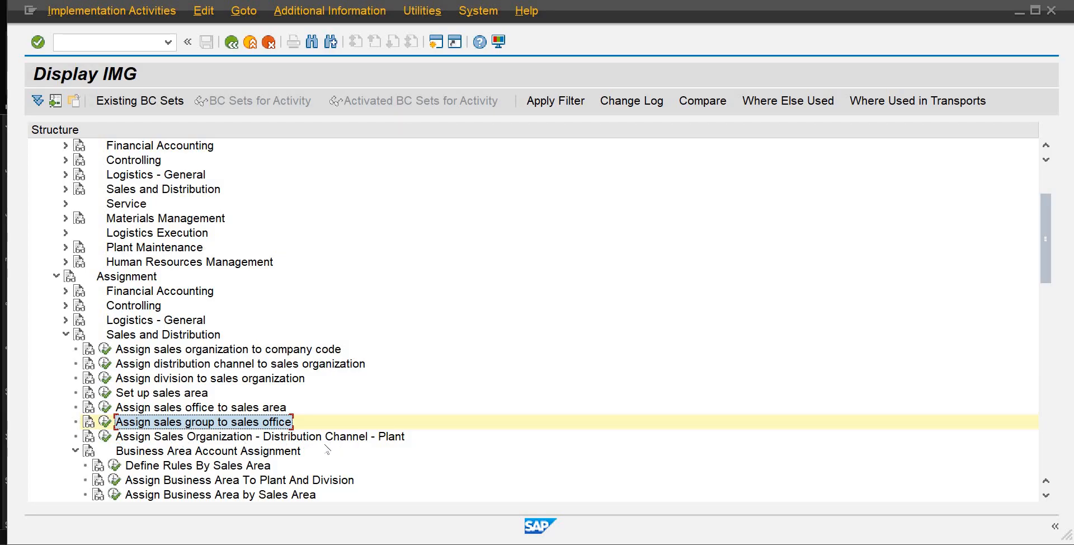
Start a new sales organization–distribution channel–plant assignment entry with sales organization SODB and distribution channel SD.
click(104, 437)
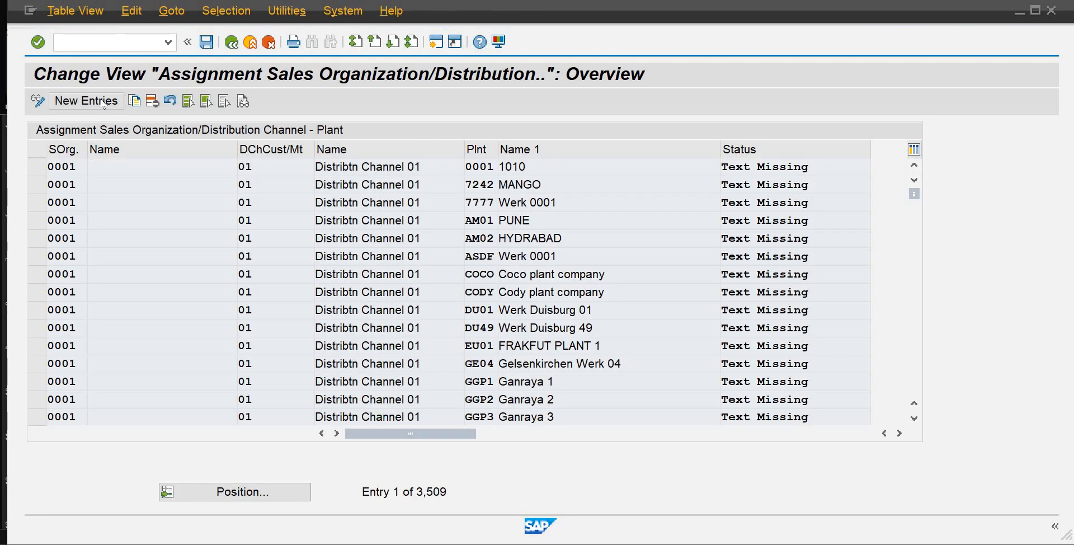
click(103, 101)
text(so)
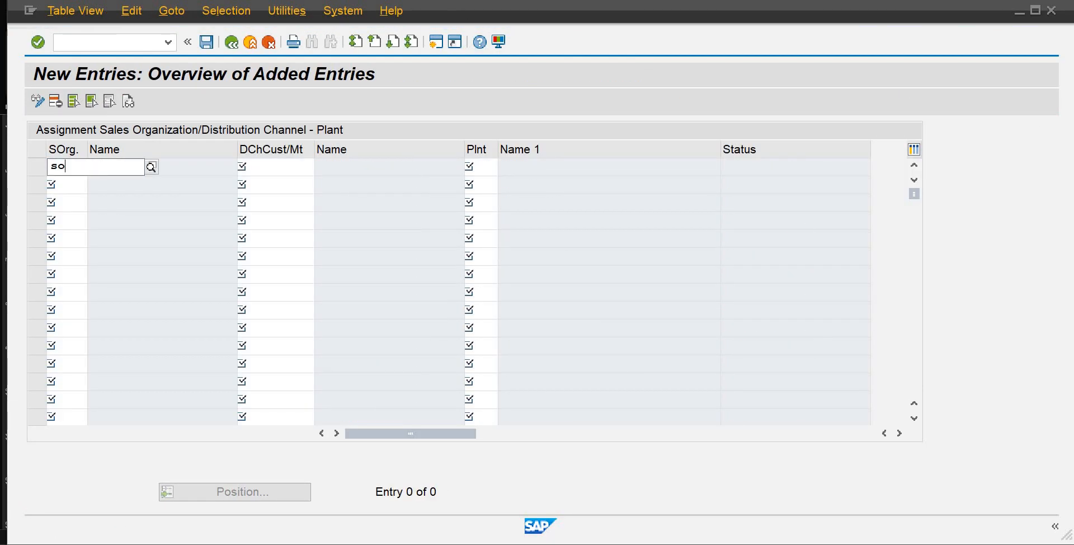
text(db)
key(Tab)
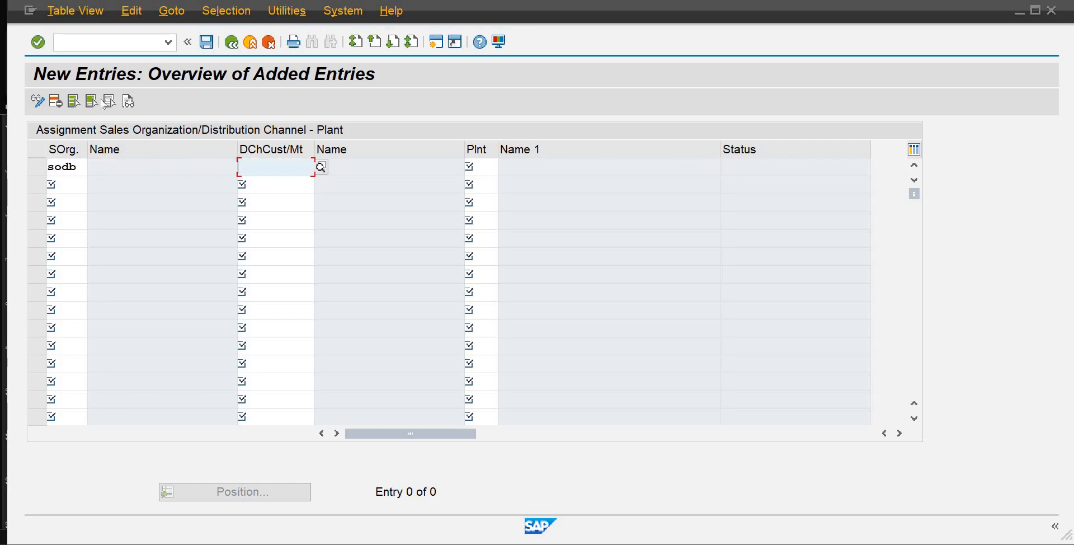
text(ds)
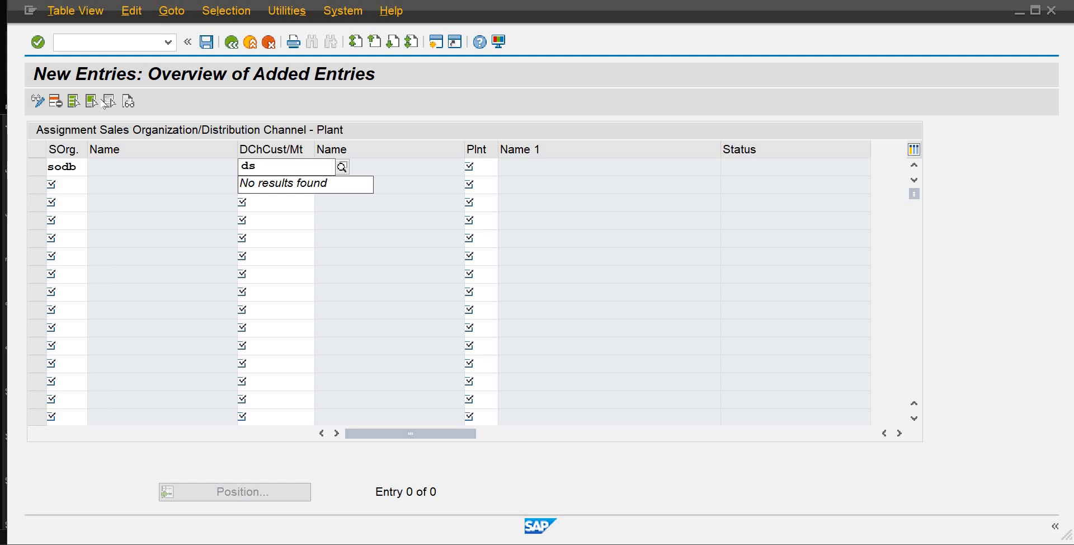
key(BackSpace)
key(BackSpace)
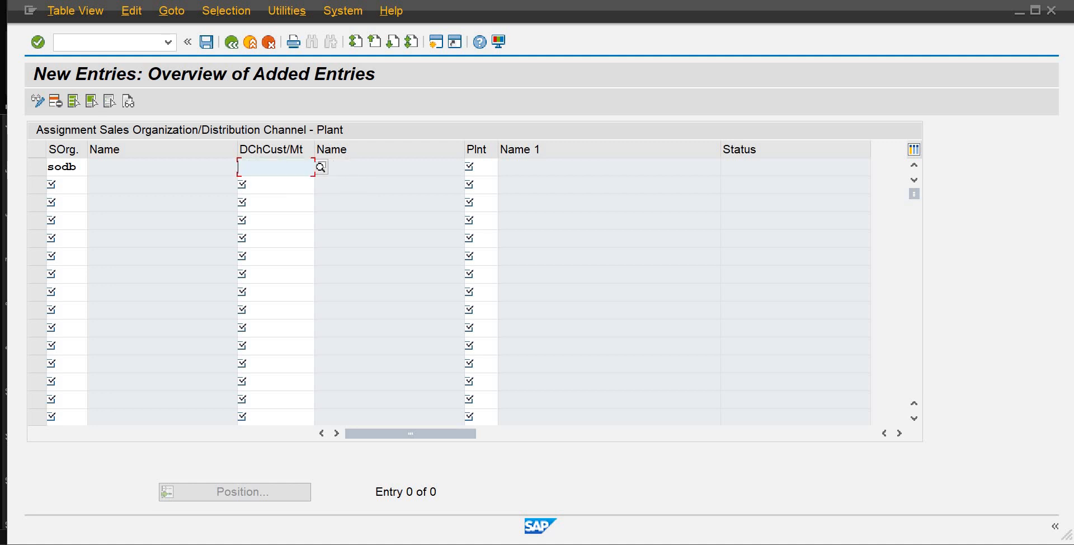
text(sd)
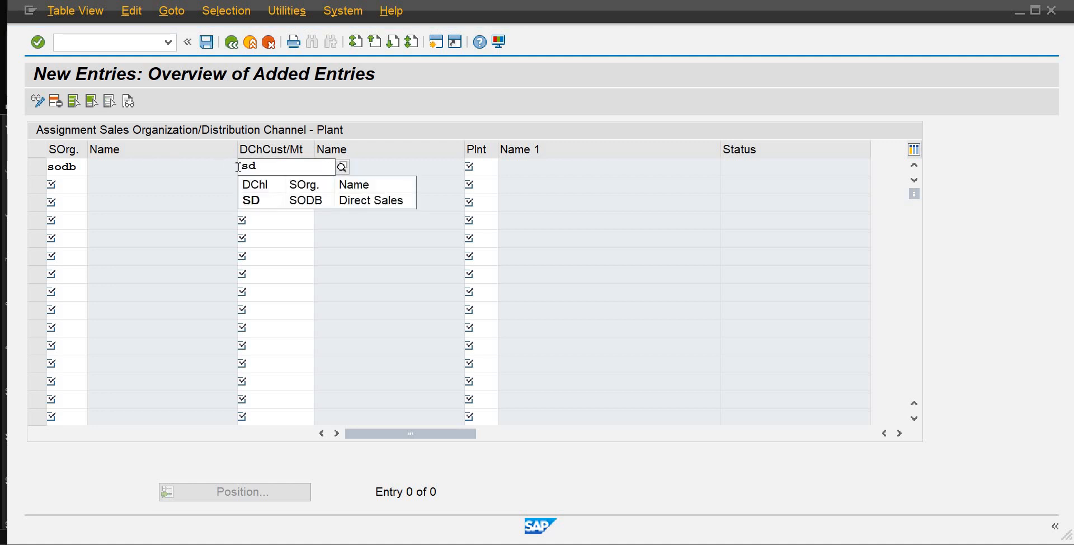
click(271, 198)
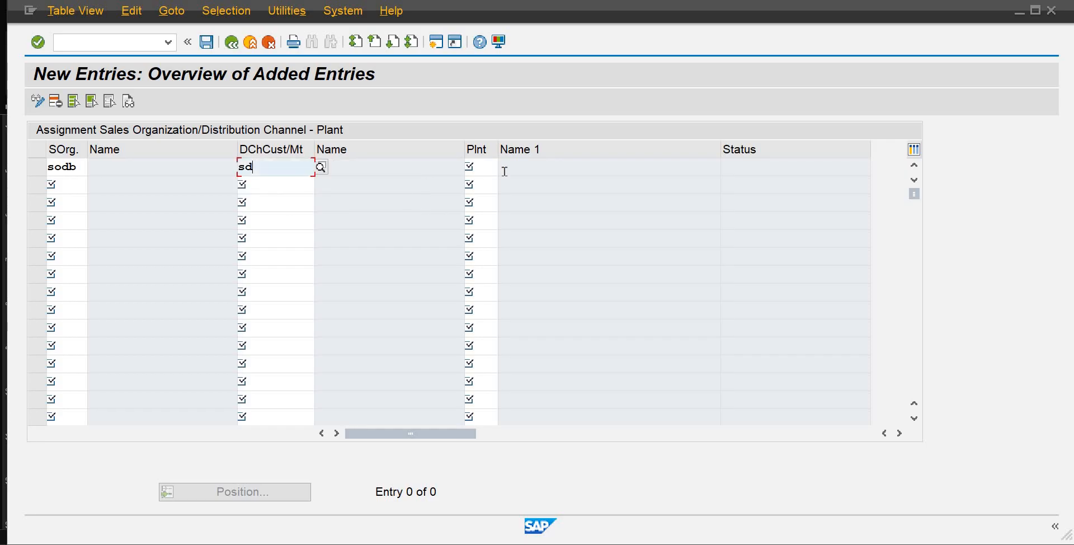
click(488, 170)
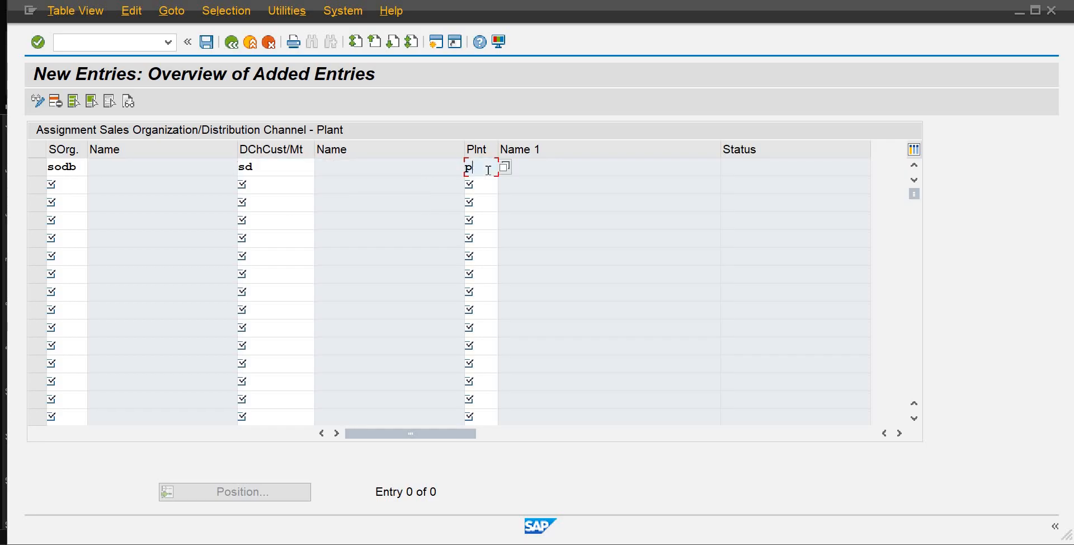
text(pld)
key(BackSpace)
key(BackSpace)
key(BackSpace)
Find plant PLD1 (SS Water Tank-DB01) among the possible plant values and assign it to the SODB entry.
click(505, 167)
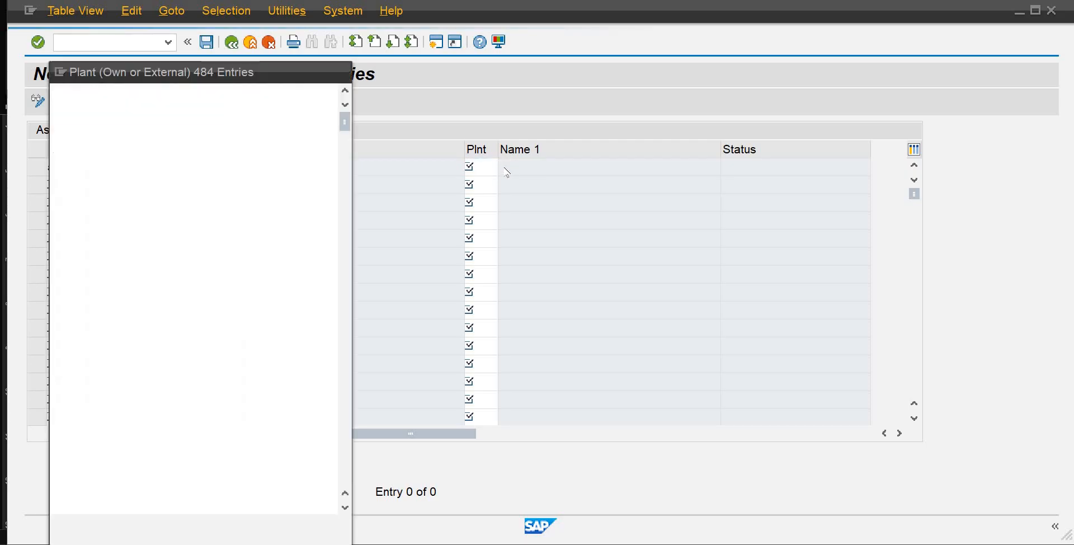
click(347, 466)
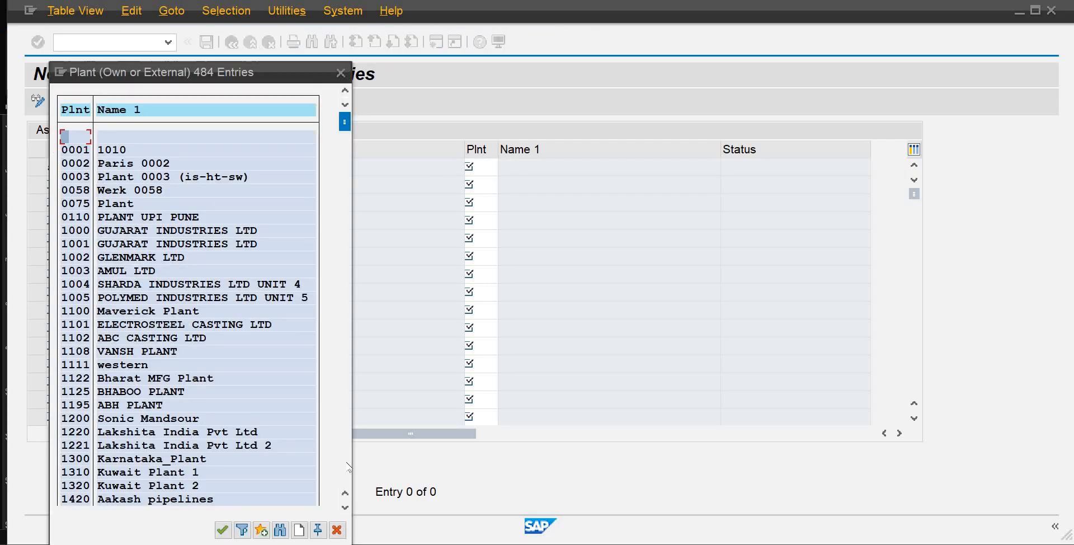
click(347, 466)
click(346, 467)
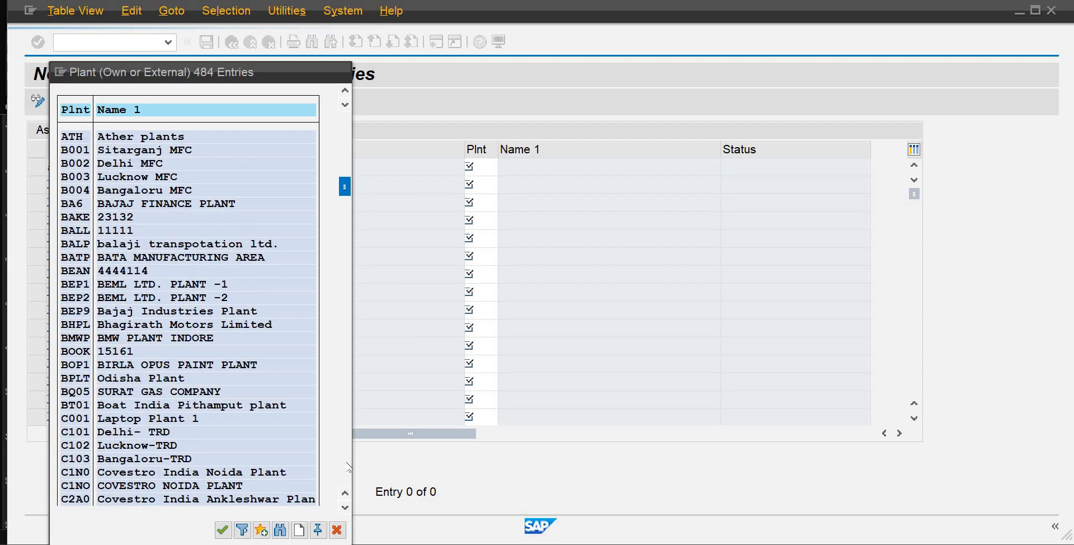
click(347, 467)
click(347, 467)
click(347, 466)
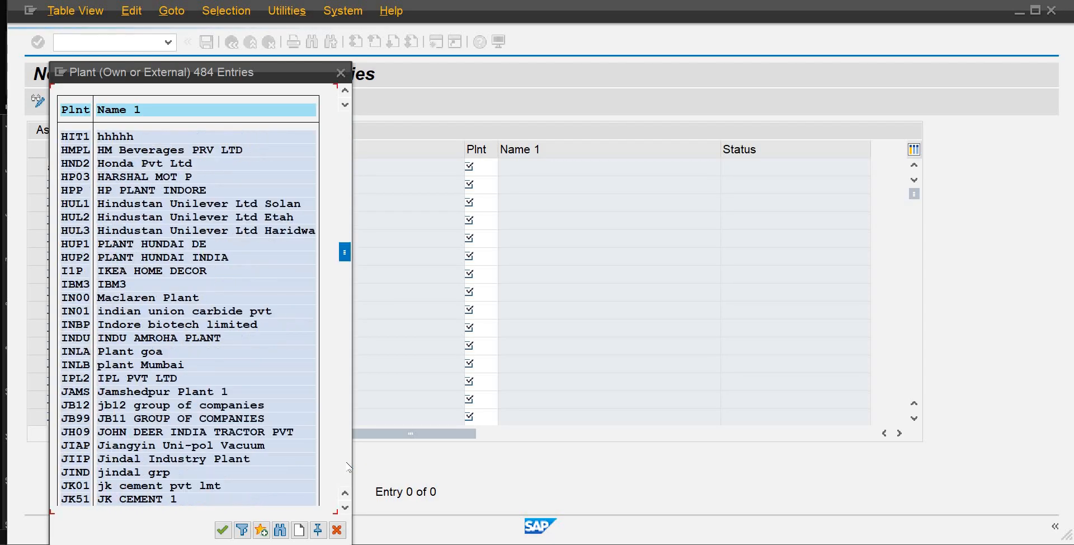
click(347, 467)
click(347, 467)
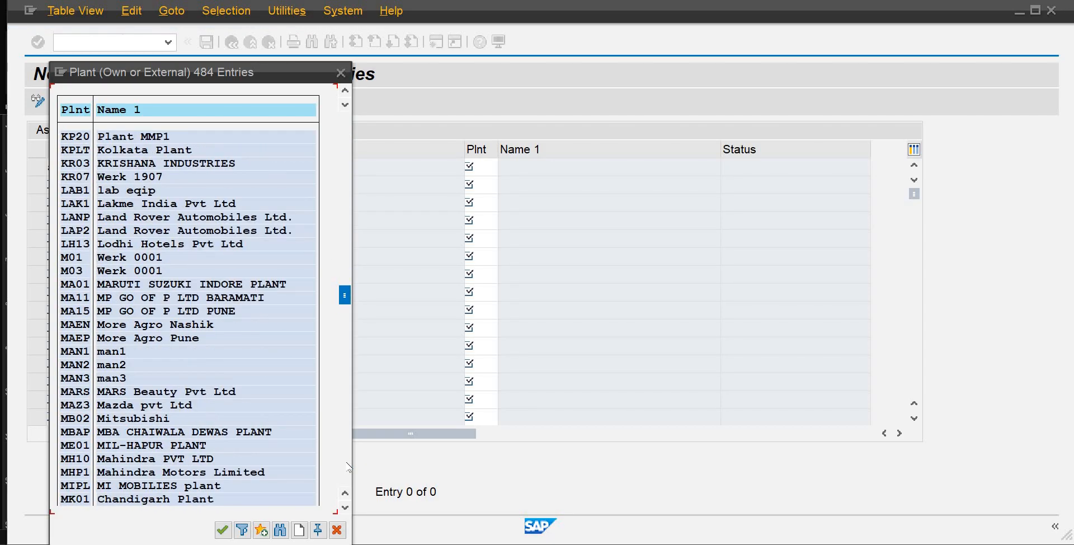
click(347, 466)
click(347, 466)
click(347, 467)
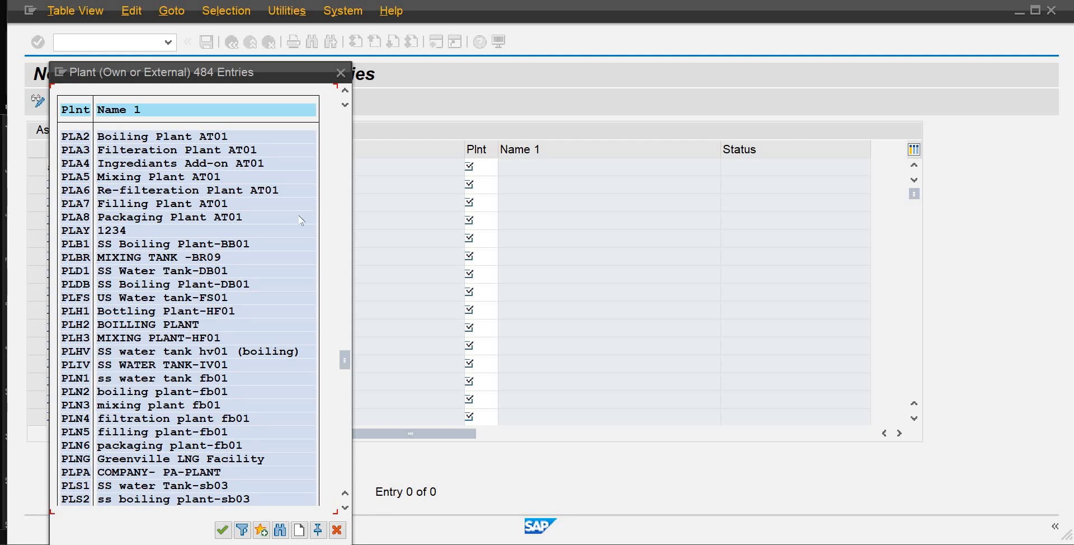
double_click(155, 272)
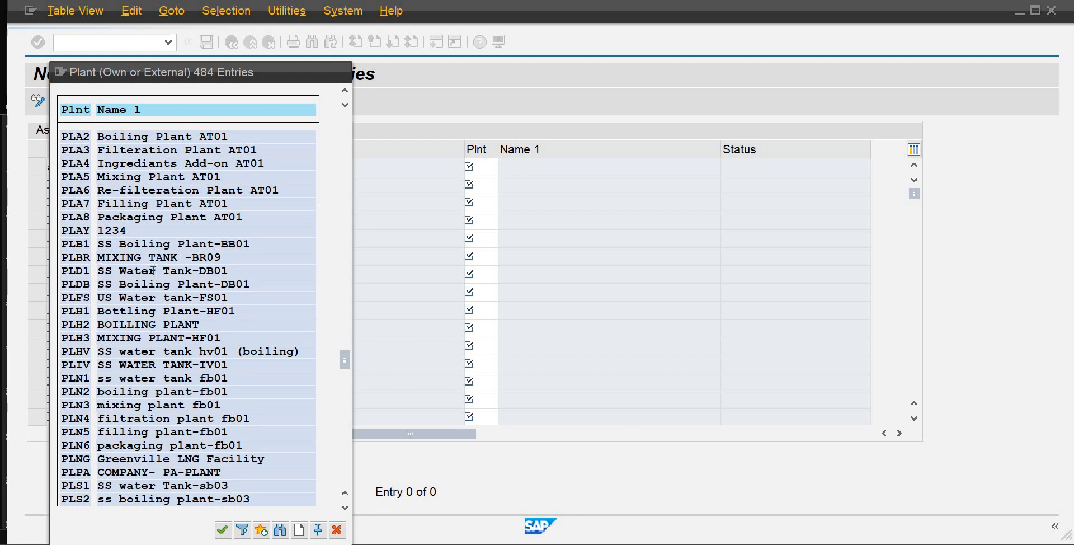
key(Return)
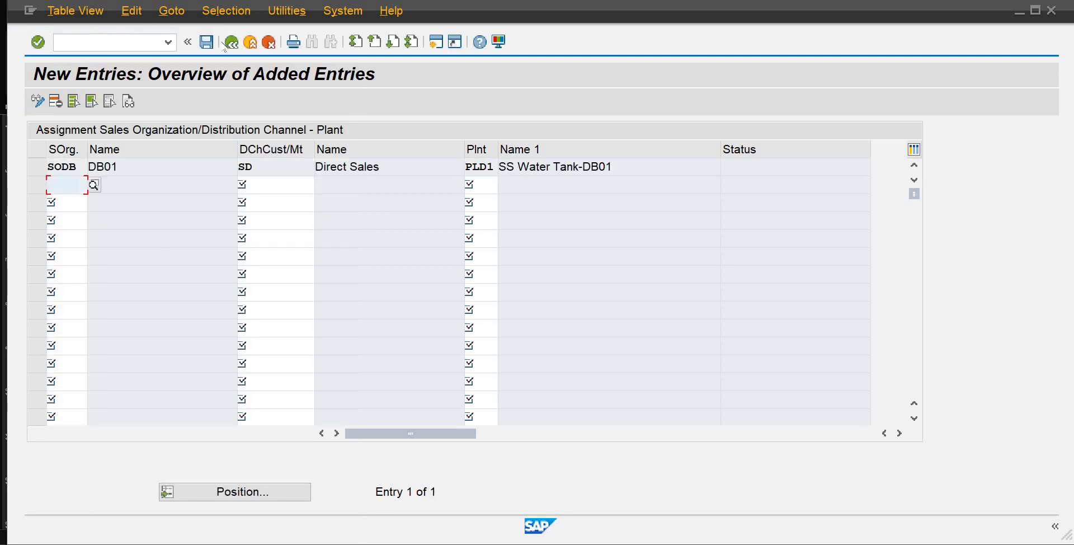
Save the plant assignment and return to the implementation guide.
click(206, 42)
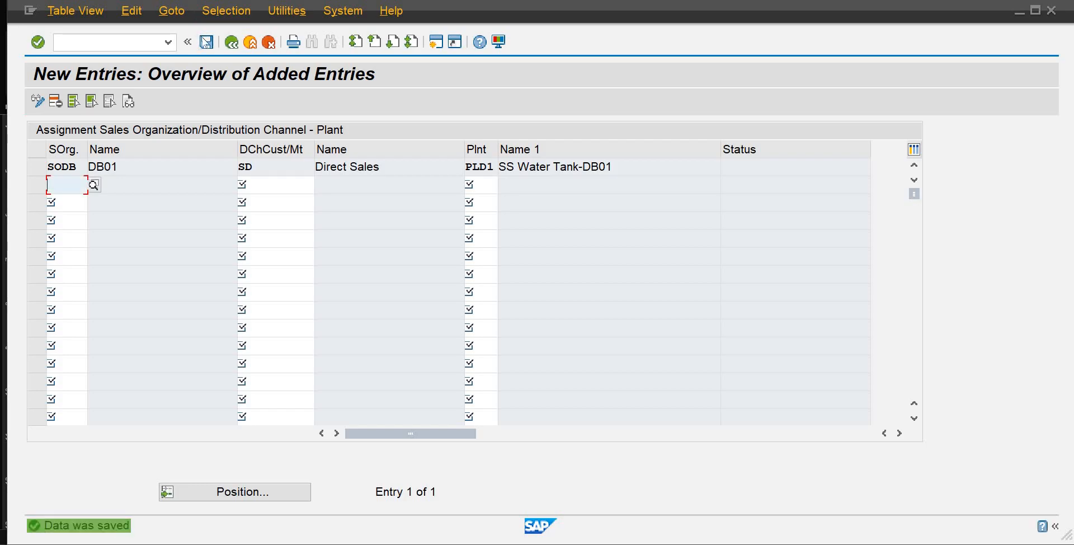
click(231, 42)
click(231, 43)
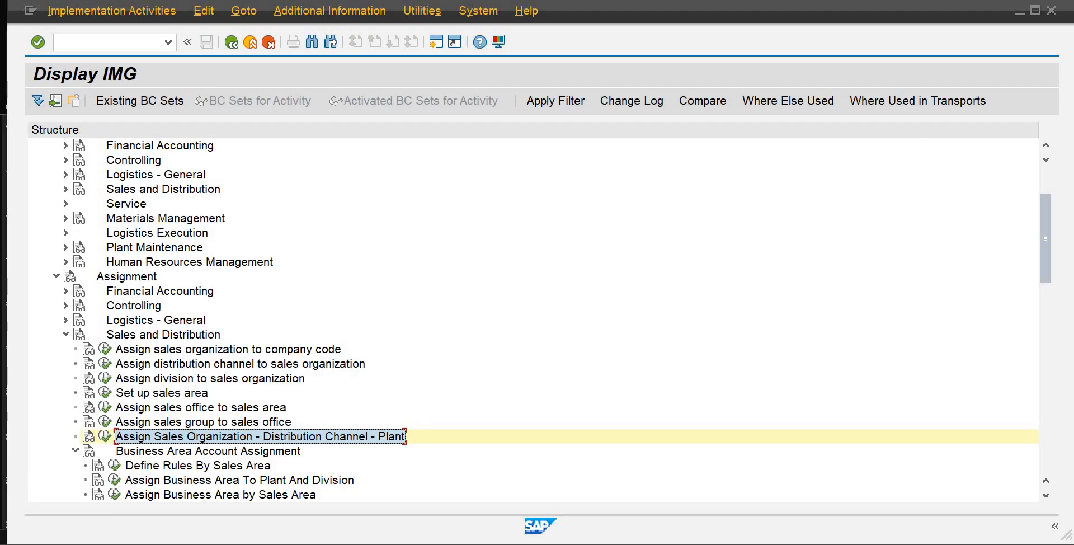
Switch to the Word document and add the line "Create Finished Products" directly below the Sales heading.
mouse_move(722, 539)
click(718, 506)
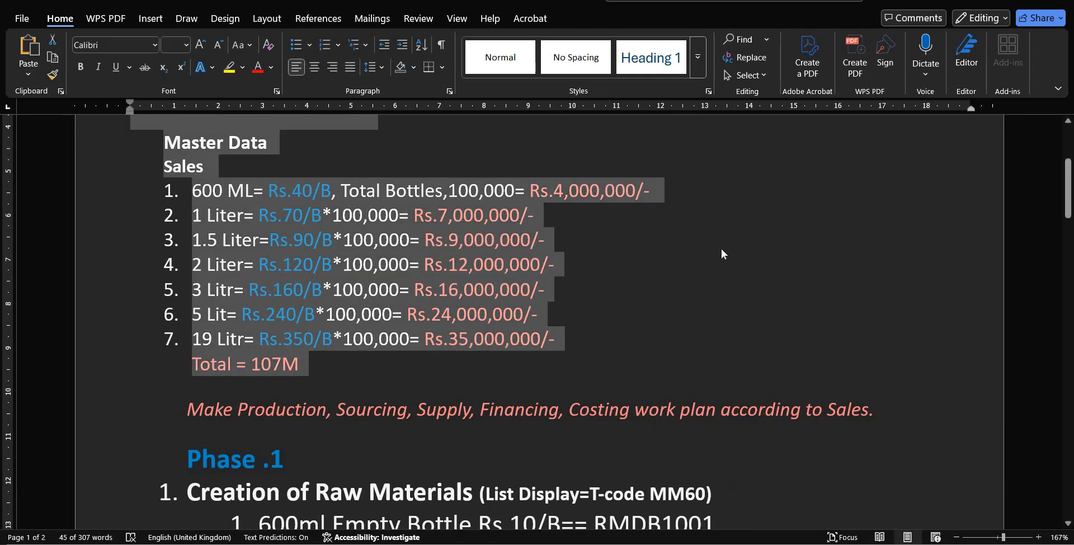
click(565, 240)
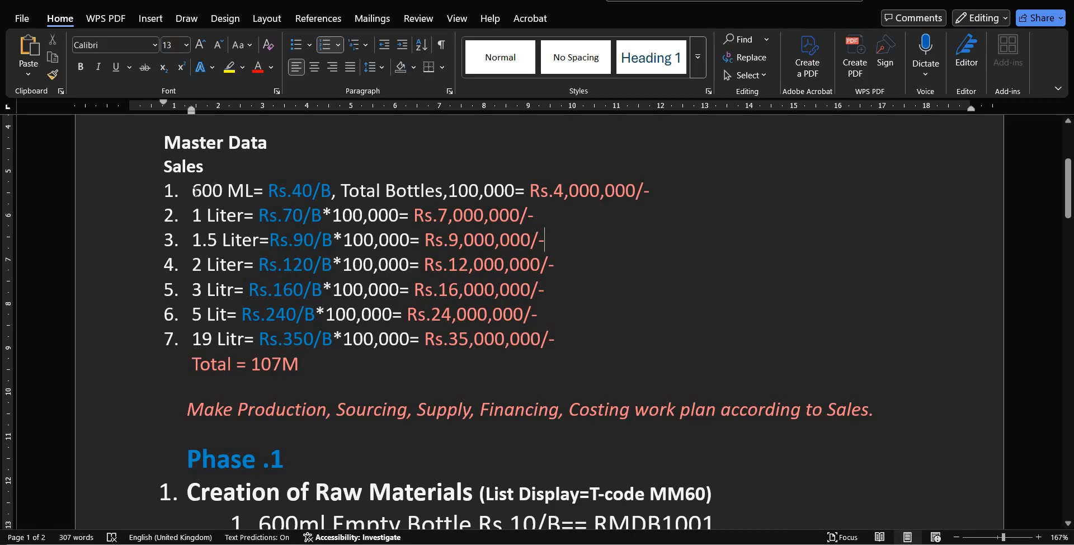
click(211, 168)
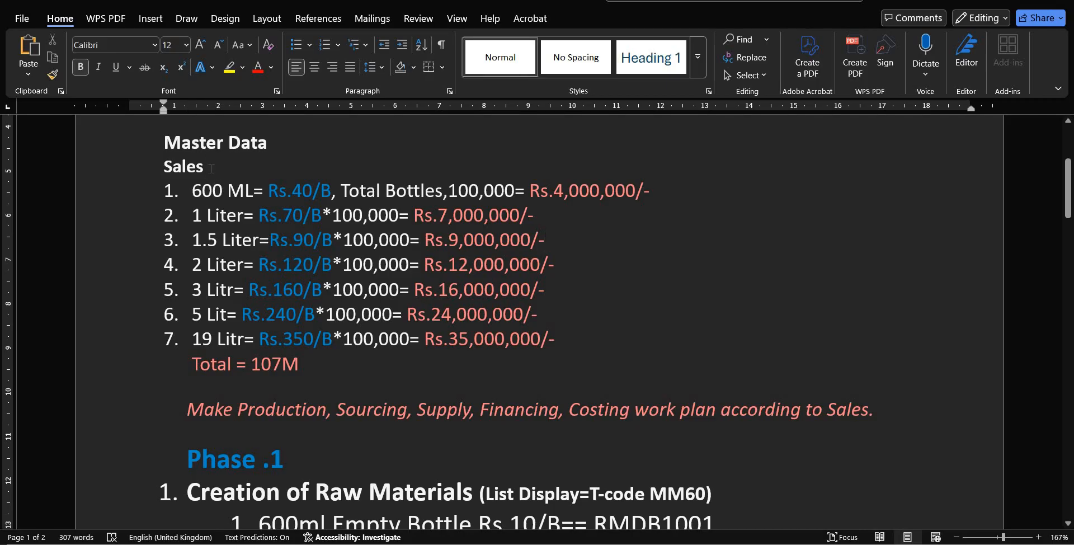
key(Return)
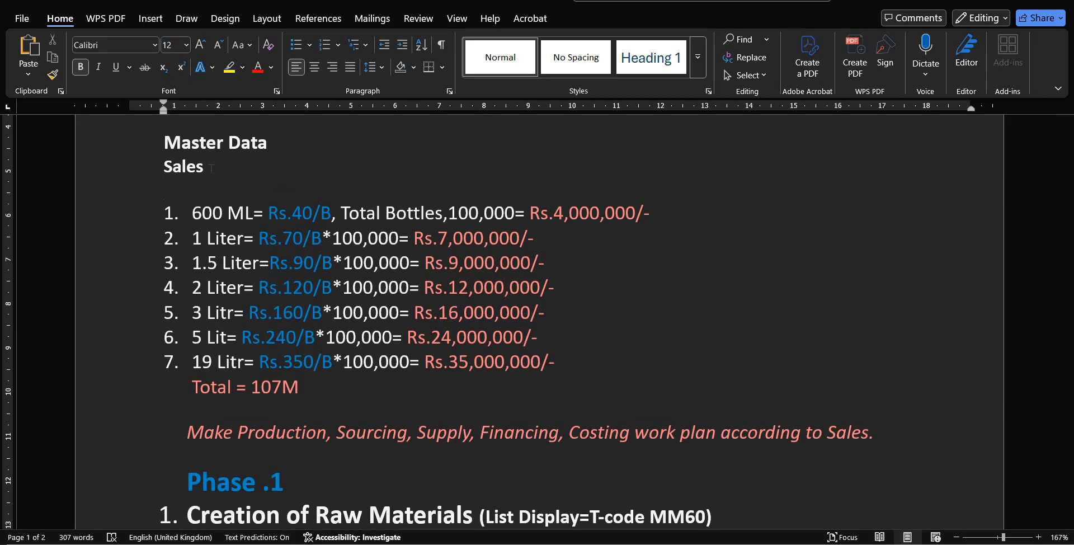
text(Create Finished)
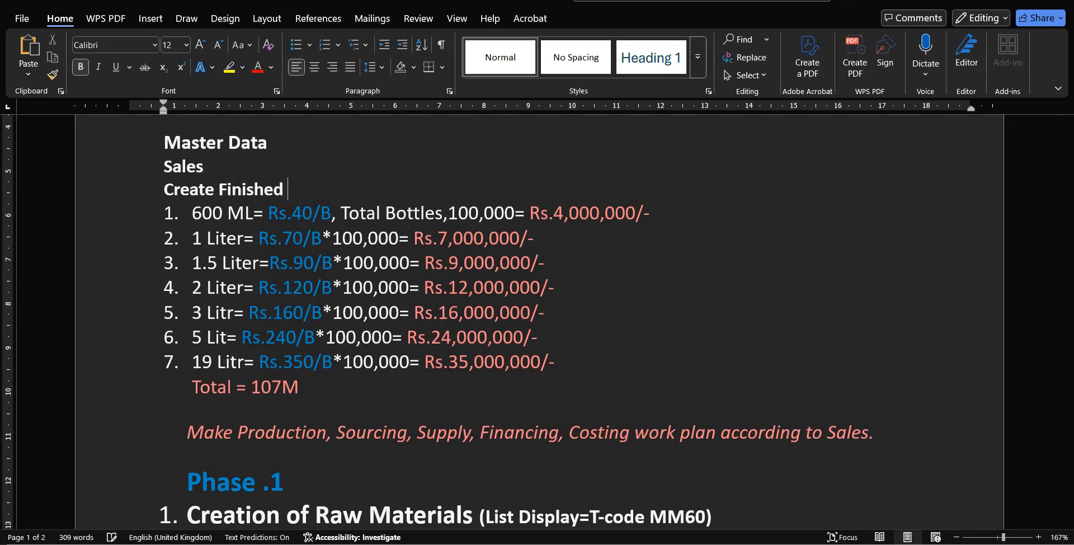
text( Products)
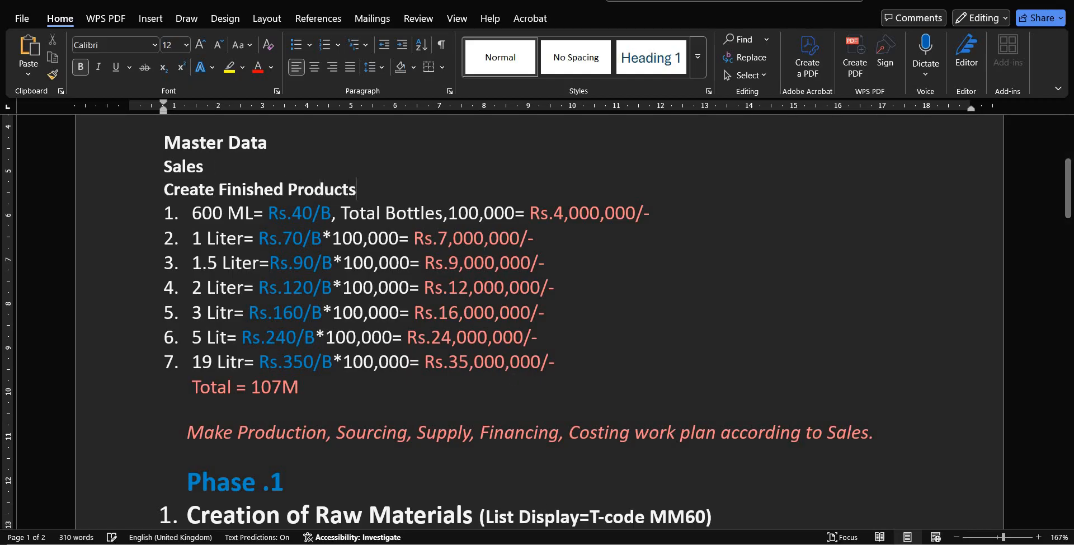
Switch back to SAP, open a new session, and expand Logistics, Materials Management, Material Master down to Material.
click(617, 508)
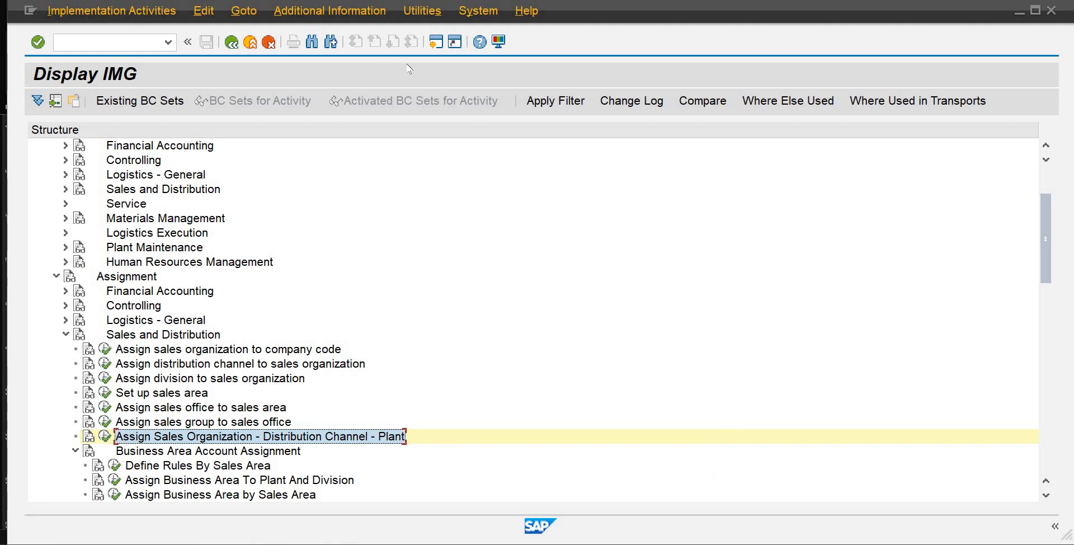
click(436, 43)
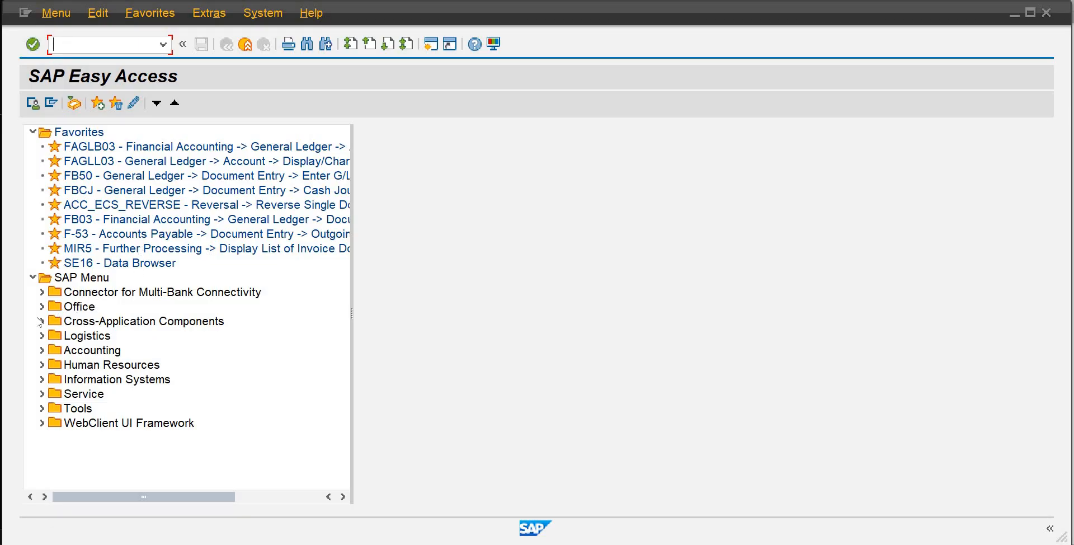
click(42, 335)
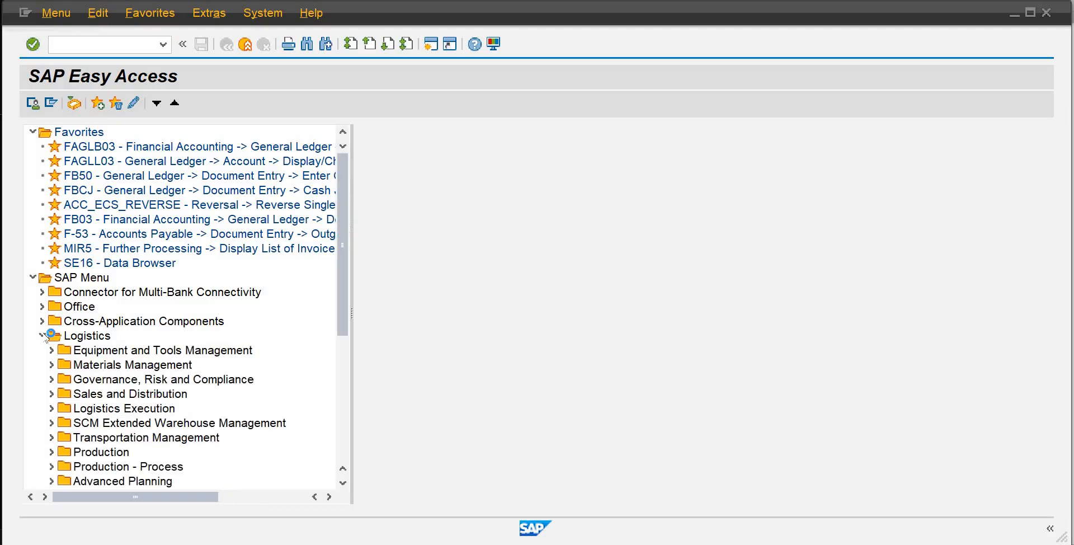
click(51, 365)
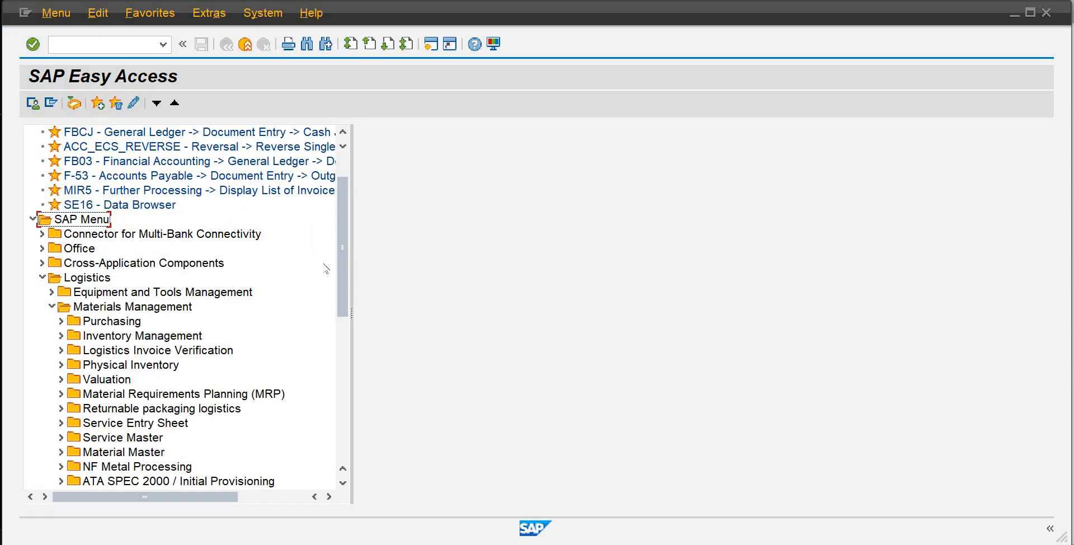
drag(339, 271, 340, 343)
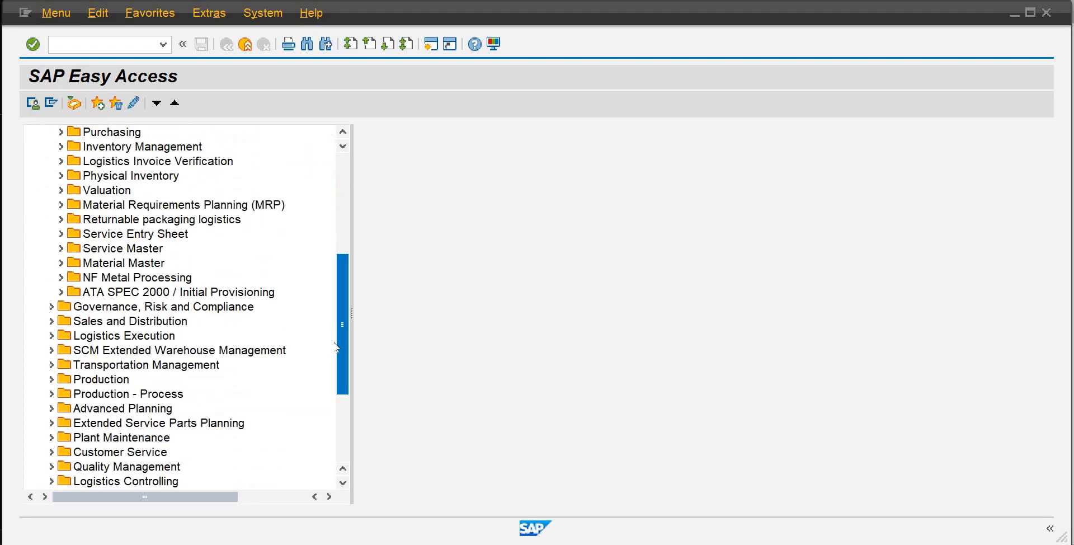
click(61, 263)
click(71, 278)
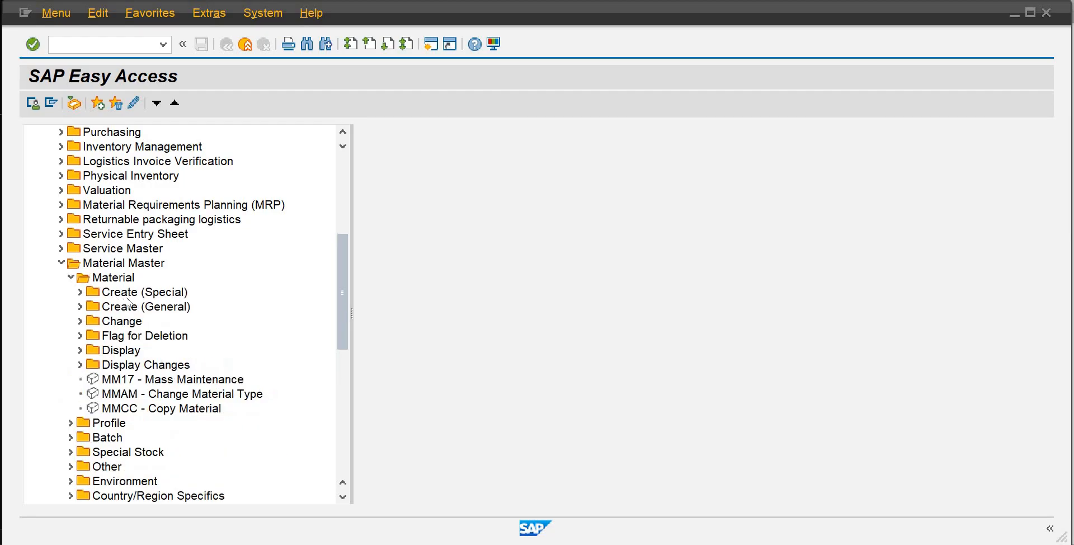
Open the MMF1 - Finished Product creation transaction from the Create (Special) folder.
click(127, 297)
click(128, 311)
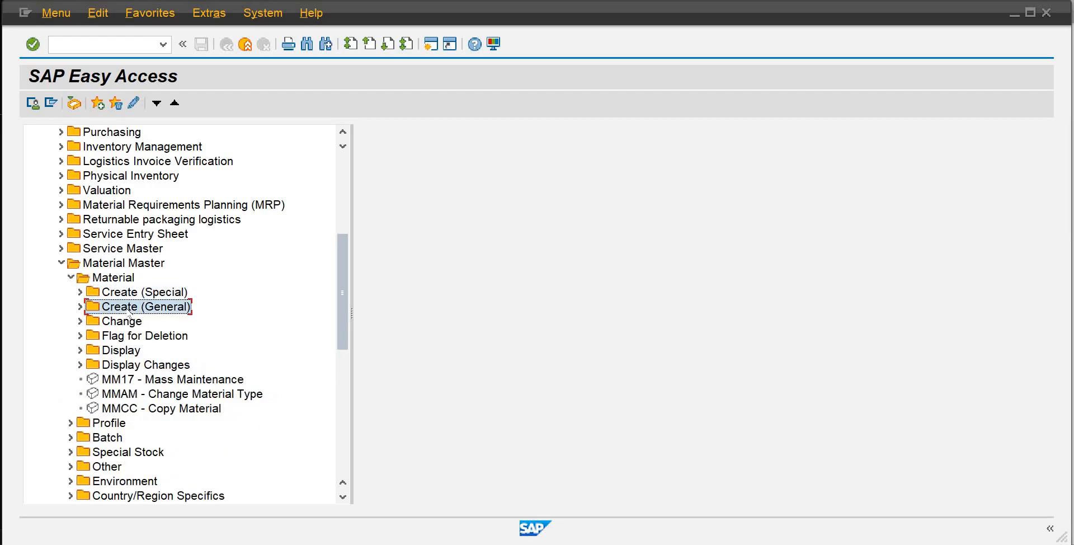
click(80, 307)
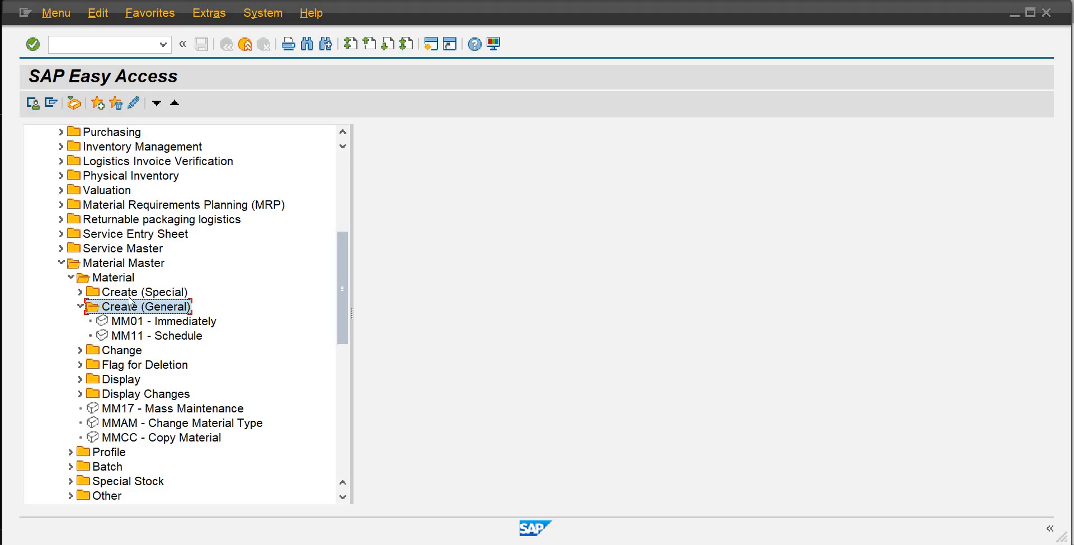
click(128, 296)
click(79, 291)
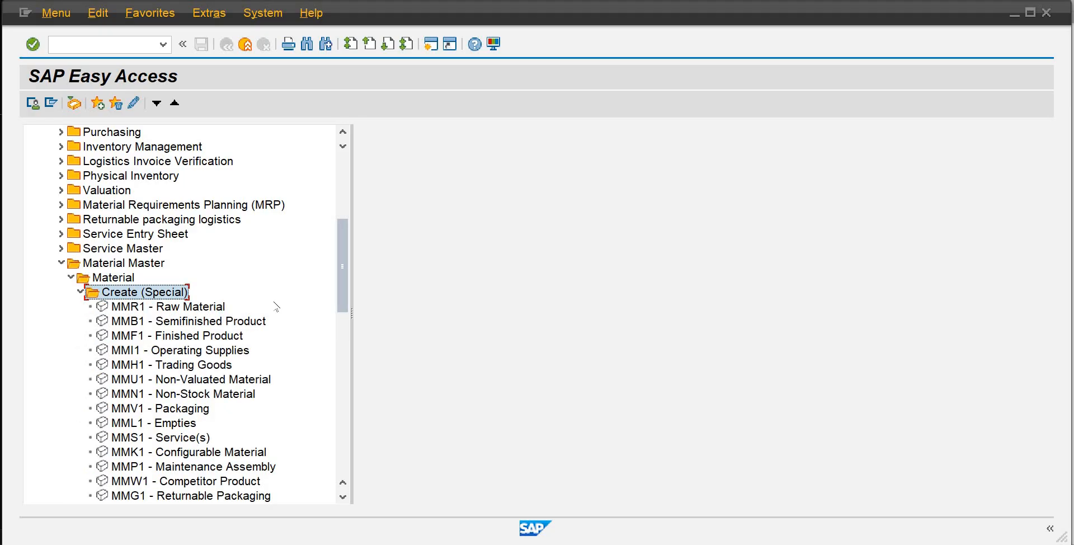
double_click(183, 337)
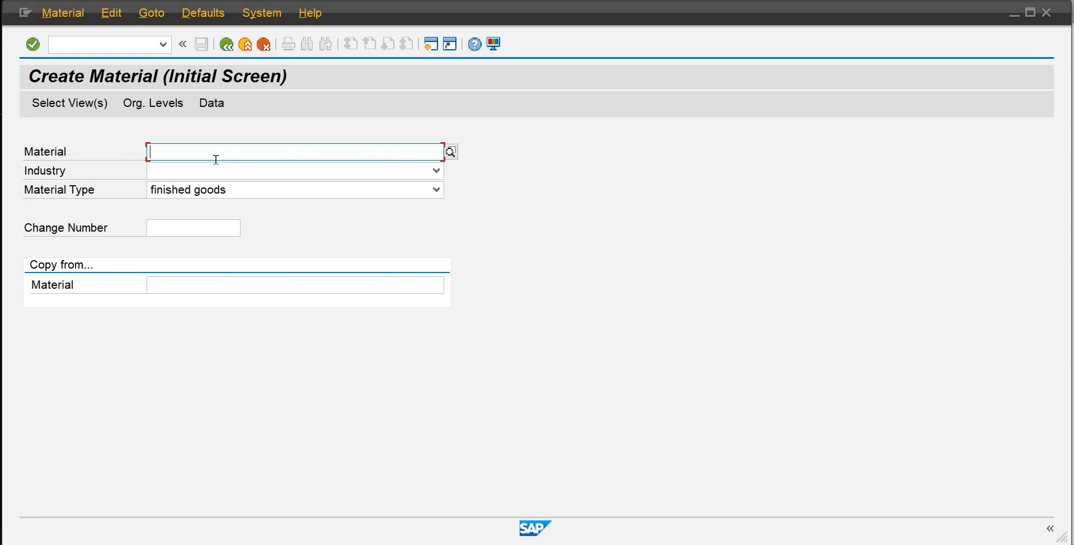
Enter FGDB1001 as the new material number and select FMCG INDUSTRY as its industry.
text(F)
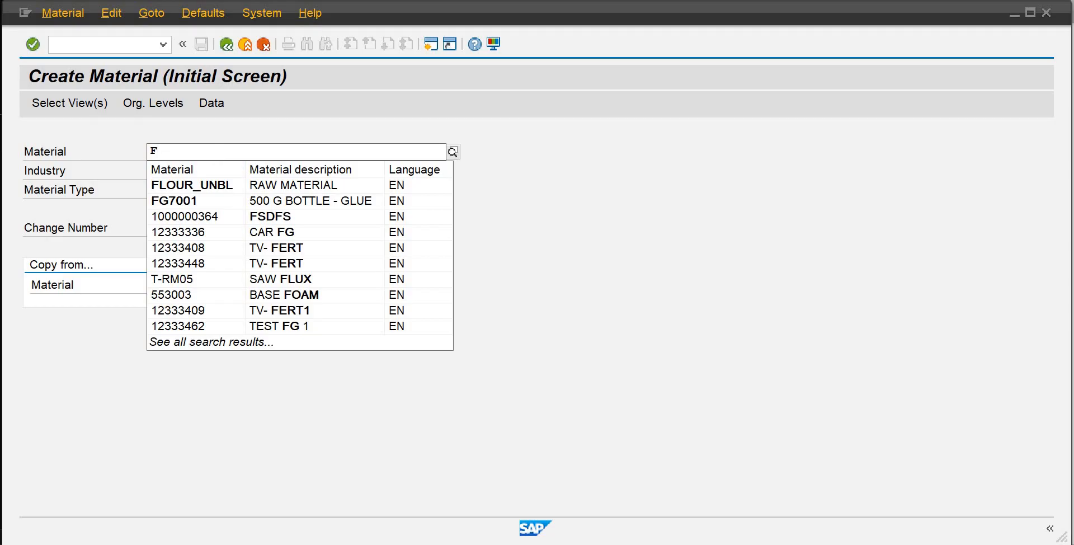
text(GD)
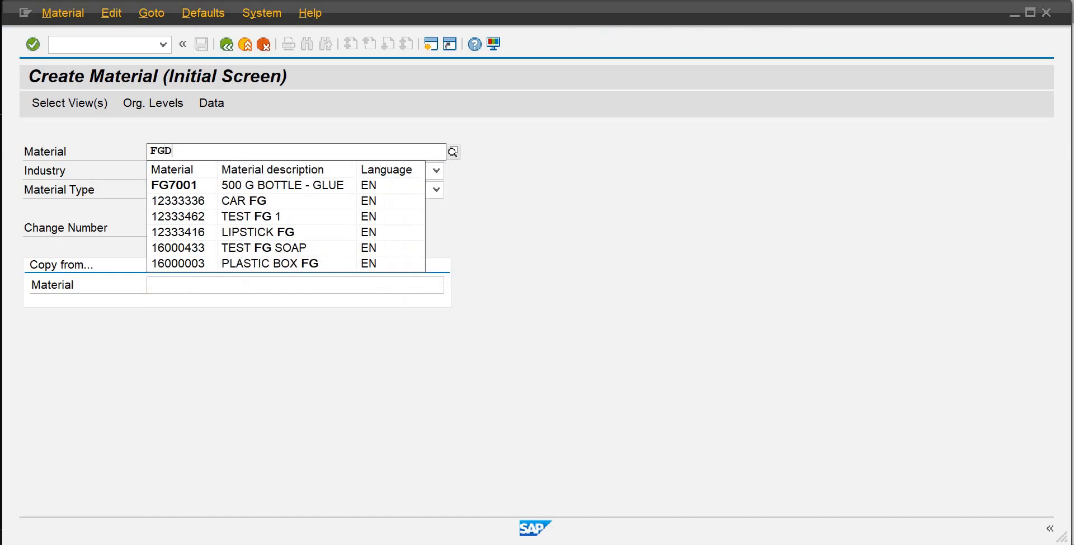
text(b1001)
key(Tab)
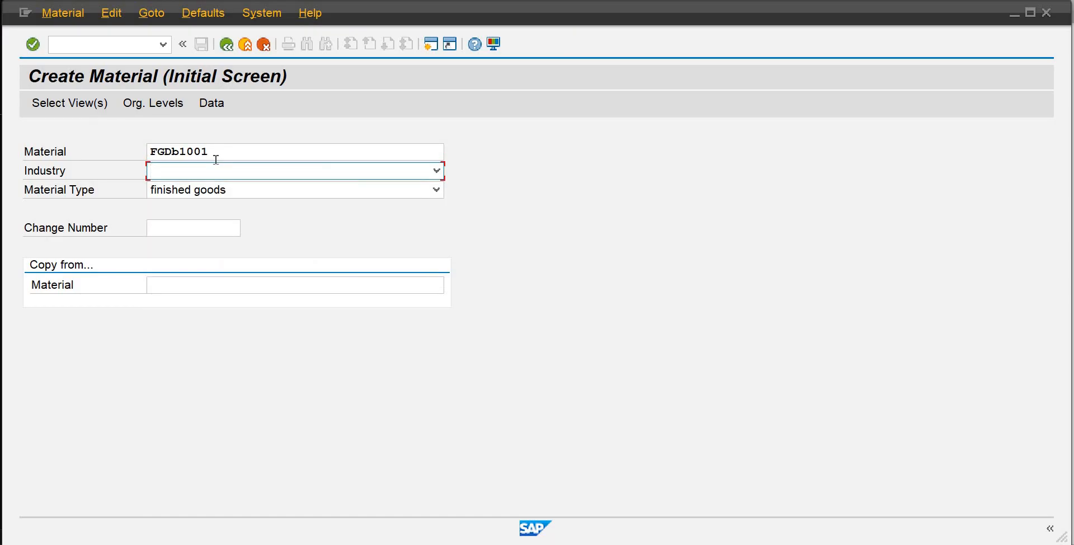
click(437, 171)
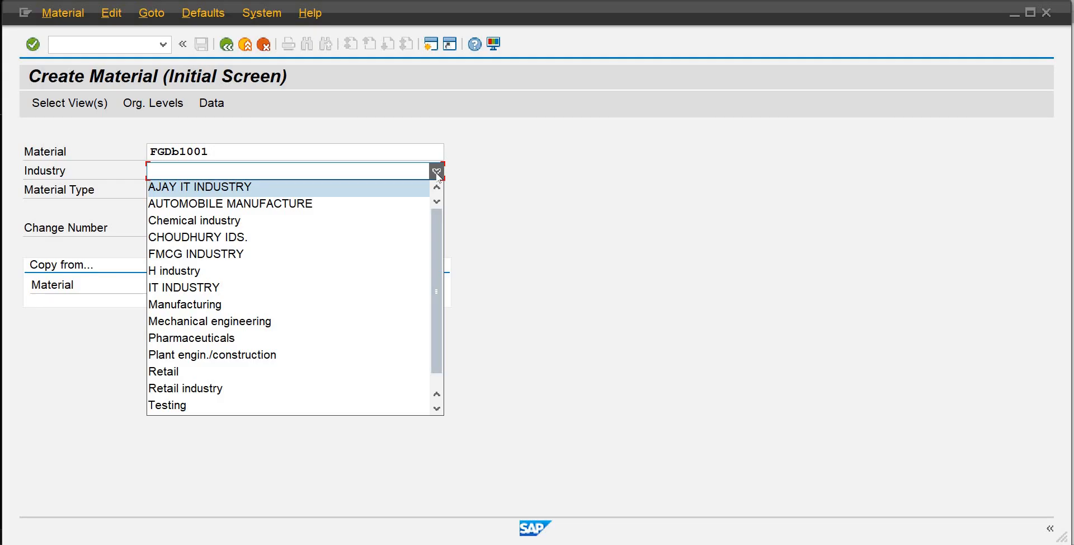
click(294, 255)
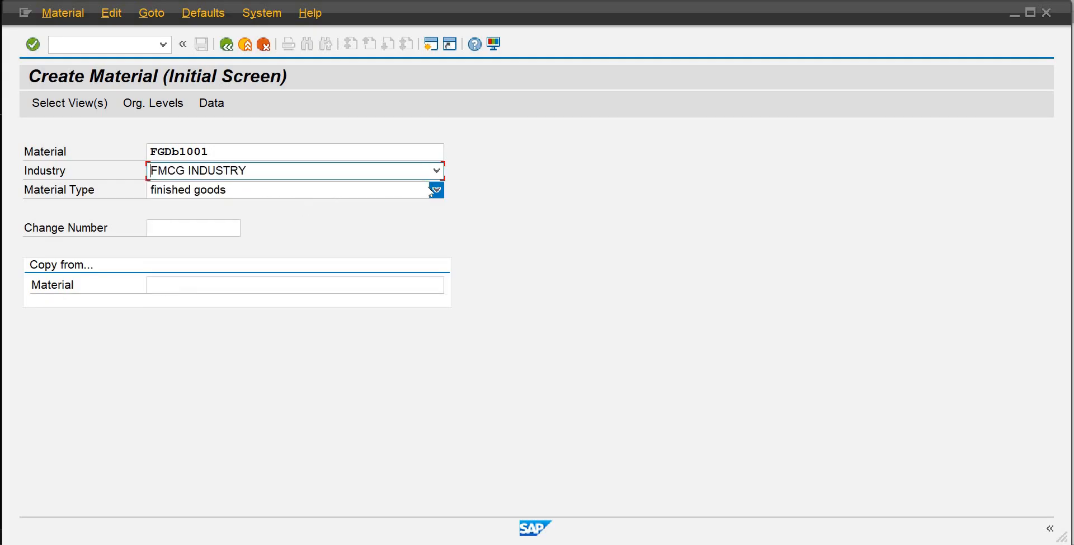
Set the material type to Finished Product and submit the initial data for material FGDB1001.
click(435, 189)
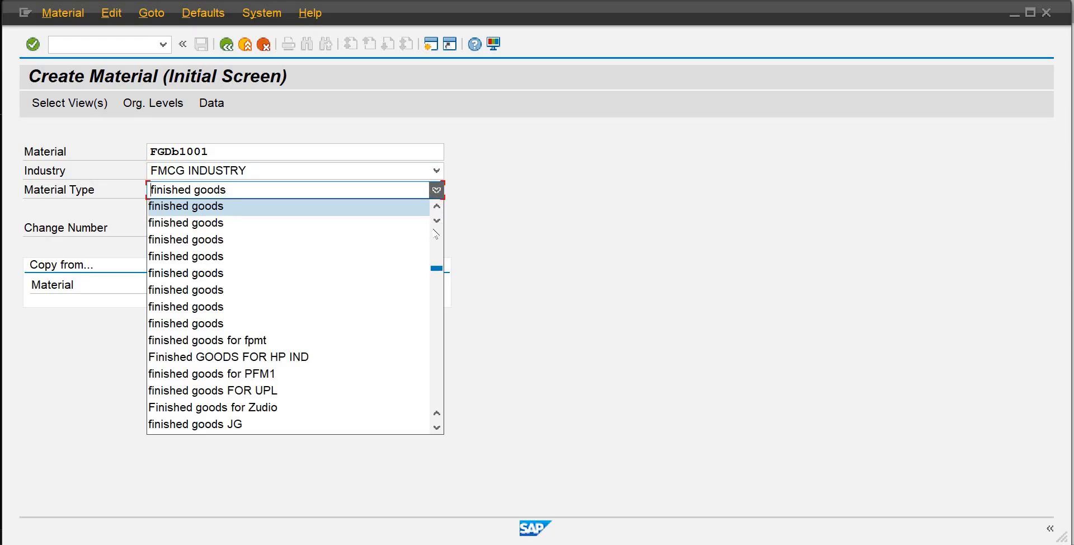
scroll(437, 229, up, 8)
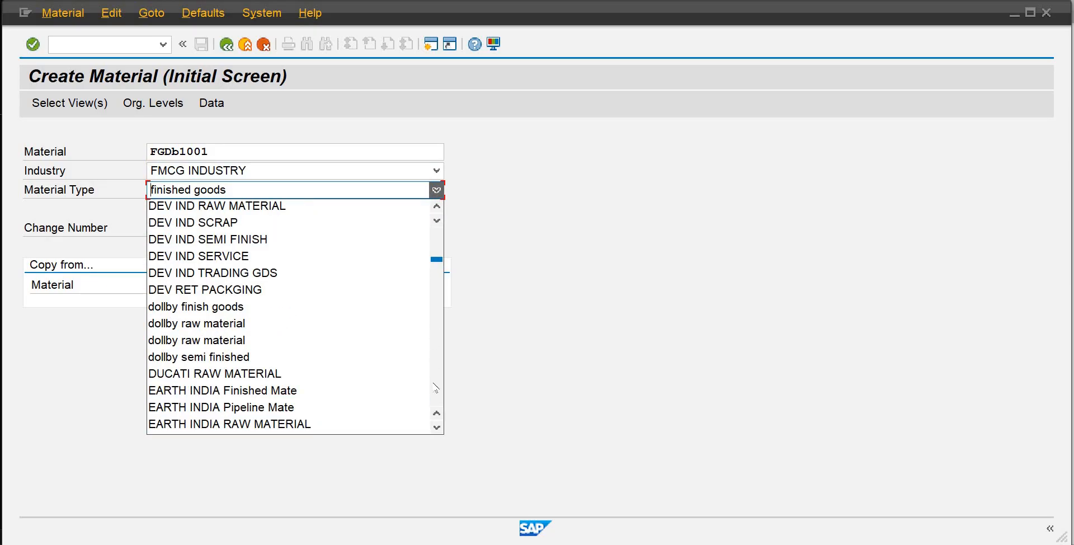
scroll(436, 408, down, 15)
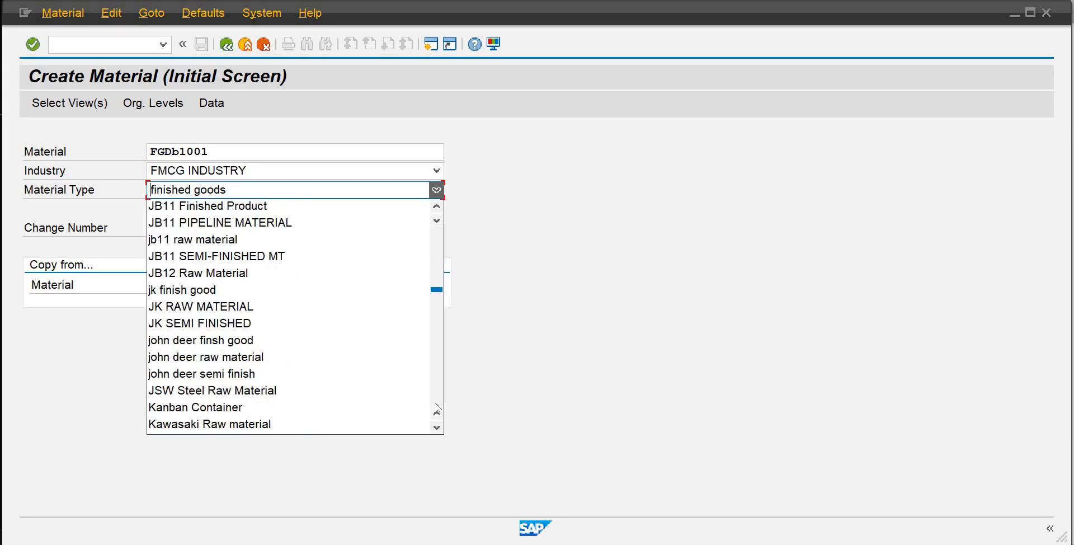
scroll(437, 409, down, 10)
scroll(436, 407, down, 18)
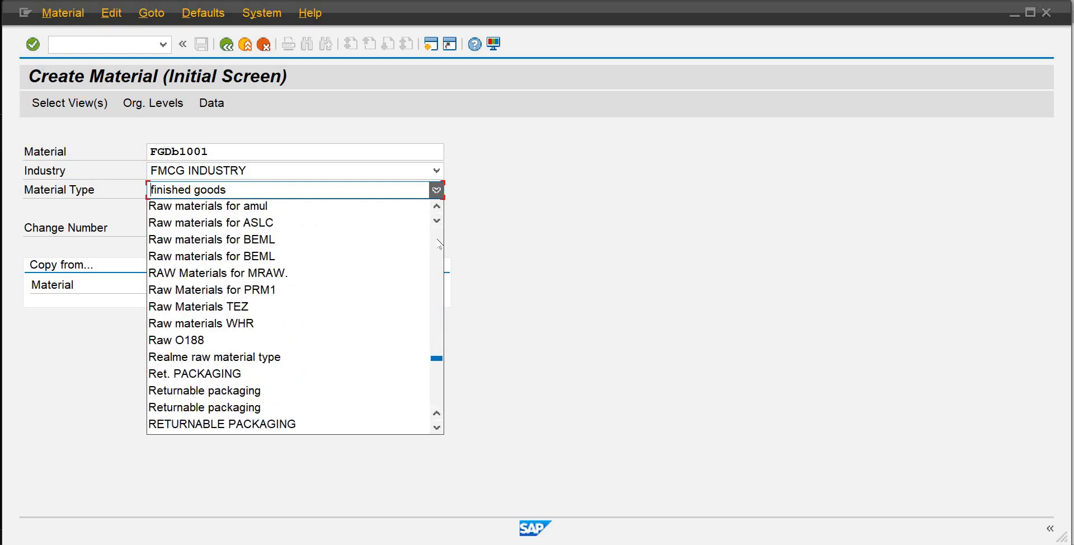
scroll(440, 244, up, 10)
scroll(440, 243, up, 20)
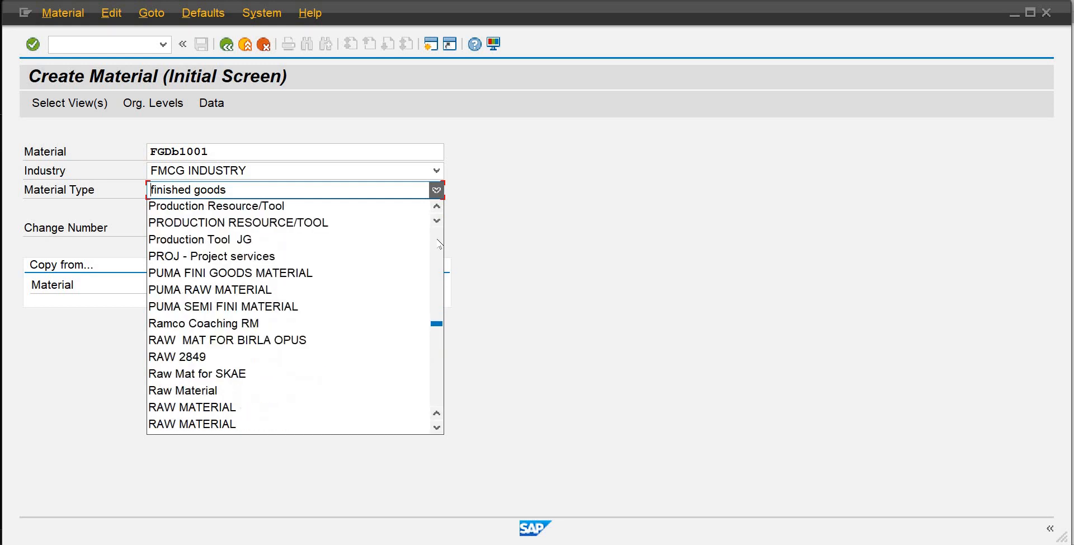
scroll(440, 244, up, 15)
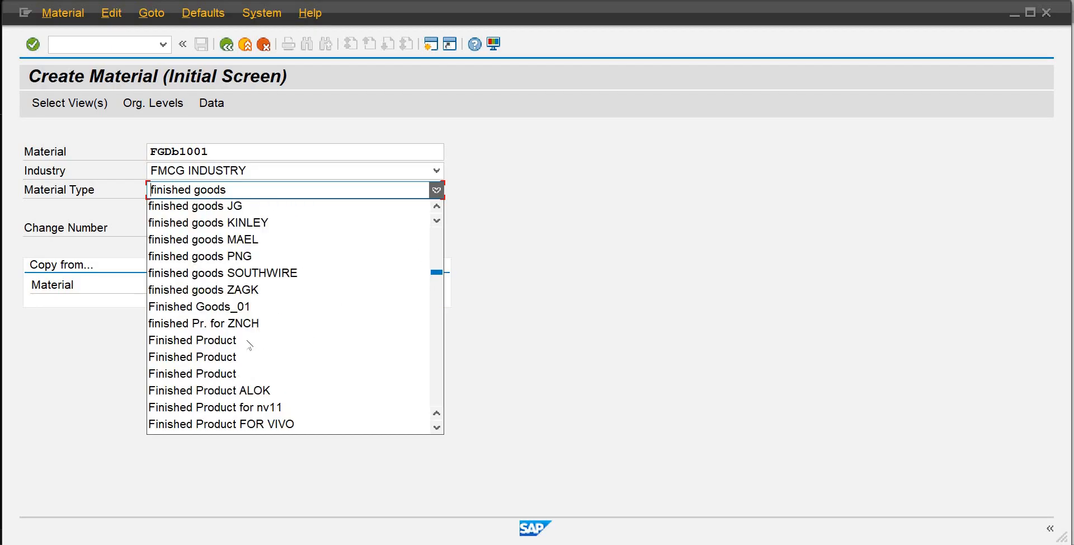
click(237, 341)
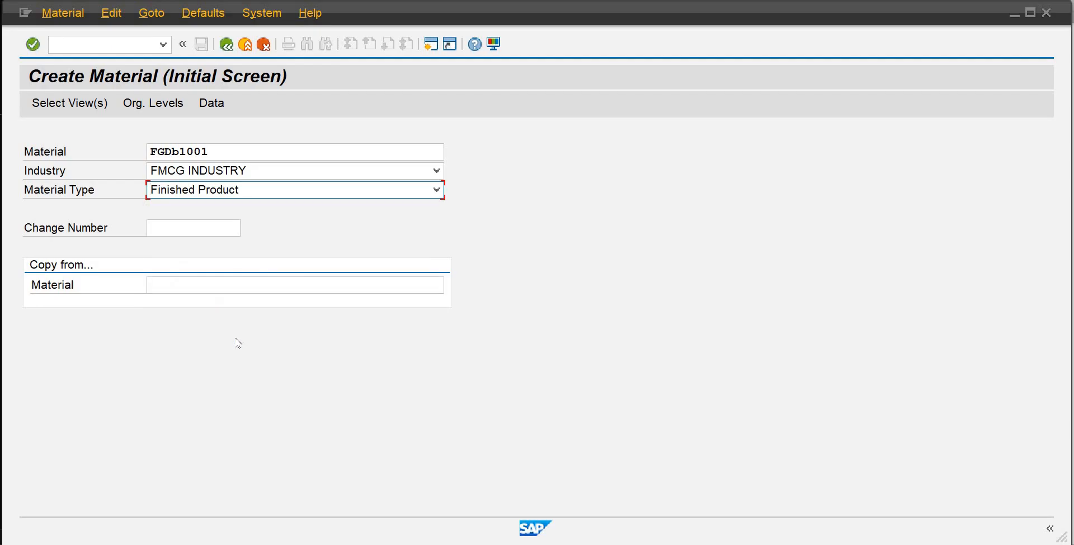
key(Return)
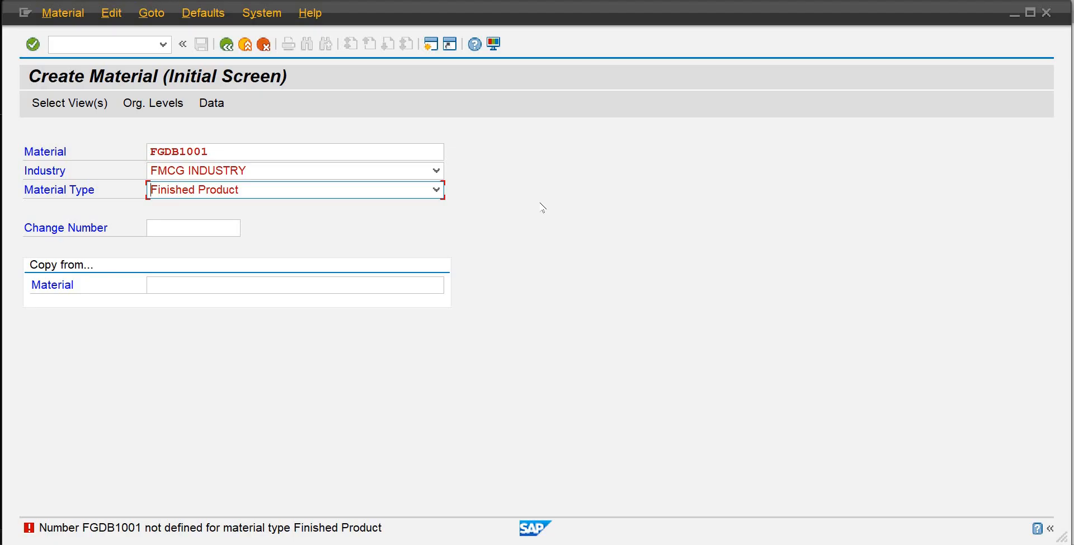
Switch to the Display IMG session, expand Logistics - General, and collapse the Enterprise Structure branch.
mouse_move(570, 544)
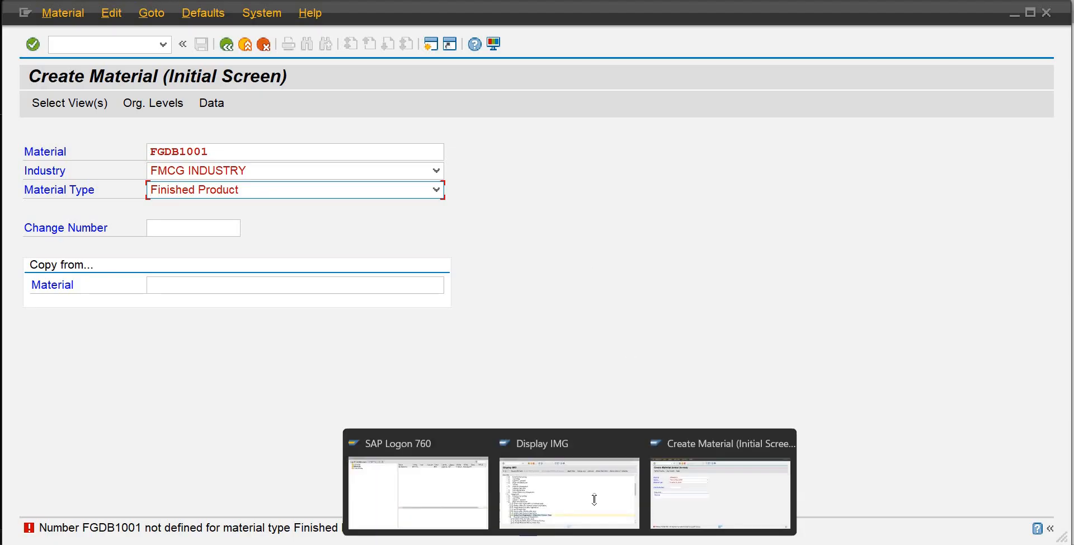
click(591, 498)
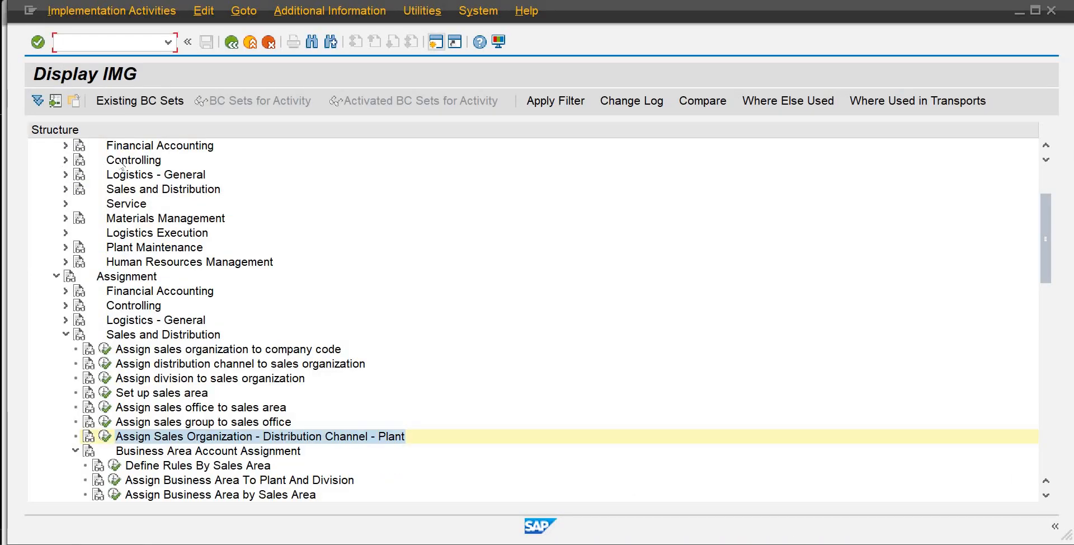
click(55, 277)
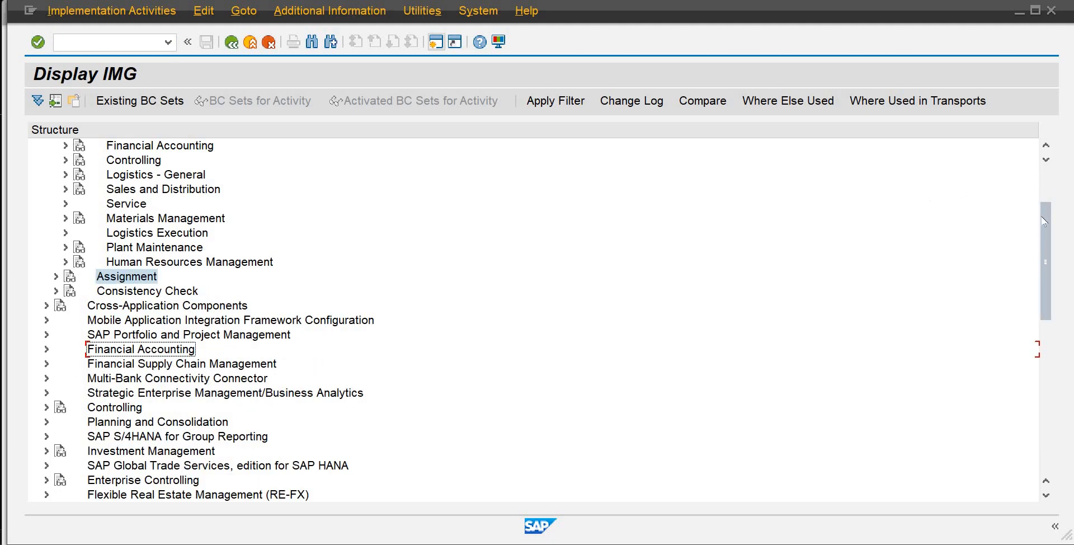
drag(1044, 294, 1044, 365)
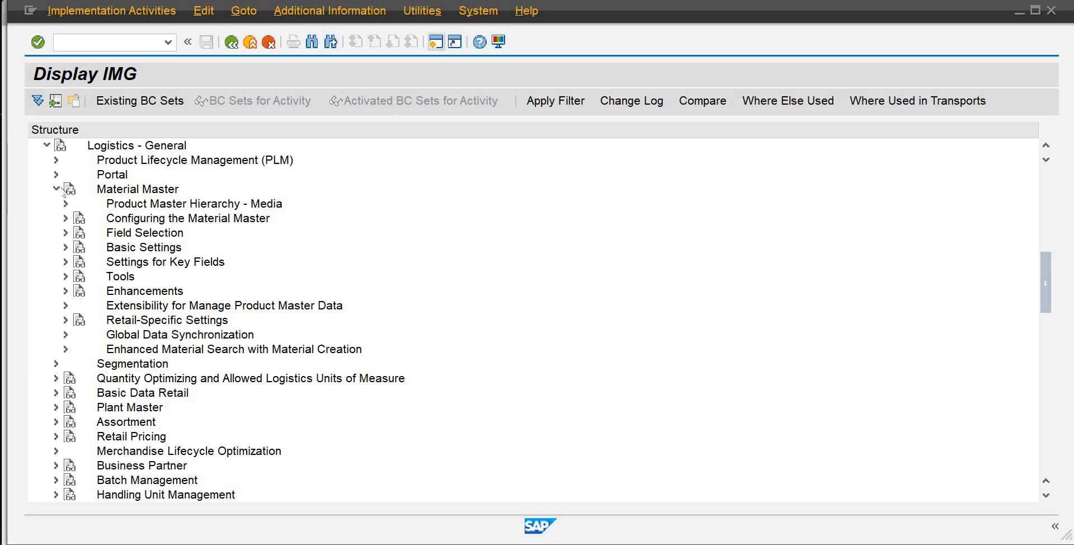
click(54, 189)
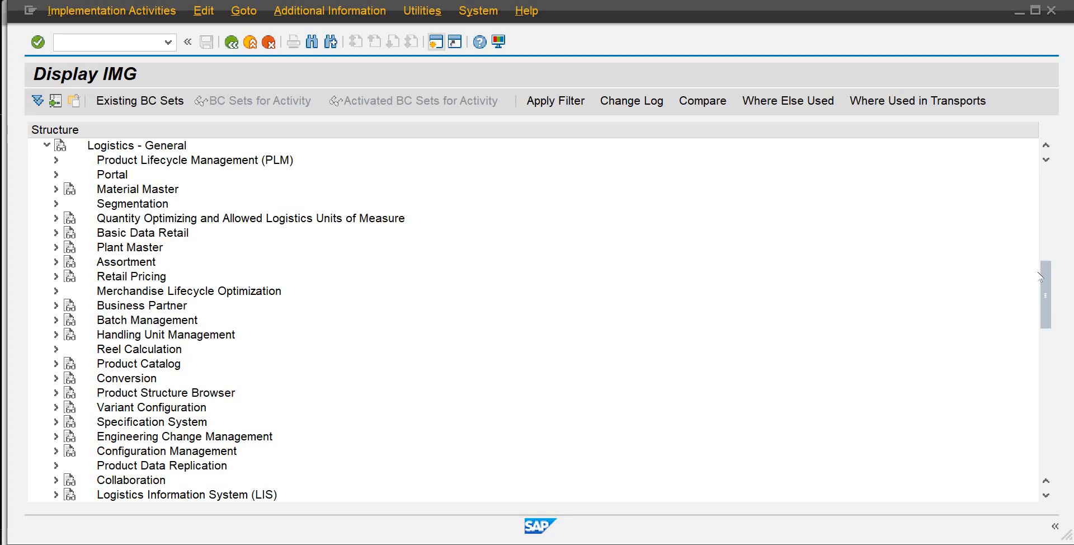
drag(1044, 283, 1023, 177)
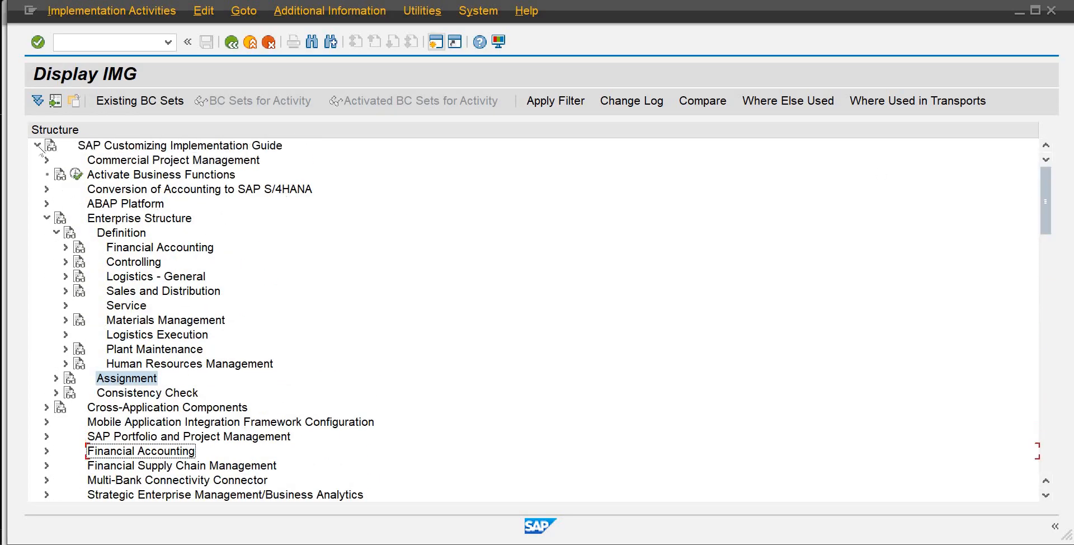
click(47, 218)
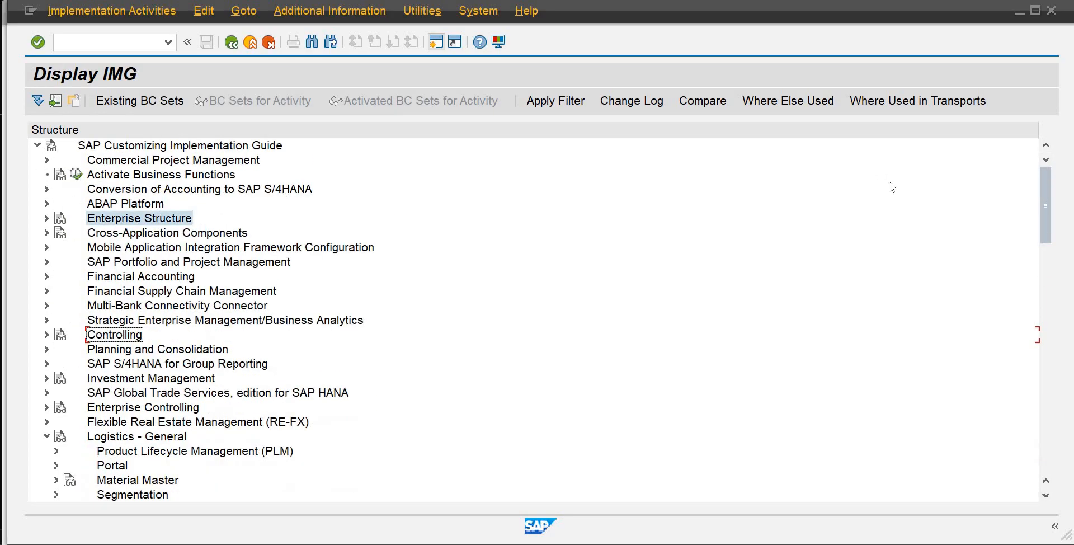
Expand Material Master and Basic Settings under Logistics - General, and open Maintain Company Codes for Materials Management.
drag(1051, 236, 492, 222)
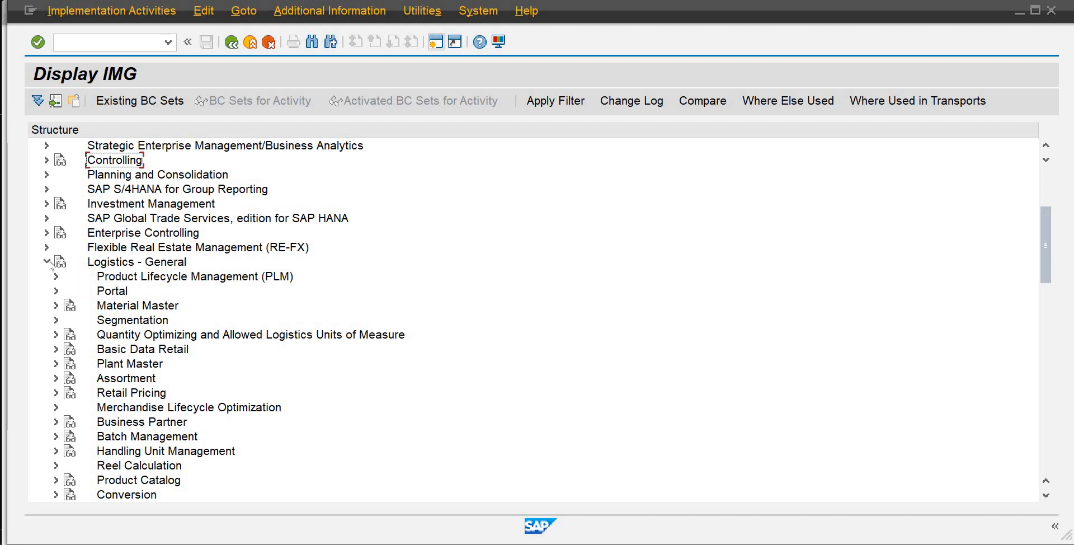
click(56, 305)
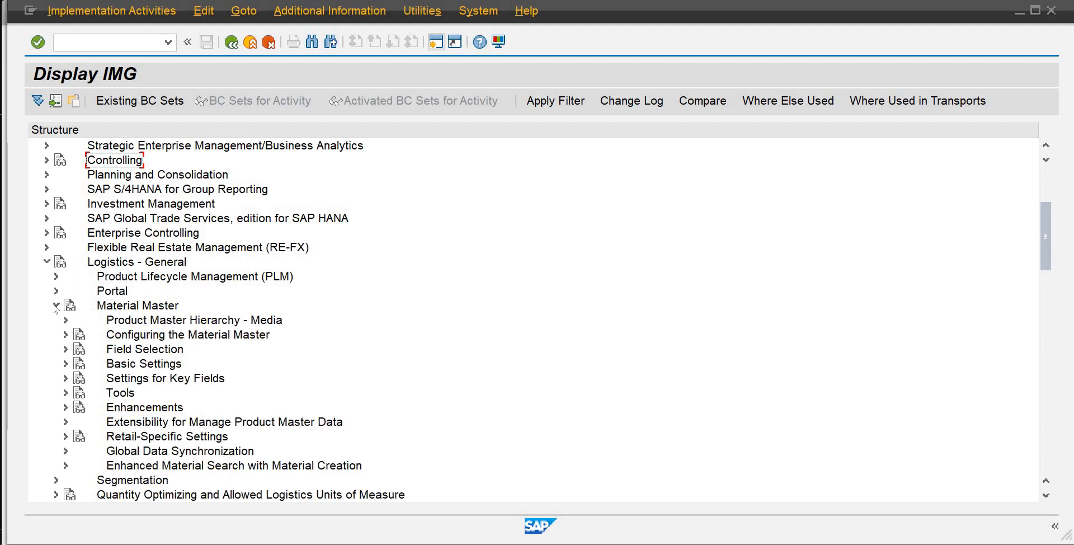
click(111, 263)
click(116, 306)
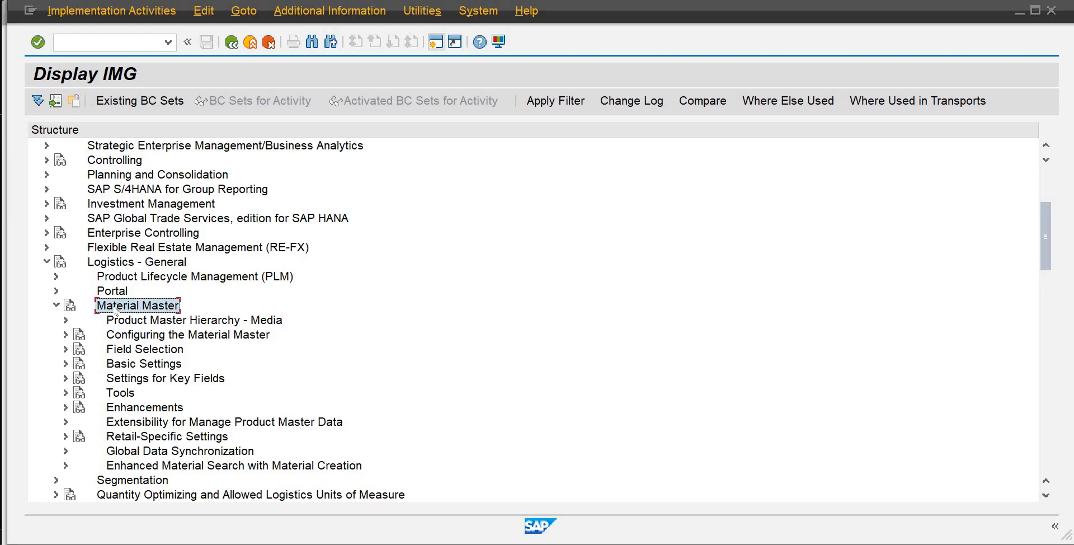
click(124, 365)
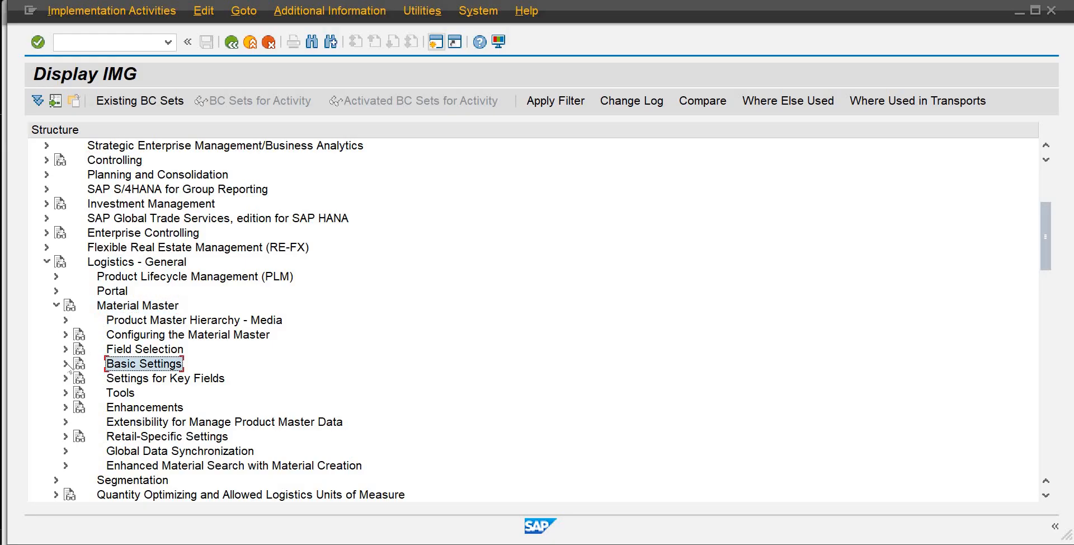
click(66, 364)
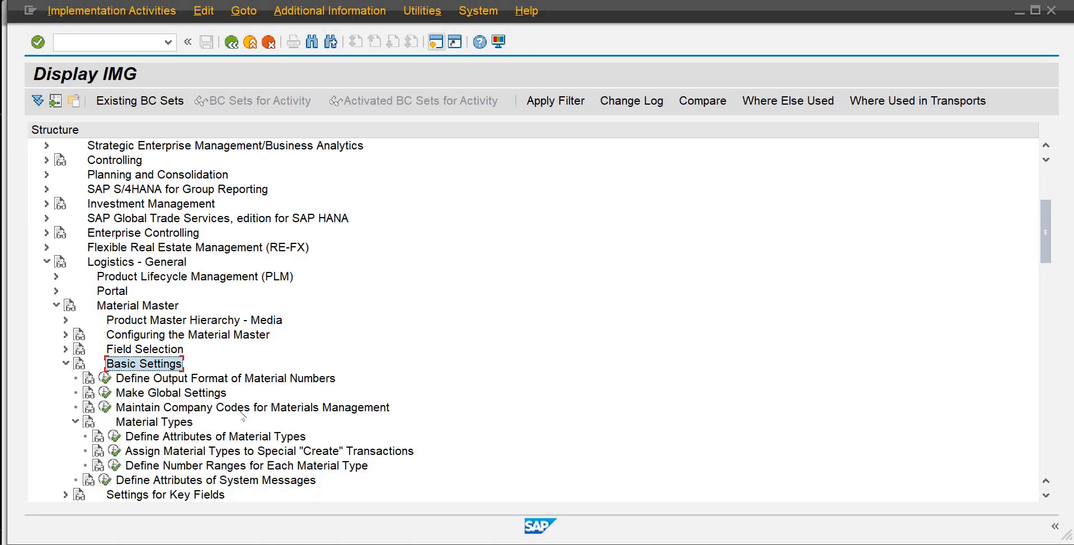
click(105, 407)
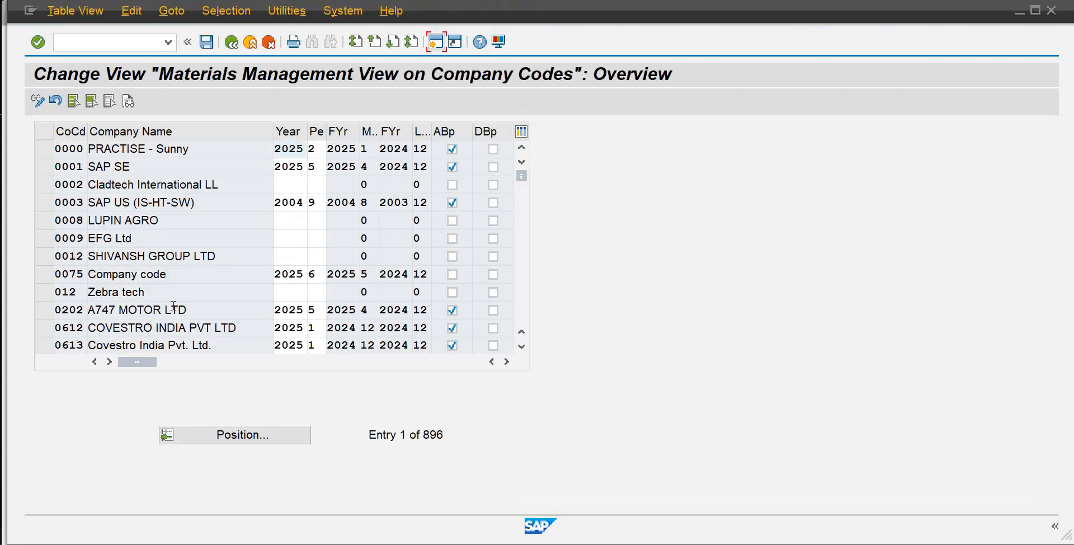
Locate company code DB01 in the list and set its period to 6.
click(234, 435)
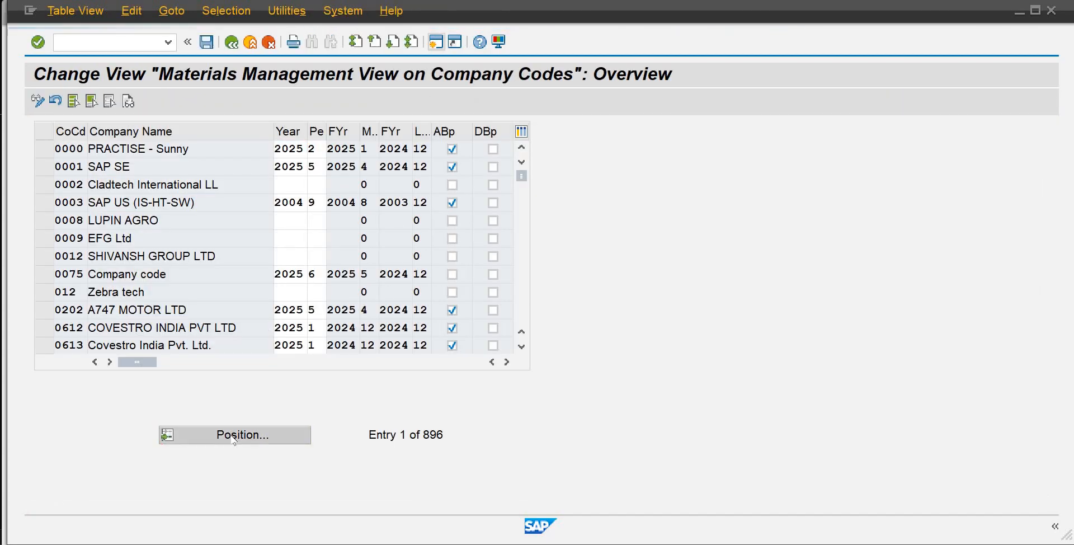
text(db01)
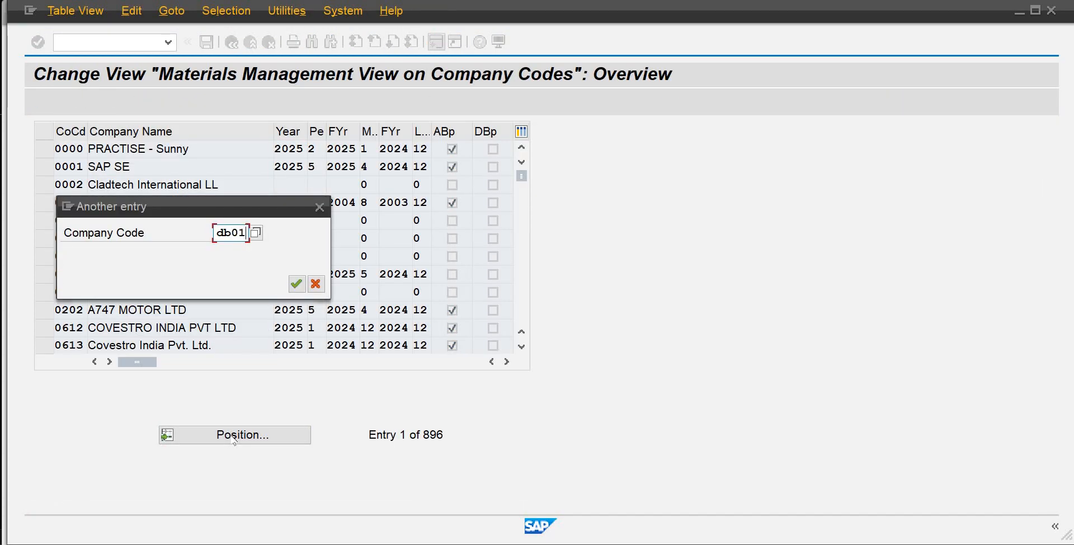
key(Return)
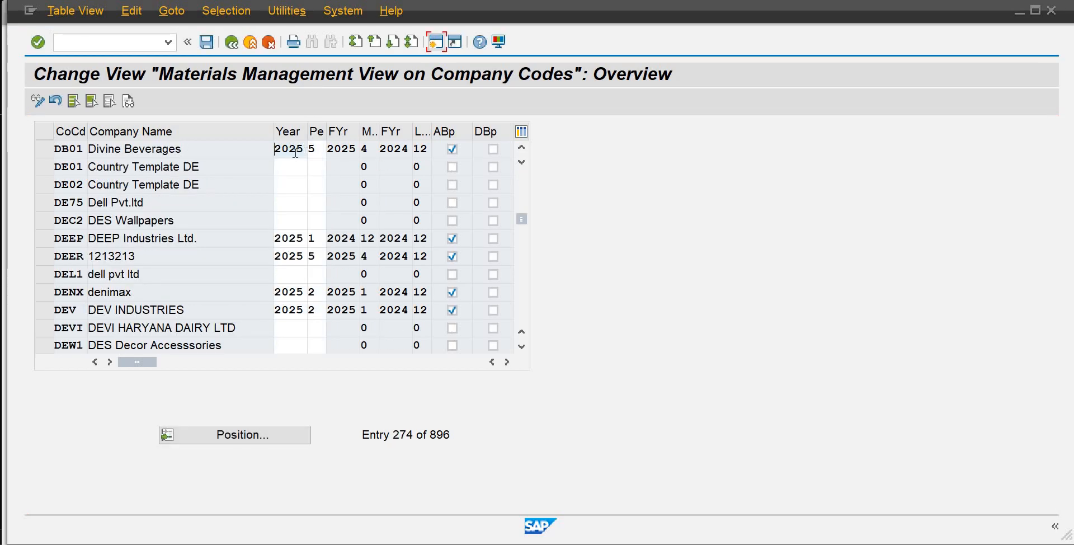
click(323, 148)
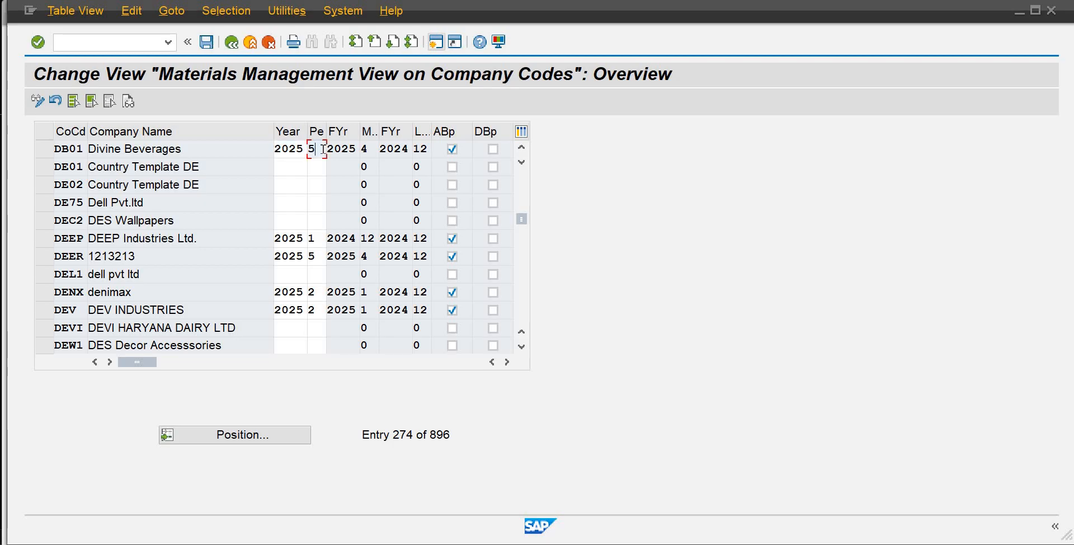
text(6)
Acknowledge the notice about company code DB01 and locate company code SS01 in the list.
click(234, 438)
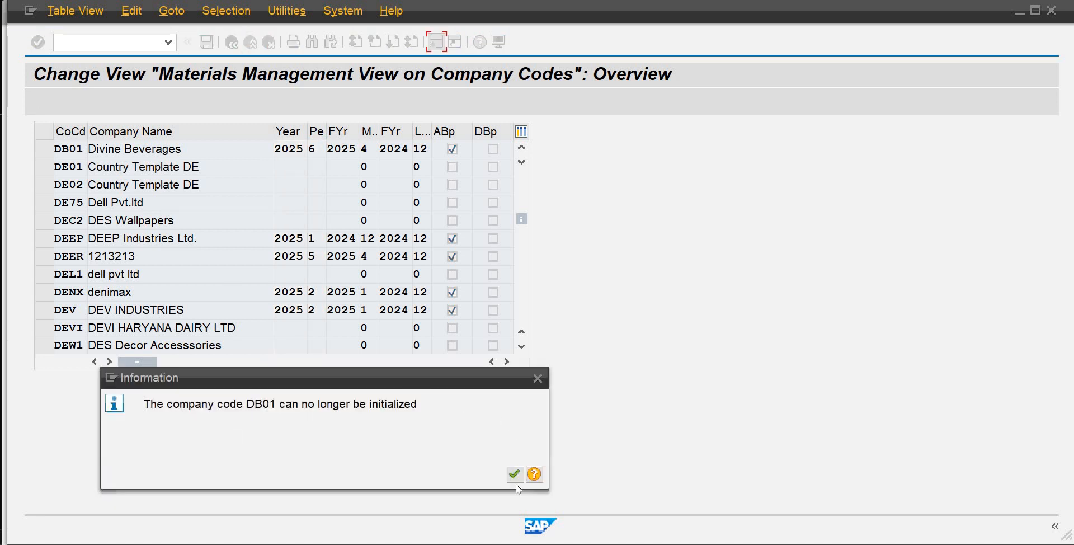
click(513, 483)
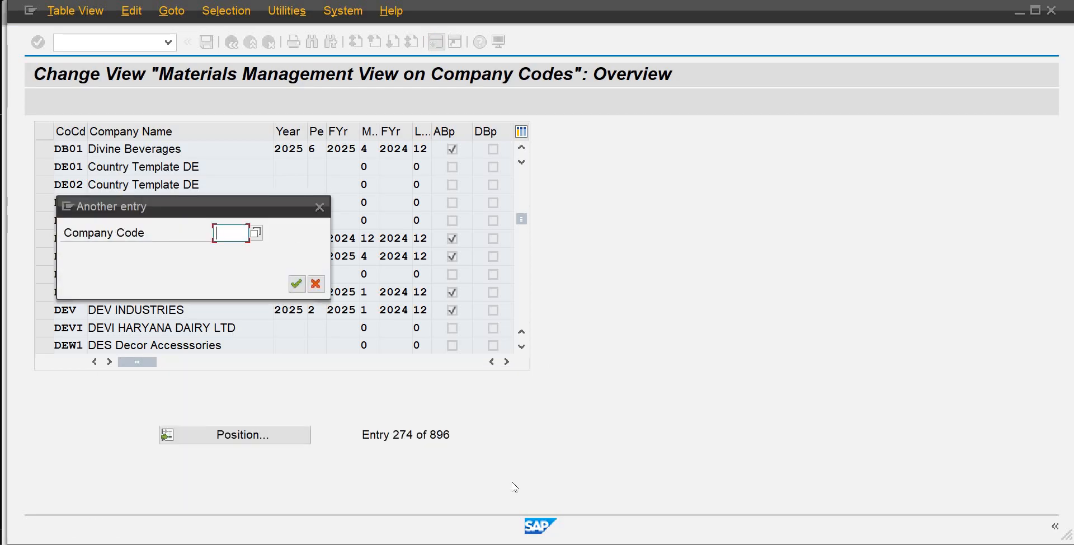
text(ss01)
key(Return)
key(Return)
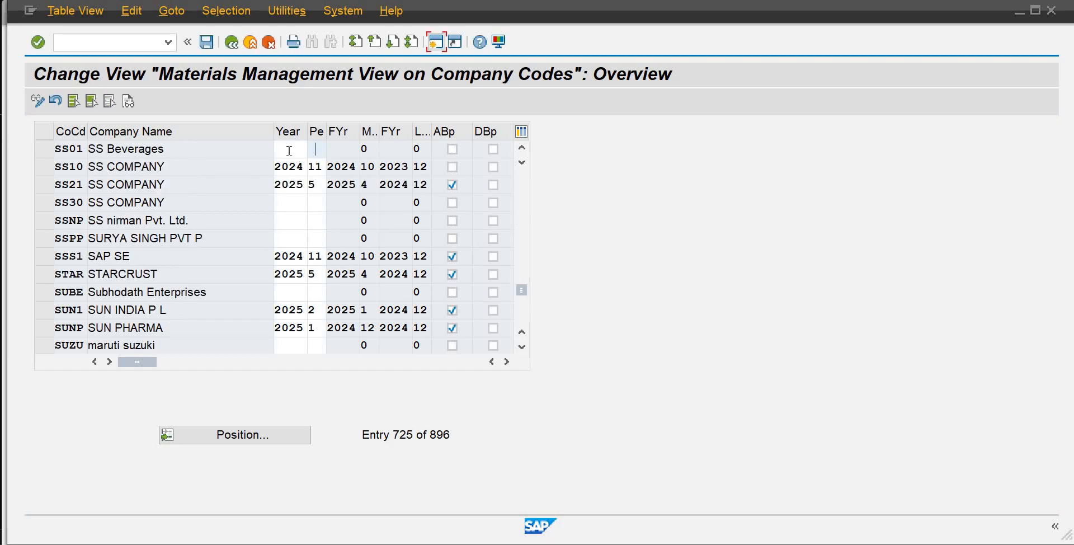
Set company code SS01 to year 2025 and period 6, save the entry, and return to the Display IMG.
click(289, 150)
text(2025)
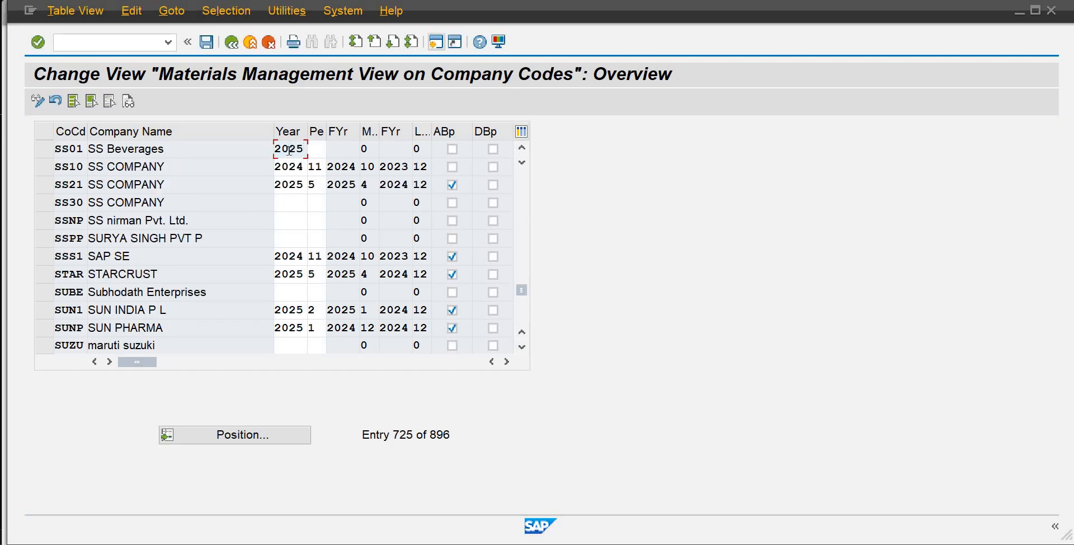
key(Tab)
text(0)
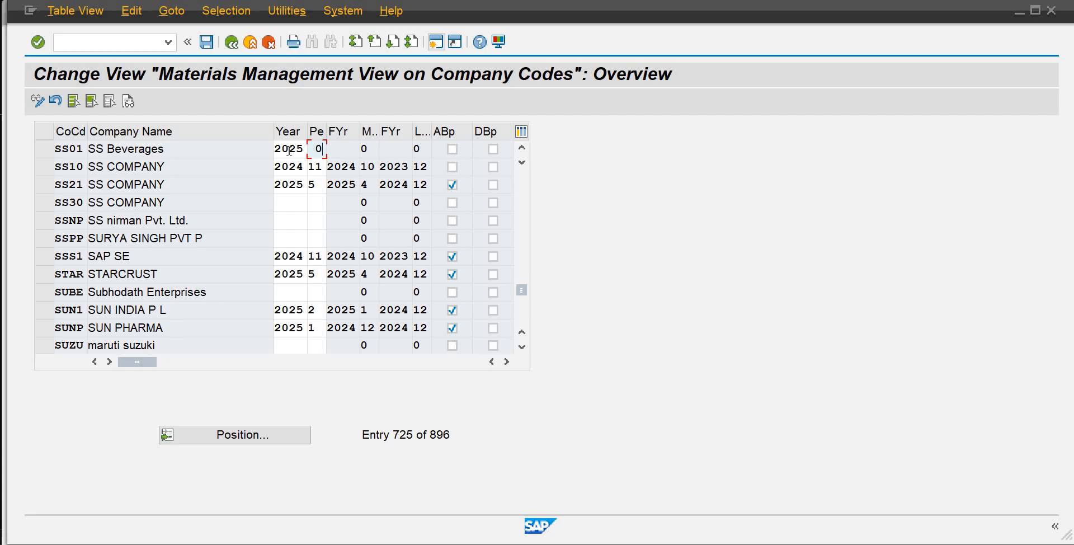
key(BackSpace)
text(6)
key(Return)
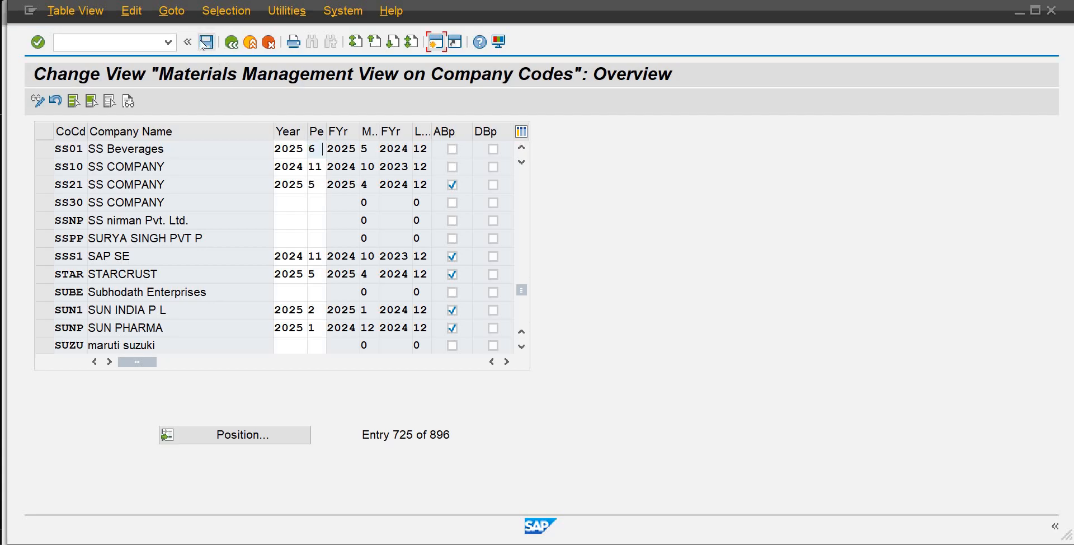
click(206, 42)
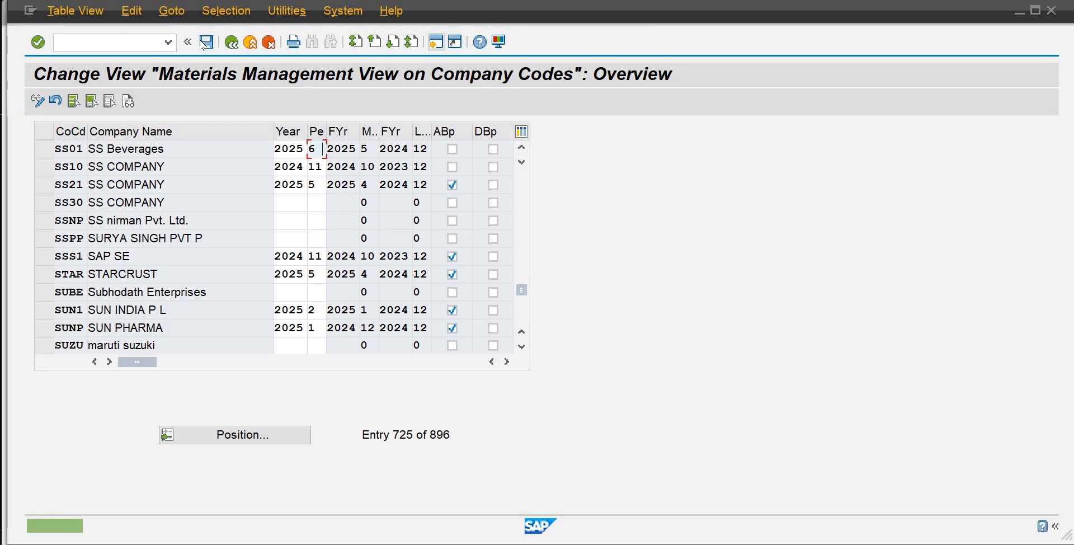
click(232, 44)
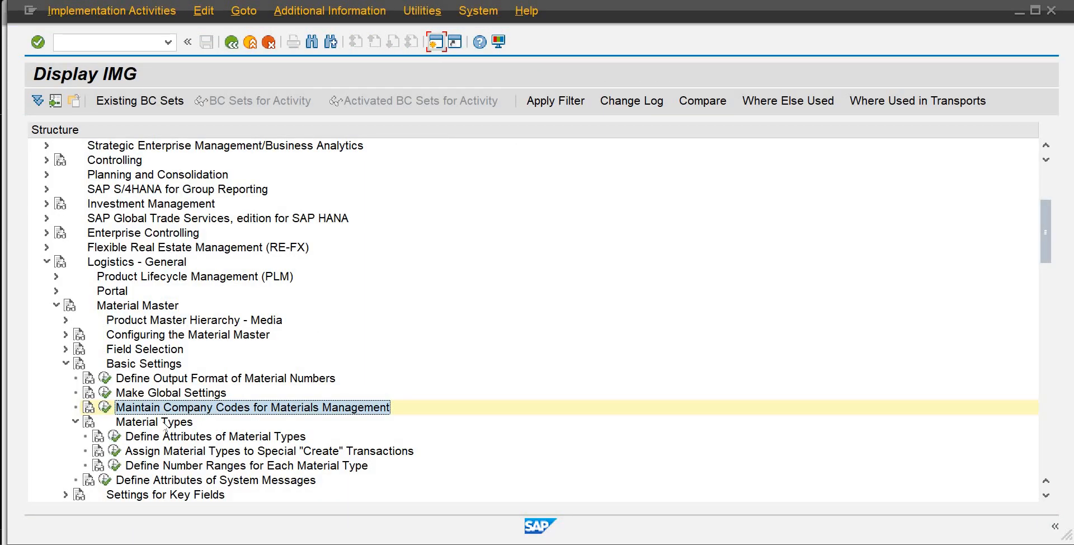
Open Define Attributes of Material Types and locate material type FERT in the list.
click(165, 427)
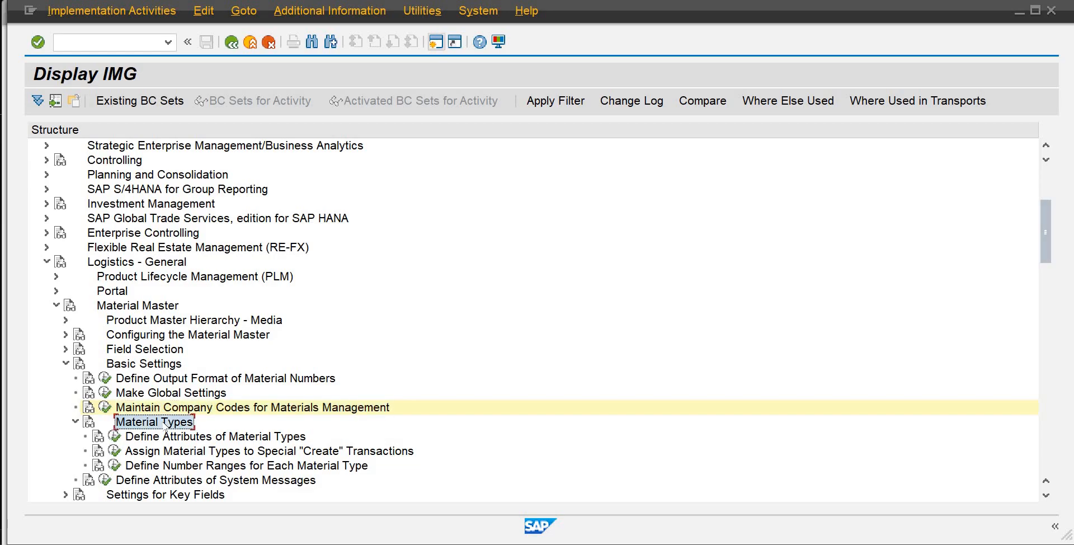
click(114, 437)
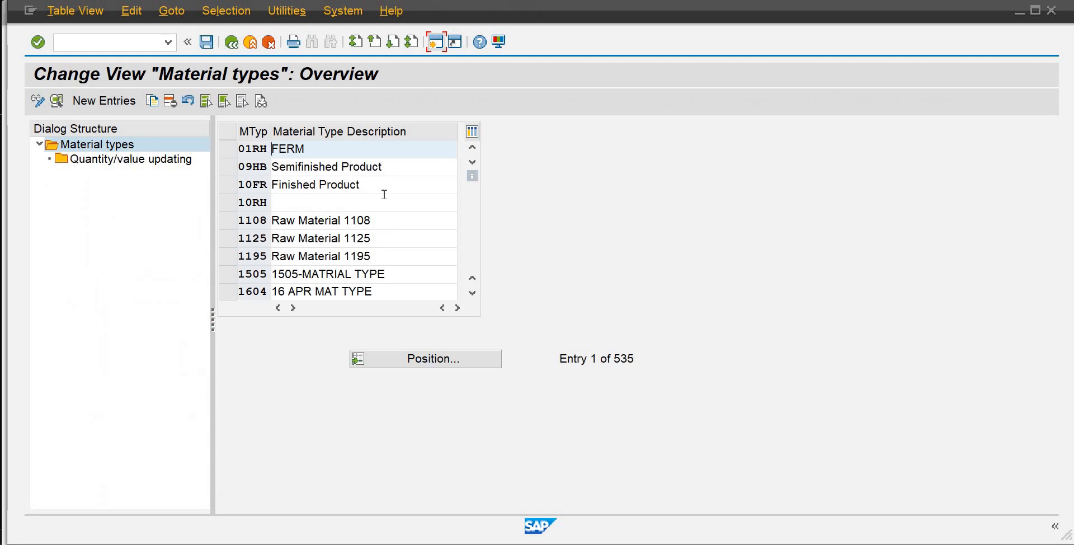
click(406, 360)
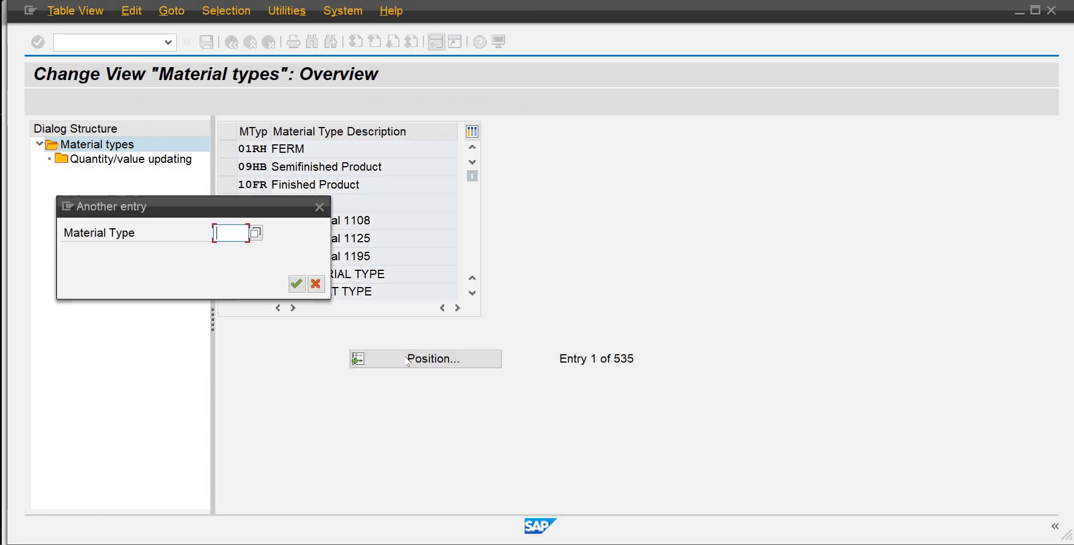
text(FERT)
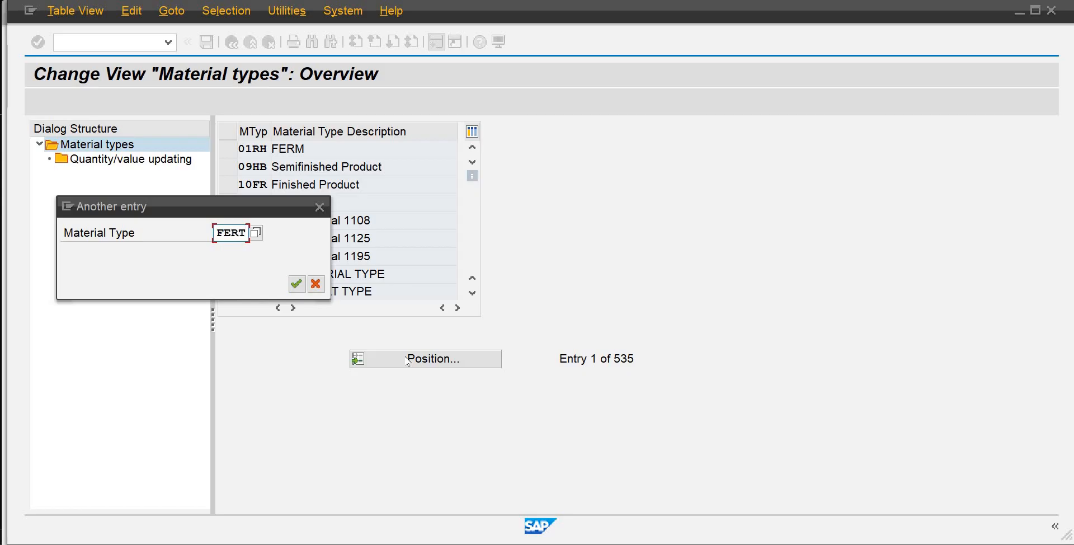
key(Return)
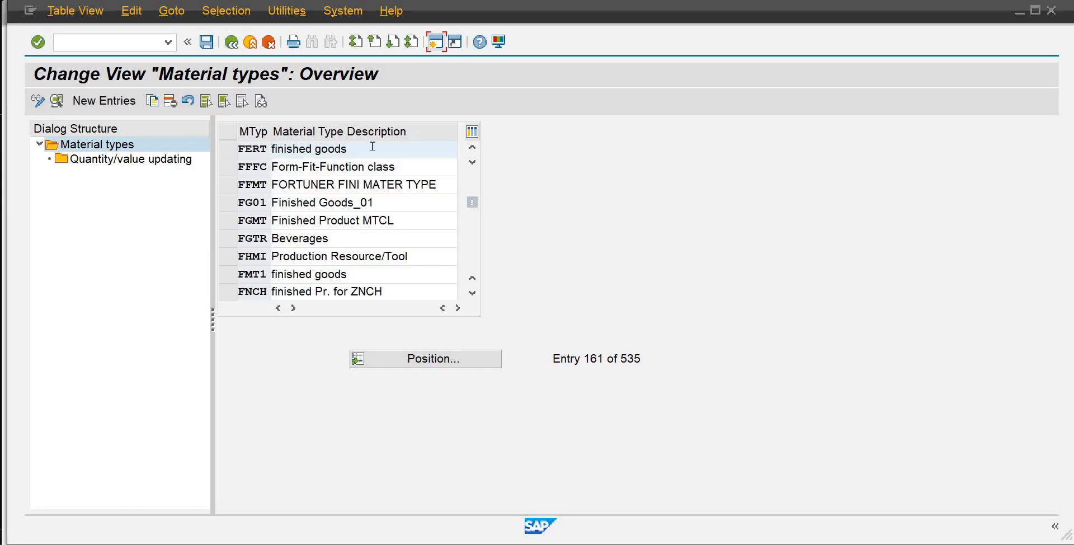
Change the description of material type FERT to "Finished Goods-Sapience".
key(BackSpace)
key(BackSpace)
key(BackSpace)
key(BackSpace)
key(BackSpace)
key(BackSpace)
key(BackSpace)
key(BackSpace)
key(BackSpace)
key(BackSpace)
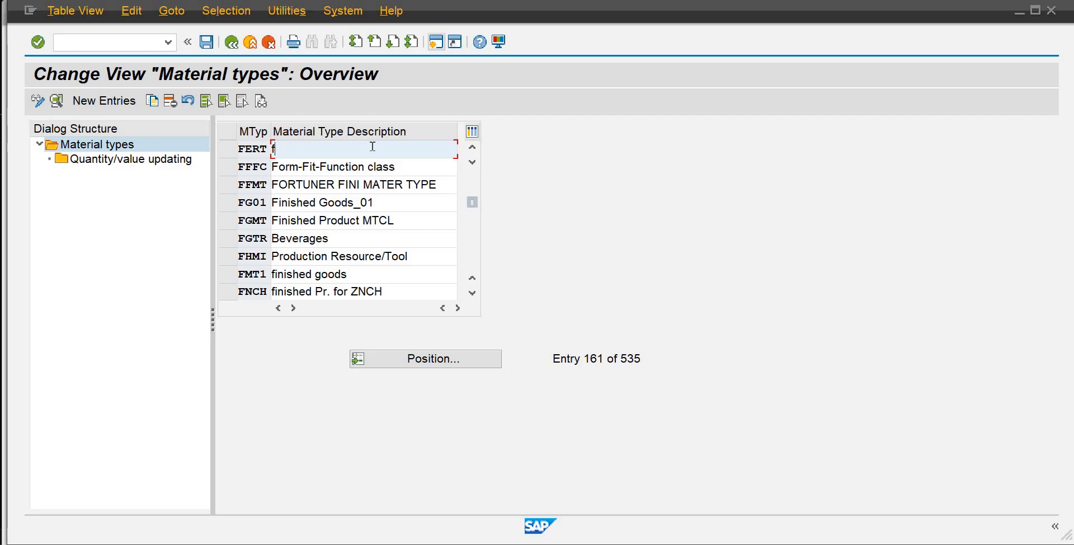
key(BackSpace)
text(Finished Goods)
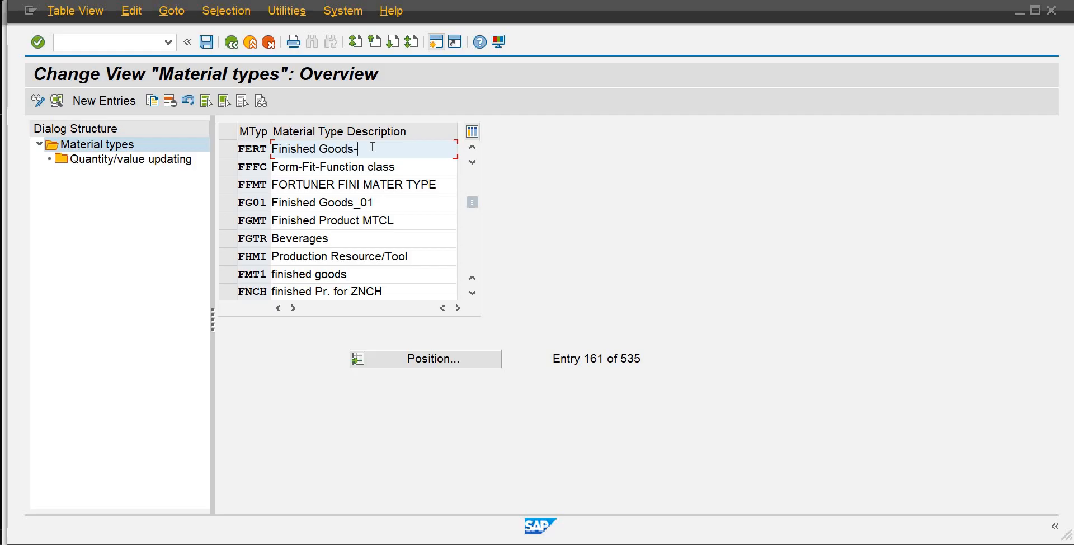
text(-Sapience)
In the FERT details, disable external number assignment without check, save, and return to the material types overview.
double_click(344, 156)
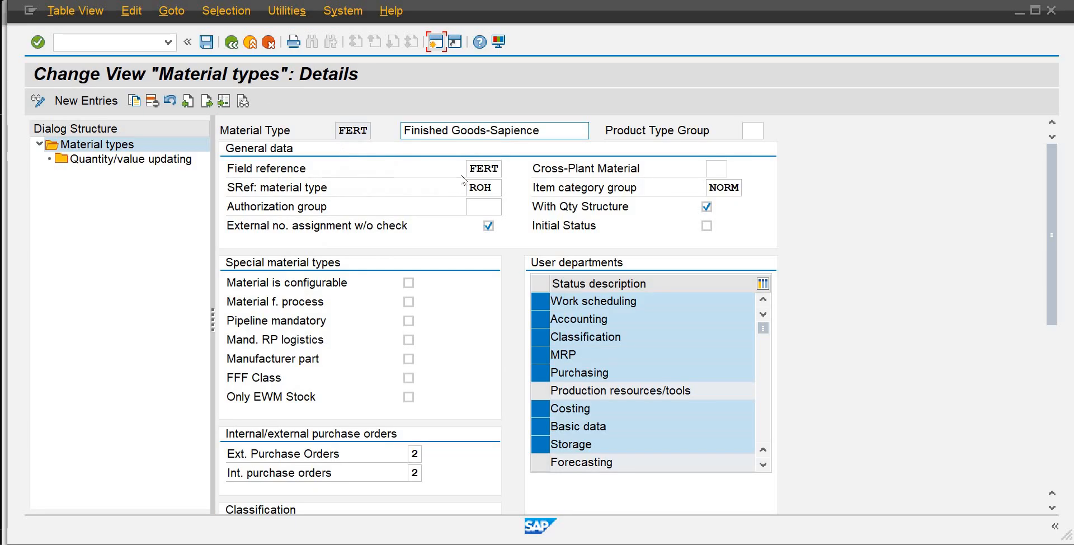
click(488, 226)
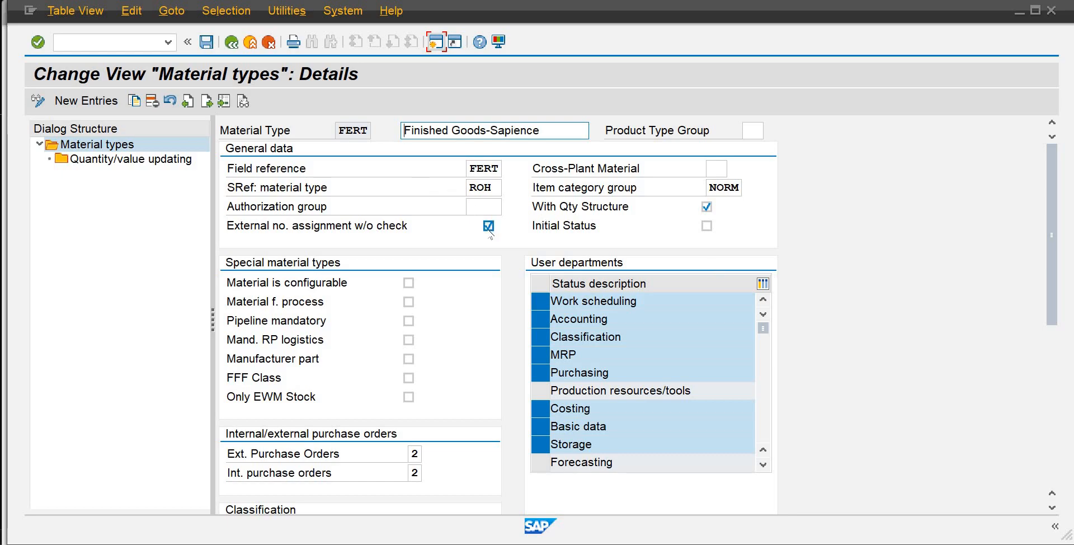
click(205, 42)
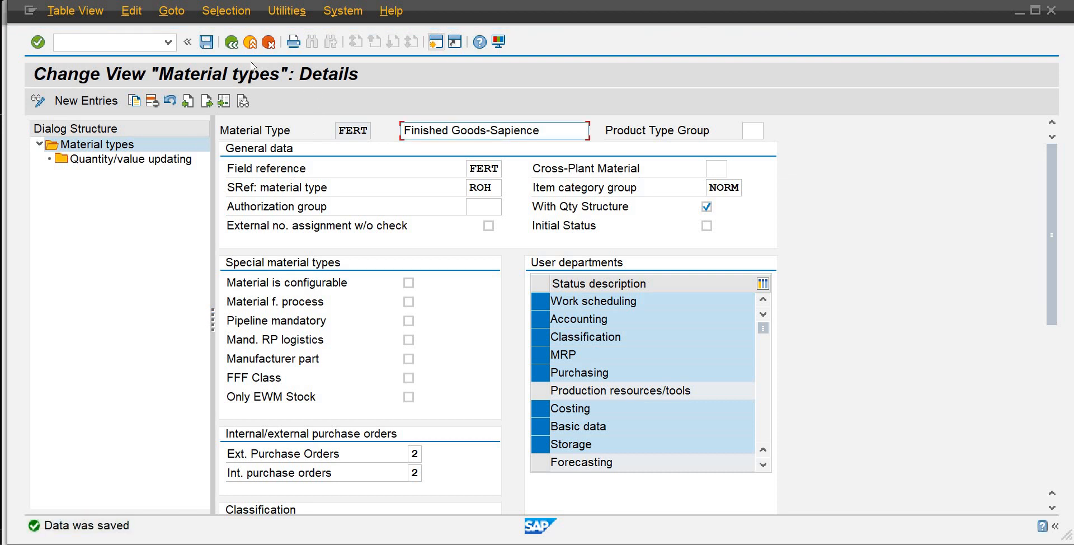
click(231, 43)
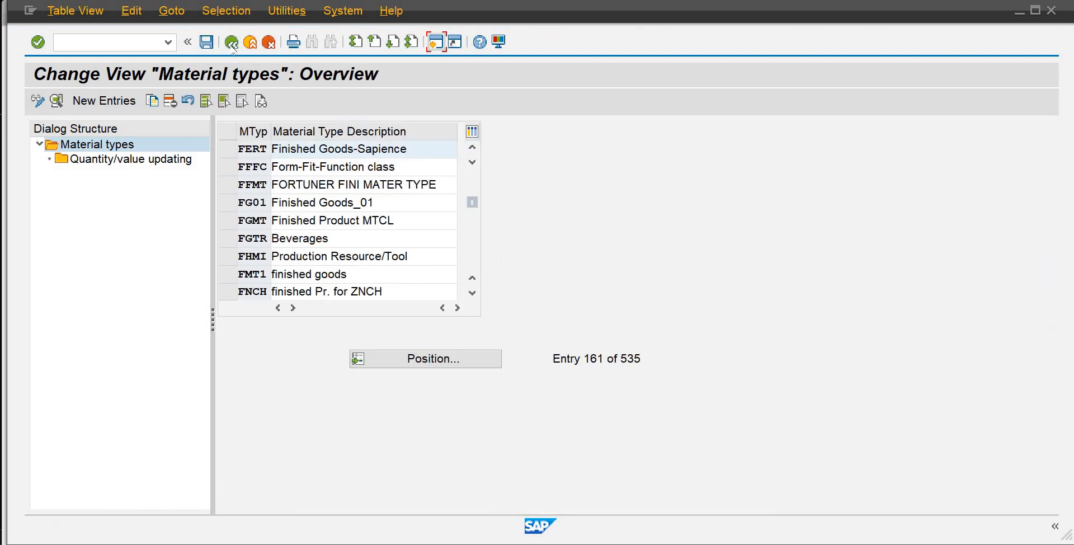
Open Quantity/value updating for material type FERT and locate valuation area PLD1.
click(229, 150)
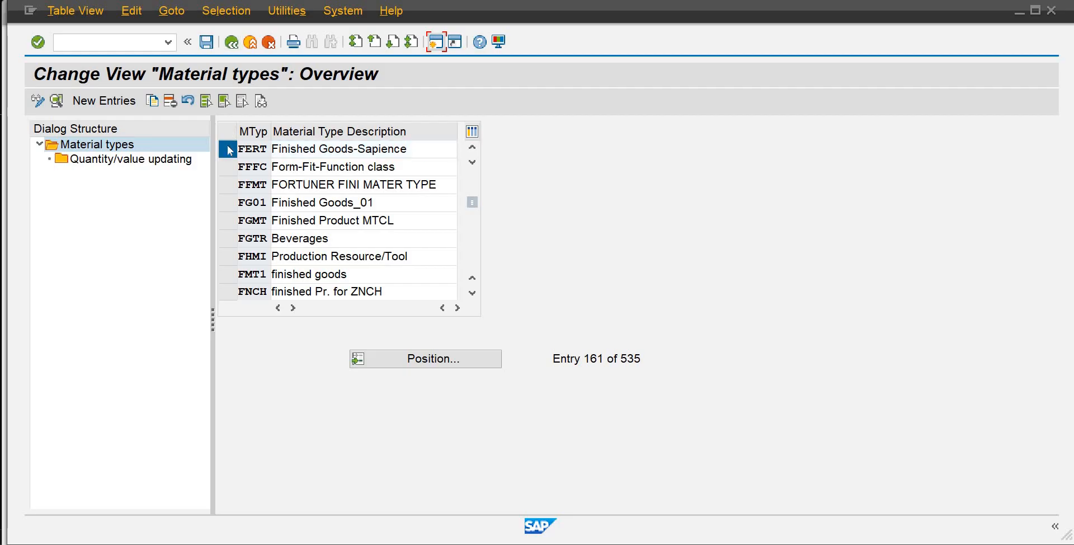
double_click(125, 161)
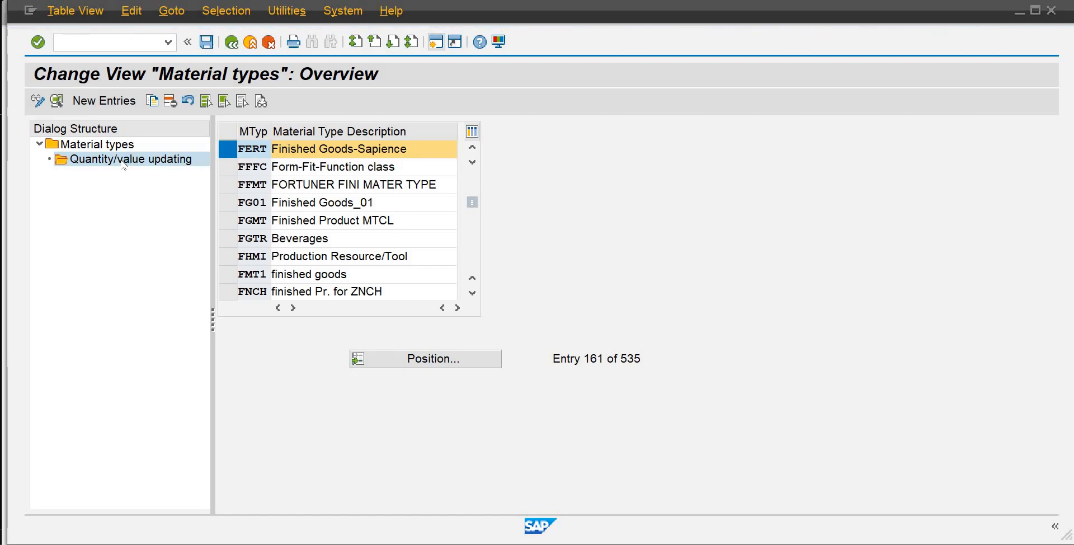
click(408, 359)
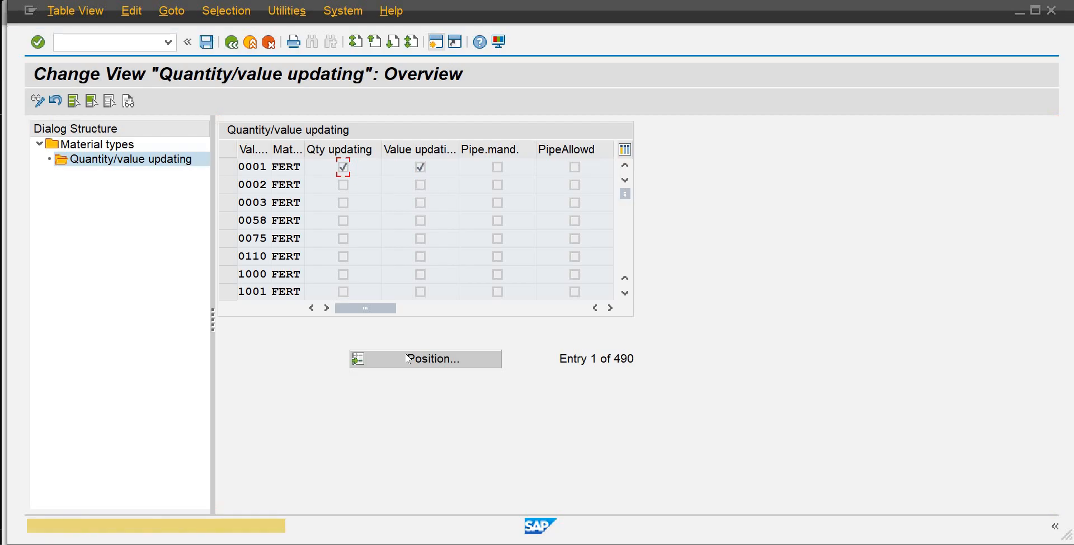
click(408, 358)
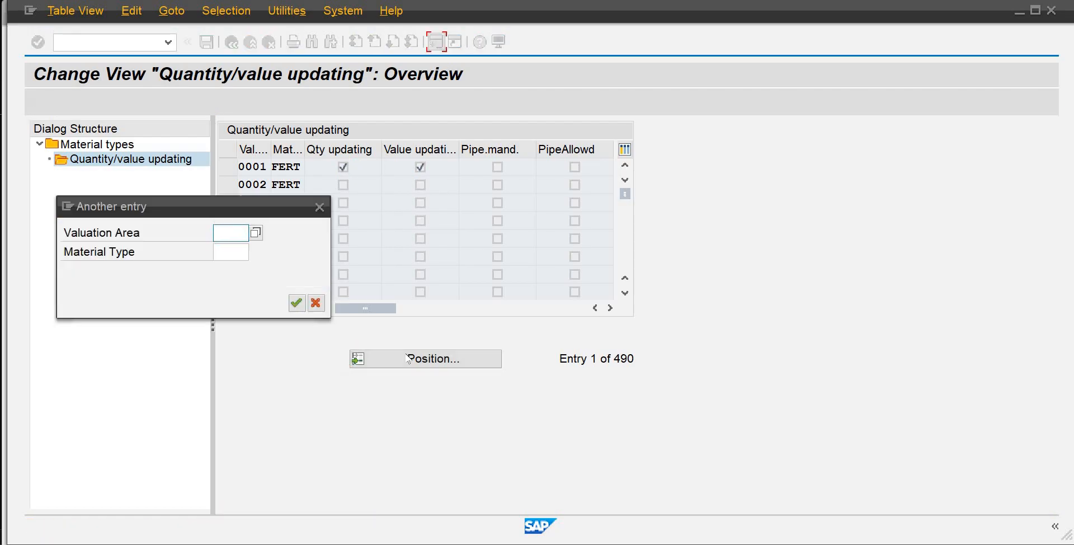
text(pld1)
key(Return)
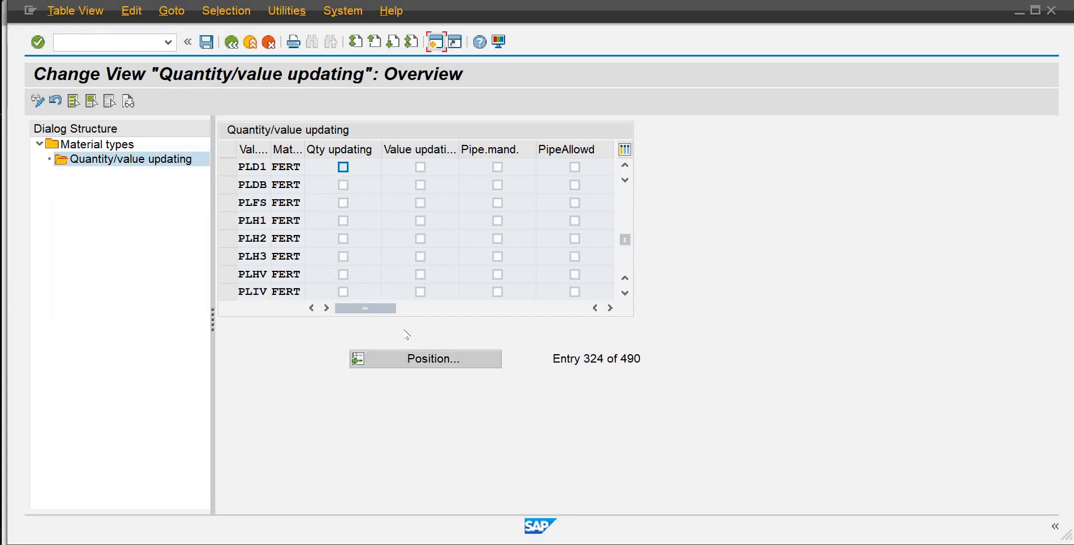
Enable quantity and value updating of FERT for valuation areas PLD1 and PLDB, and save.
click(420, 166)
click(342, 167)
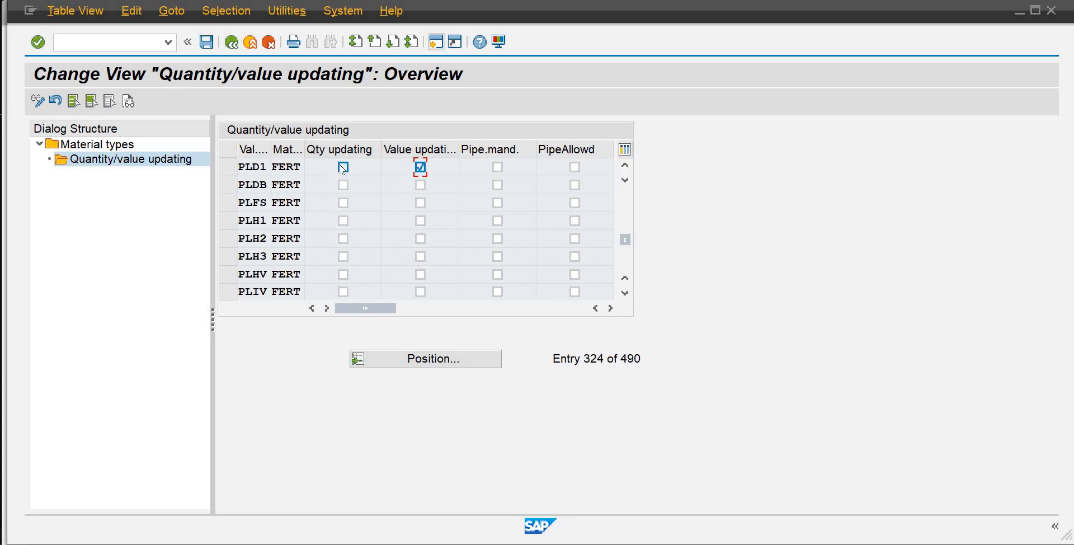
click(207, 42)
click(343, 185)
click(420, 185)
click(206, 42)
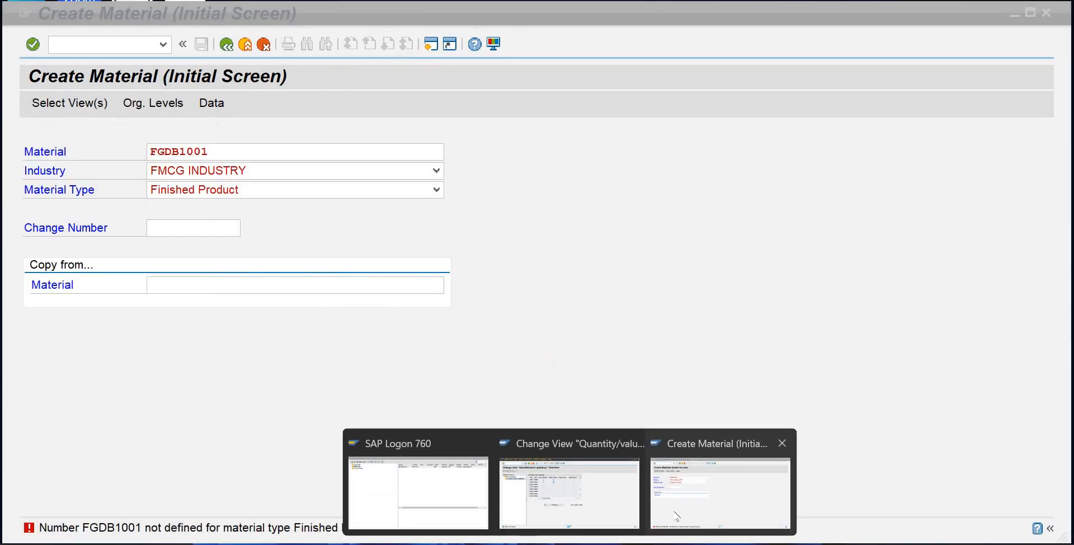
Switch to the Create Material session and browse the available material types for material FGDB1001.
click(722, 492)
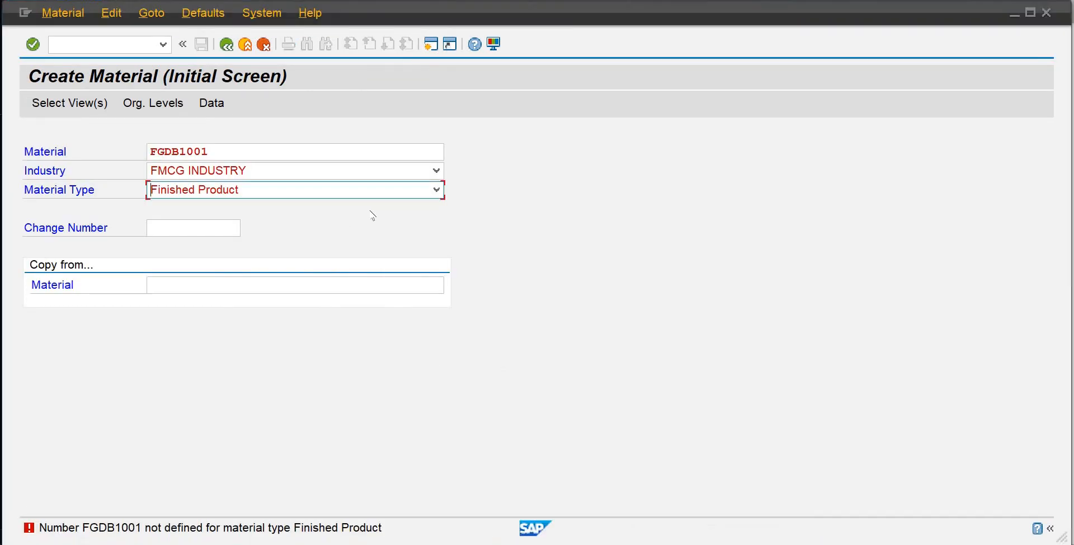
click(436, 189)
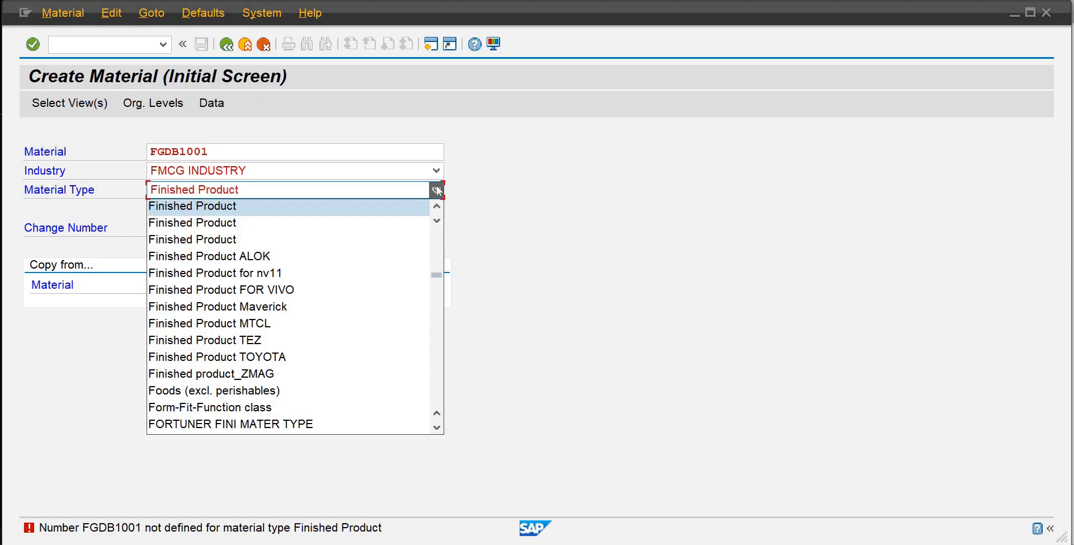
click(438, 207)
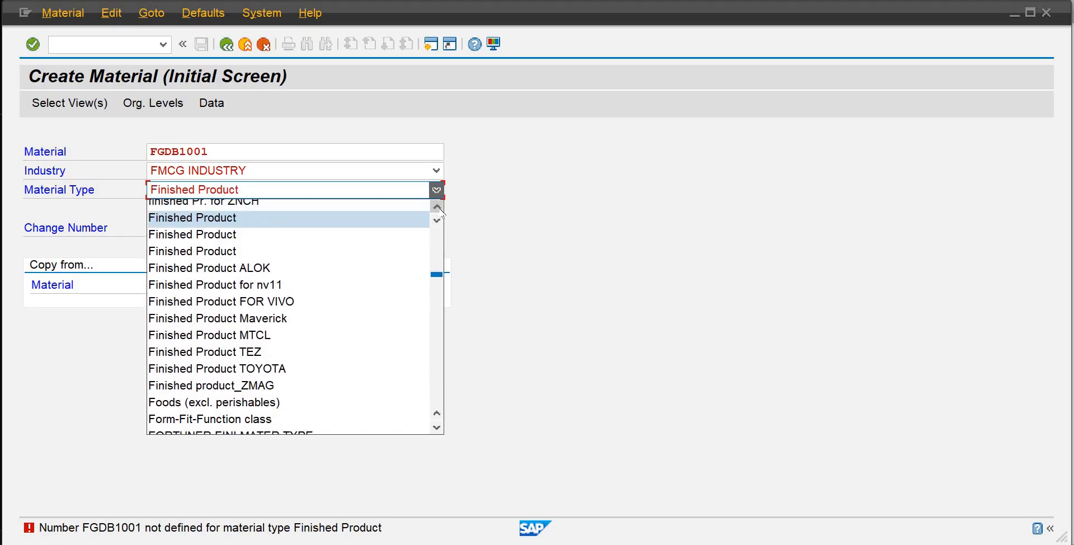
Look through the material types listed before Finished Product in the Material Type choices.
click(438, 206)
click(438, 206)
click(438, 207)
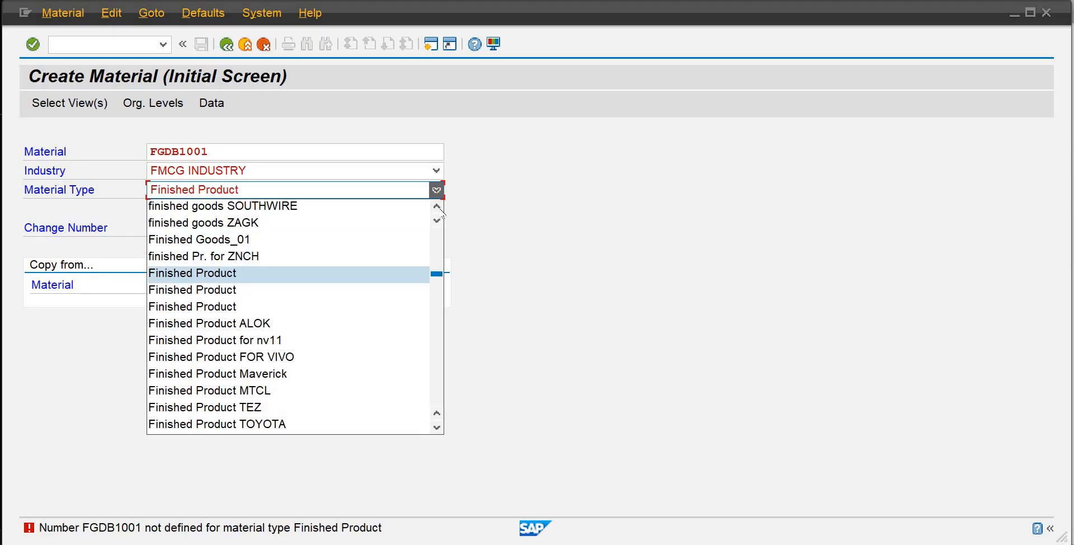
click(439, 208)
click(439, 208)
click(439, 208)
click(439, 208)
click(439, 208)
click(439, 208)
click(439, 208)
click(439, 208)
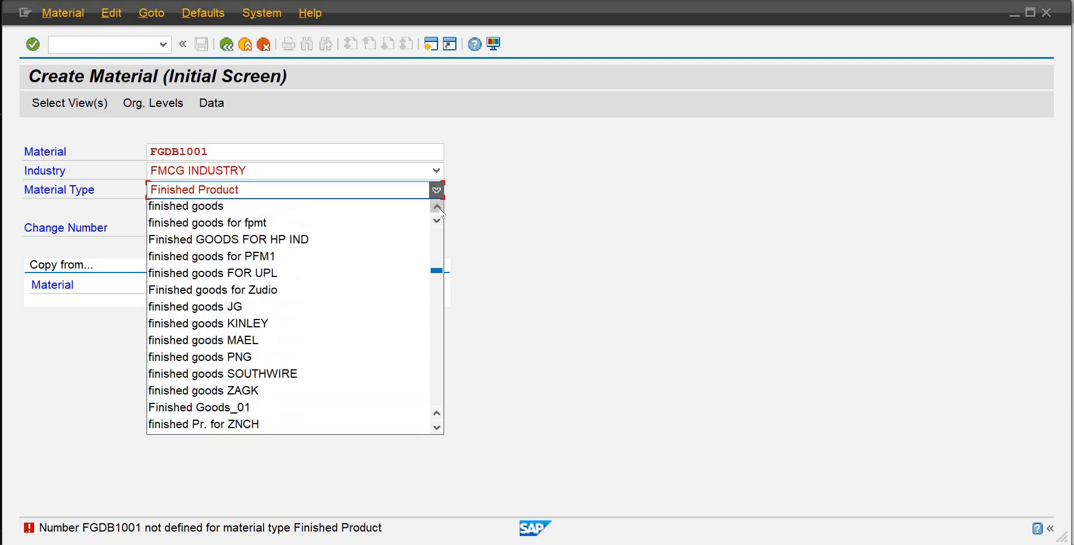
click(439, 208)
click(439, 208)
click(439, 208)
click(439, 208)
click(439, 208)
click(439, 208)
click(439, 208)
click(439, 208)
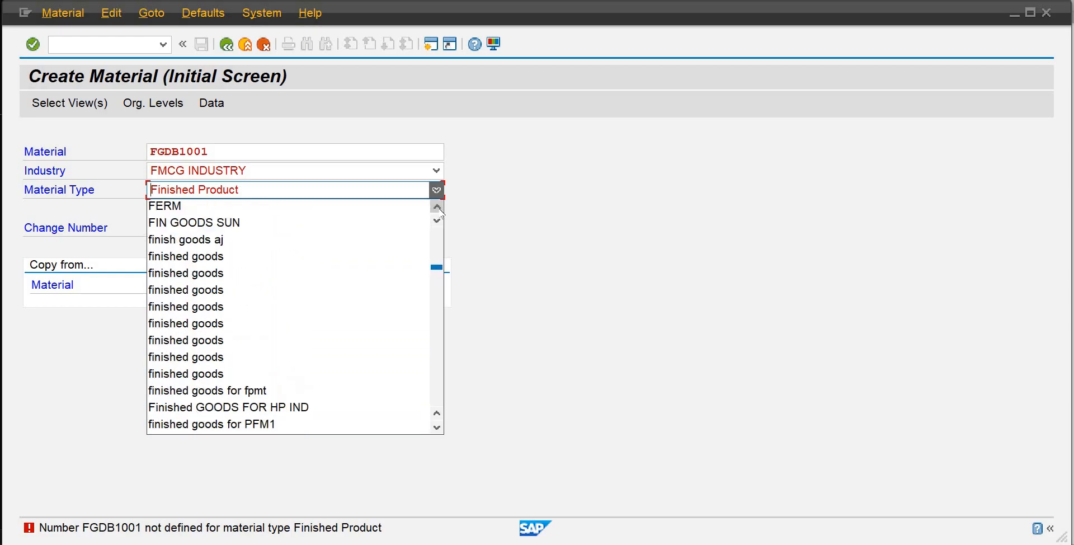
click(439, 208)
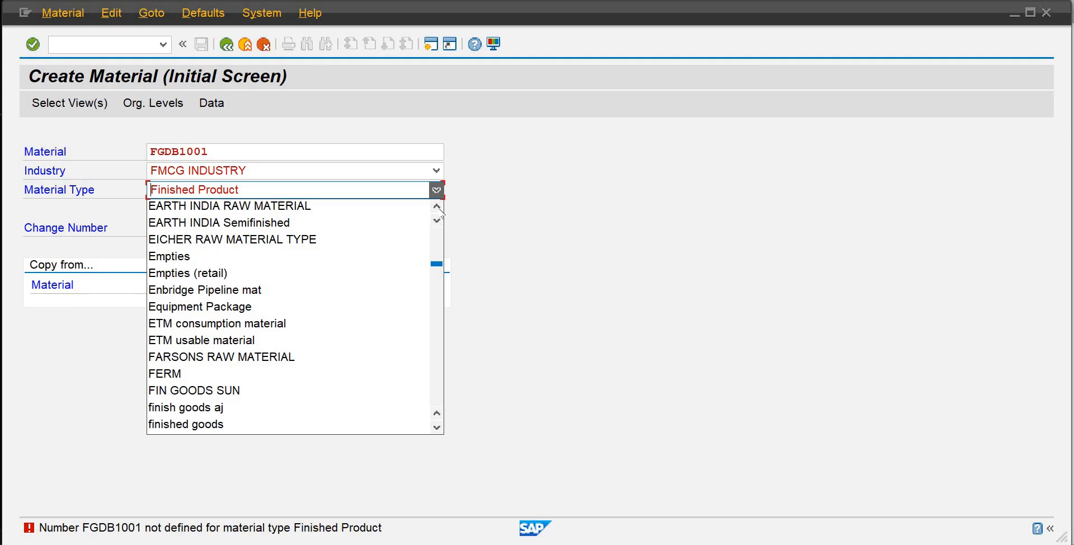
click(436, 206)
click(437, 205)
click(437, 206)
click(436, 205)
click(437, 206)
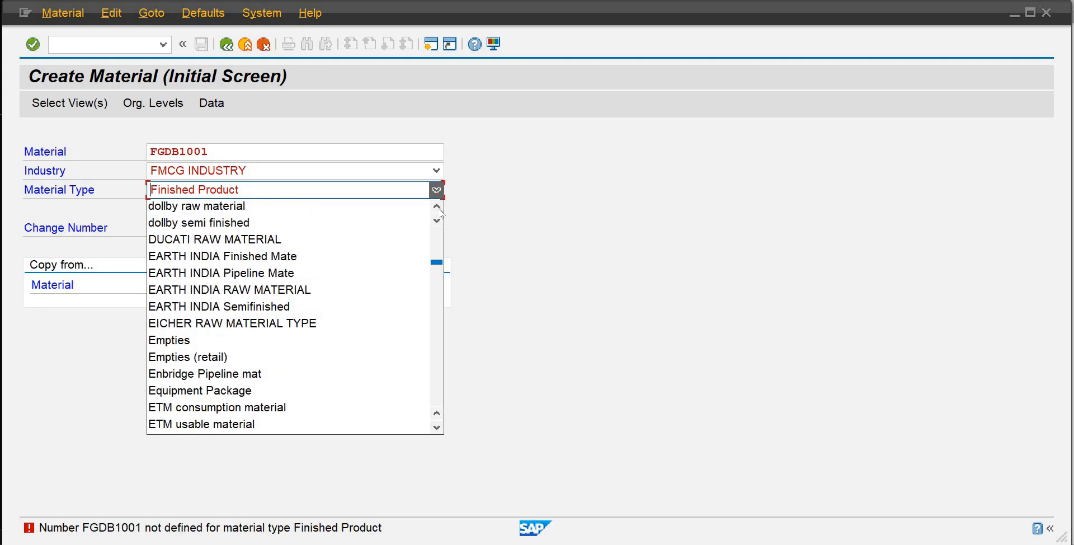
click(437, 207)
click(436, 207)
click(437, 207)
Leave the current material entry and reopen finished product creation with transaction MMF1.
click(136, 49)
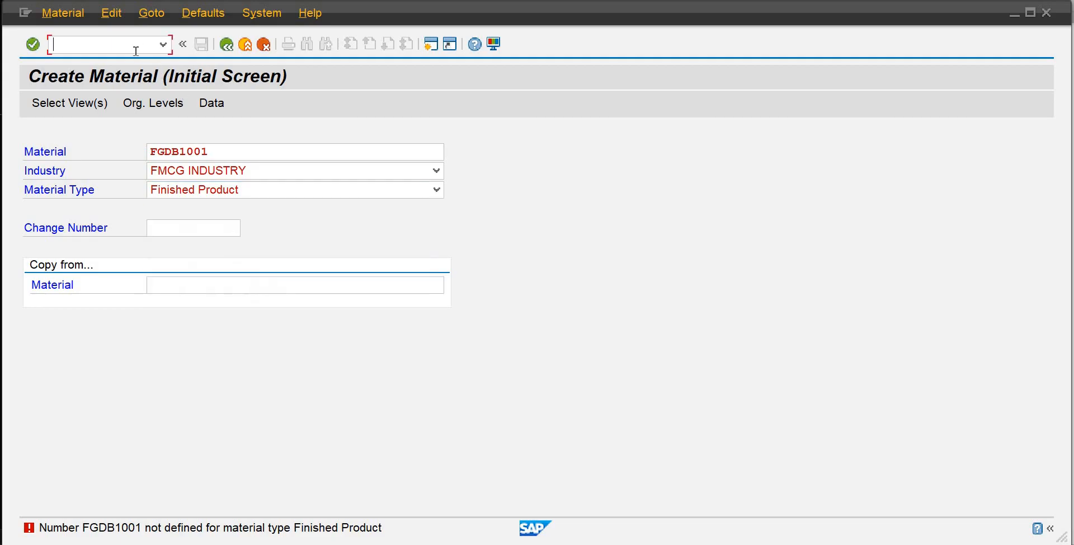
text(/n)
key(Return)
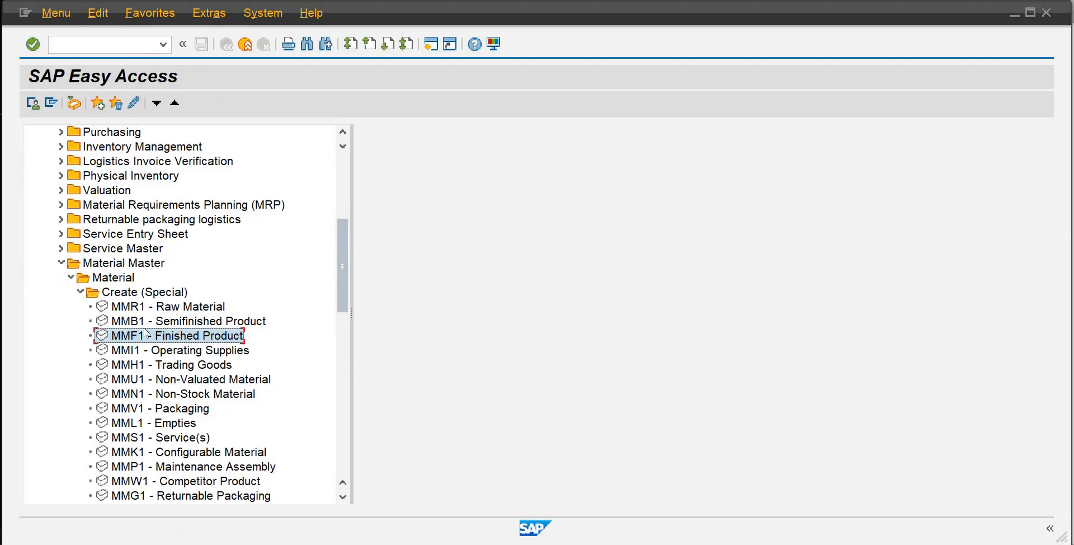
double_click(144, 333)
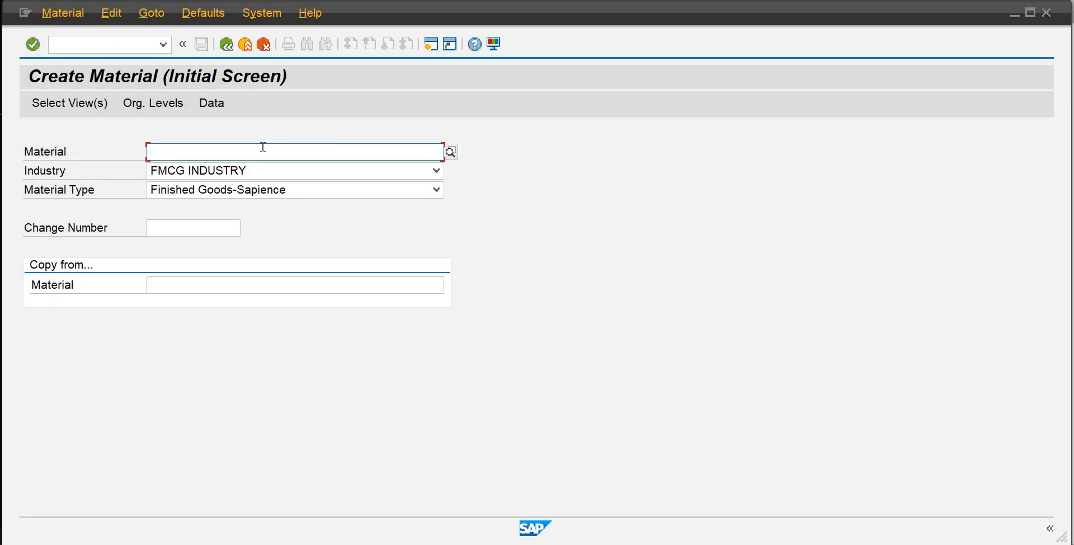
Try to create material FGDB1001 as Finished Goods-Sapience and read the detailed explanation of the error.
text(FGDB)
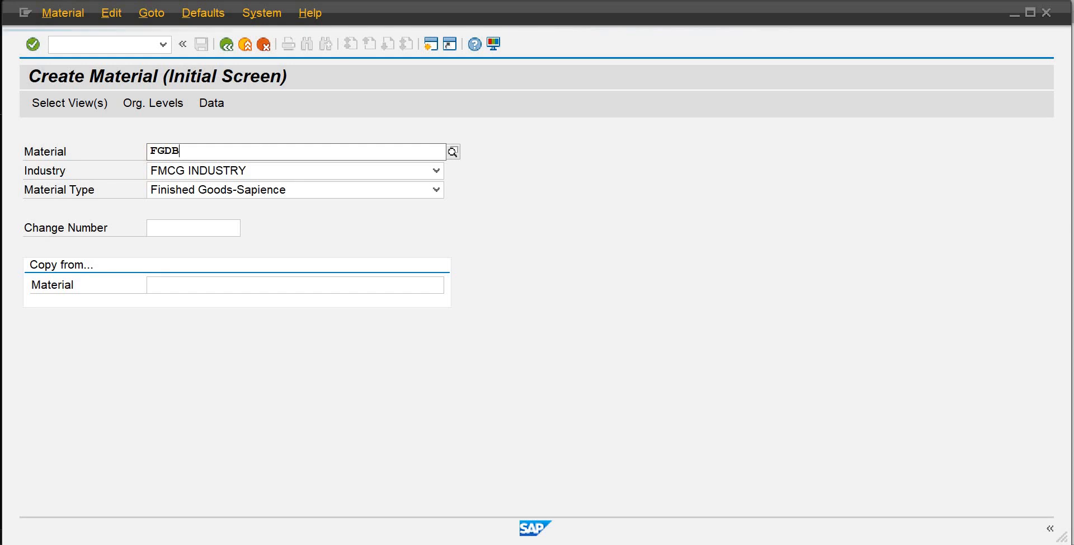
text(1001)
key(Return)
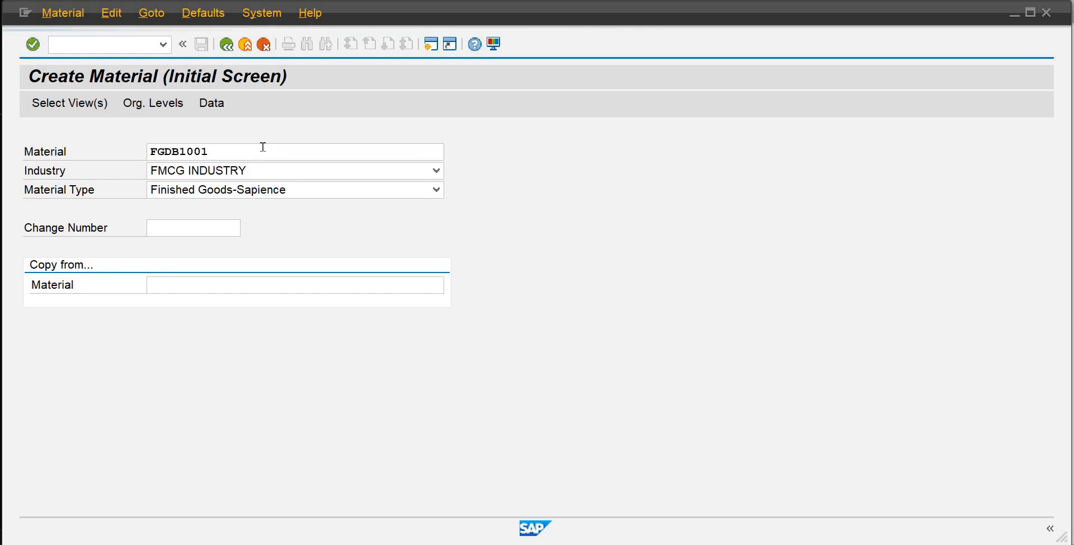
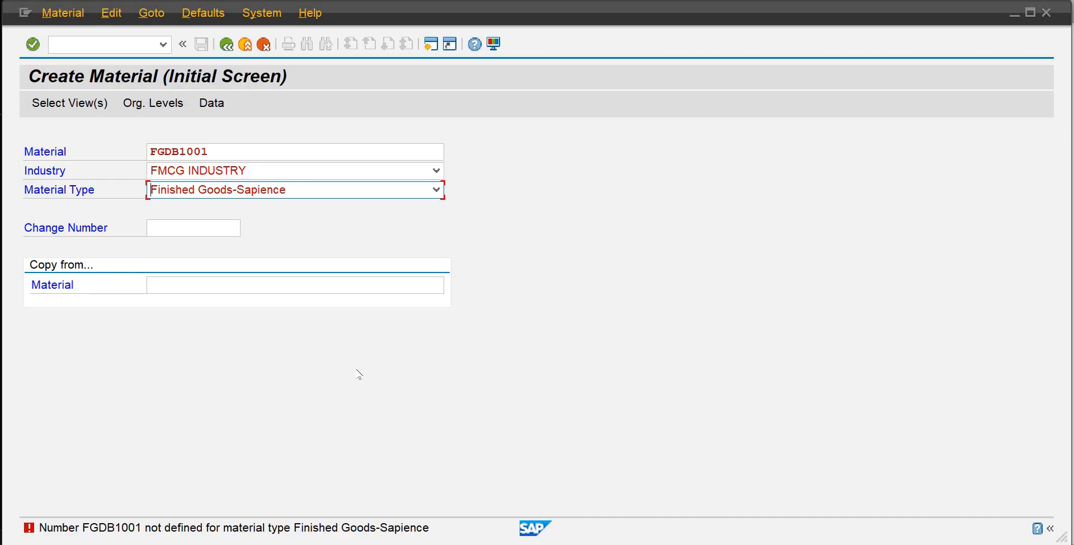
click(294, 528)
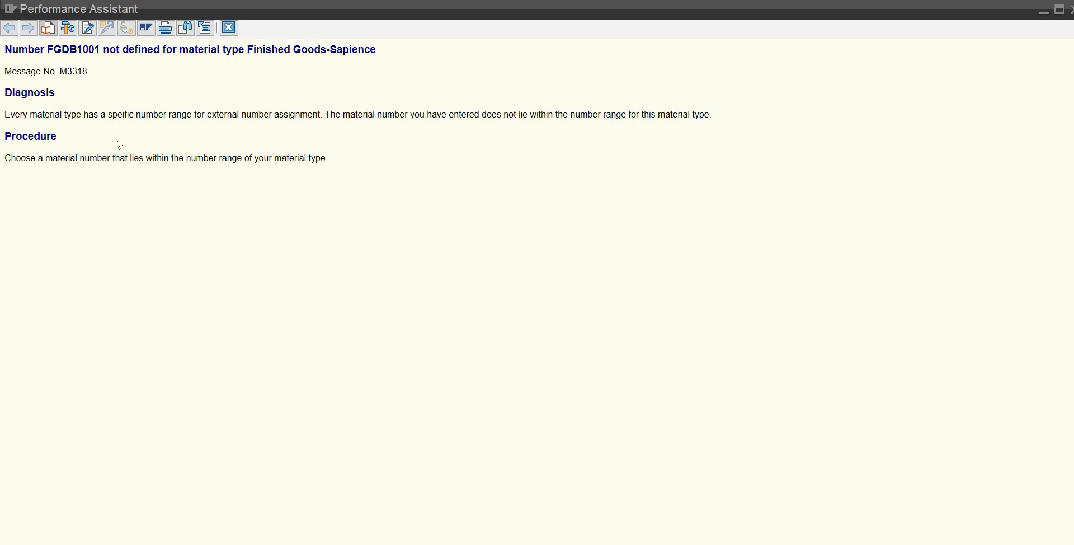
click(229, 27)
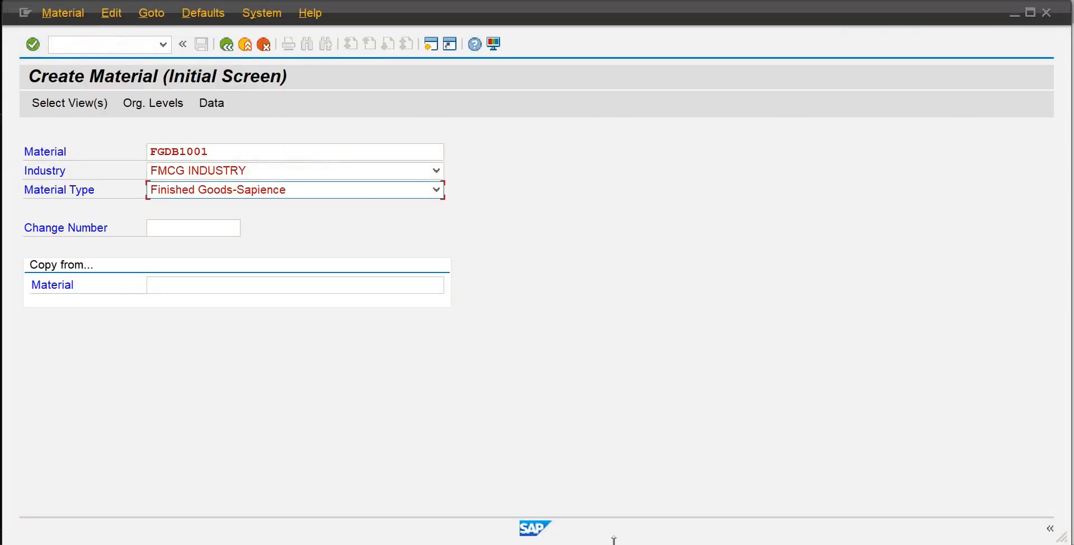
Switch to the material type customizing session and open the details of material type FERT.
click(565, 497)
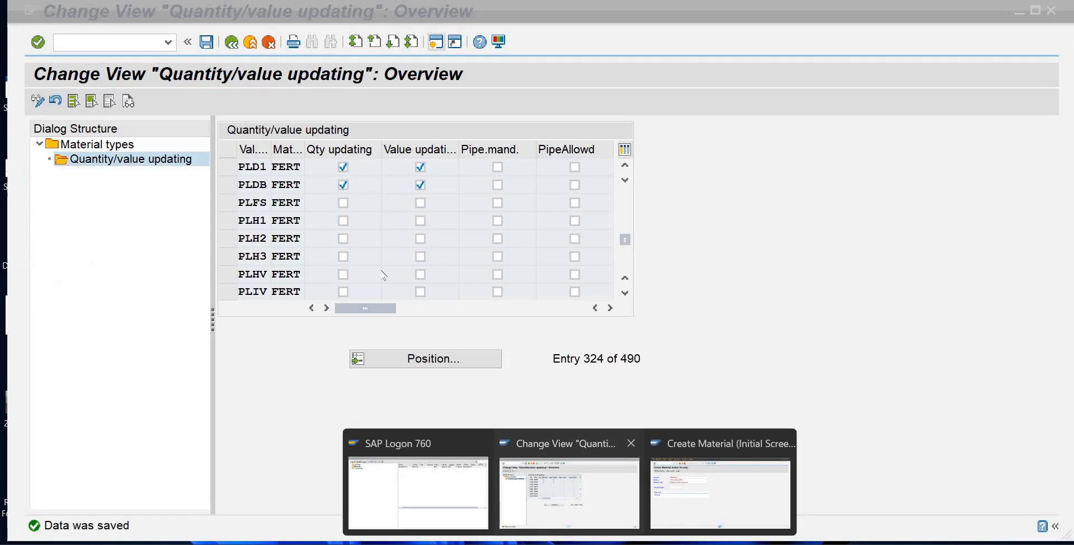
click(232, 45)
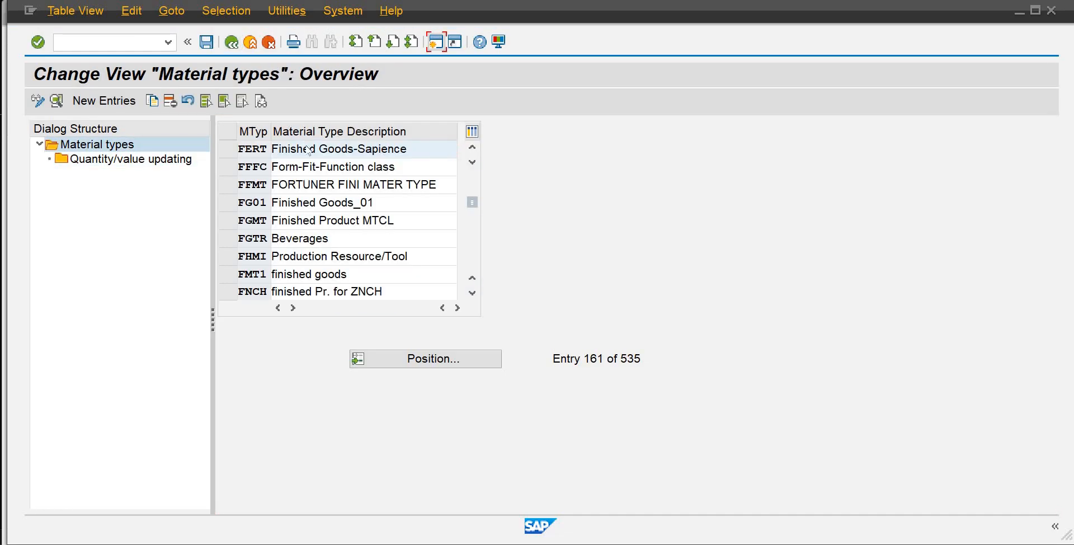
double_click(309, 150)
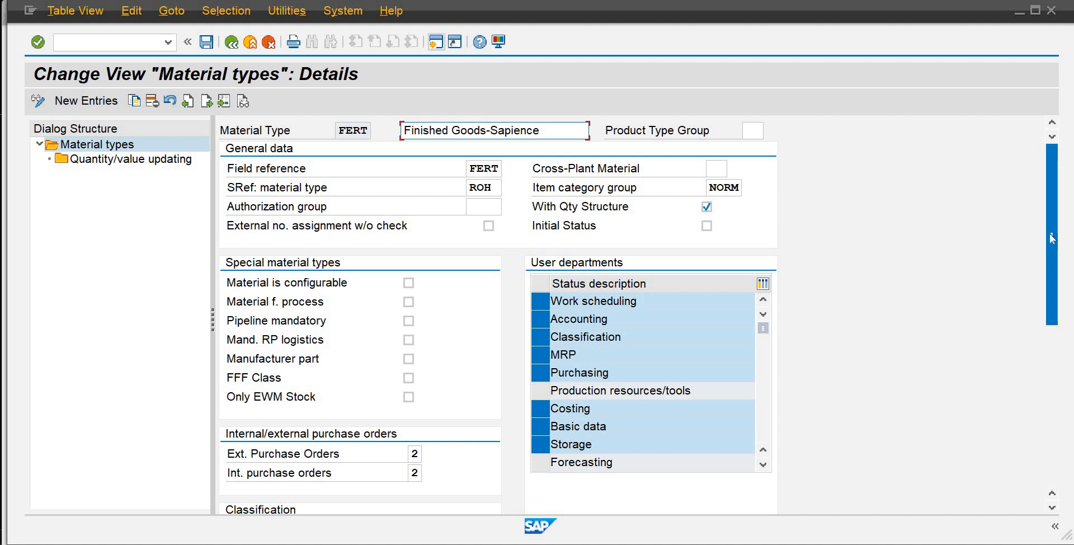
Clear the internal and external purchase order settings of material type FERT.
drag(1049, 233, 1051, 307)
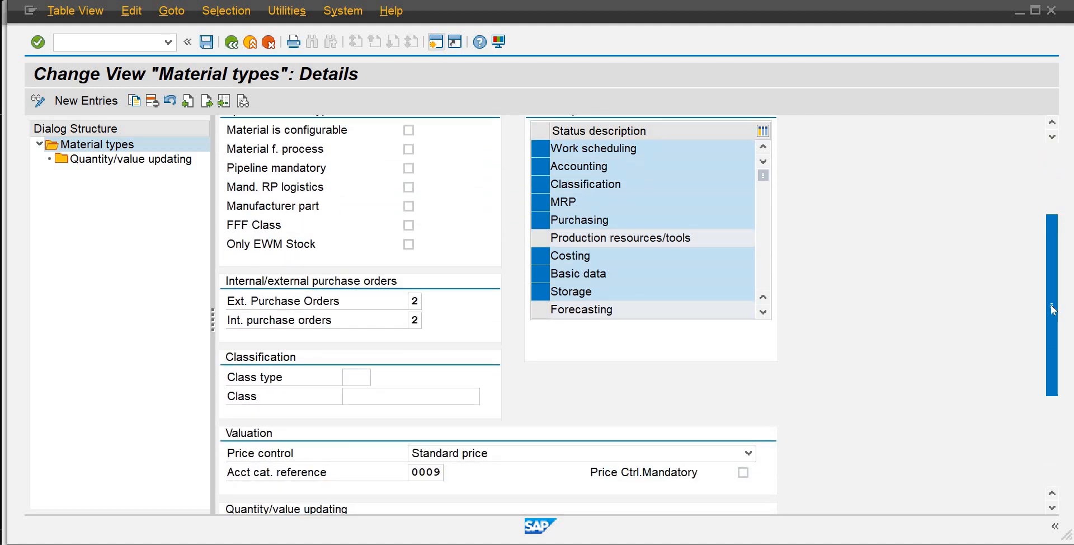
click(416, 320)
key(BackSpace)
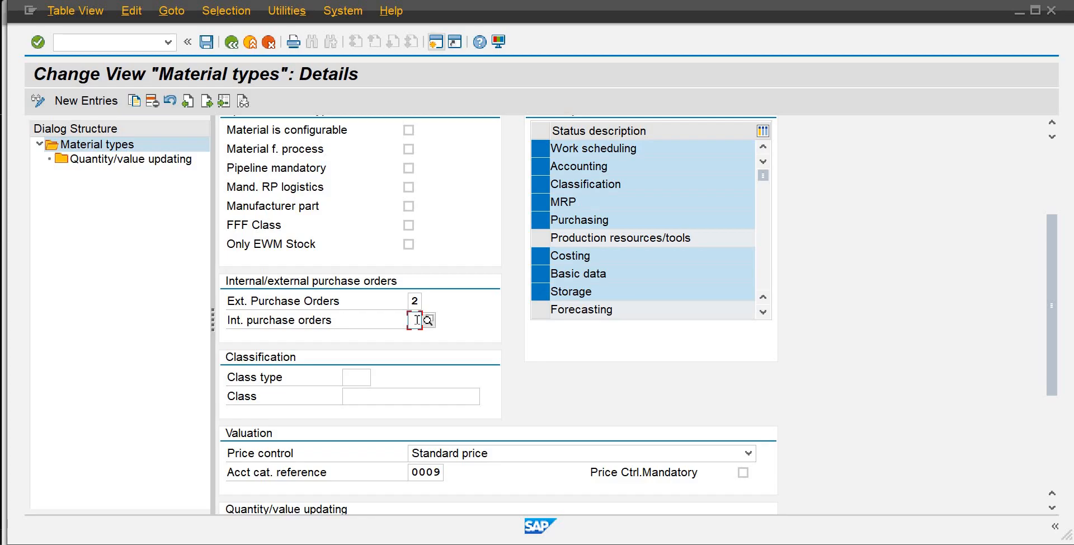
key(shift+Tab)
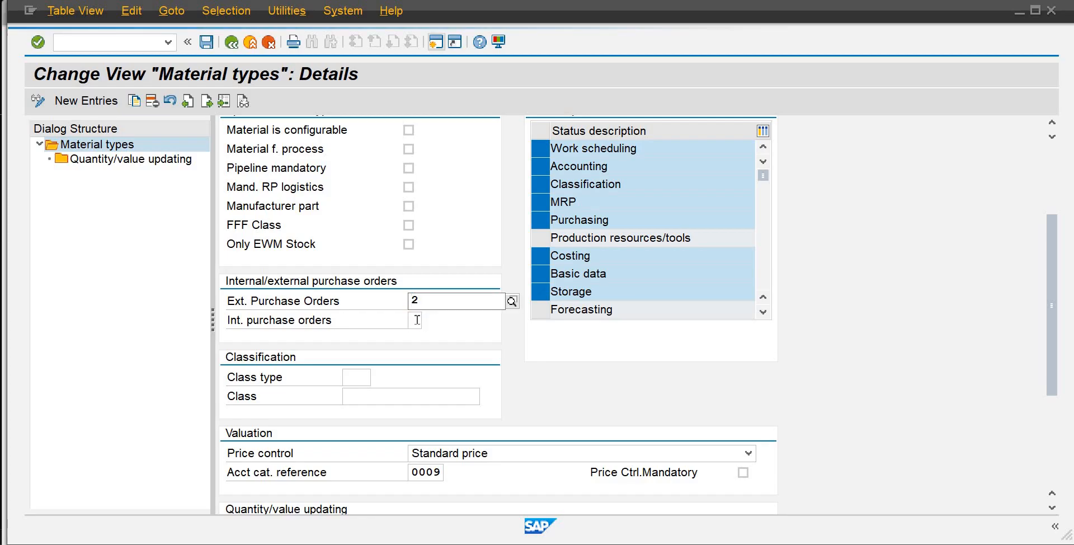
key(Delete)
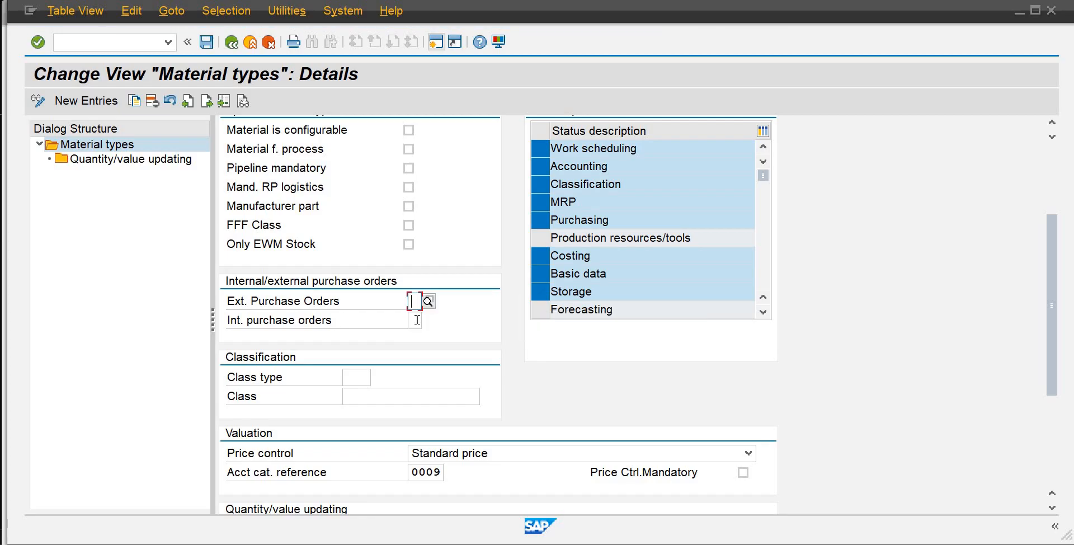
Clear the account category reference in the valuation settings of material type FERT.
click(441, 474)
key(BackSpace)
key(BackSpace)
key(BackSpace)
key(BackSpace)
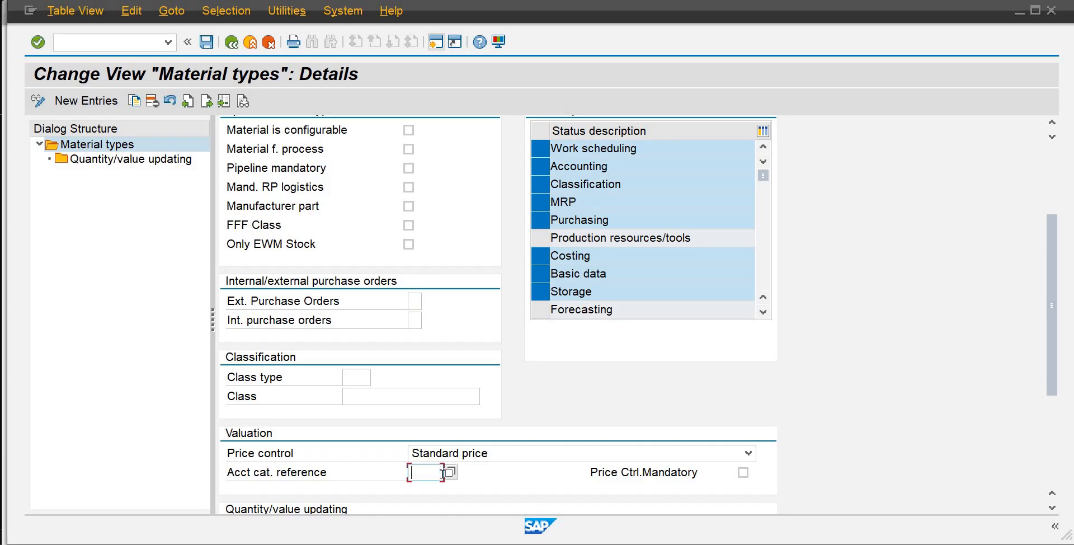
Allow external number assignment without check for material type FERT and save the change.
drag(1049, 309, 1037, 436)
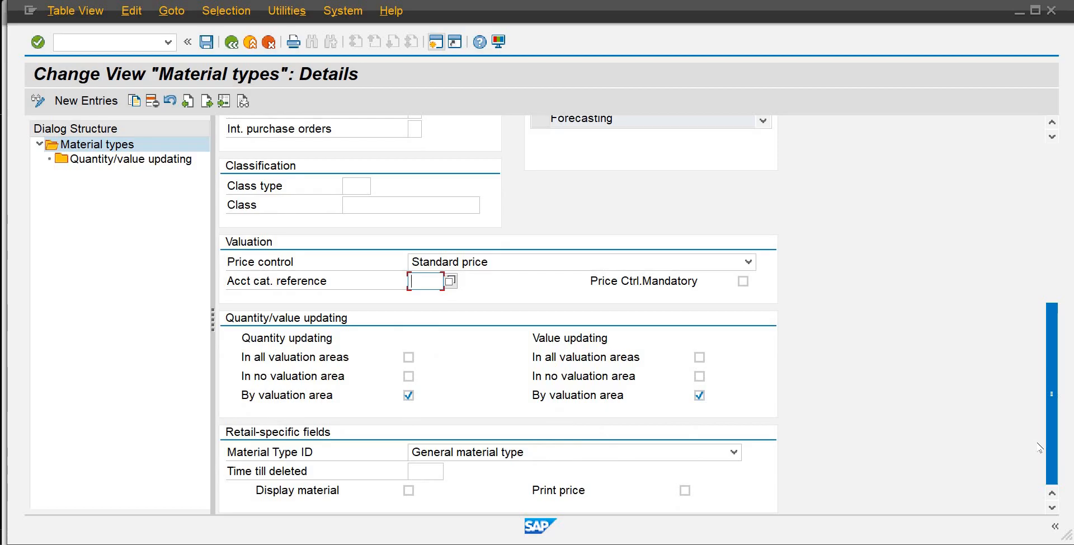
scroll(1048, 281, up, 5)
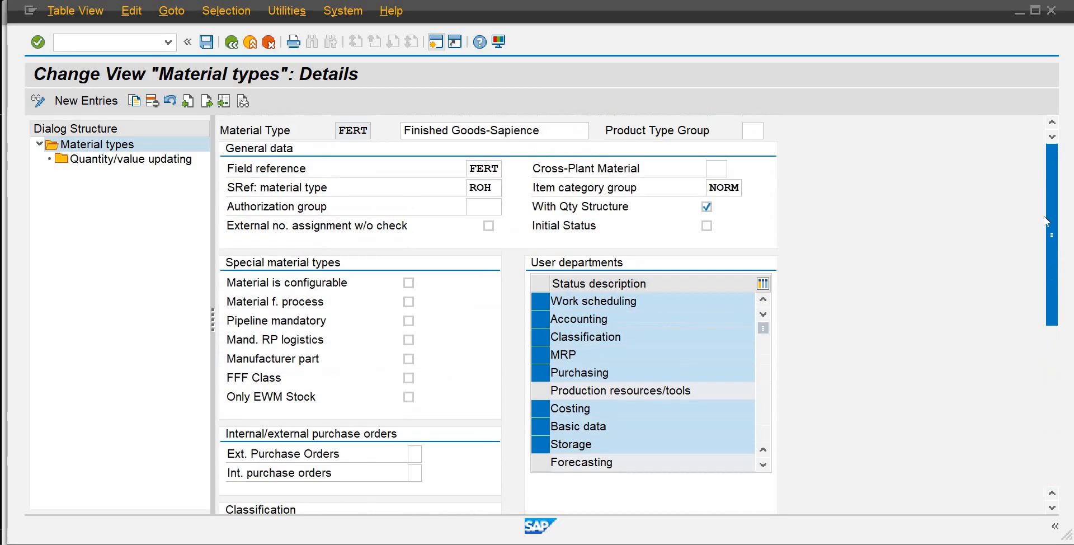
click(489, 226)
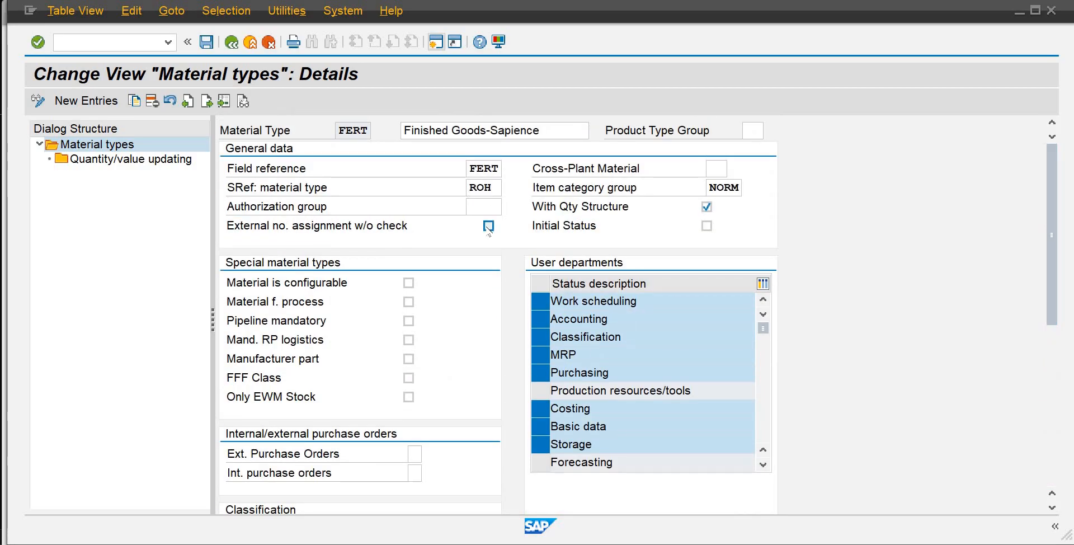
click(206, 43)
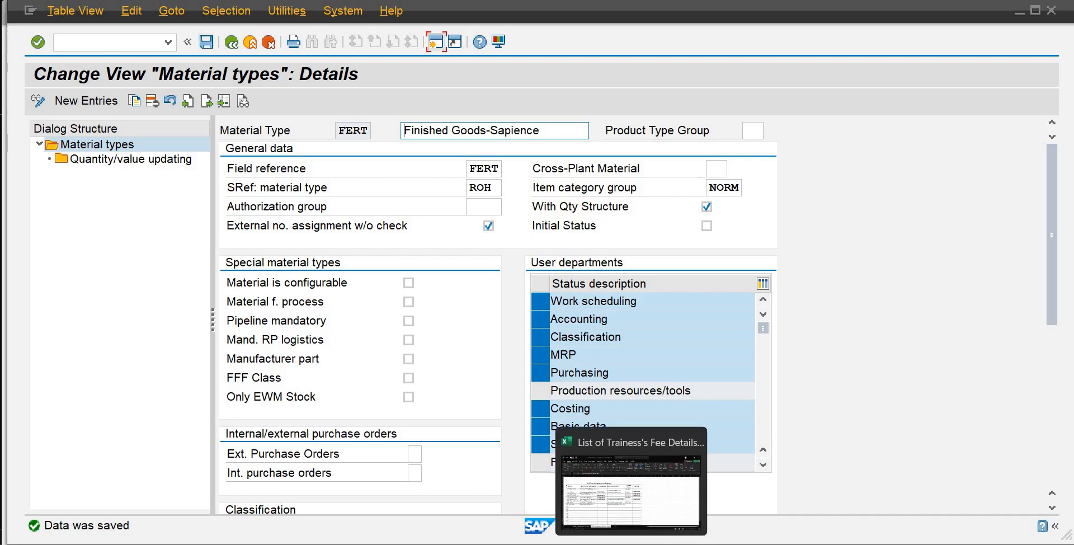
Return to the Create Material session and try to continue with the already entered material FGDB1001.
mouse_move(570, 543)
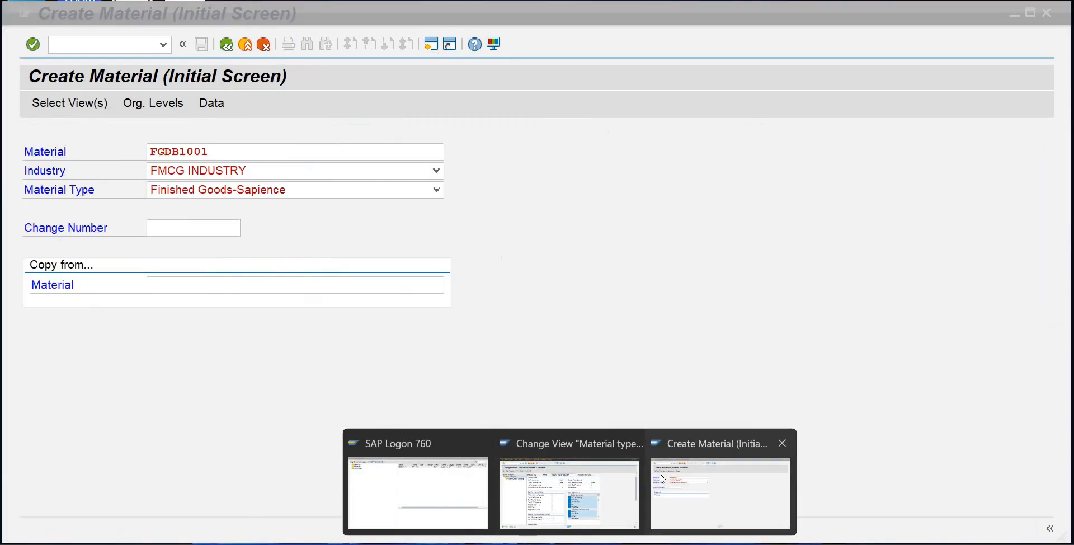
click(719, 492)
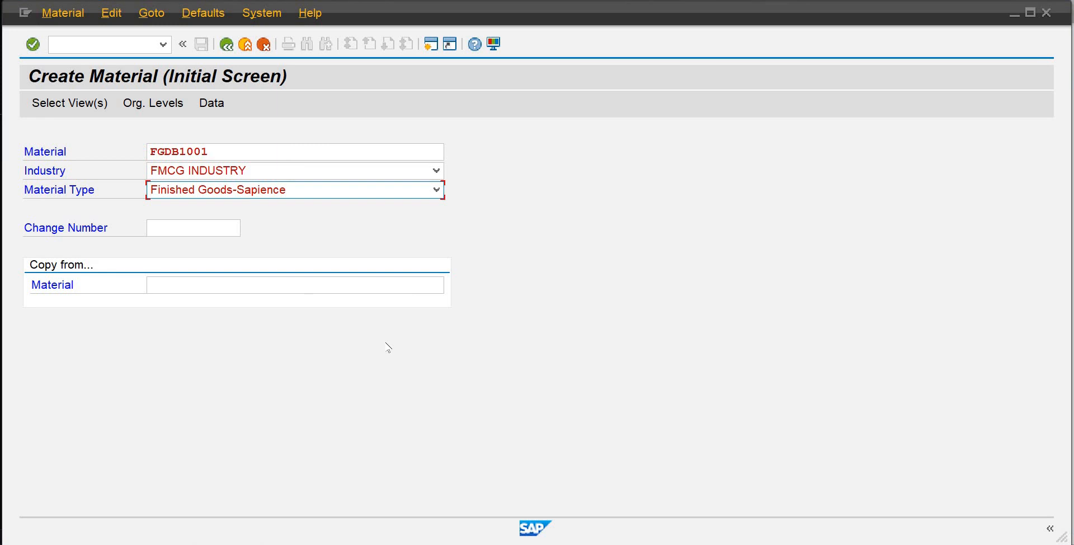
key(Return)
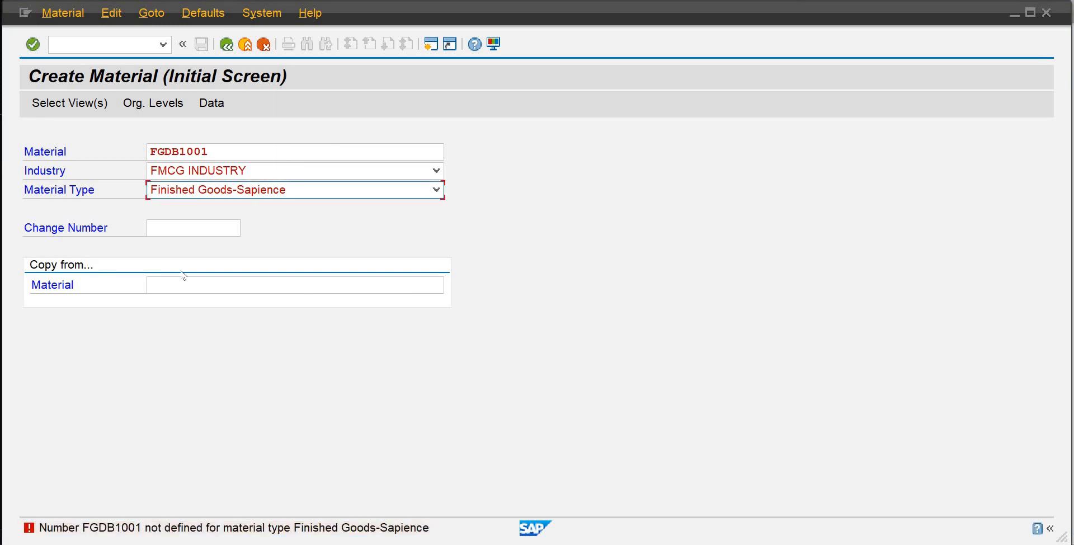
Restart transaction MMF1, enter material number FGDB1001 and proceed to the view selection.
click(118, 41)
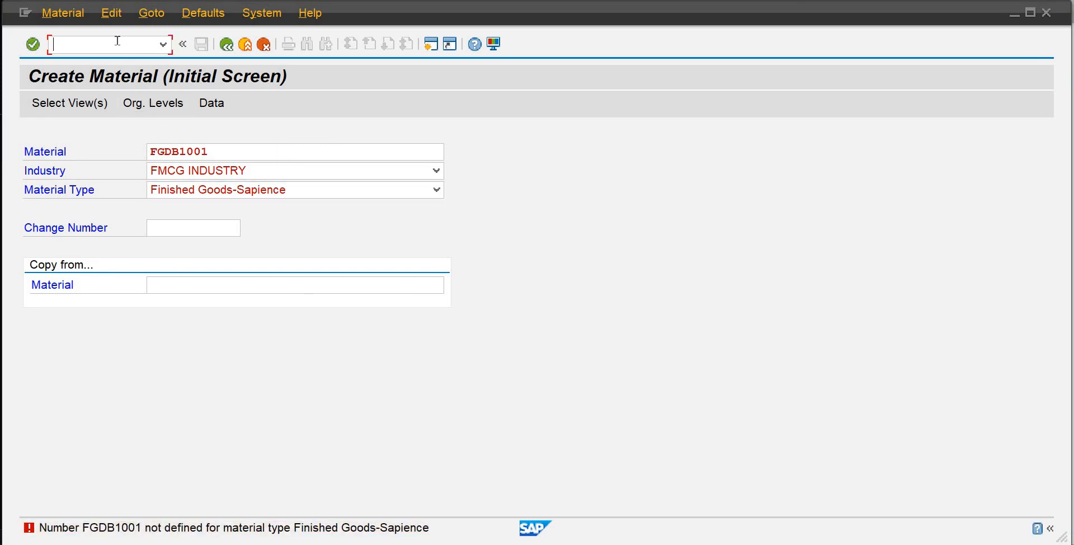
text(/nmmf1)
key(Return)
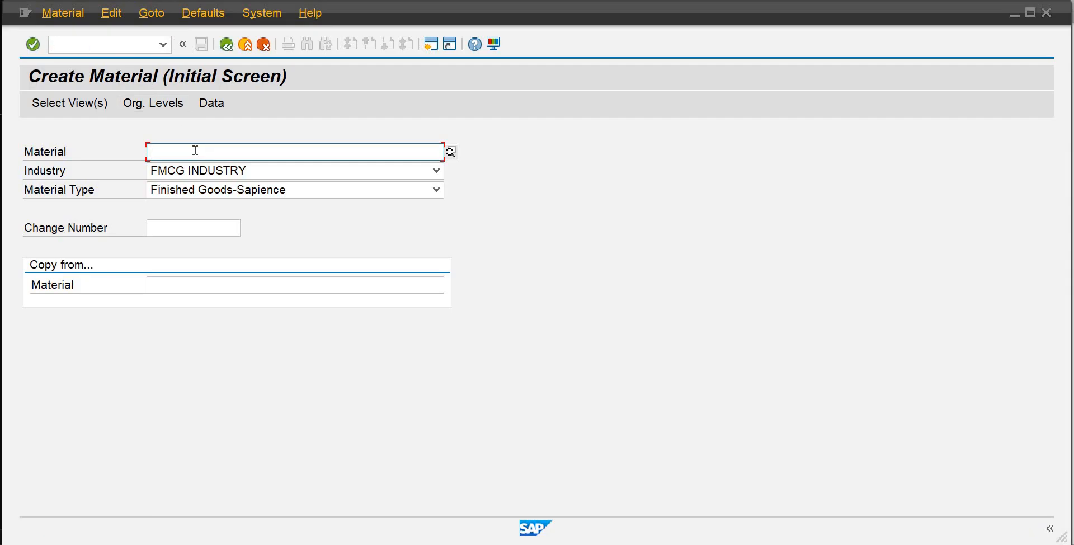
text(FGDB1001)
key(Return)
key(Return)
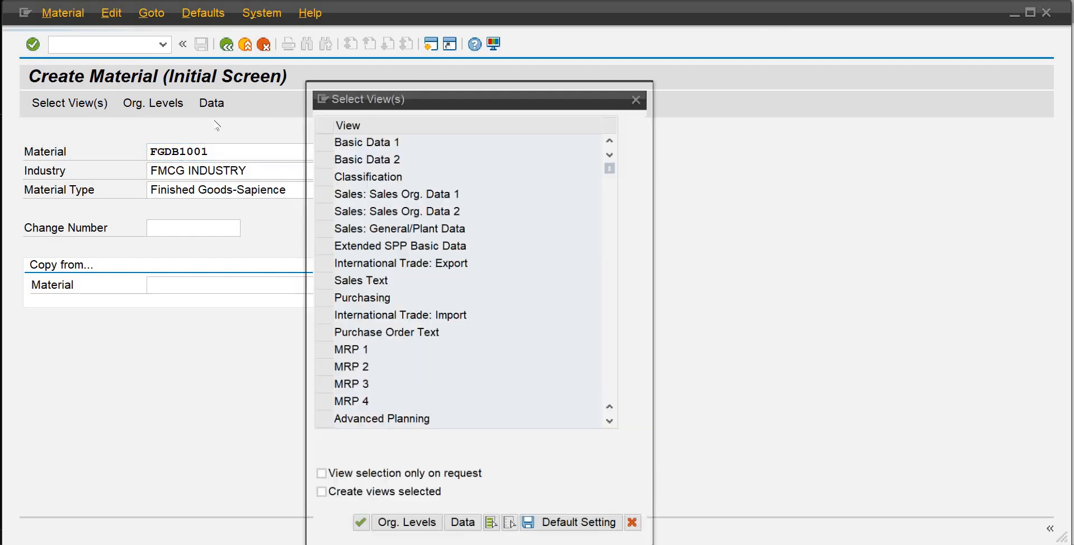
Select the views Basic Data 1, Sales: Sales Org. Data 1 and Sales: General/Plant Data for material FGDB1001.
click(319, 136)
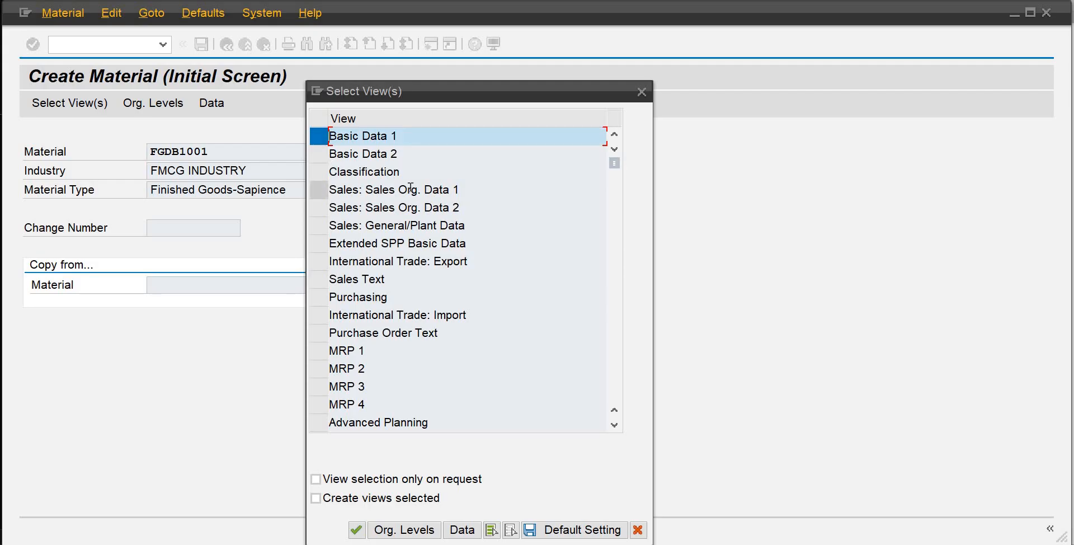
click(318, 190)
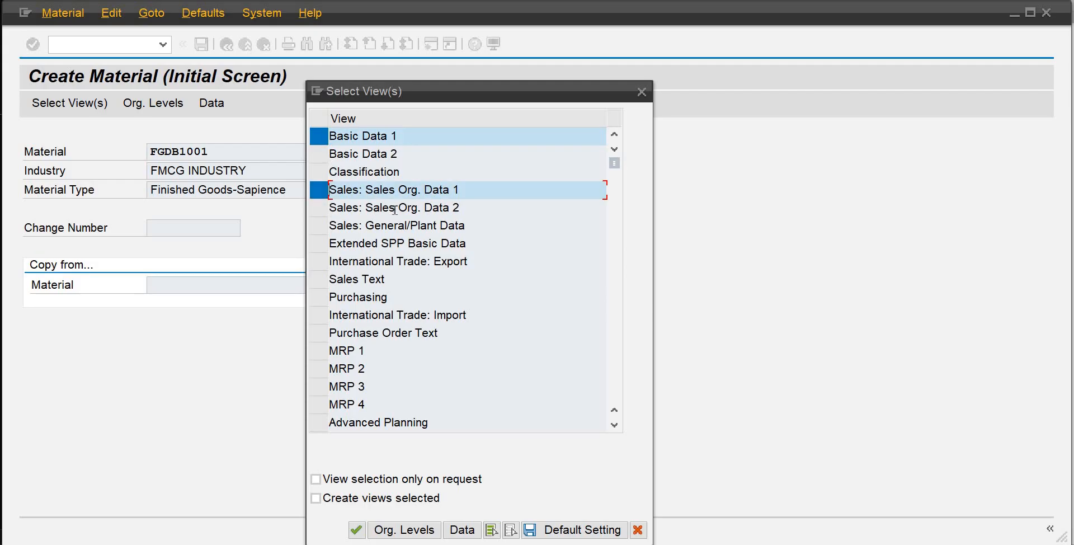
click(317, 209)
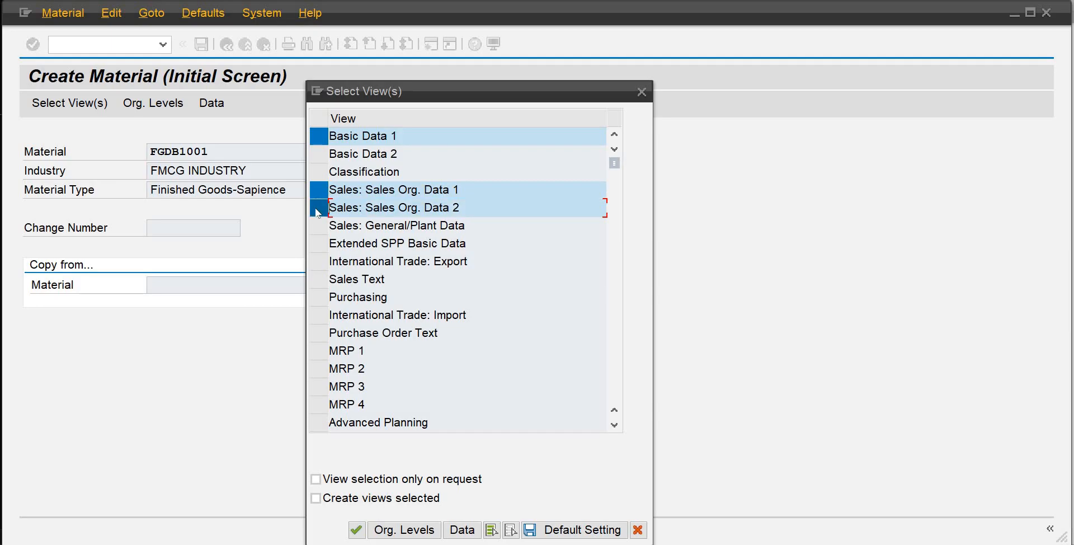
click(317, 210)
click(318, 225)
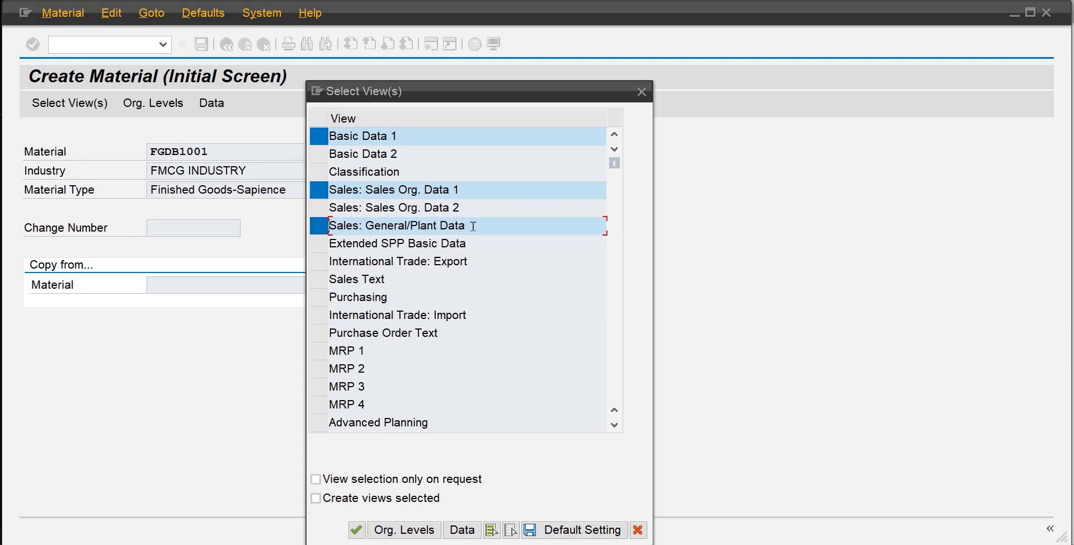
Add the General Plant Data / Storage 1 and Accounting 1 views and confirm the view selection.
click(615, 427)
click(615, 427)
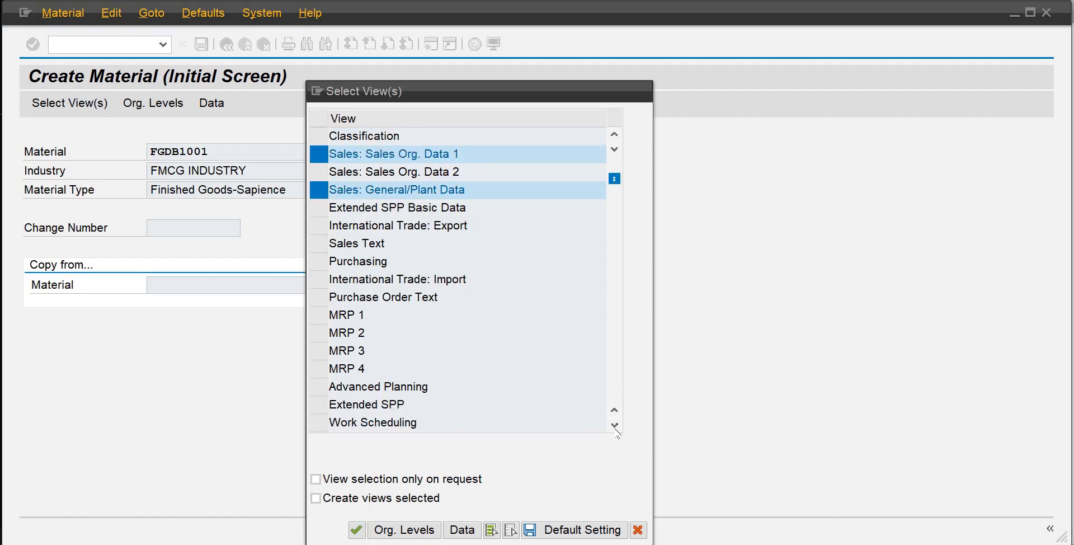
click(615, 427)
click(616, 425)
click(615, 425)
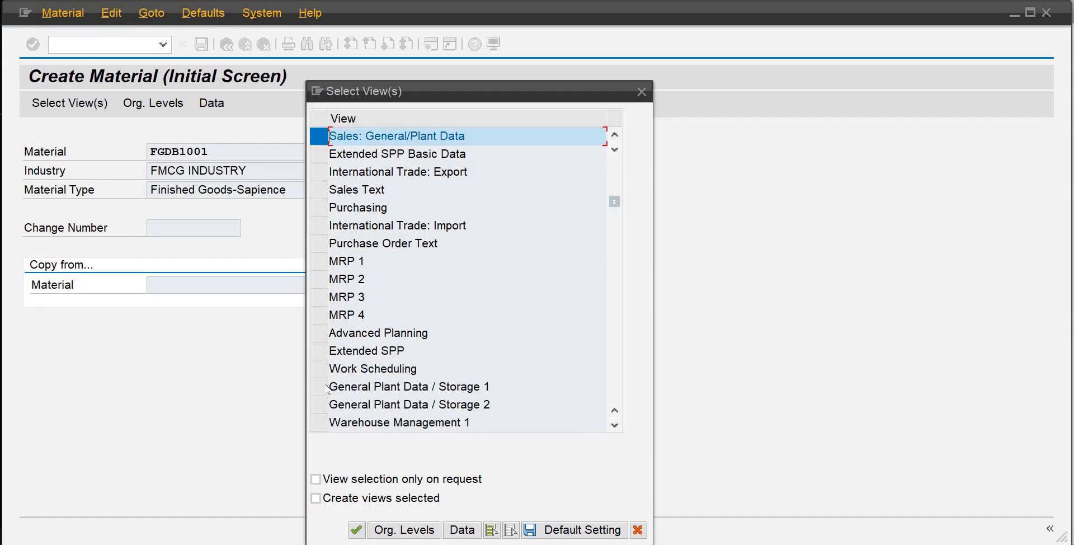
click(328, 388)
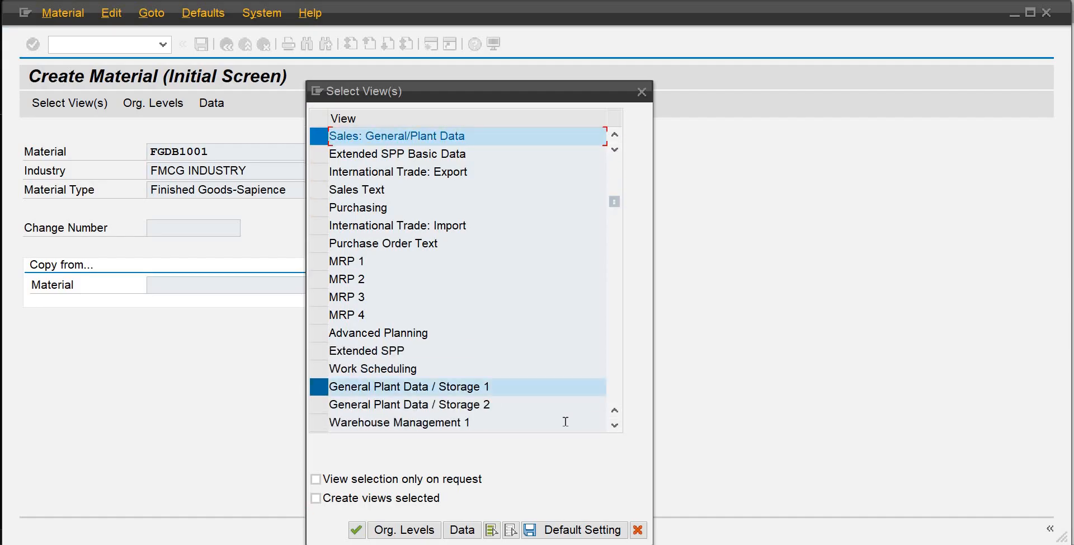
click(615, 425)
click(616, 425)
click(615, 425)
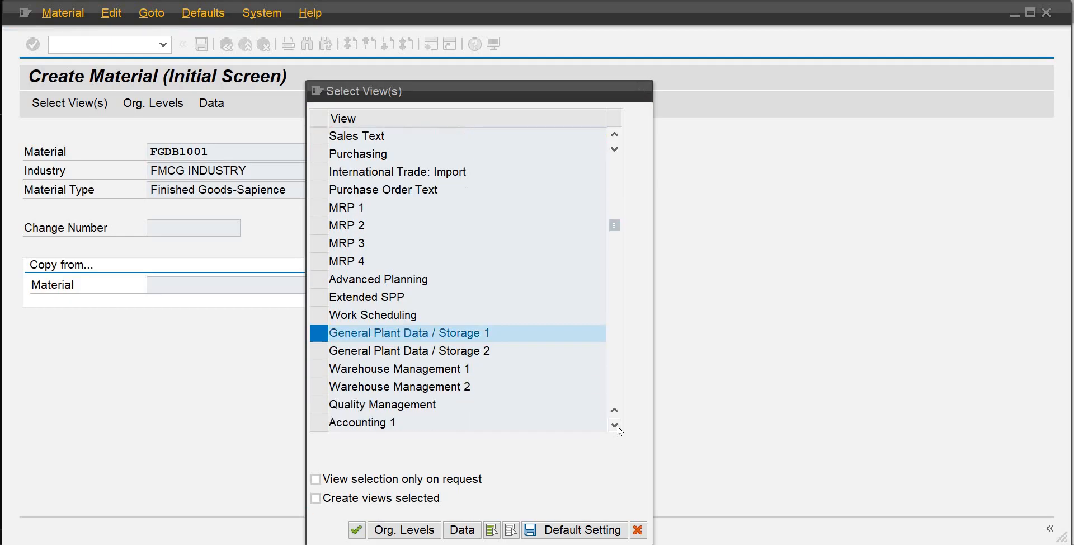
click(615, 425)
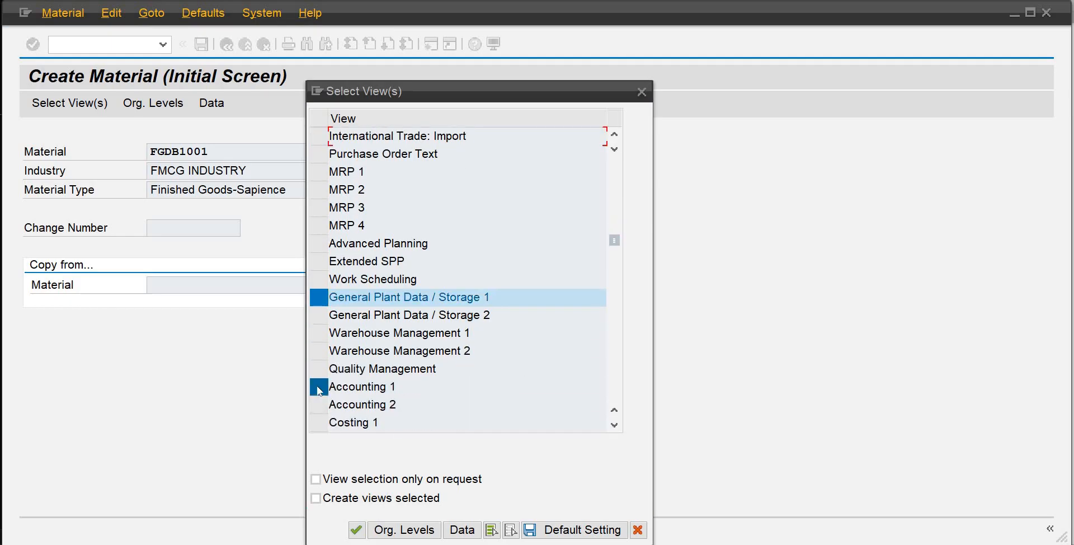
click(319, 388)
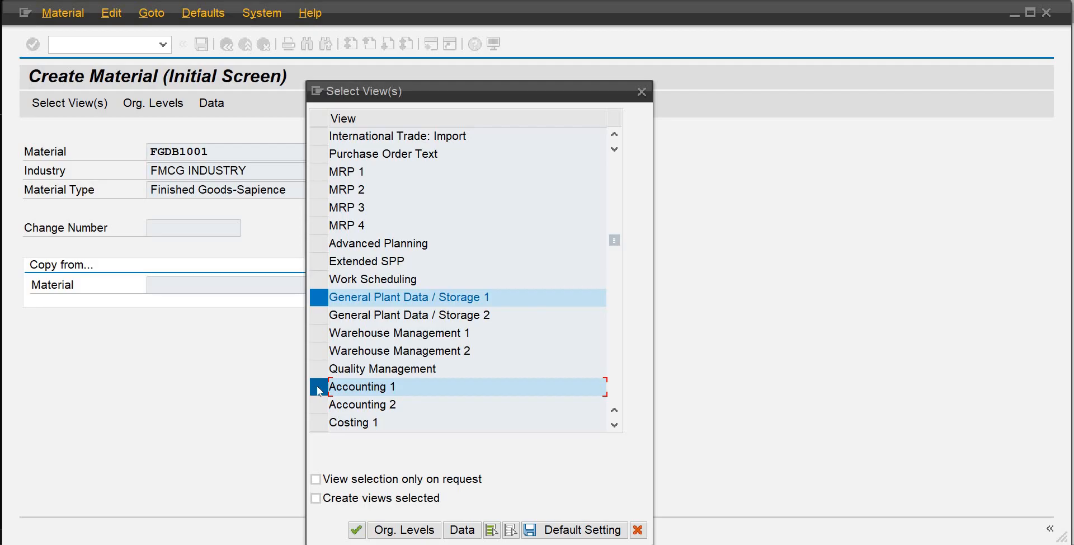
key(Return)
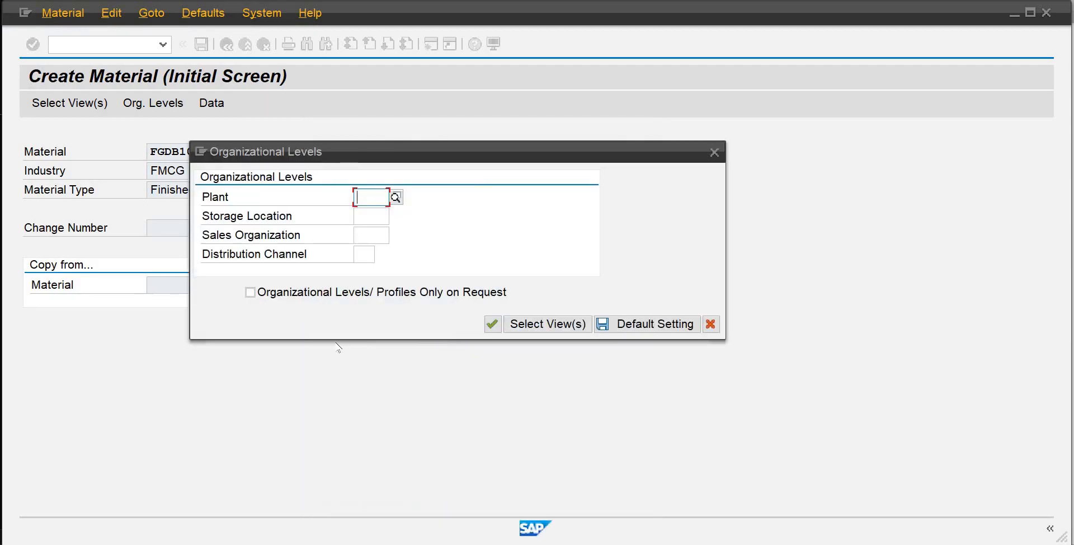
Enter plant PLD1, storage location SL01, sales organization SODB and distribution channel SD as organizational levels and confirm them.
text(pld1)
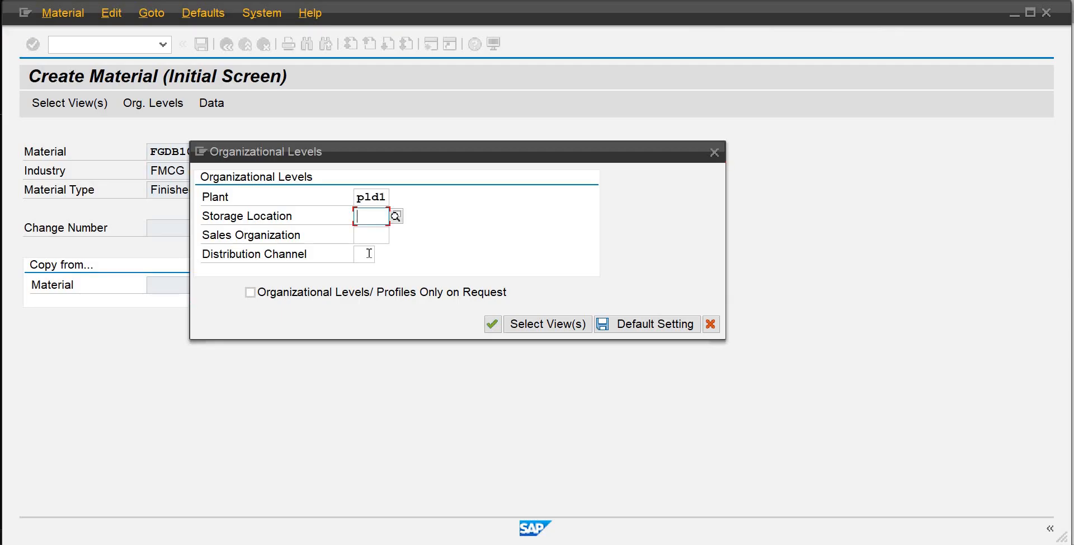
text(sl01)
key(Return)
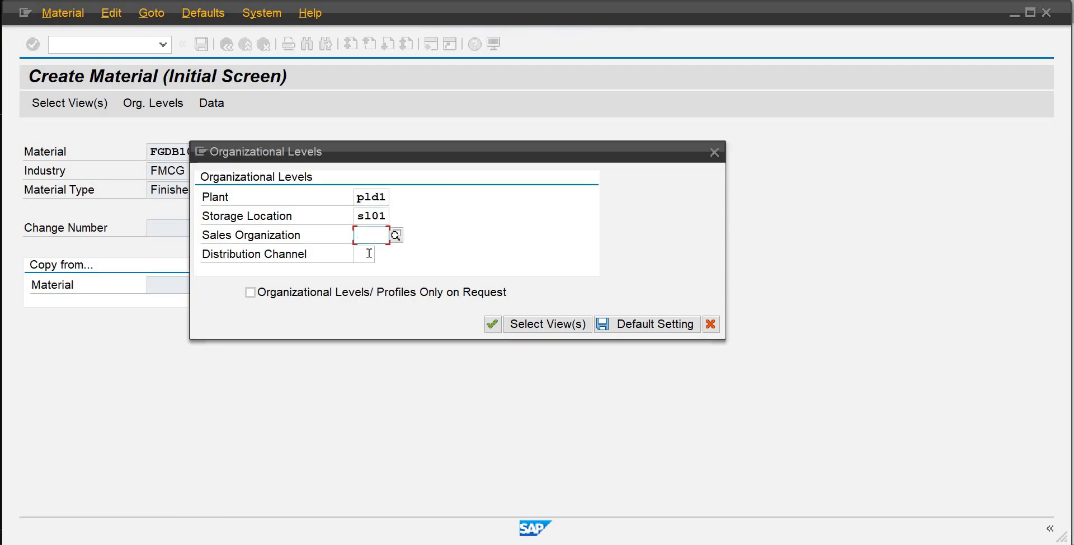
text(so)
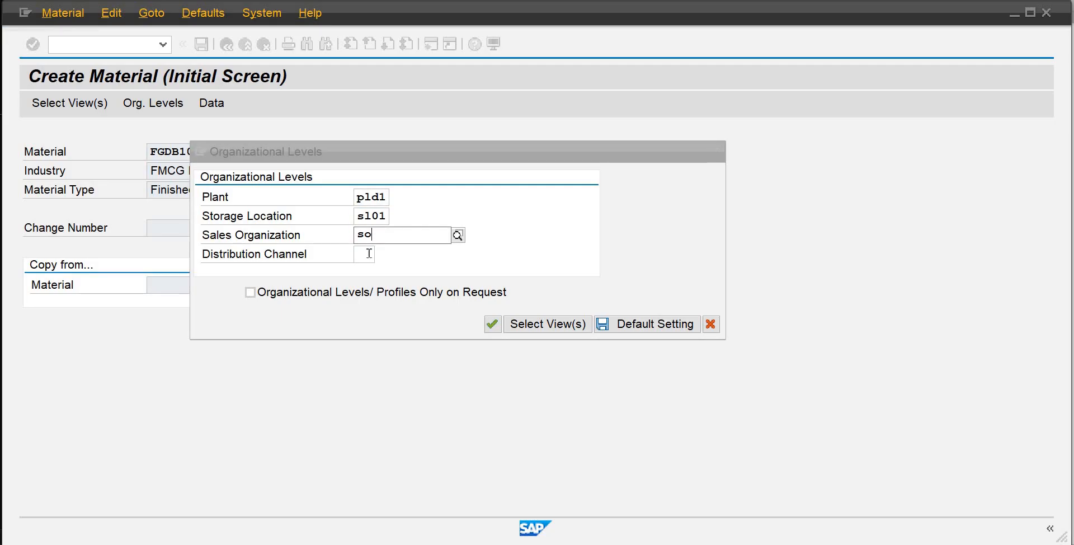
text(db)
key(Return)
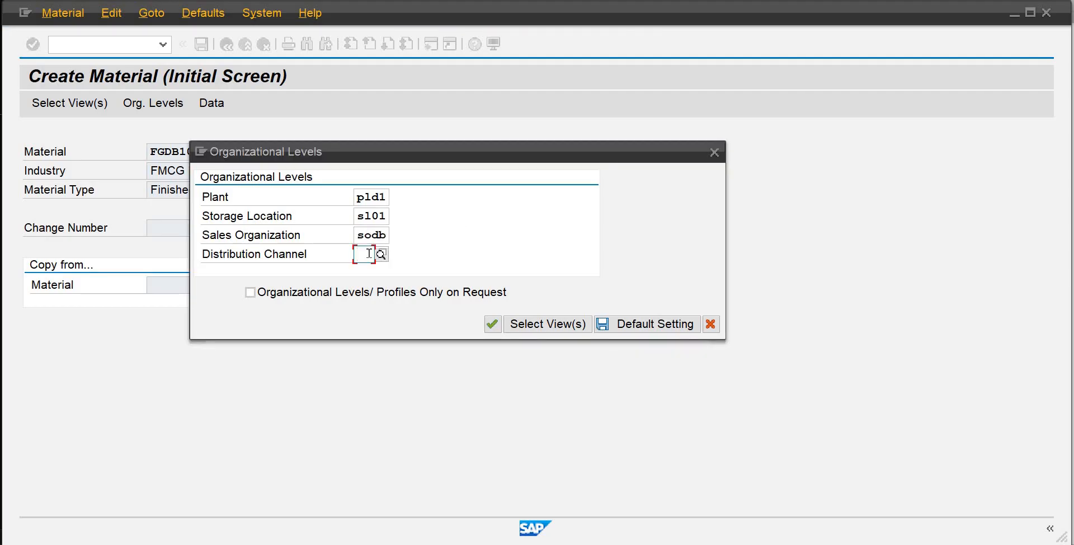
text(sd)
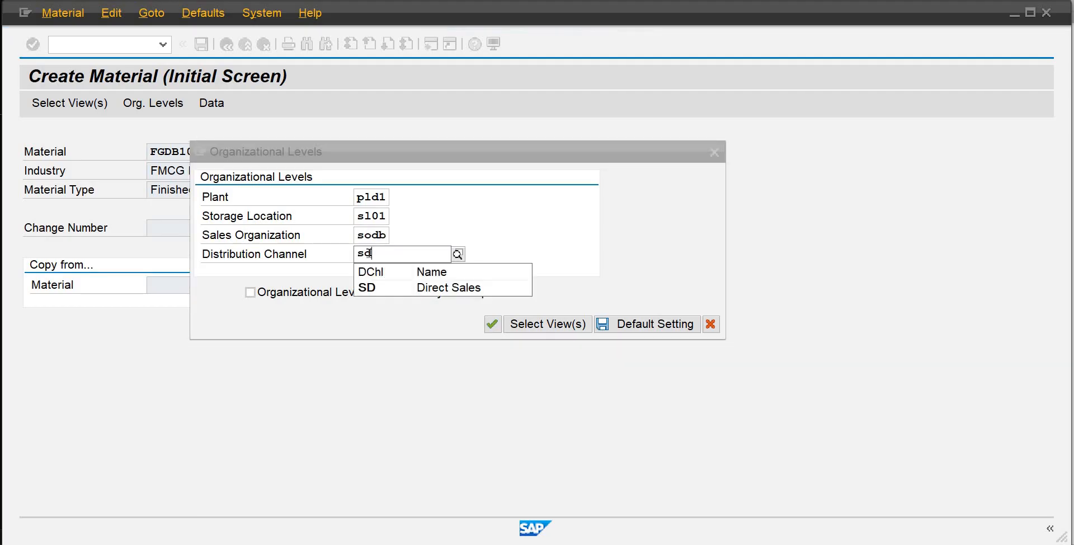
click(379, 288)
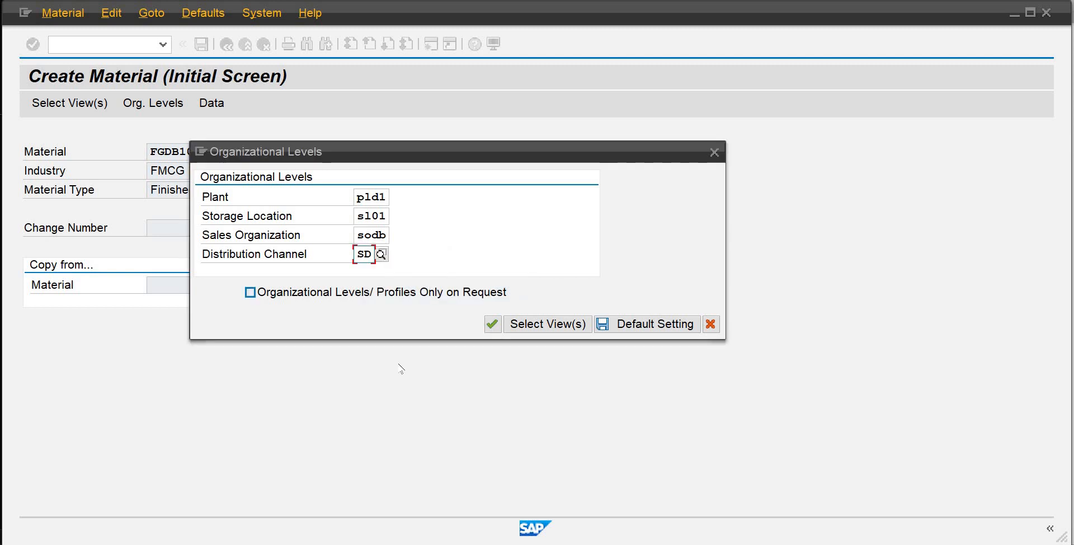
key(Return)
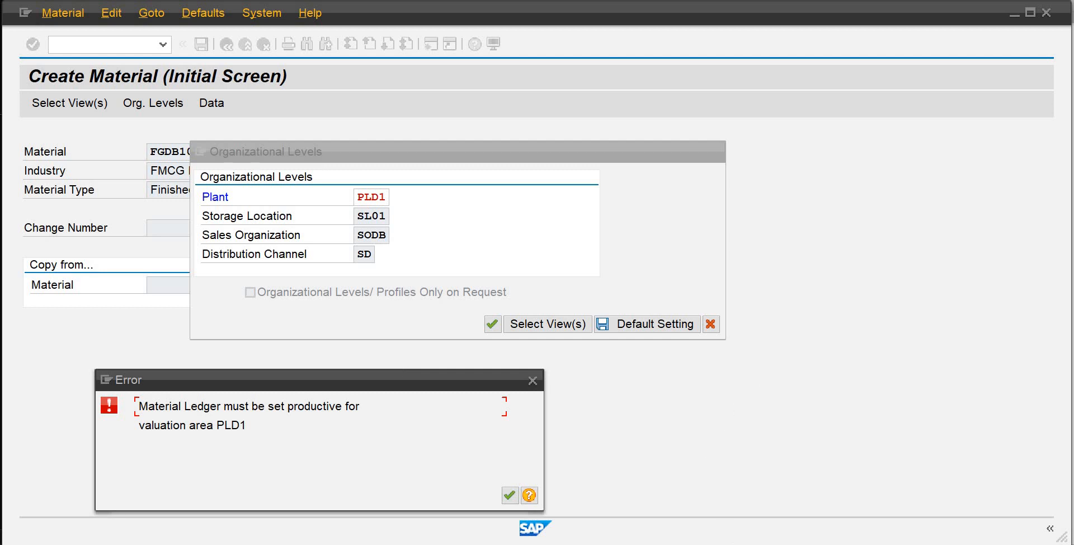
Read the detailed help on the Material Ledger error for plant PLD1 and dismiss the error message.
click(736, 490)
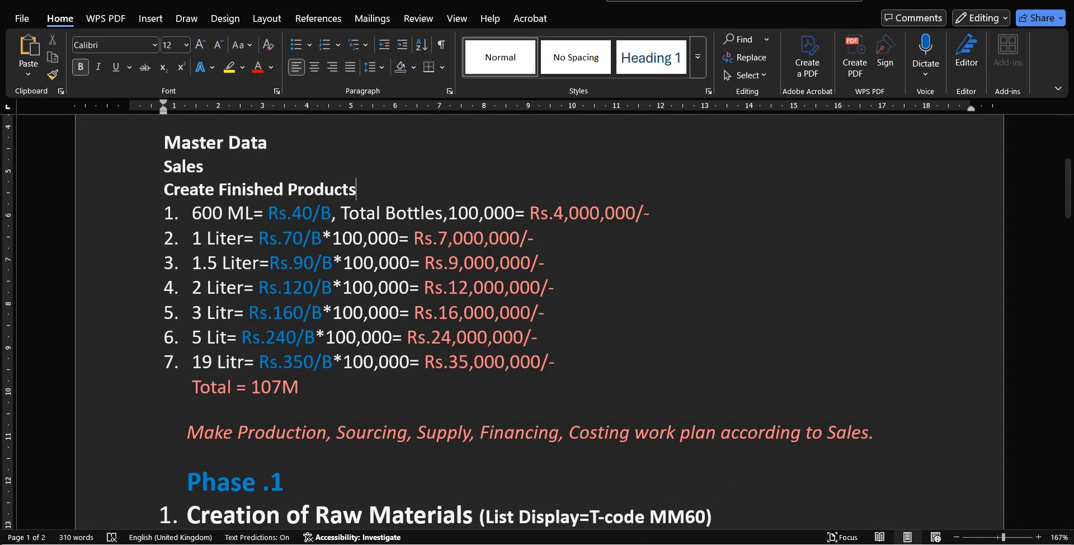
mouse_move(646, 509)
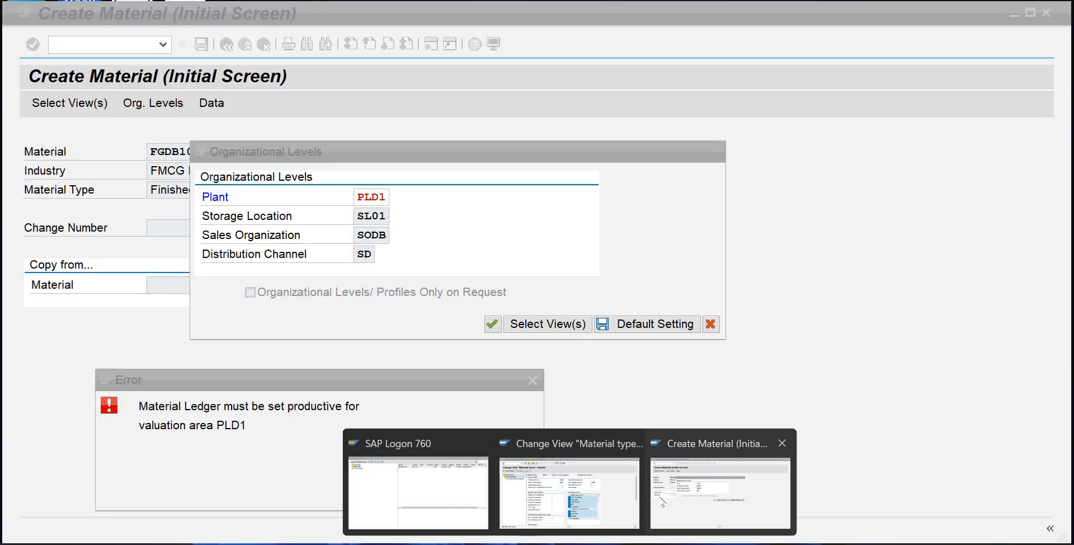
click(661, 499)
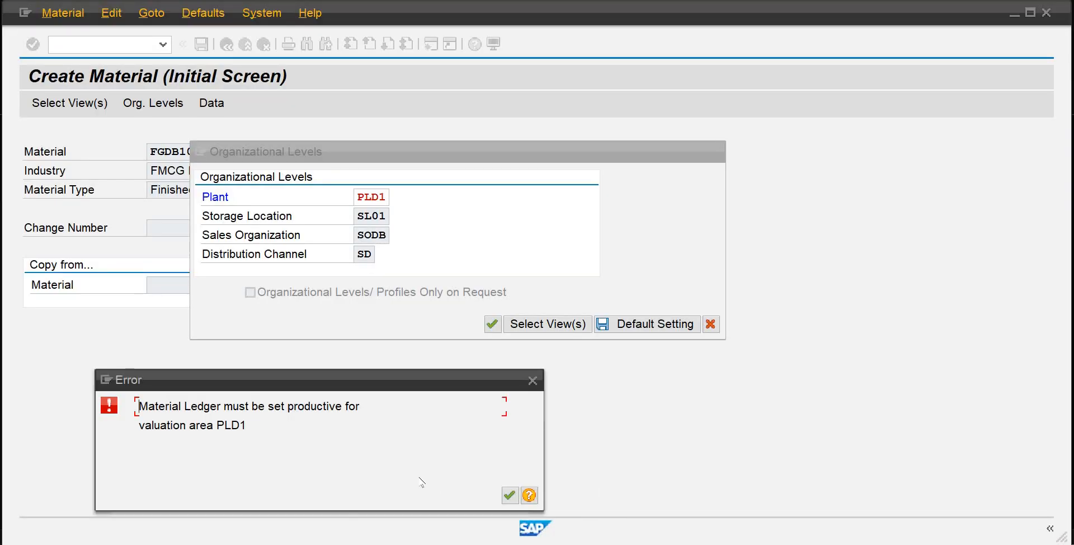
drag(220, 406, 134, 399)
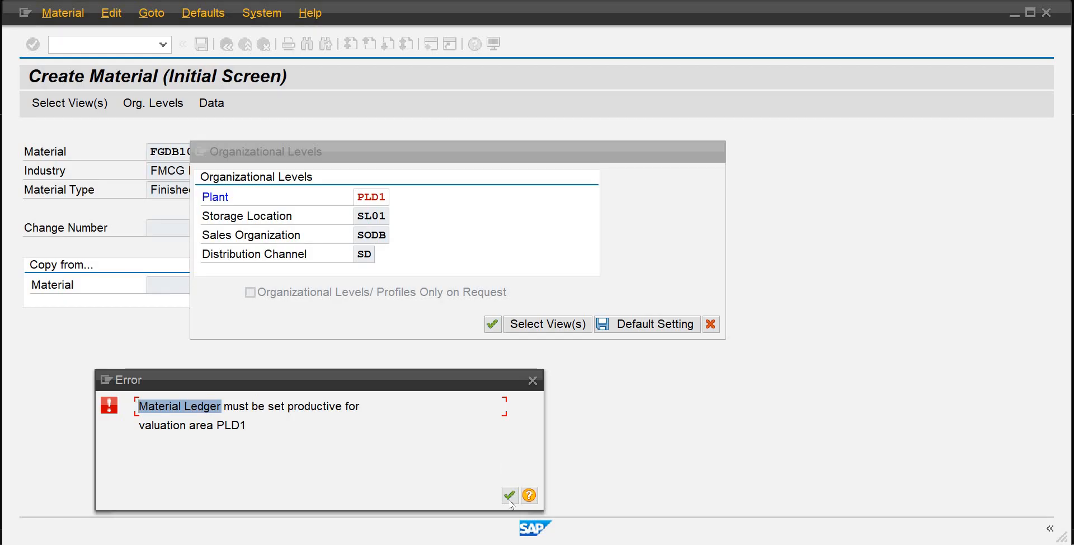
click(529, 495)
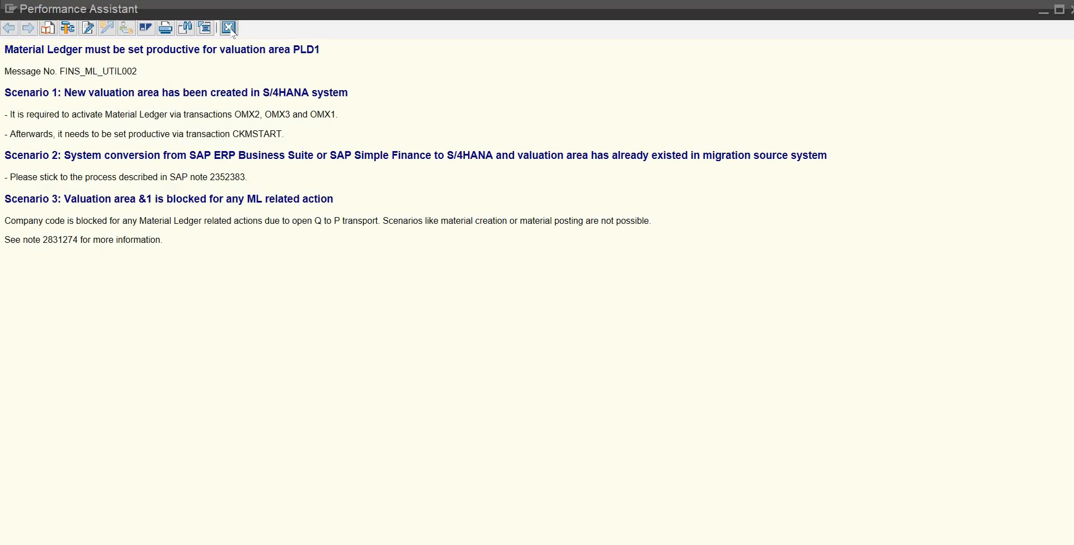
click(229, 28)
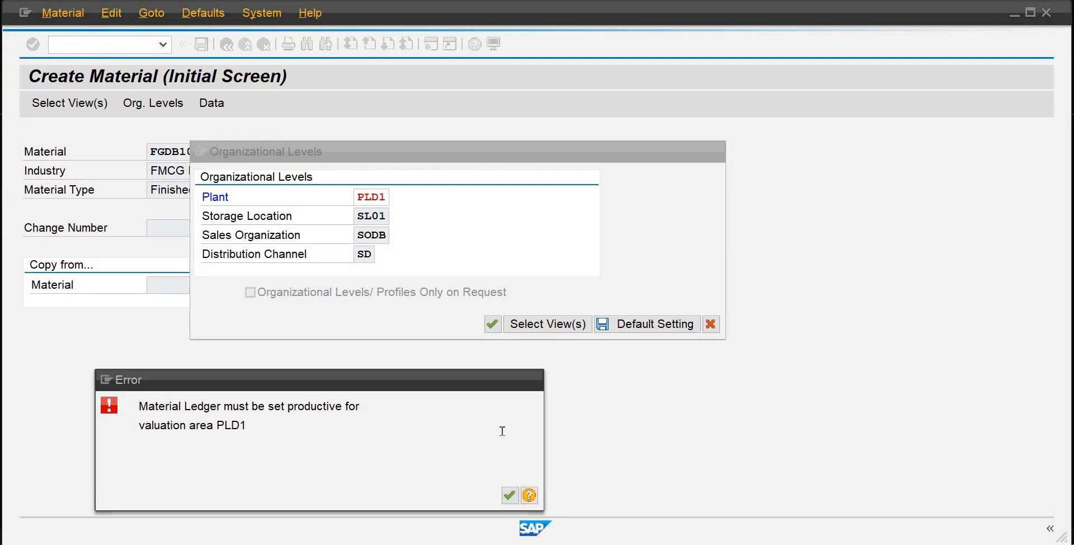
key(Return)
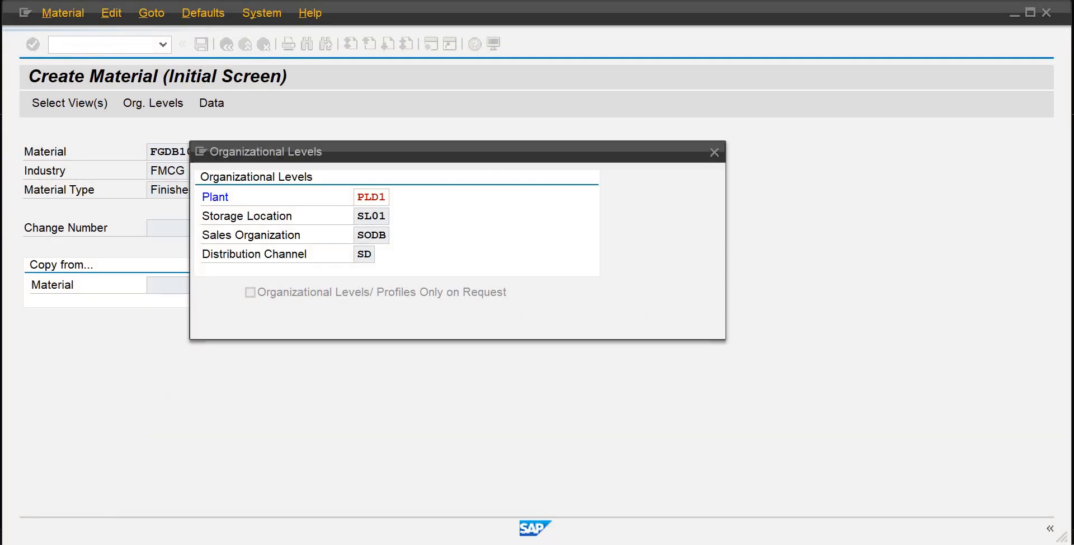
Switch to the material types session, return to the IMG structure and collapse the Logistics - General node.
mouse_move(528, 542)
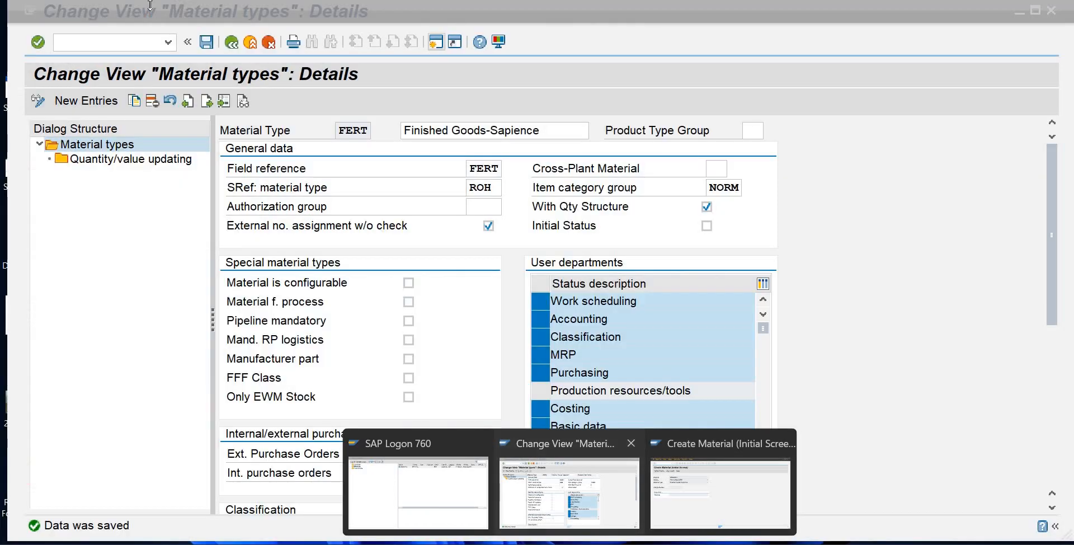
click(620, 503)
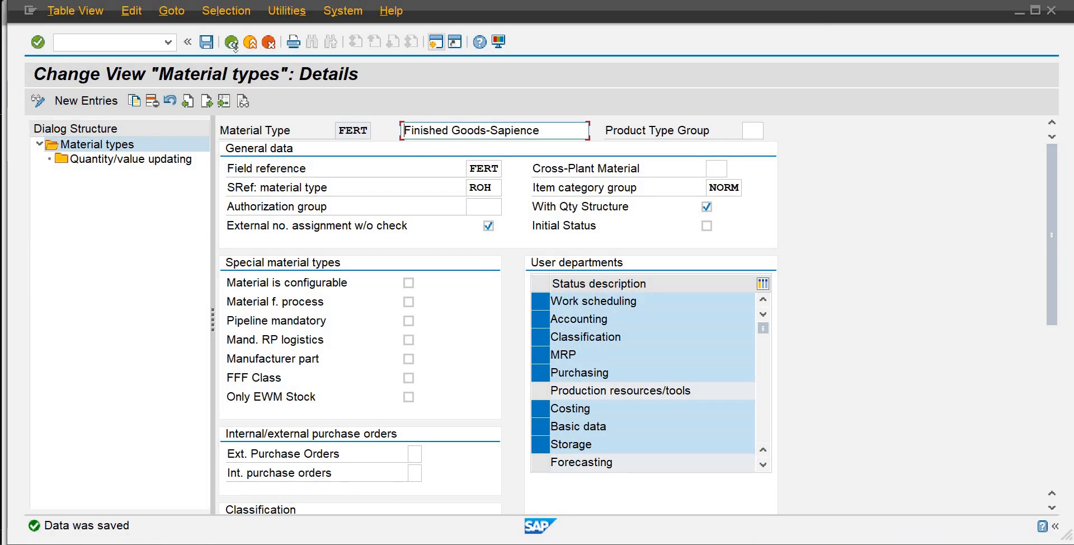
click(231, 43)
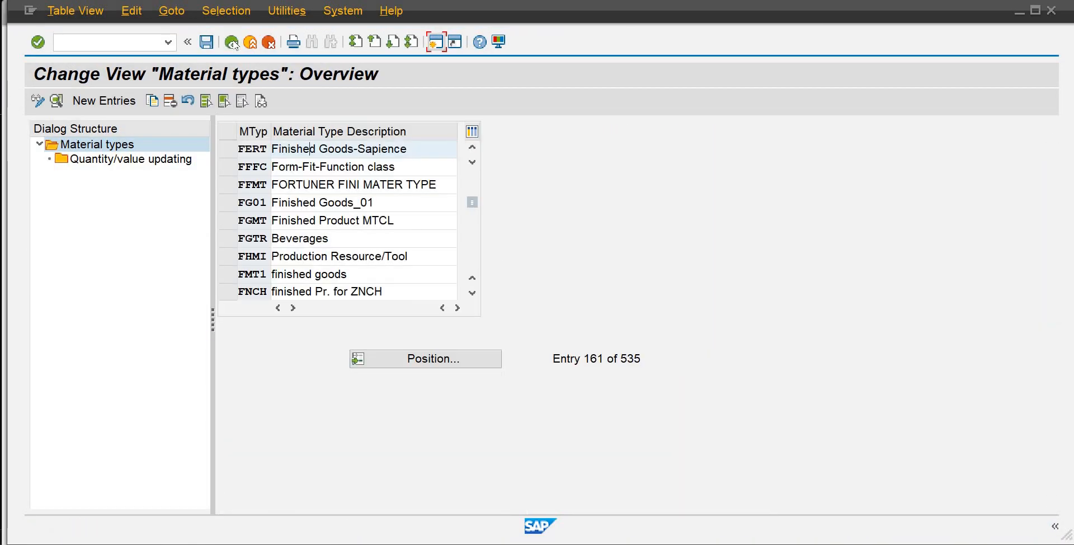
click(234, 45)
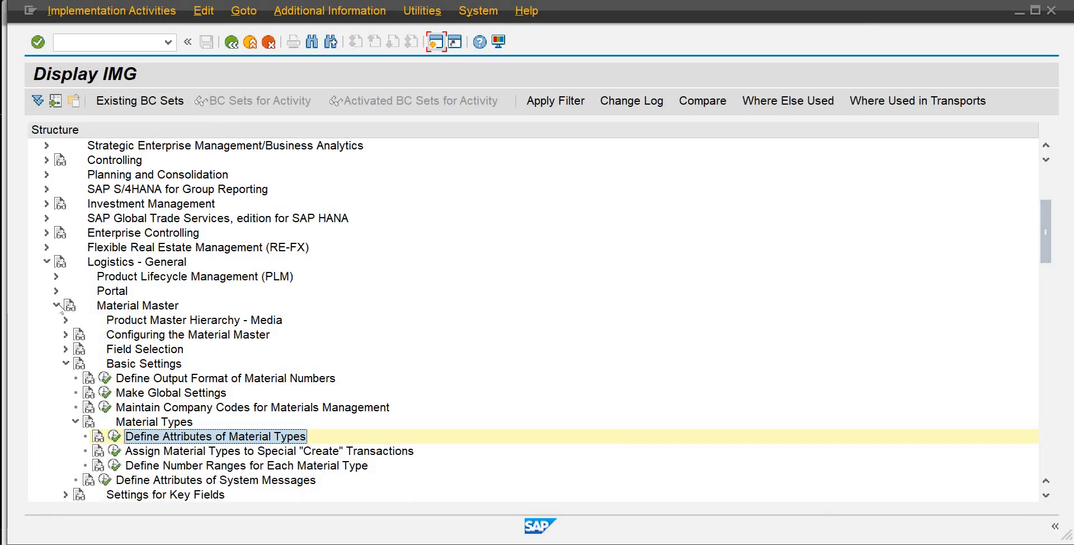
click(56, 305)
click(47, 262)
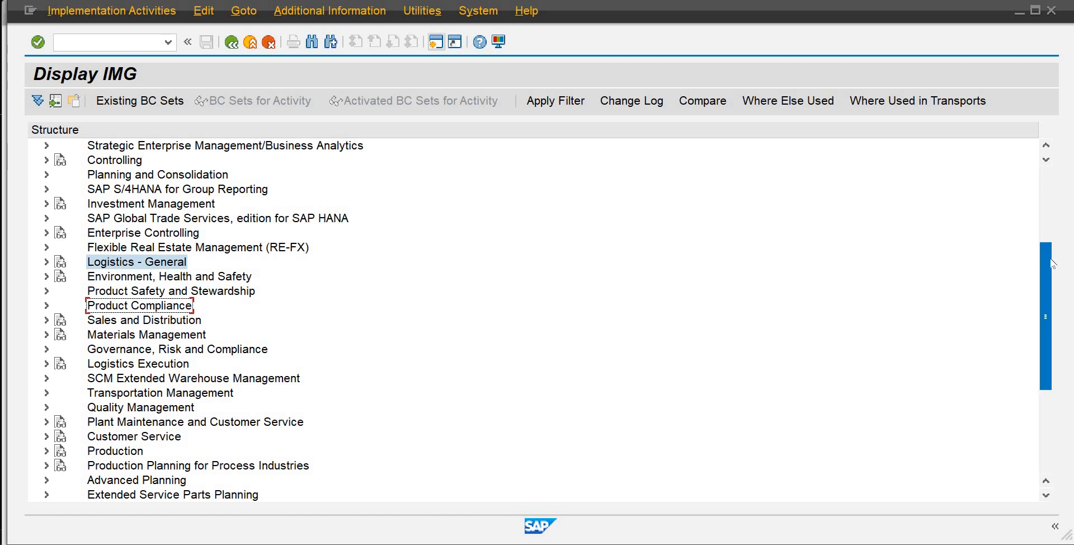
Expand Controlling, Product Cost Controlling and Actual Costing/Material Ledger in the IMG structure.
drag(1051, 263, 1052, 307)
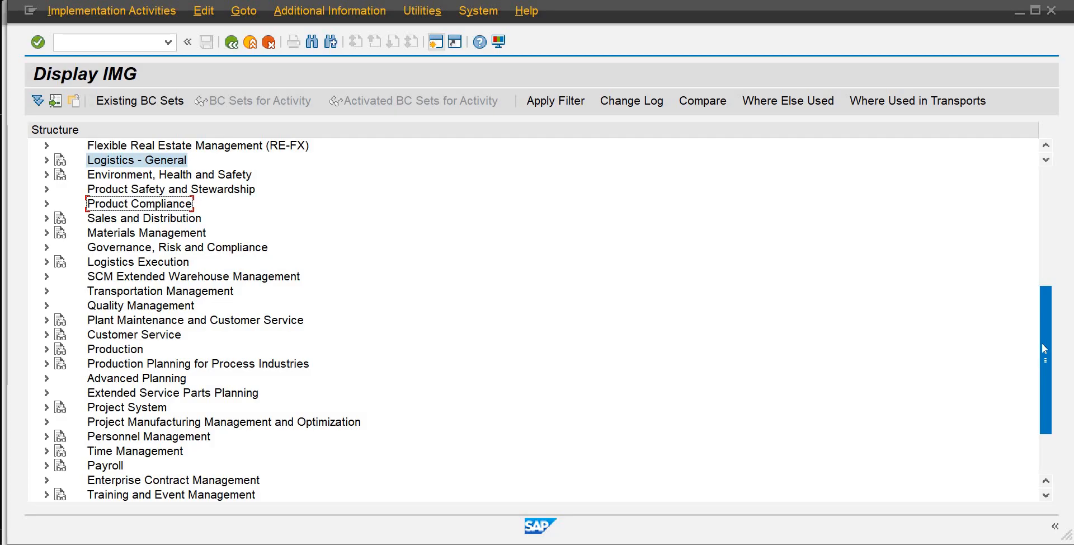
drag(1042, 344, 1035, 219)
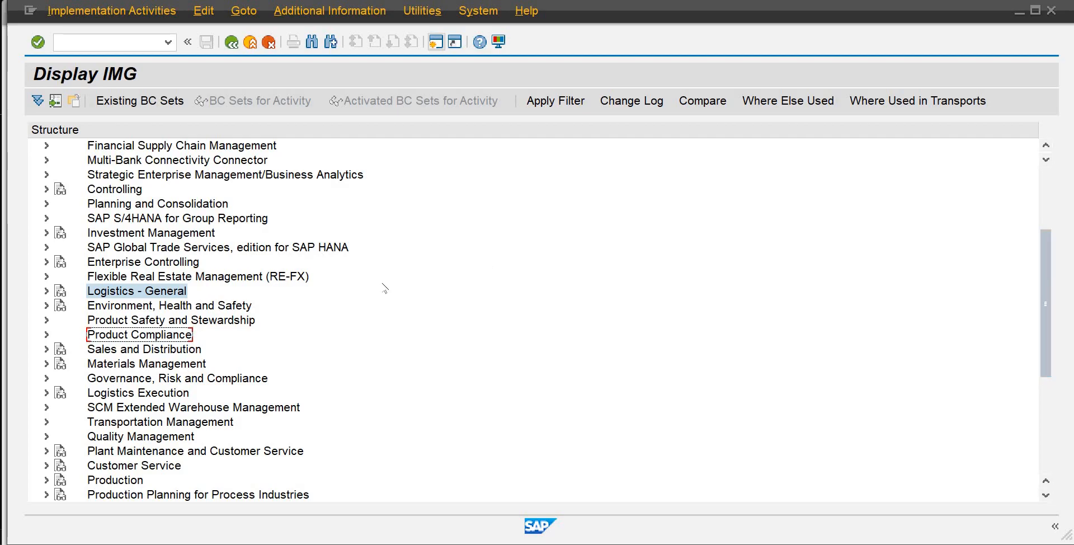
click(47, 189)
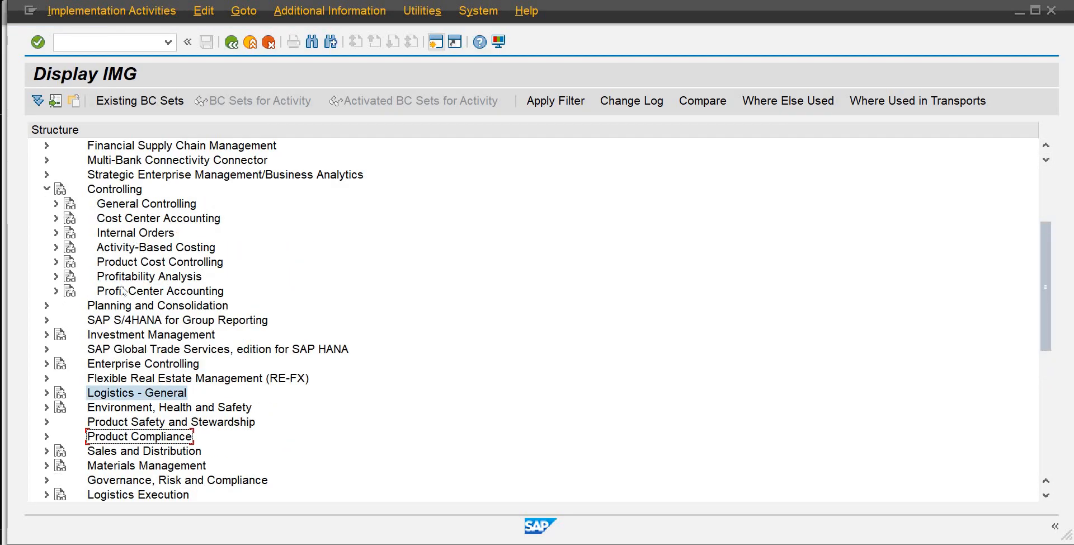
click(56, 261)
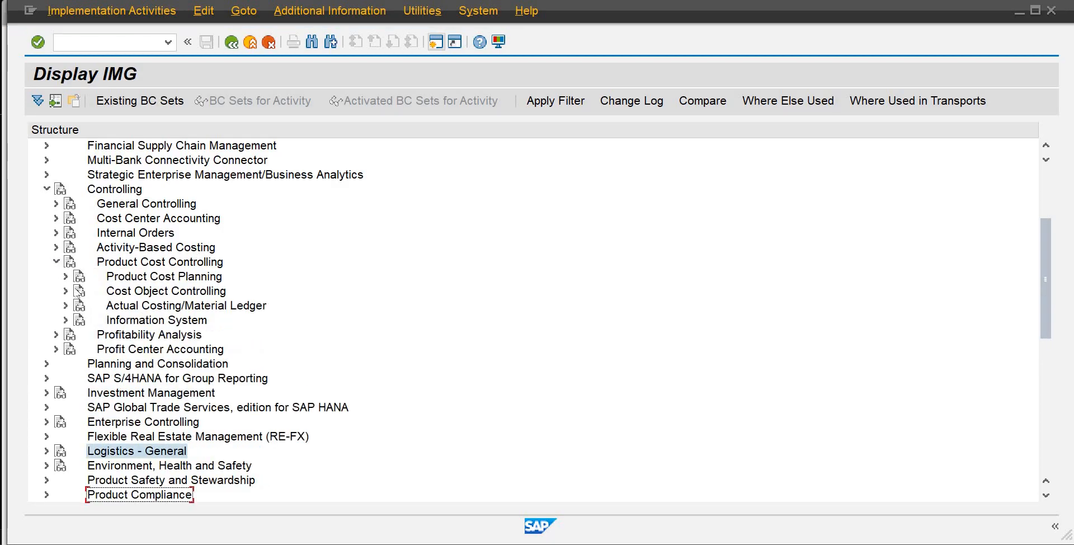
click(146, 307)
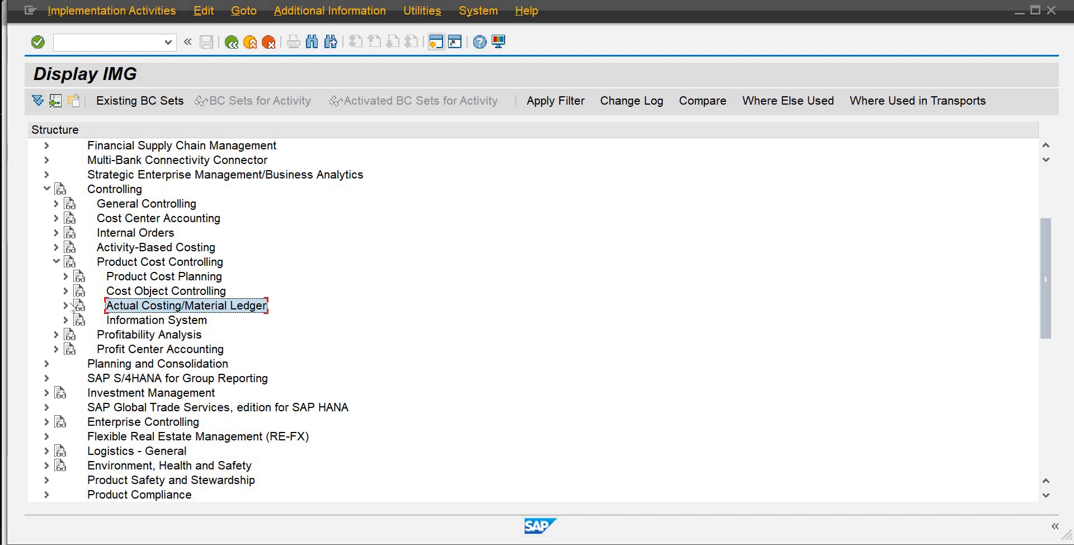
click(66, 305)
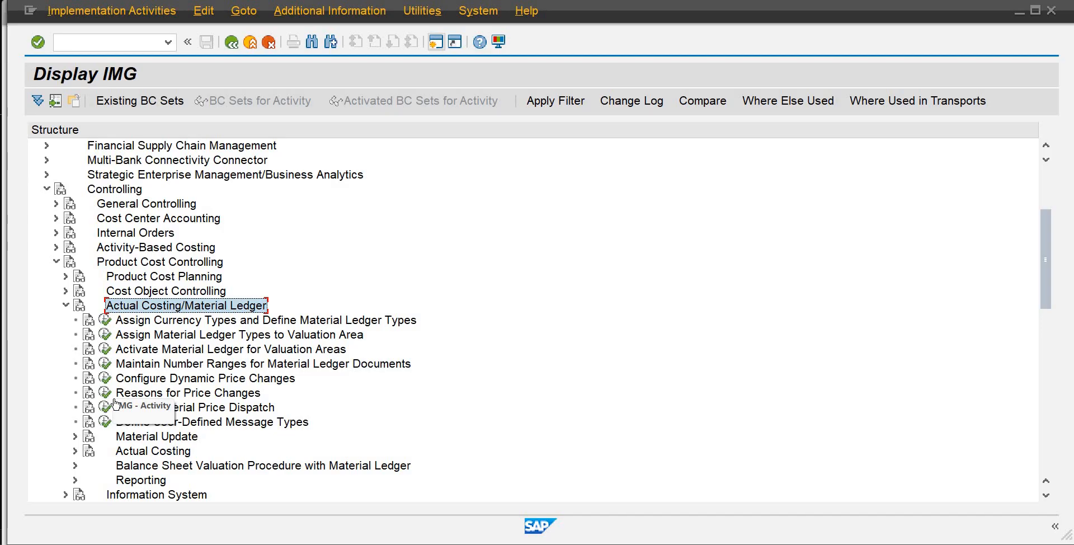
Open the Activate Material Ledger activity for valuation areas and look up the entry for valuation area PLD1.
click(105, 349)
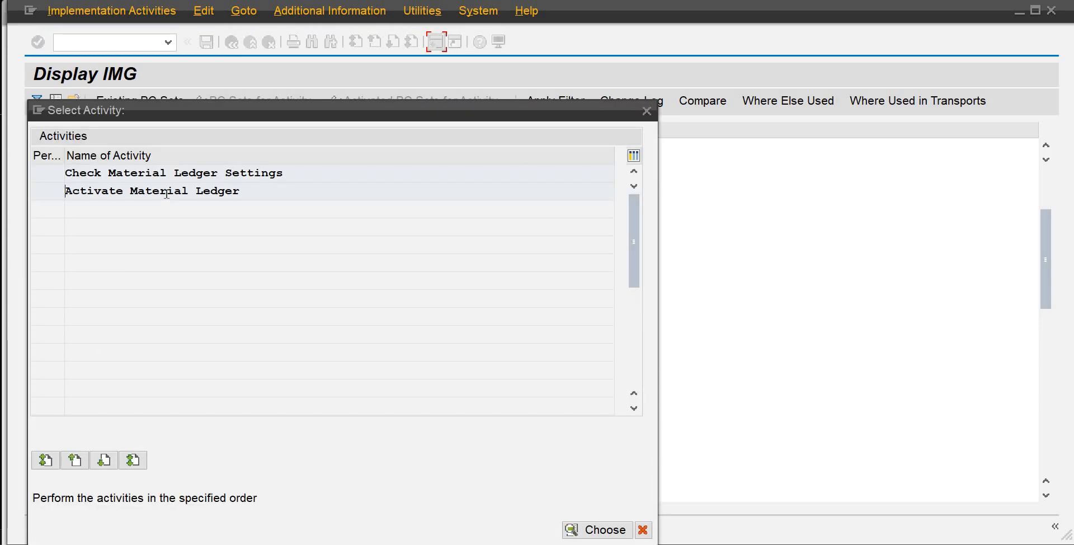
double_click(167, 190)
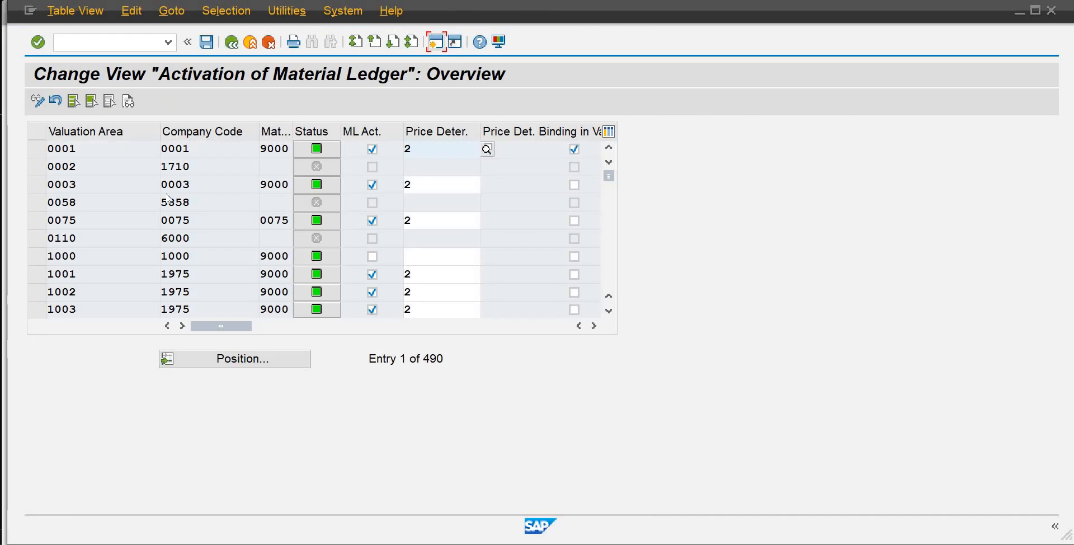
click(242, 360)
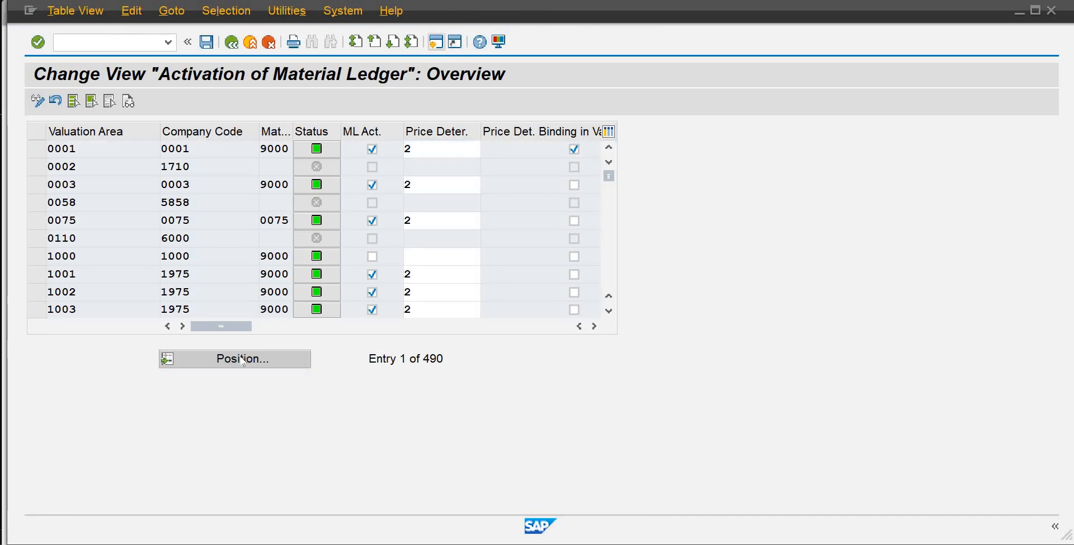
text(pld)
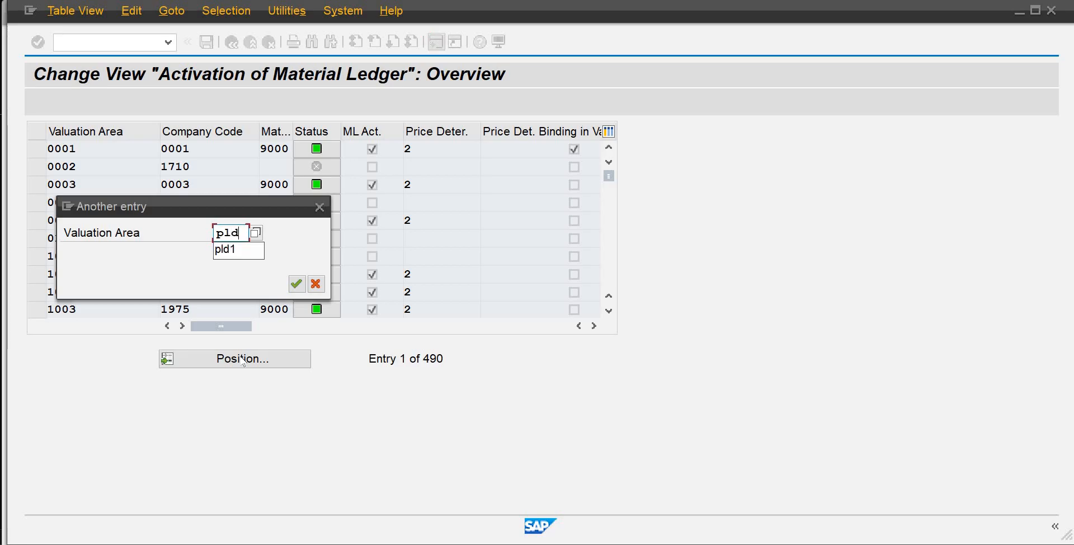
text(1)
key(Return)
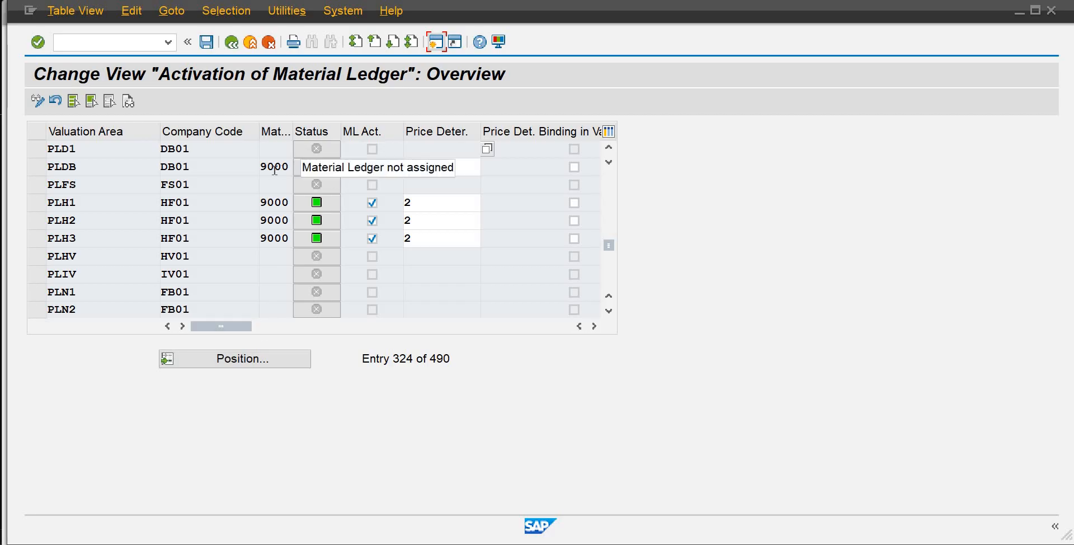
Examine the activation settings of valuation area PLDB and the list of defined material ledger types, and return to the IMG structure.
click(34, 172)
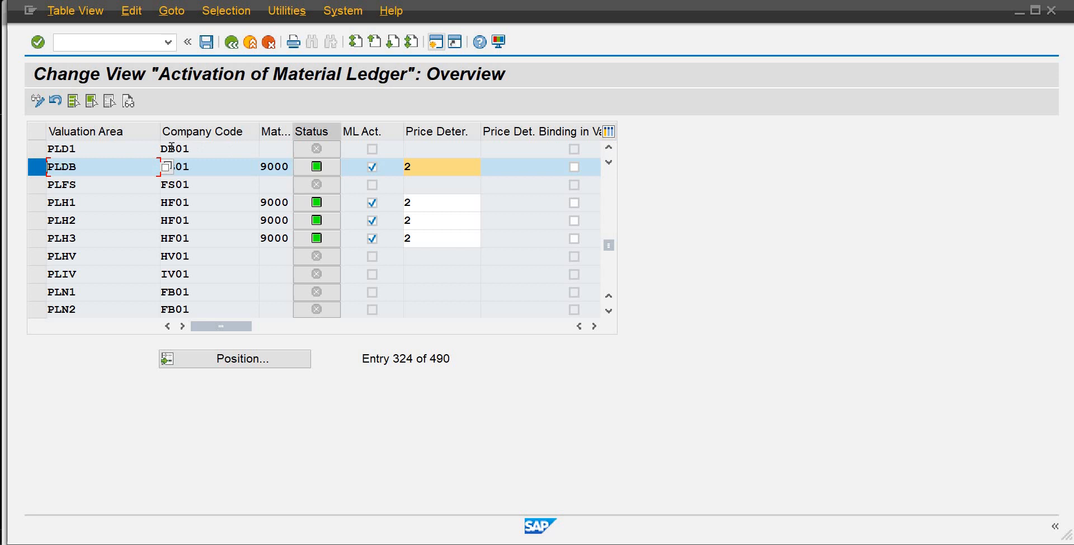
click(37, 167)
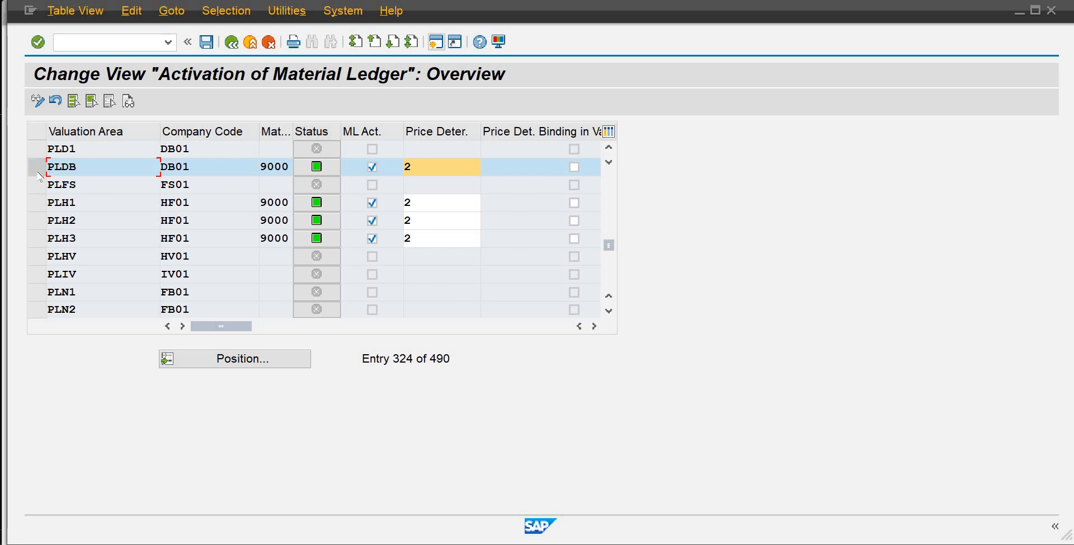
click(231, 42)
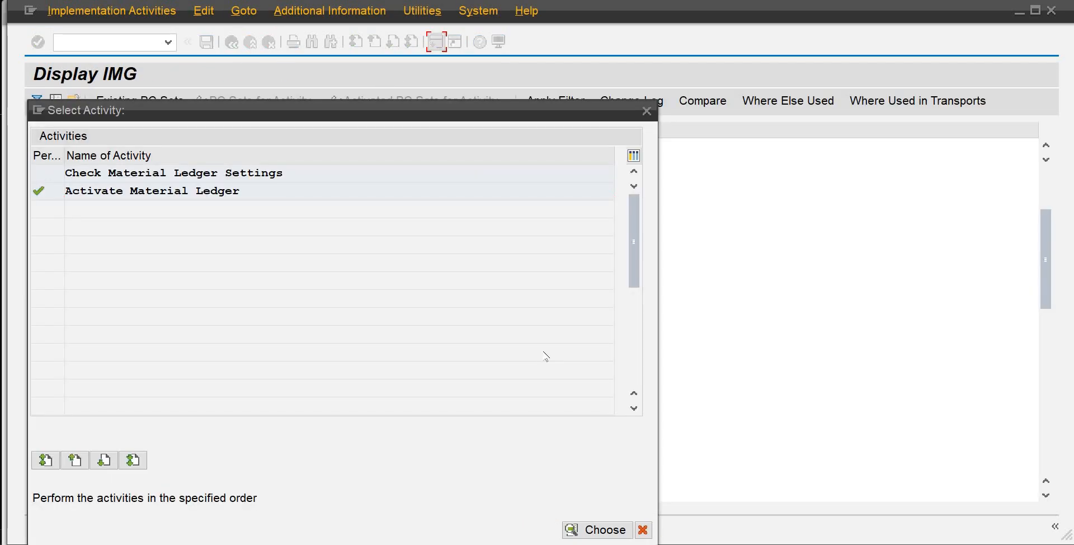
click(643, 530)
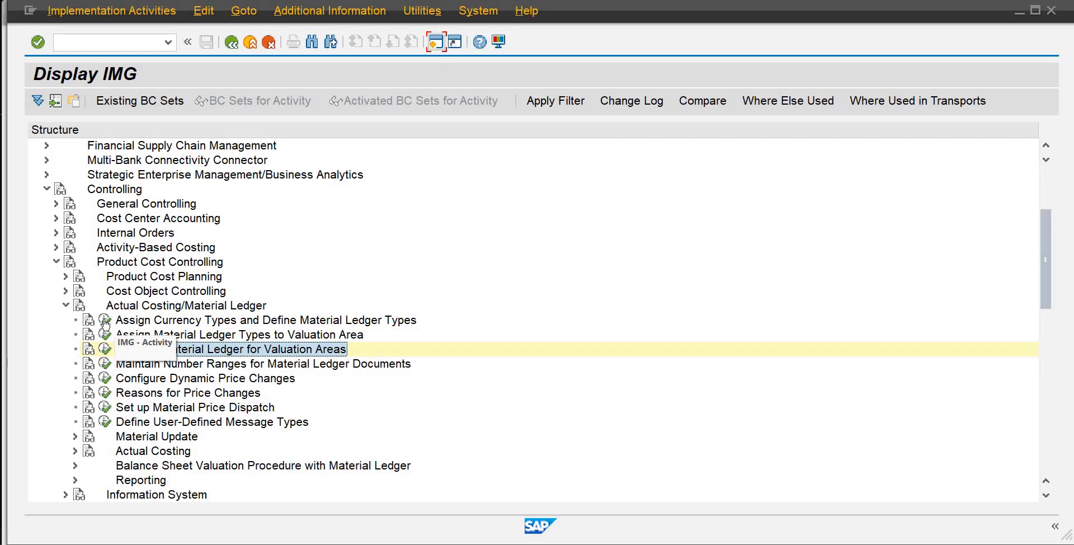
click(105, 323)
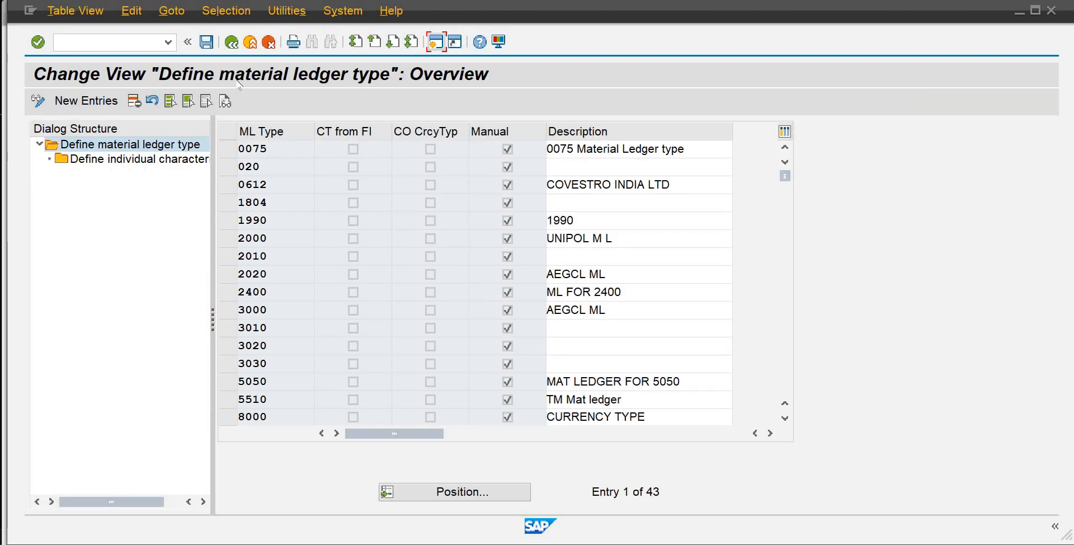
click(232, 43)
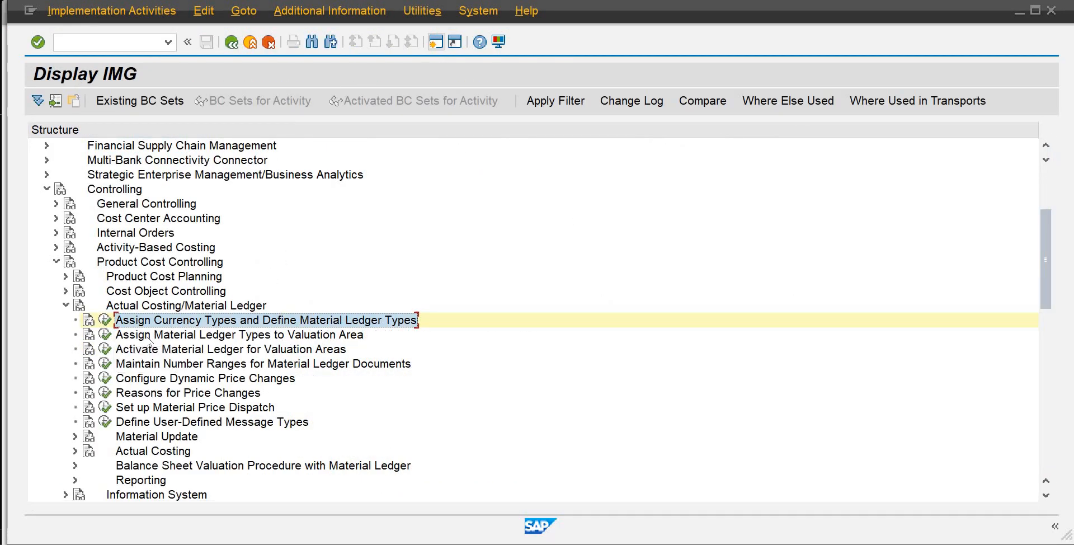
Open the Assign Material Ledger Types to Valuation Area activity and position the list at valuation area PLD1.
click(149, 338)
click(104, 335)
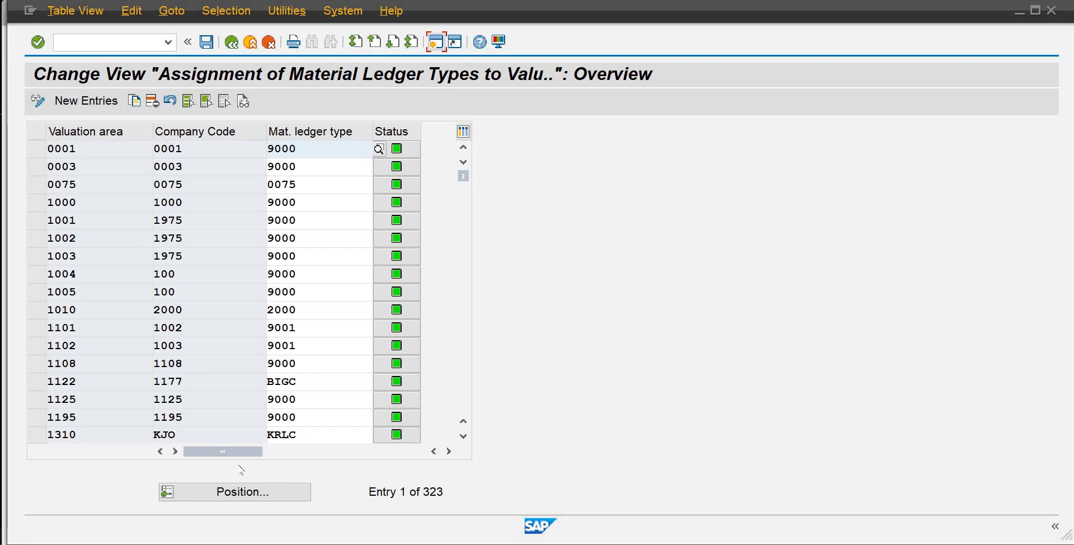
click(244, 492)
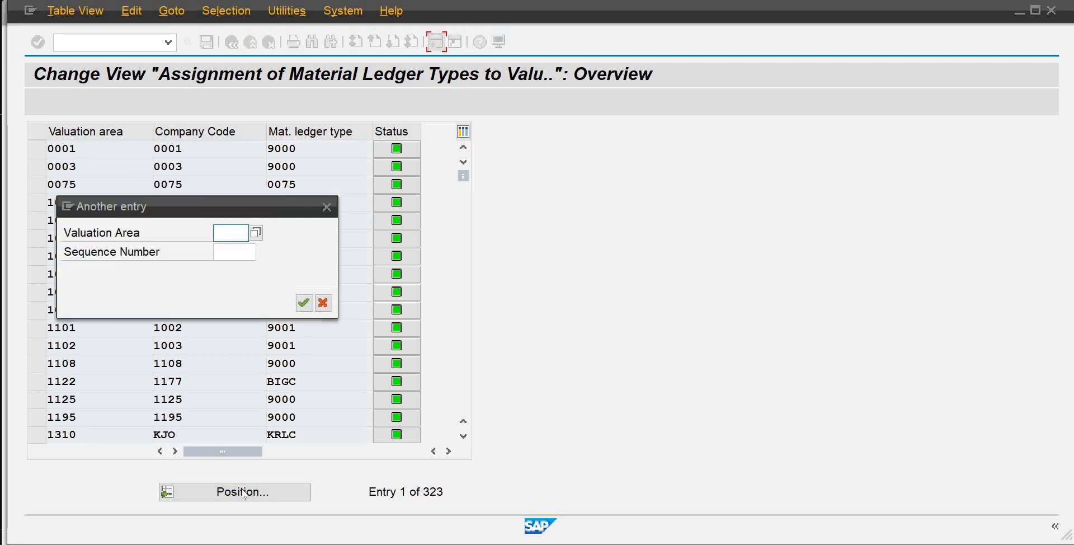
text(pl41)
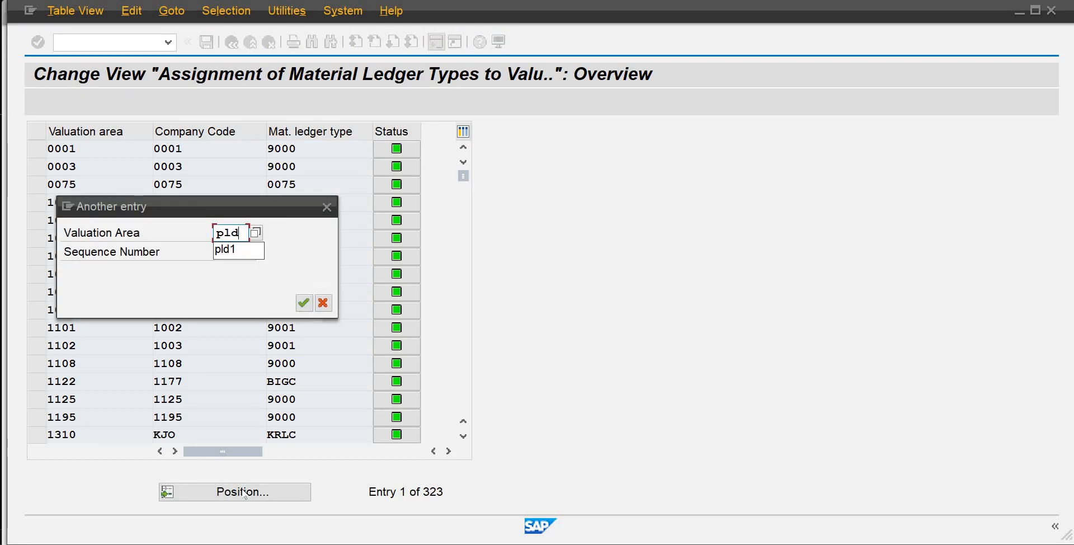
key(Return)
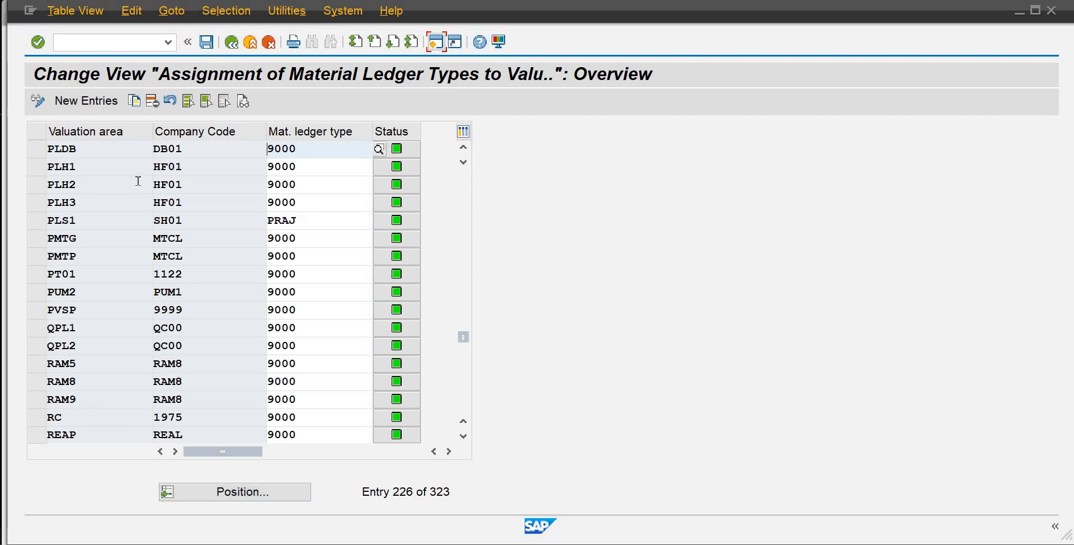
Add a new entry assigning material ledger type 9000 to valuation area PLD1, save it and return to the IMG structure.
click(86, 101)
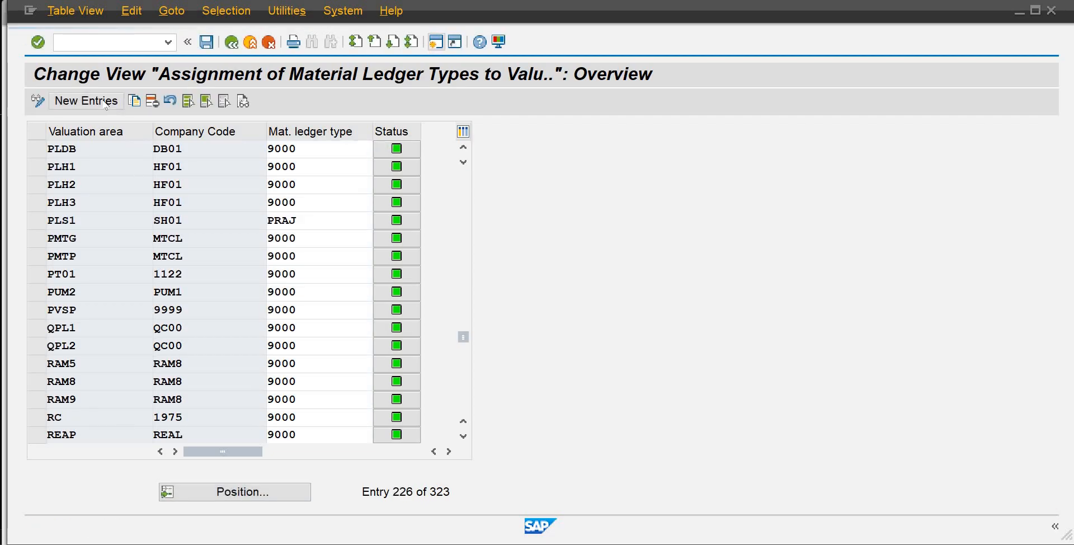
text(pld1)
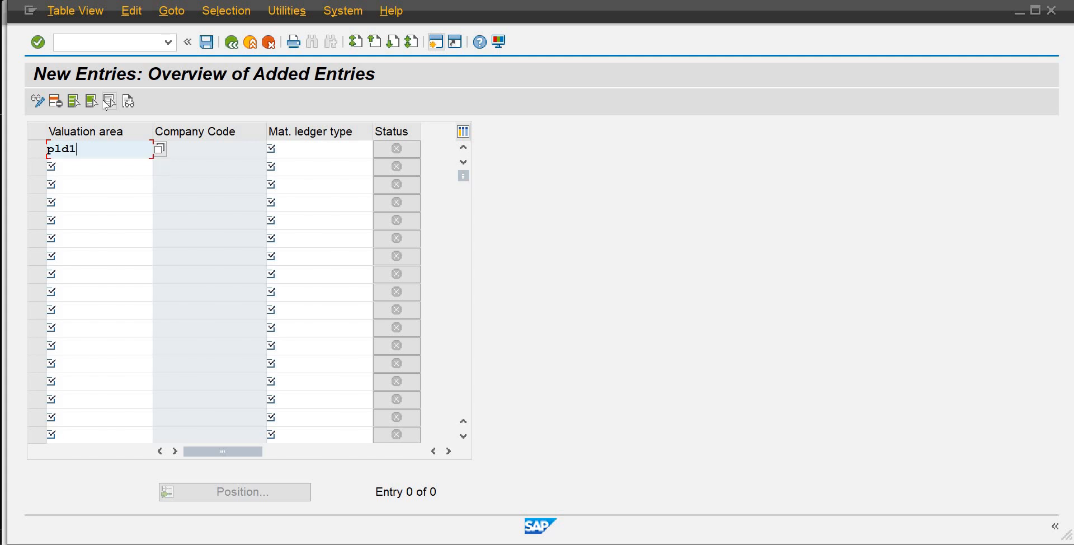
key(Tab)
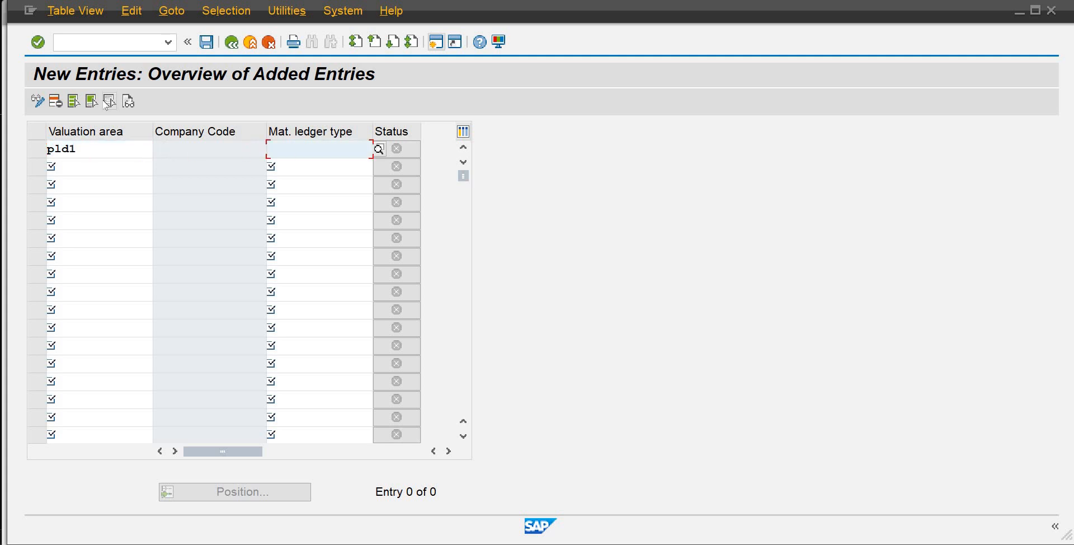
text(9000)
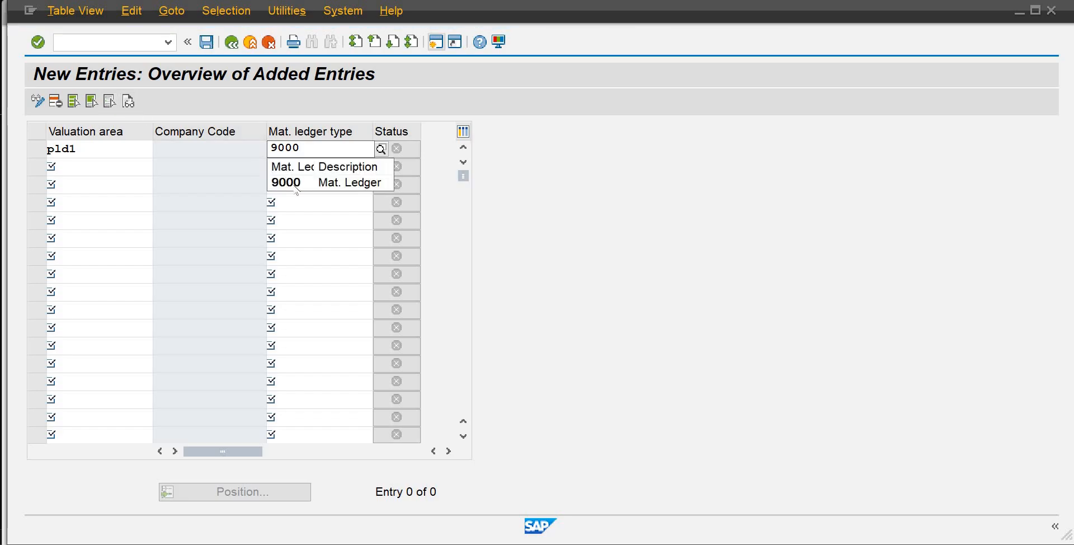
click(294, 186)
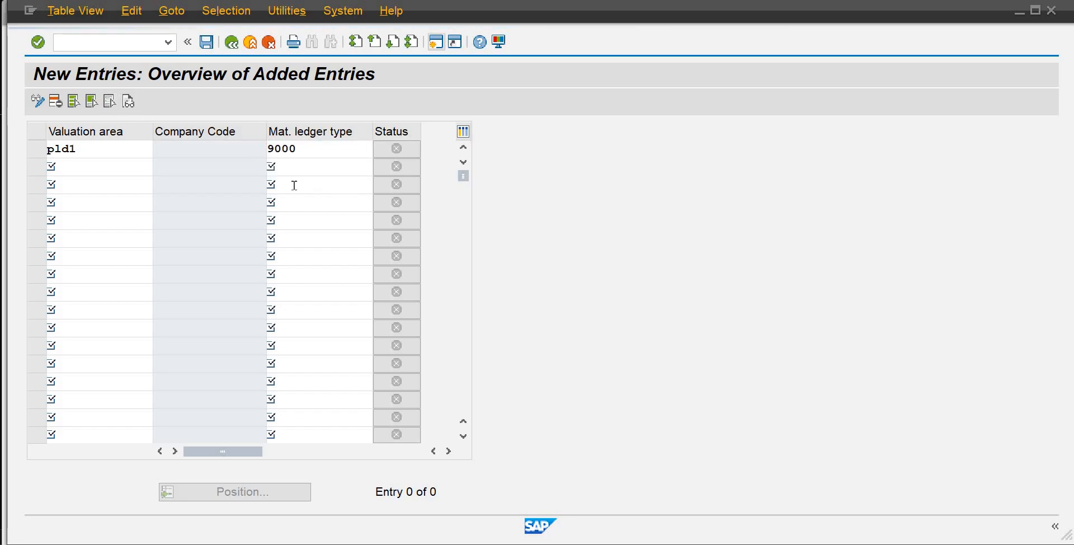
key(Return)
click(212, 47)
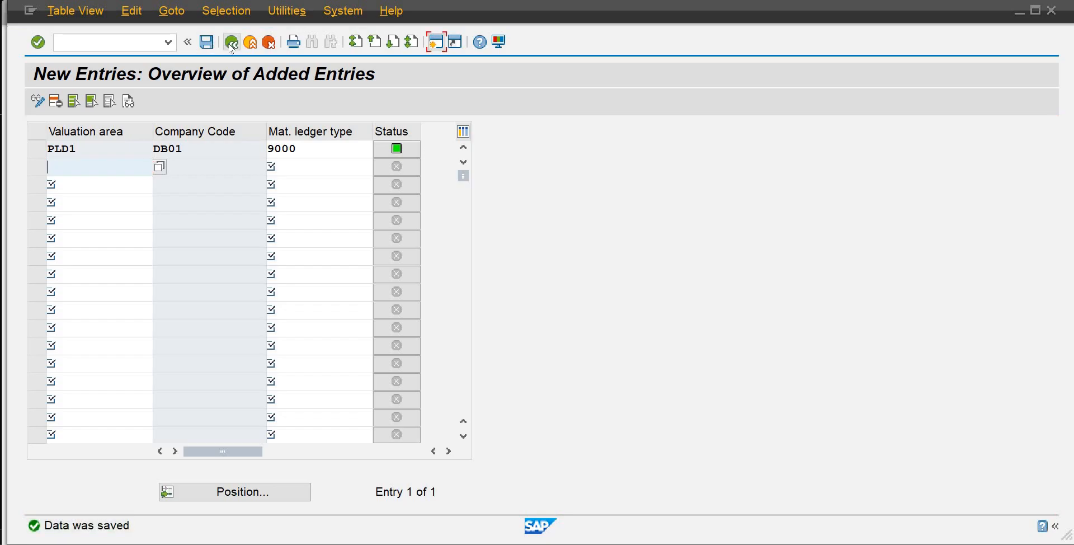
click(231, 44)
click(231, 44)
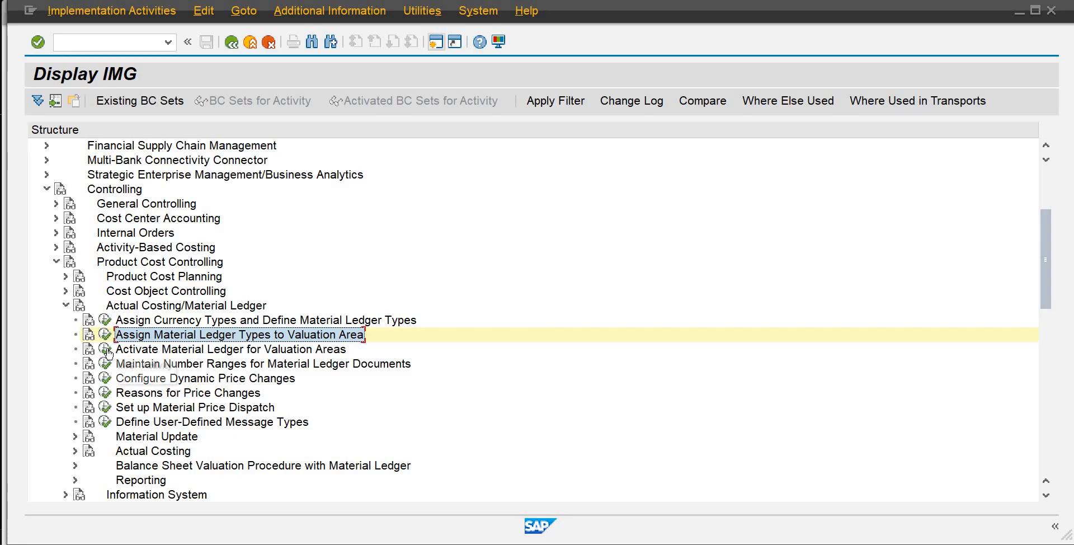
Reopen the Activate Material Ledger activity for valuation areas and position the overview at valuation area PLD1.
click(107, 350)
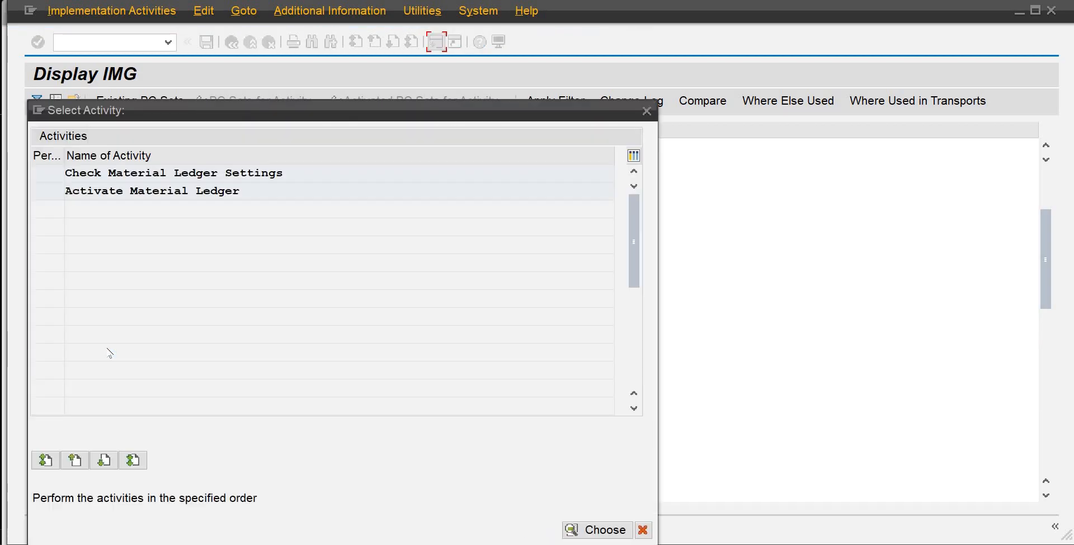
double_click(146, 190)
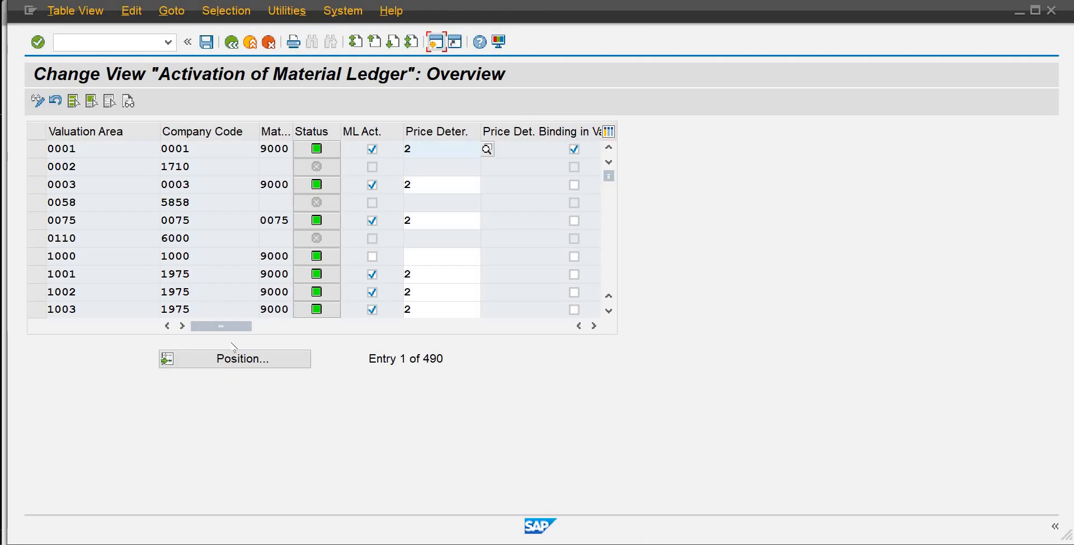
click(231, 363)
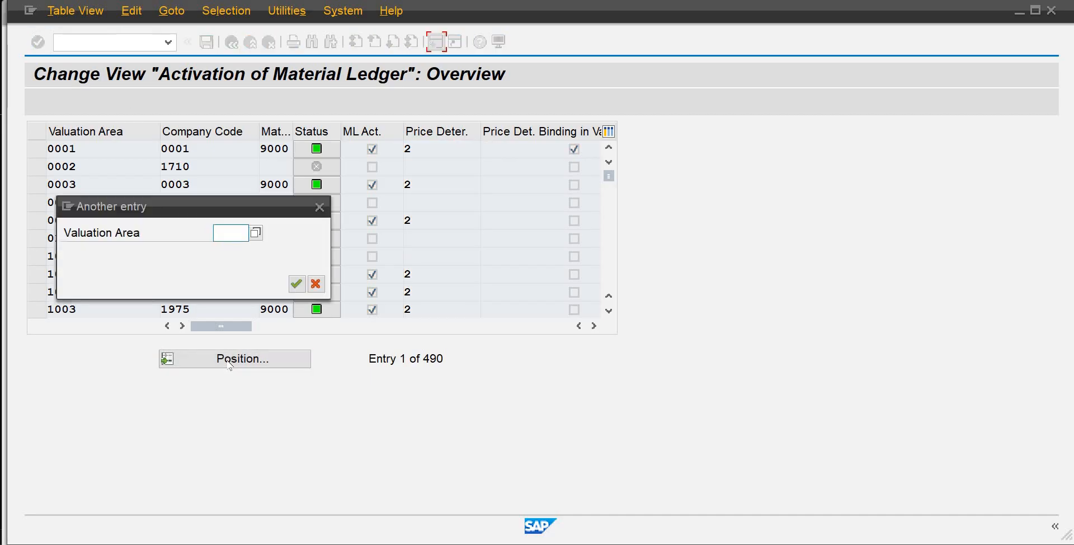
text(pld)
text(1)
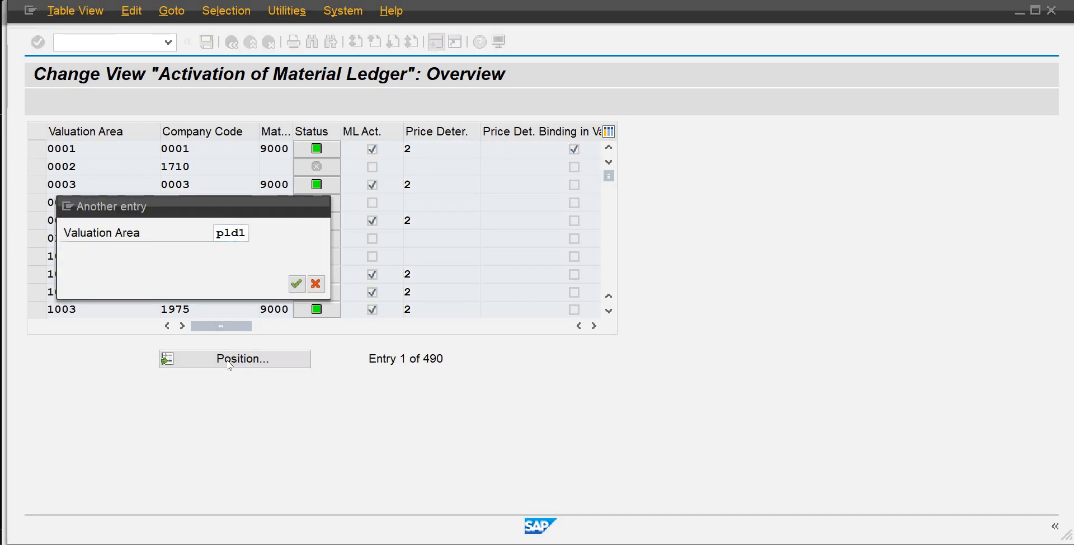
key(Return)
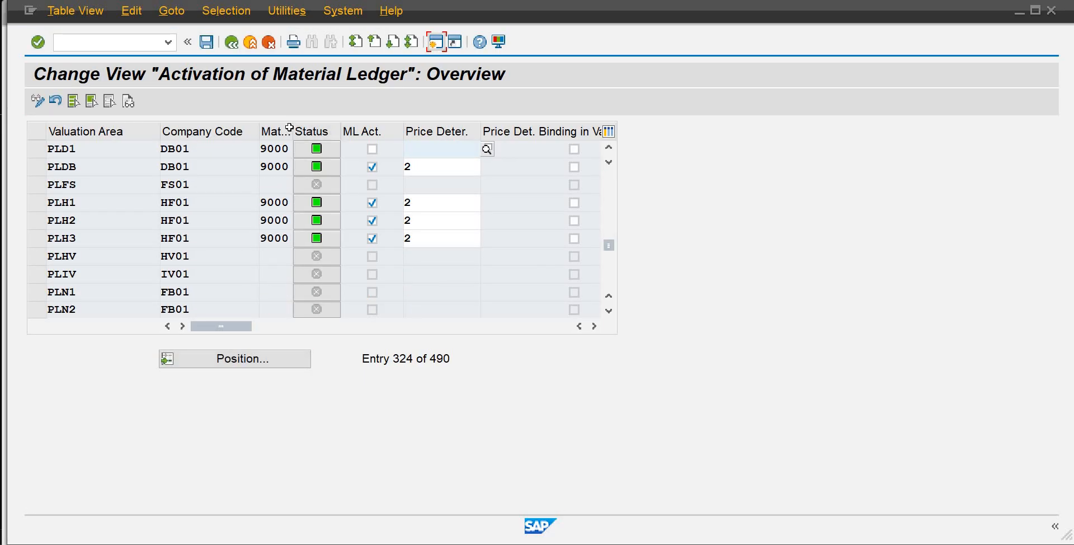
Activate the Material Ledger for valuation area PLD1 with price determination 2, save it and return to the IMG structure.
mouse_move(323, 147)
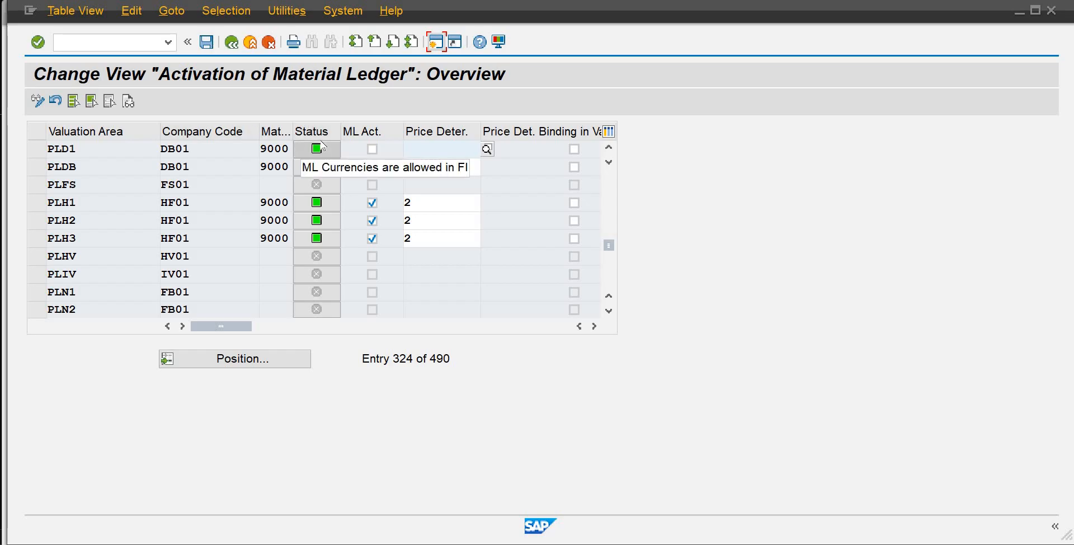
click(373, 149)
click(425, 147)
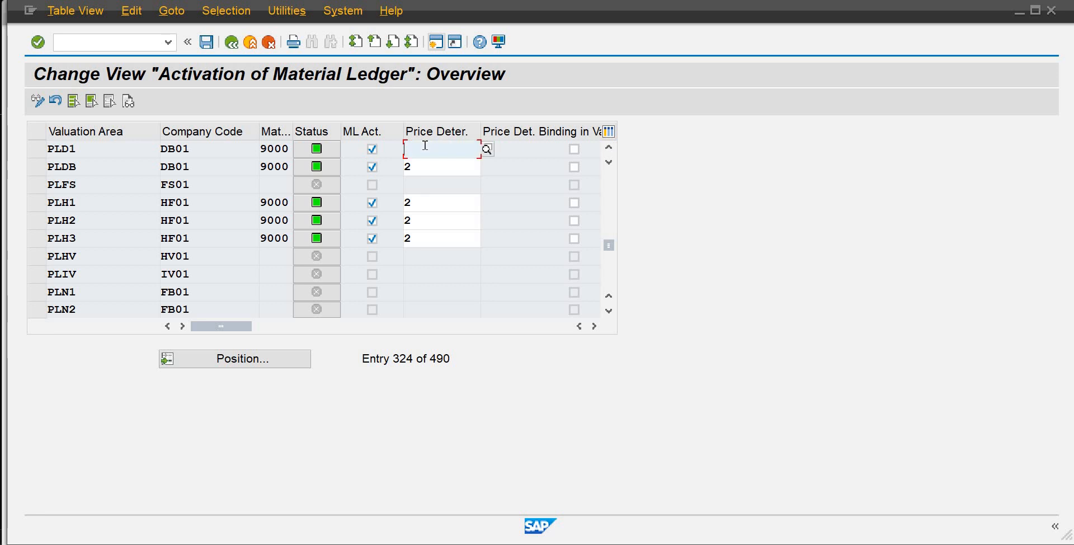
text(2)
key(F4)
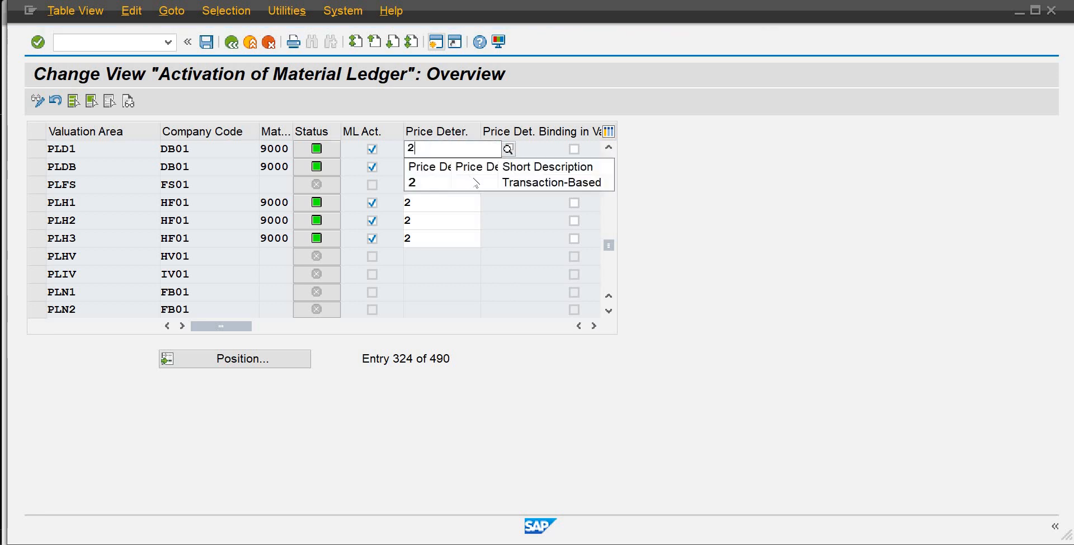
click(478, 183)
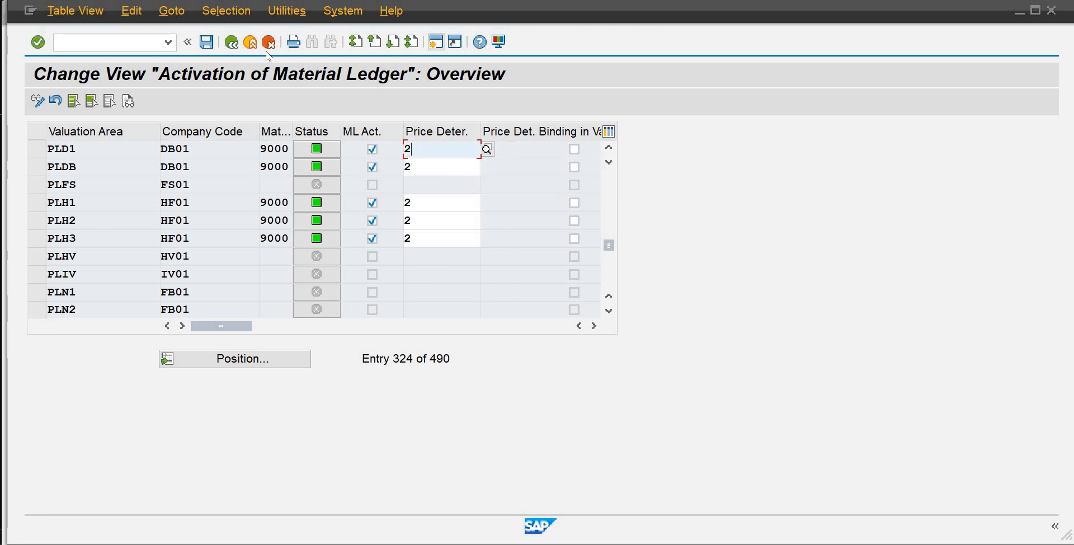
click(207, 42)
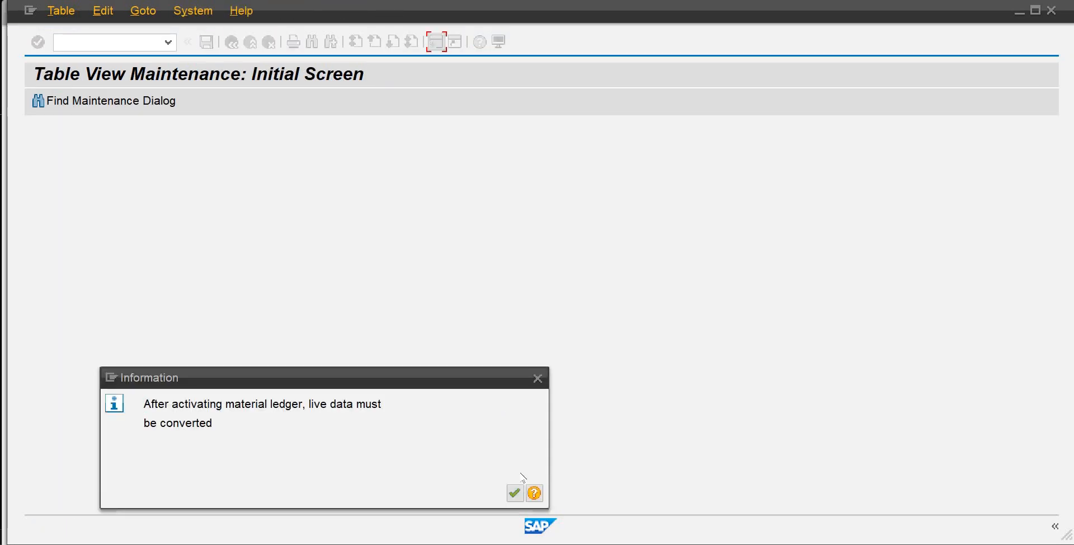
click(516, 494)
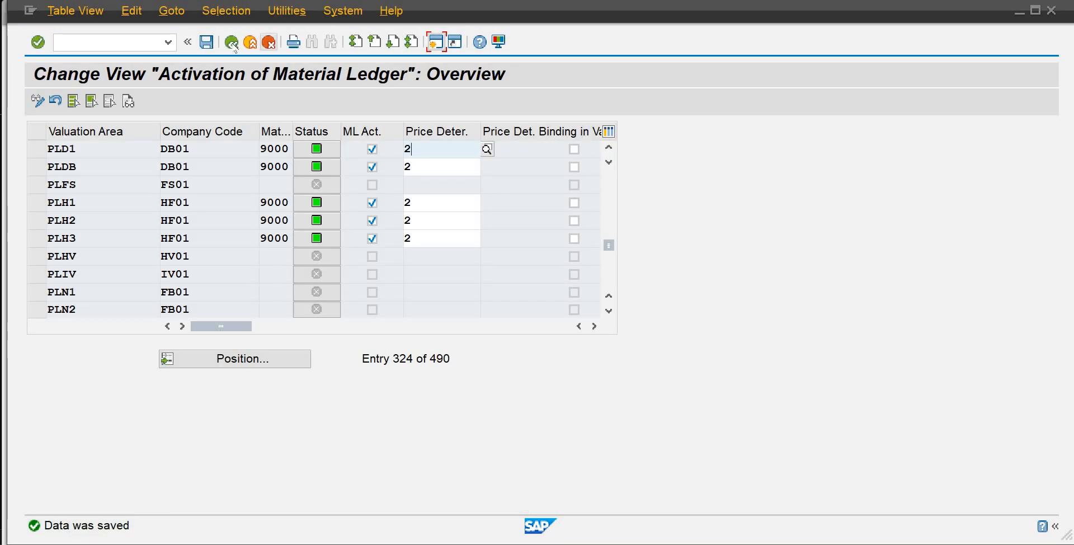
click(232, 43)
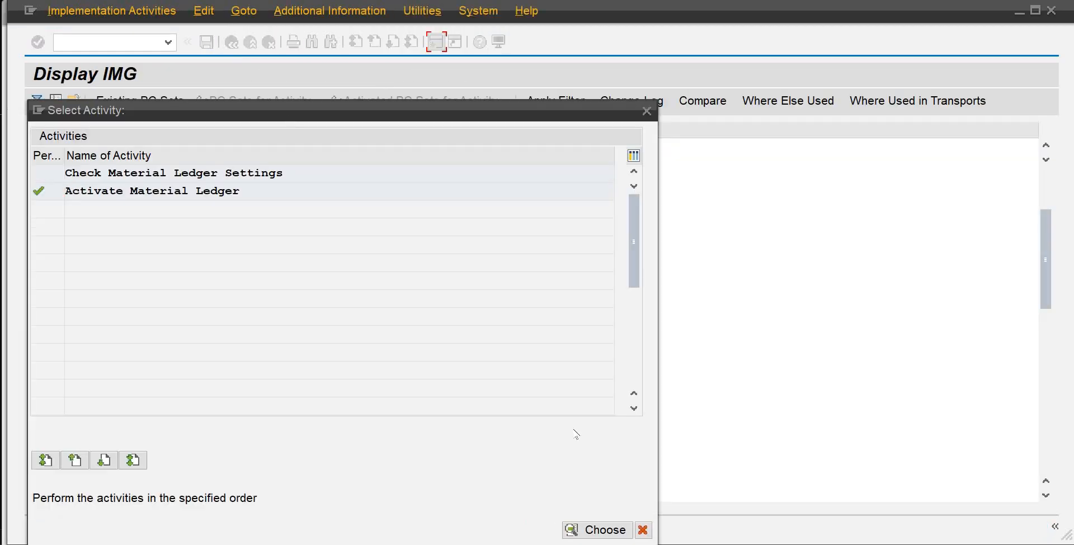
click(643, 530)
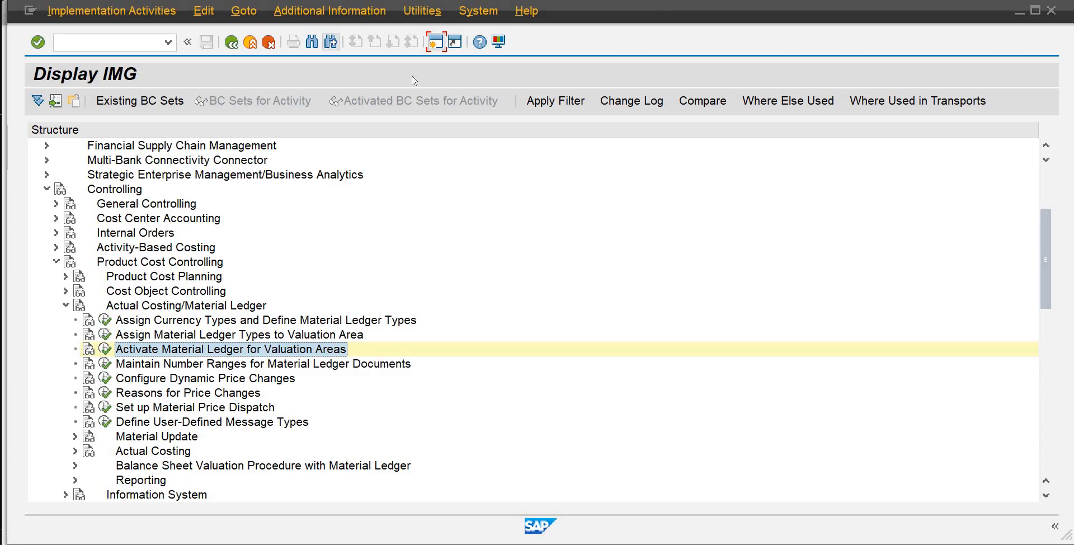
Open a new SAP session and expand Accounting, Controlling, Product Cost Controlling down to the Actual Costing/Material Ledger folder.
click(441, 49)
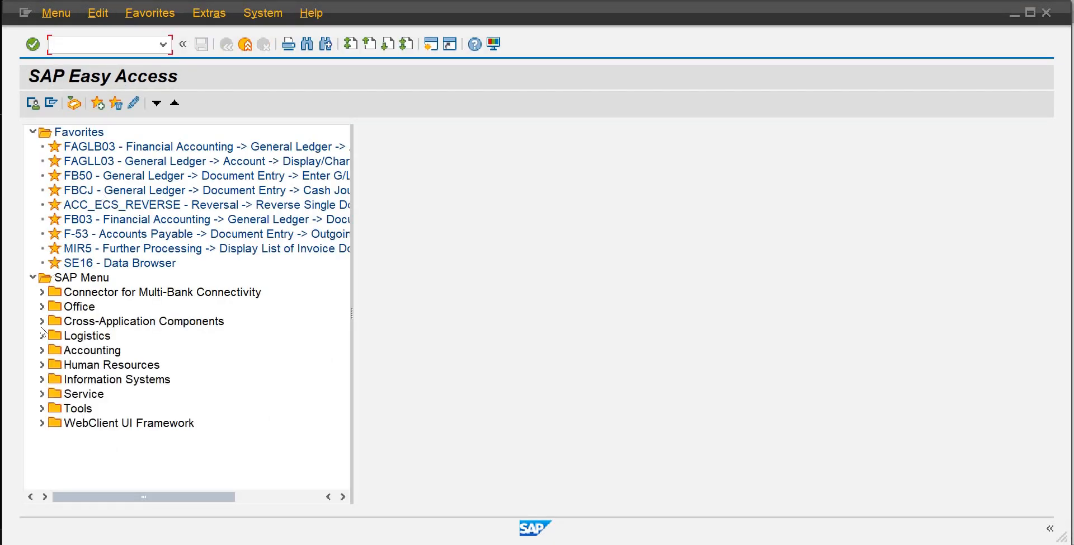
click(41, 350)
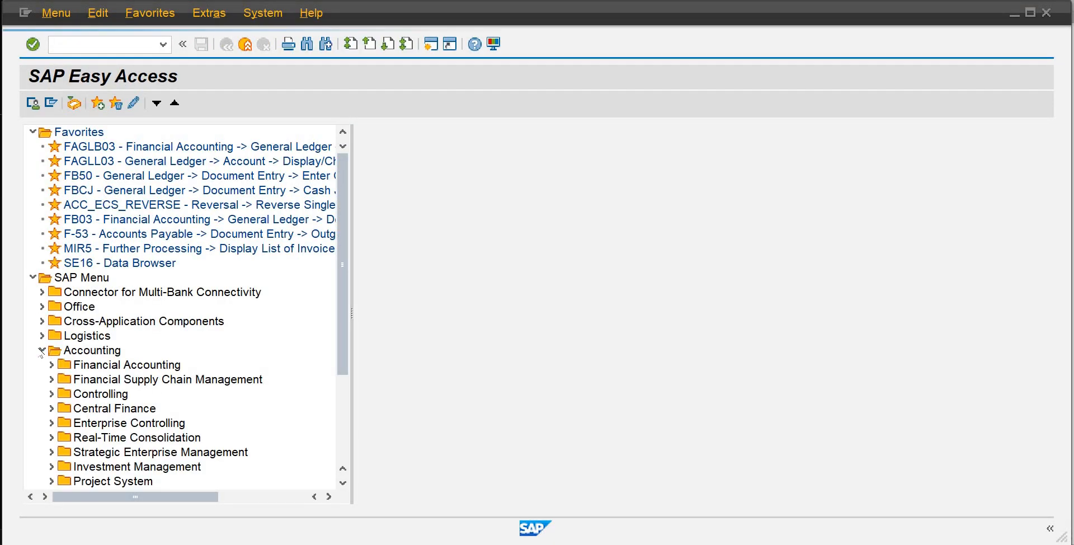
click(52, 394)
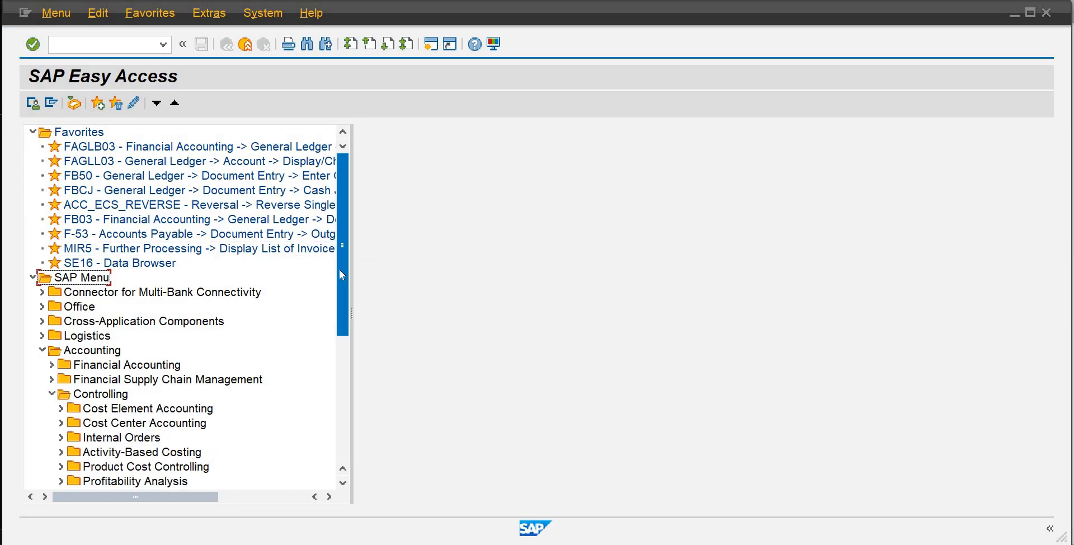
scroll(345, 328, down, 1)
scroll(346, 327, down, 1)
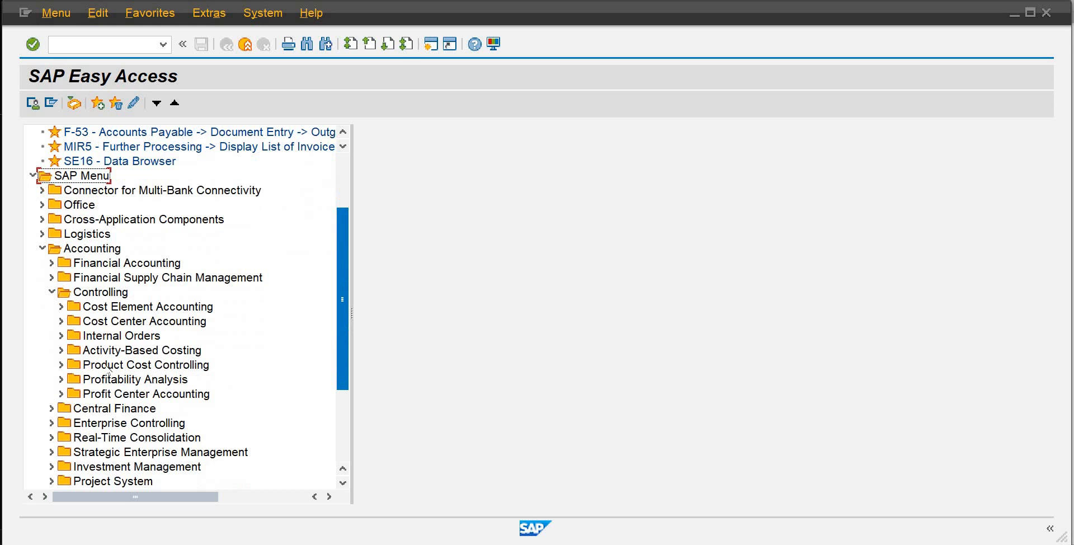
click(62, 364)
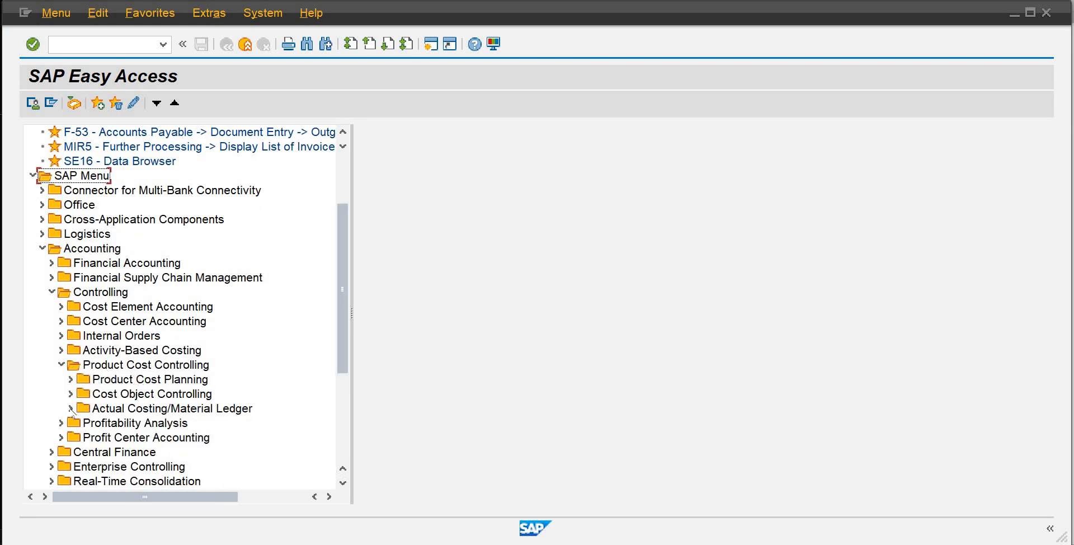
click(70, 408)
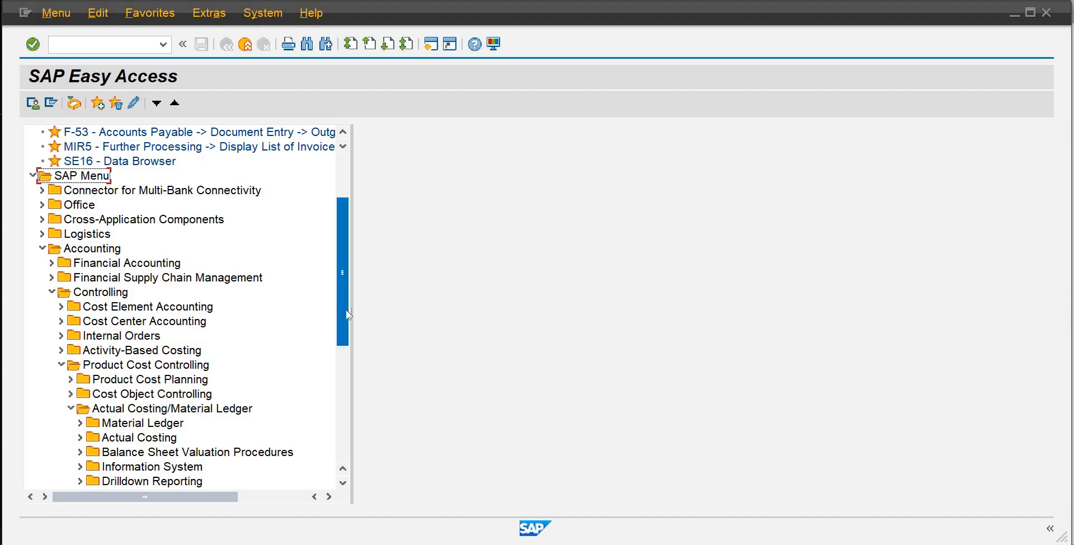
Start transaction CKMSTART, Set Valuation Areas as Productive, from the Production Startup folder under Environment.
scroll(347, 357, down, 1)
scroll(347, 365, down, 3)
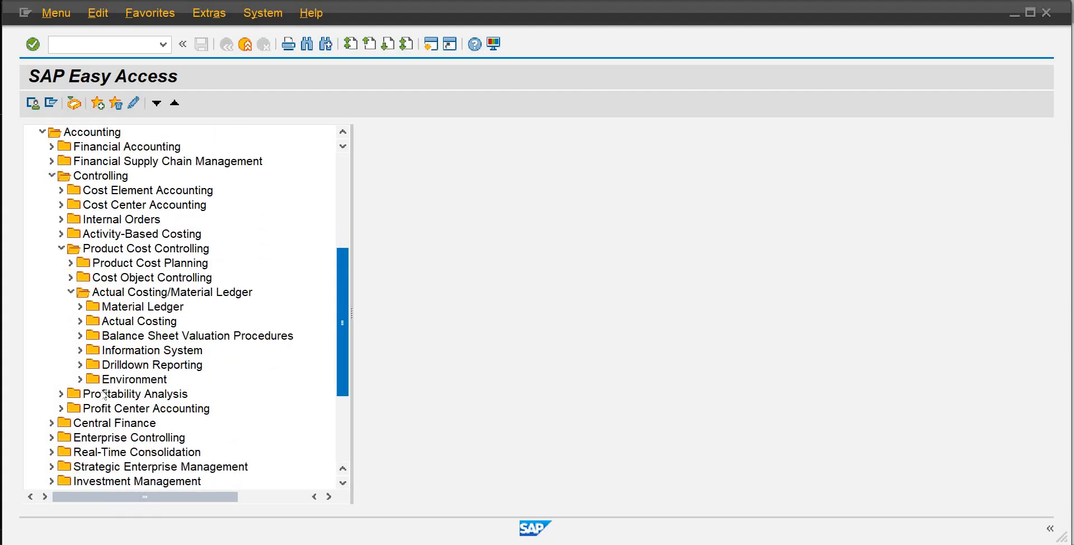
click(80, 380)
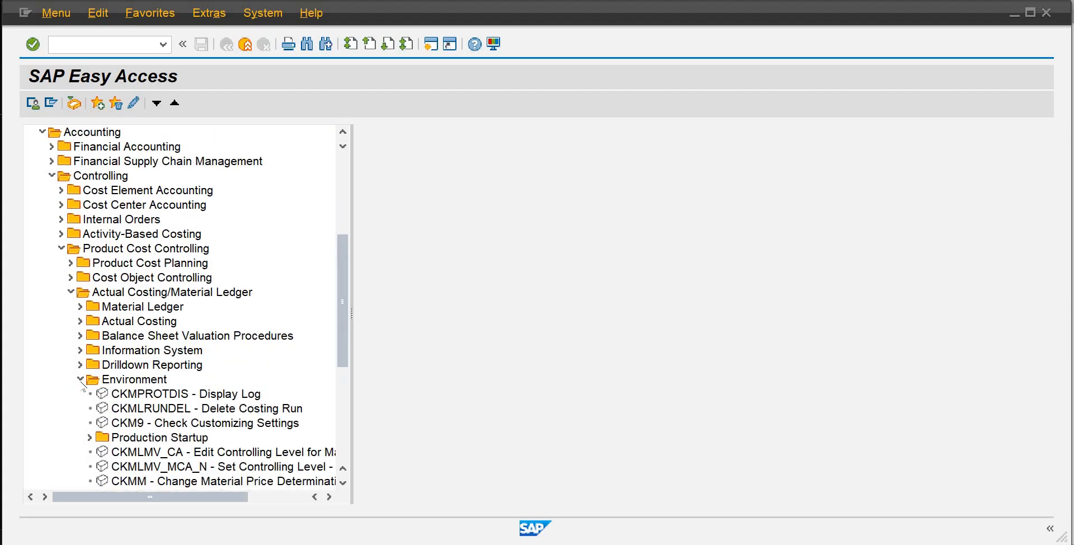
click(127, 441)
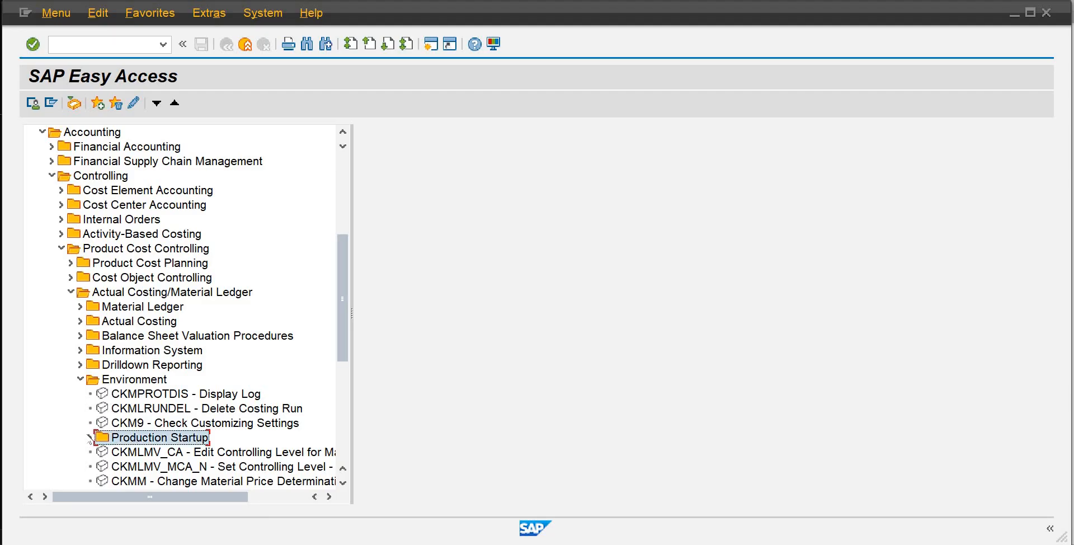
click(90, 437)
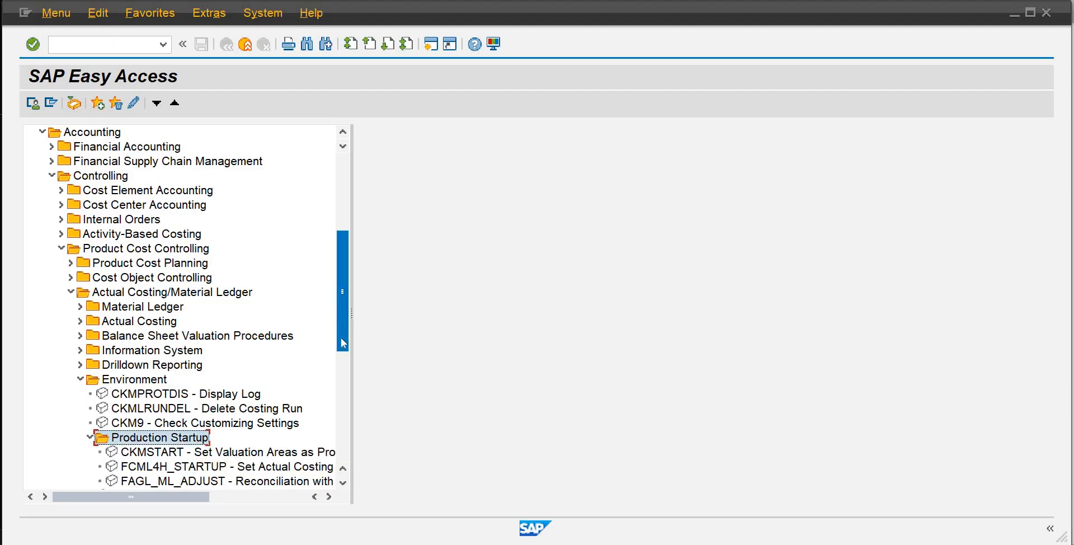
drag(340, 337, 341, 350)
double_click(230, 354)
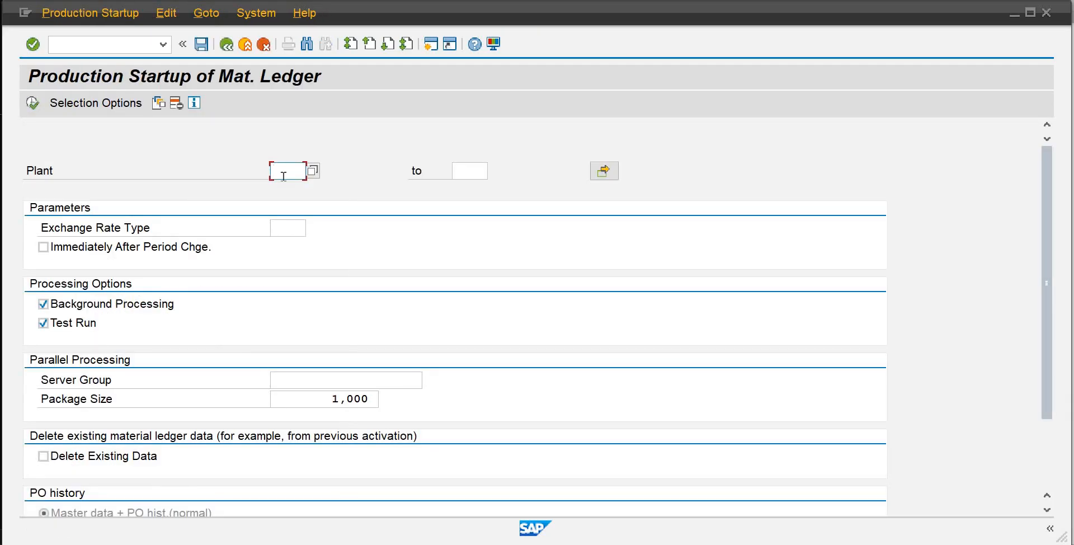
Schedule a background test run of the material ledger production startup for plant PLD1 with the default job and print parameters.
text(pld1)
key(Tab)
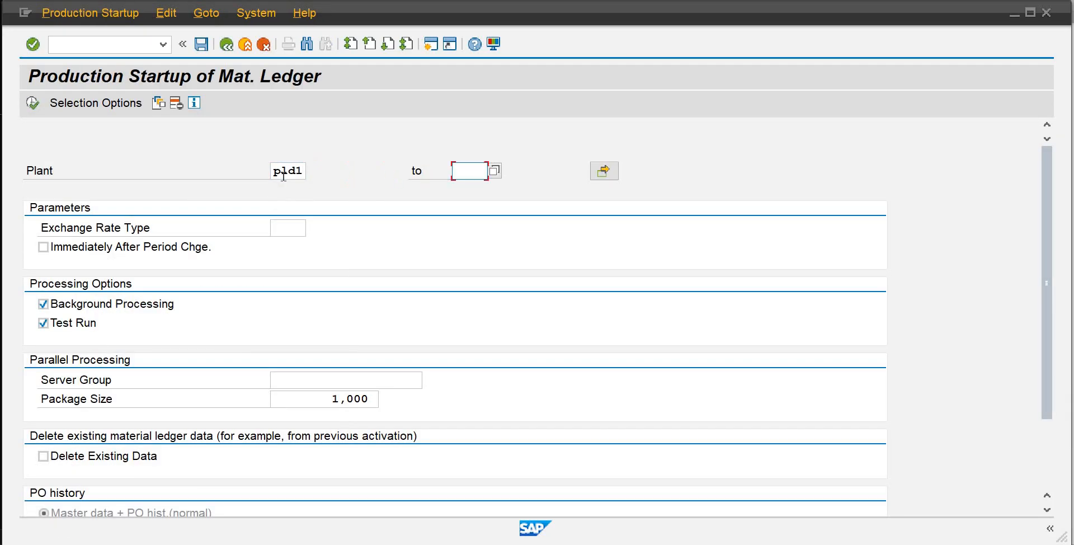
click(32, 103)
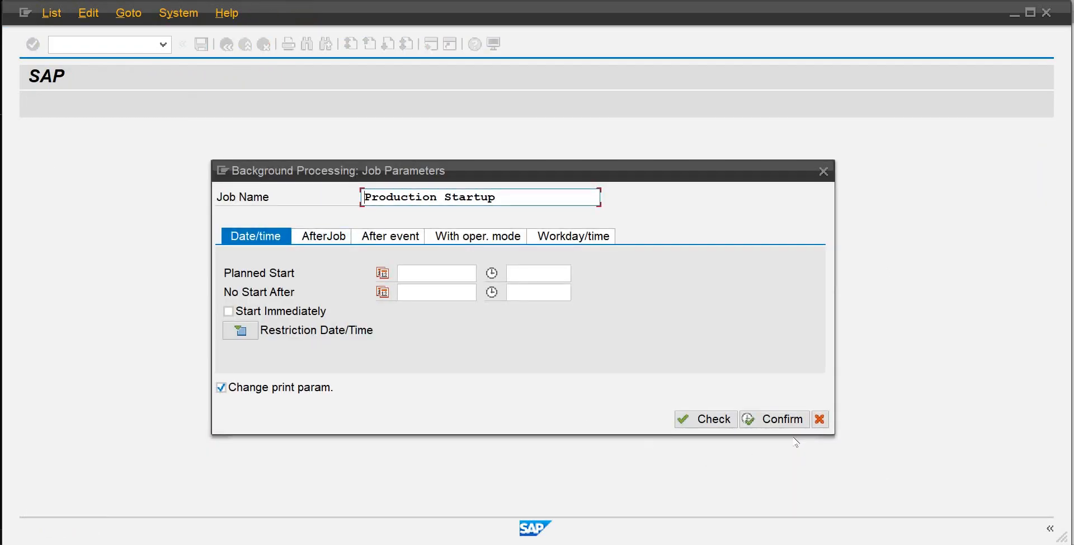
click(794, 419)
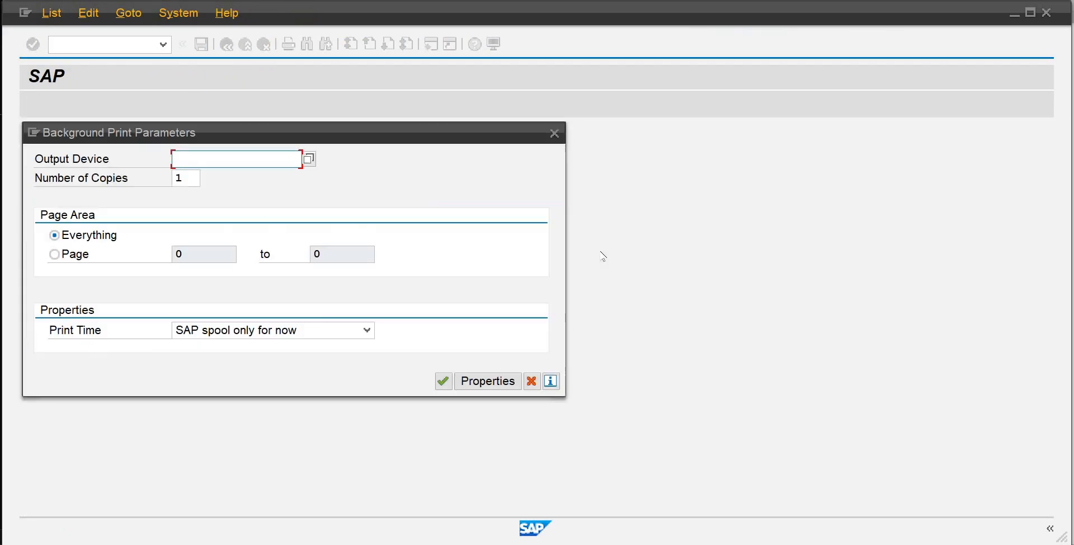
click(443, 382)
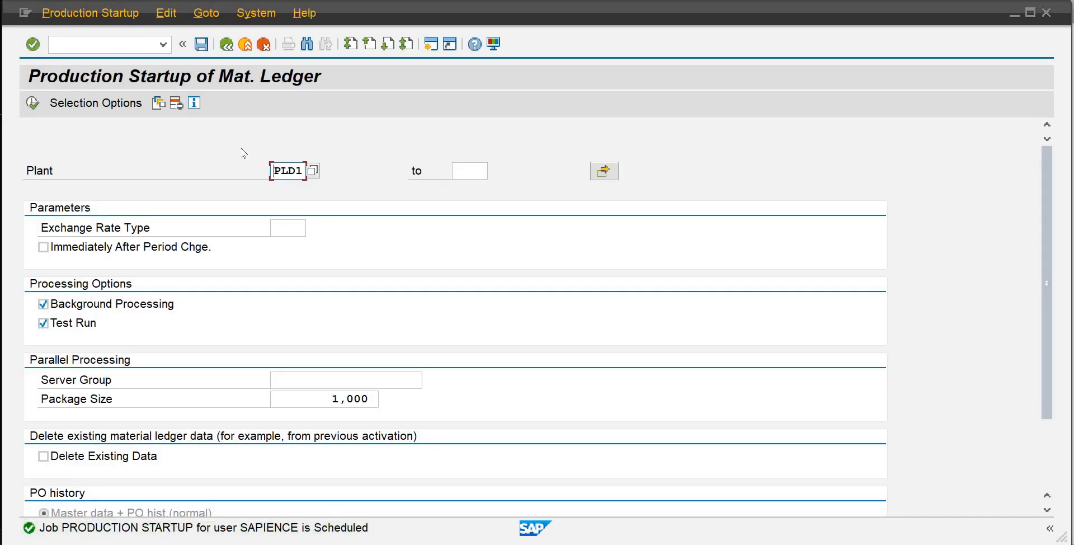
Run the production startup for plant PLD1 without Background Processing or Test Run, and return from the log to the selection screen.
click(44, 303)
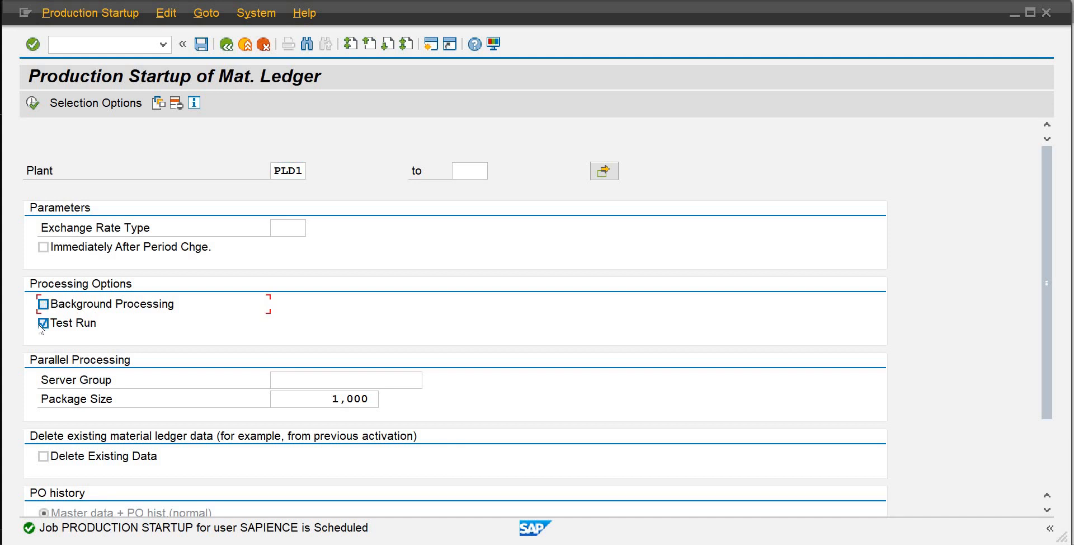
click(43, 324)
click(32, 103)
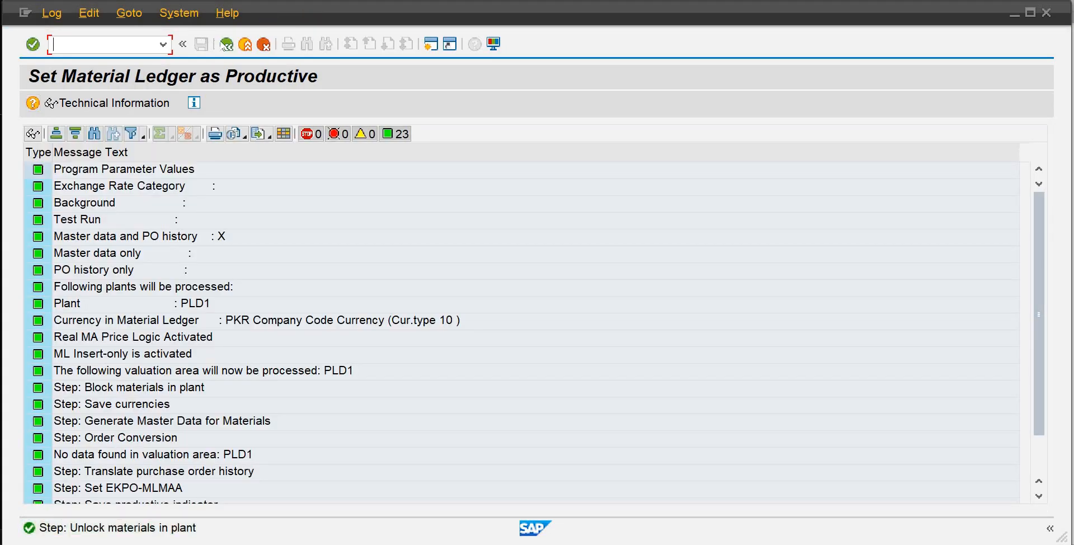
click(226, 44)
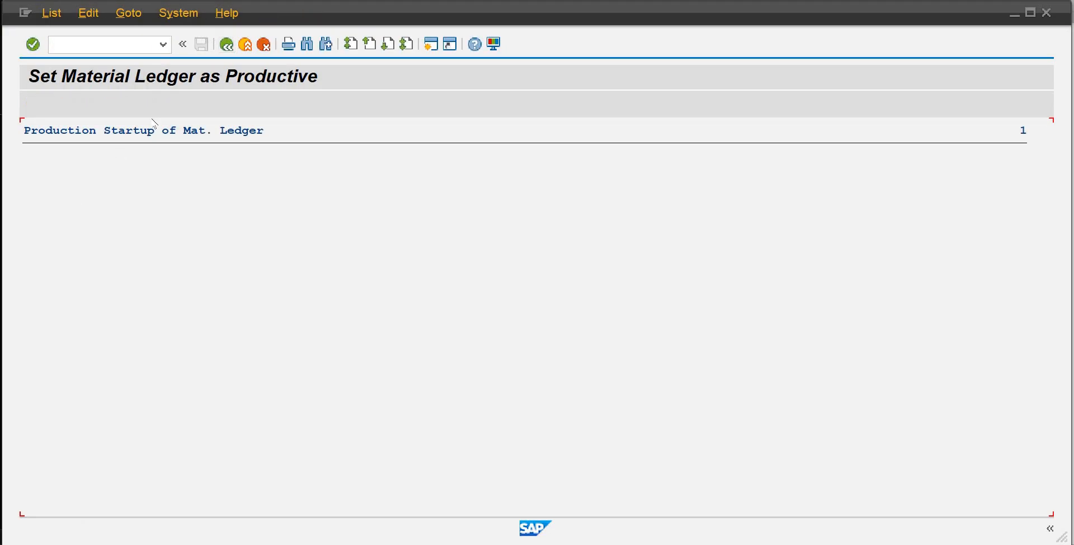
click(227, 45)
Try to rerun the production startup for plant PLD1 in the background, and again as a test run without background processing.
click(43, 303)
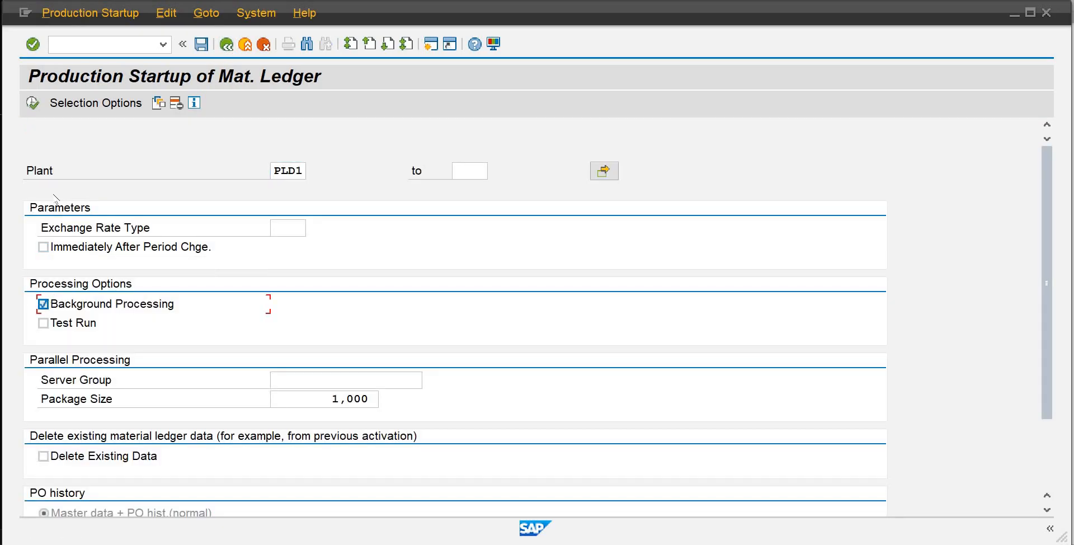
click(32, 103)
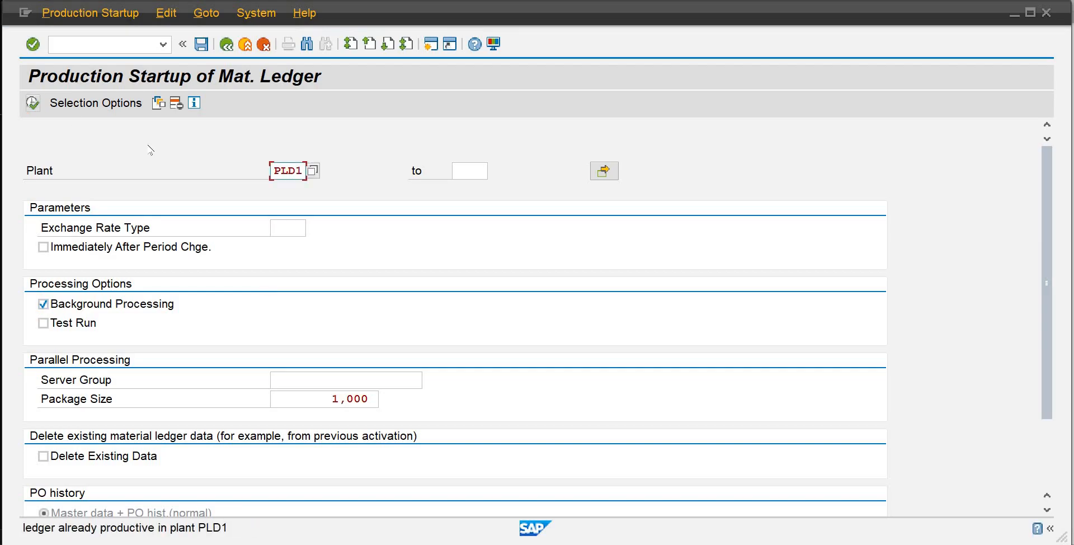
click(43, 323)
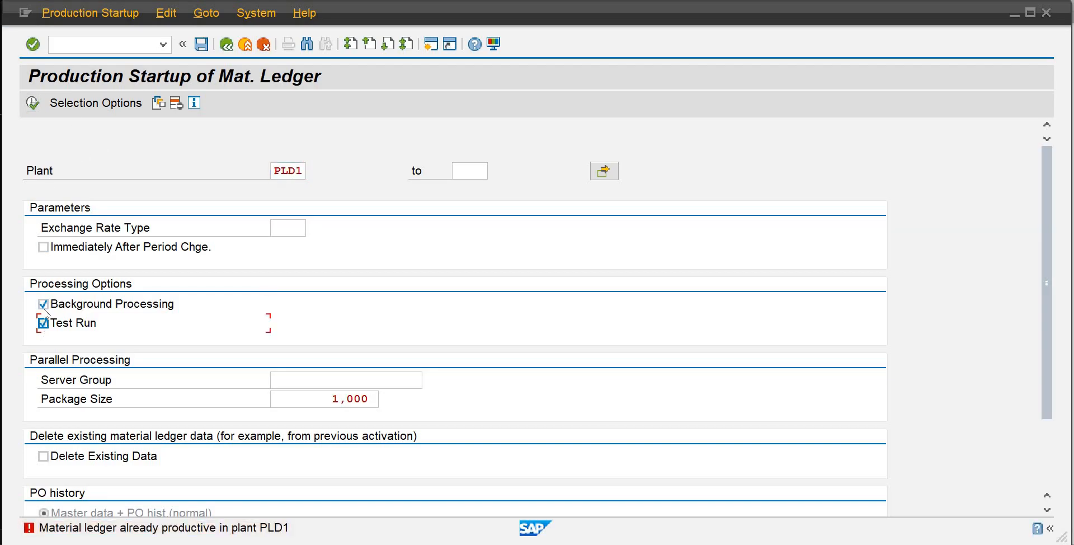
click(44, 307)
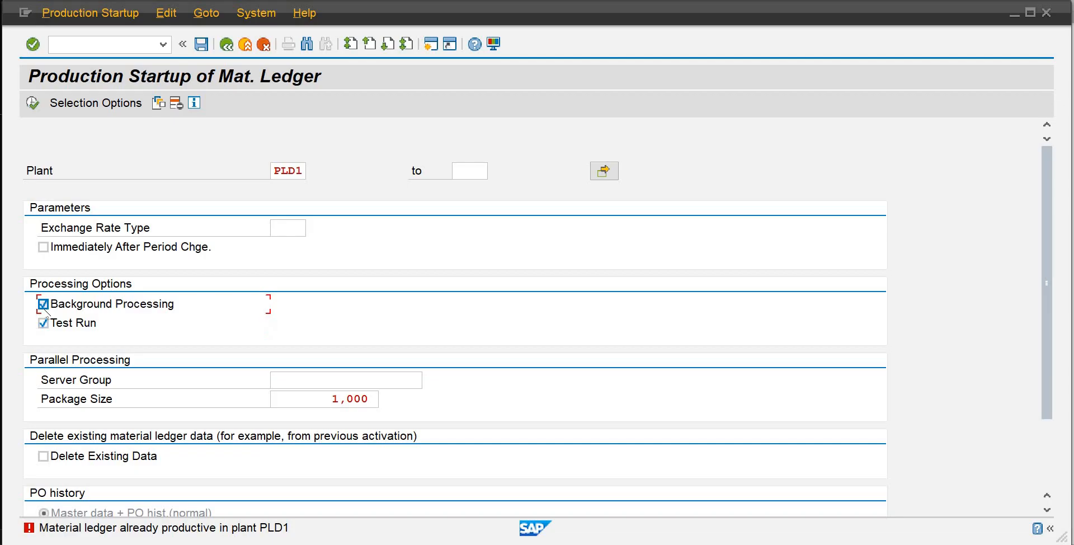
click(32, 103)
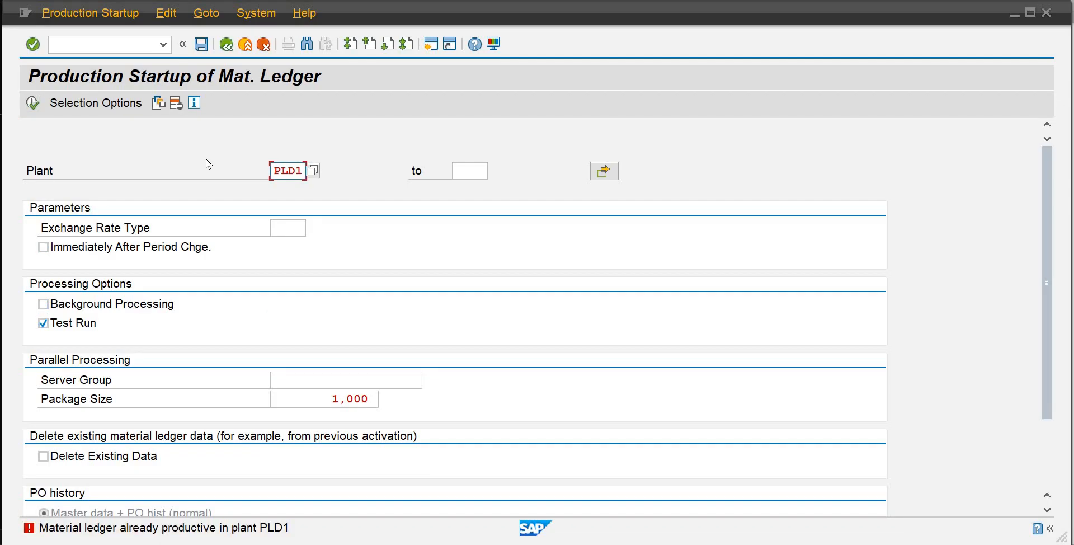
Leave the production startup, collapse the Actual Costing/Material Ledger folder and switch to the Create Material session.
click(227, 44)
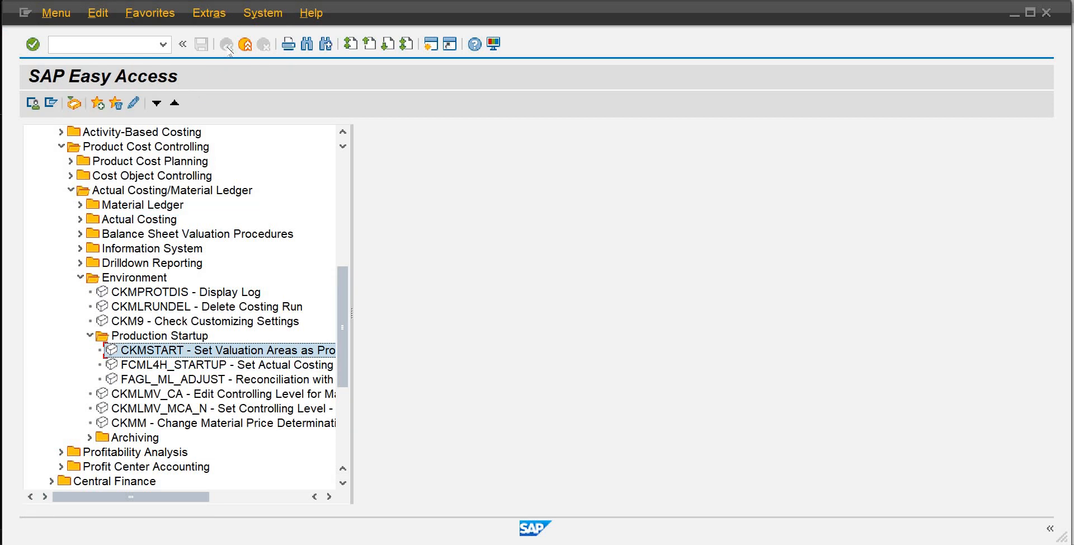
click(71, 191)
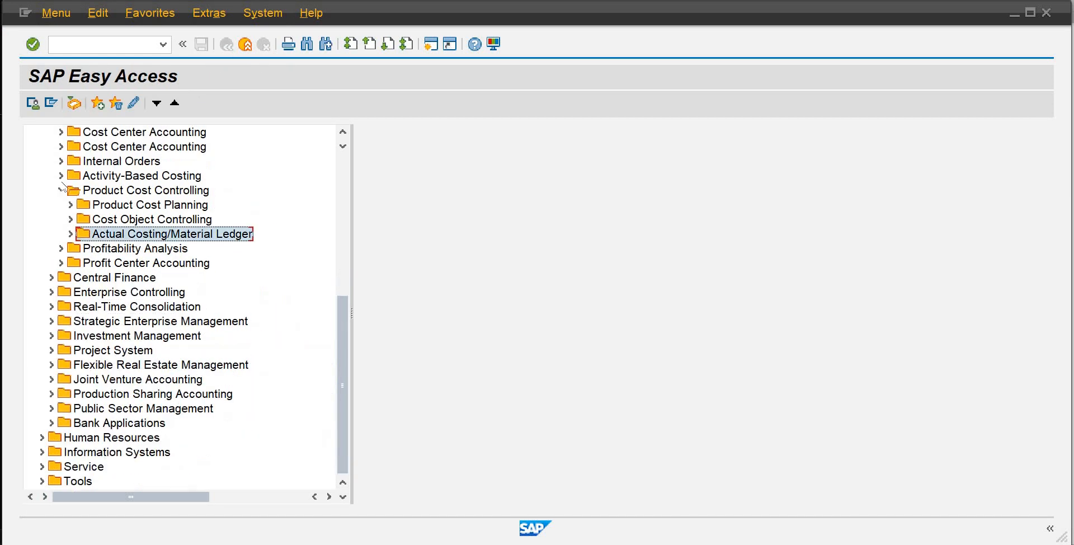
mouse_move(569, 543)
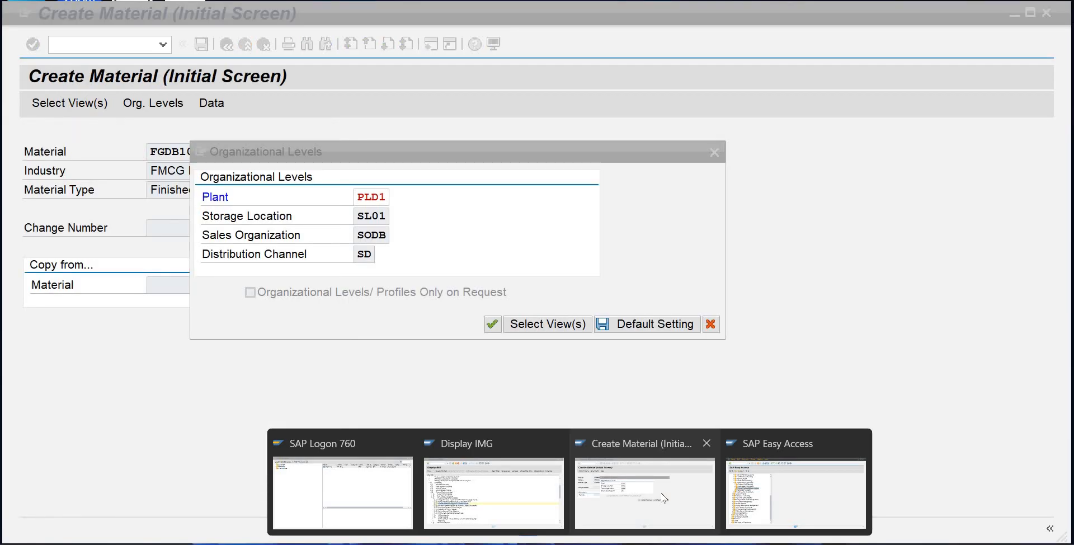
click(664, 497)
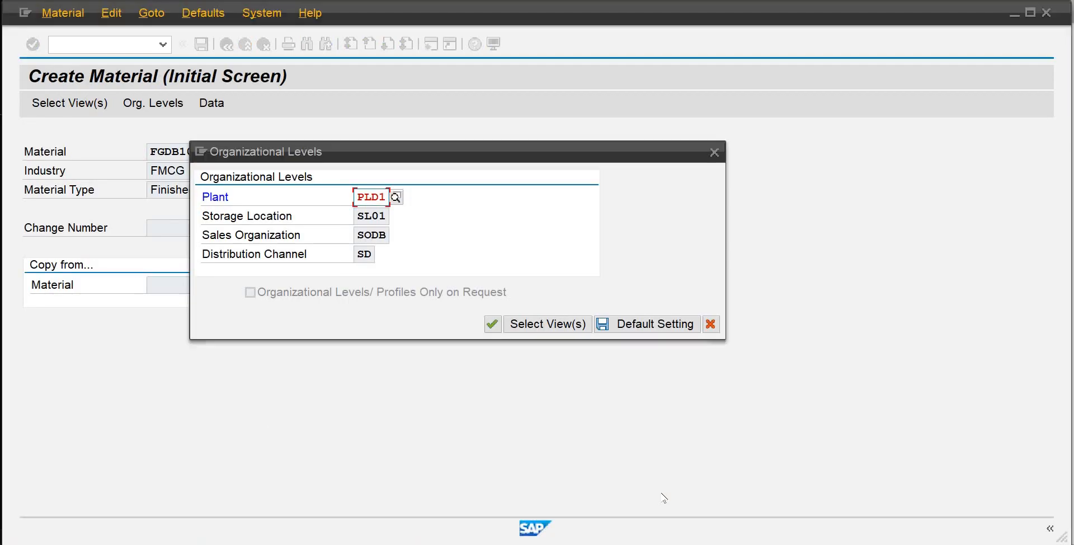
Accept the organizational levels and enter the description 600ML Filled Bottle-DB01 with base unit of measure ea.
key(Return)
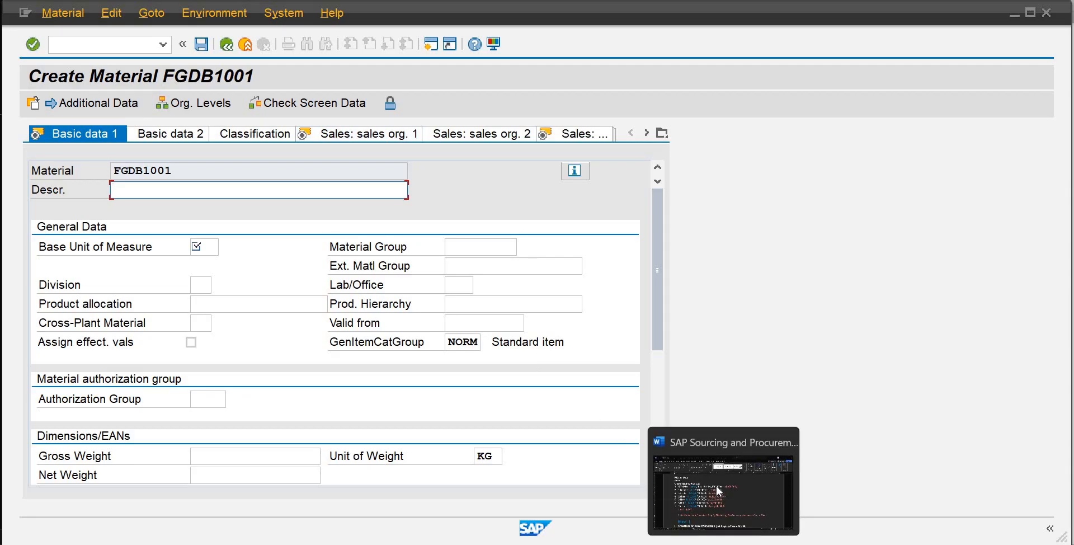
mouse_move(716, 486)
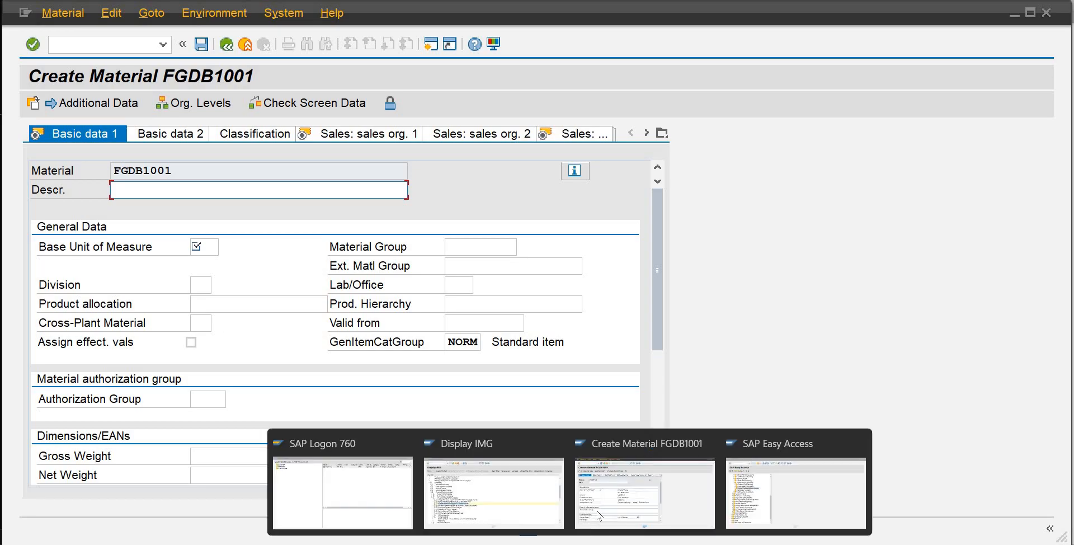
click(601, 512)
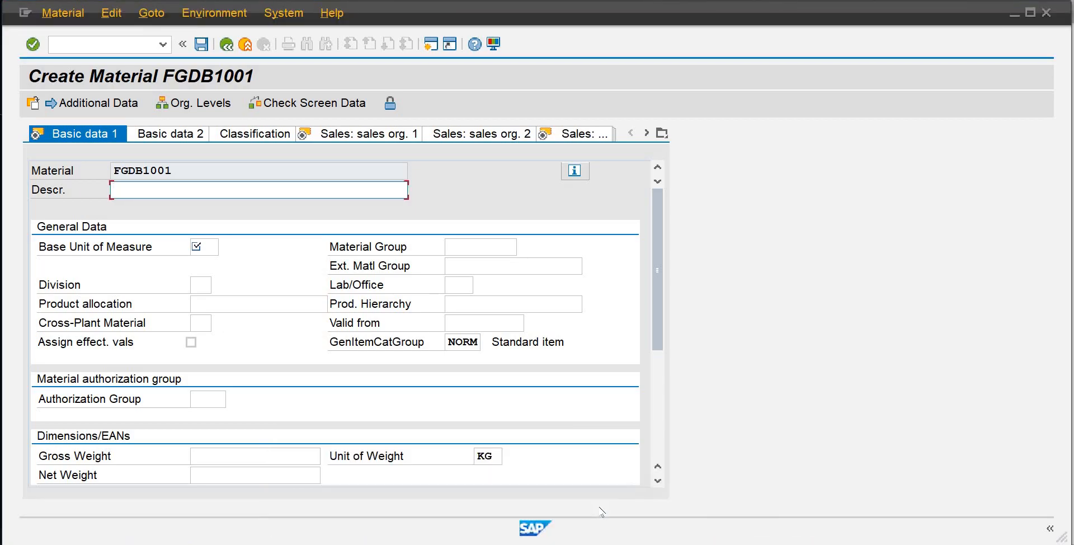
text(600)
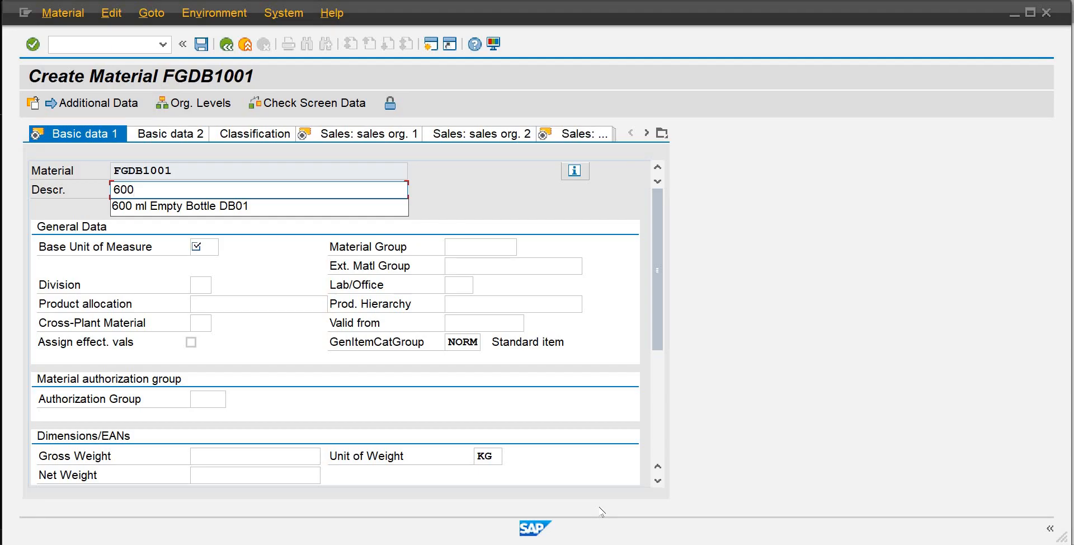
text(ML)
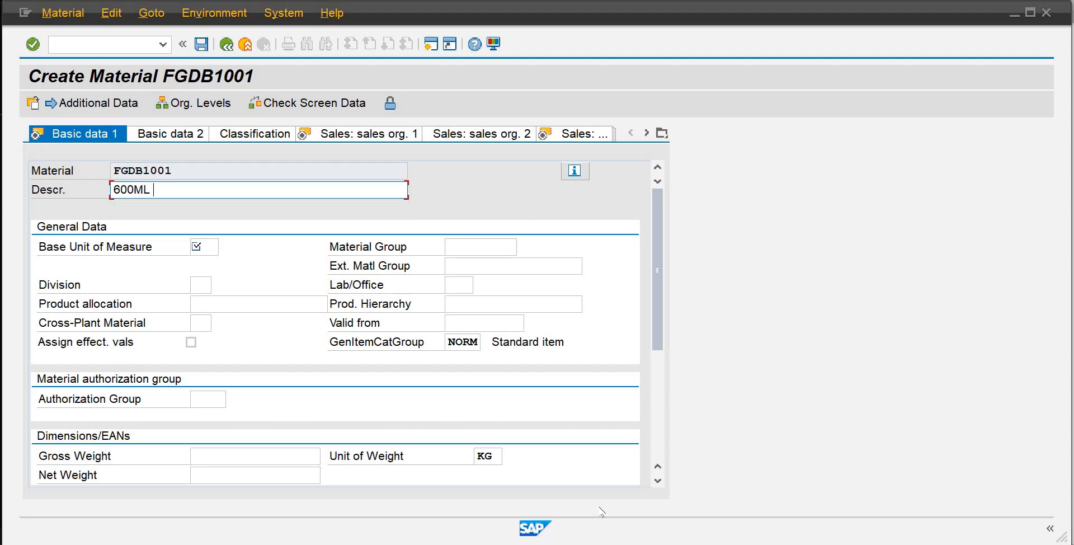
text( Bot)
key(BackSpace)
key(BackSpace)
key(BackSpace)
text(Filled Bottle-DB)
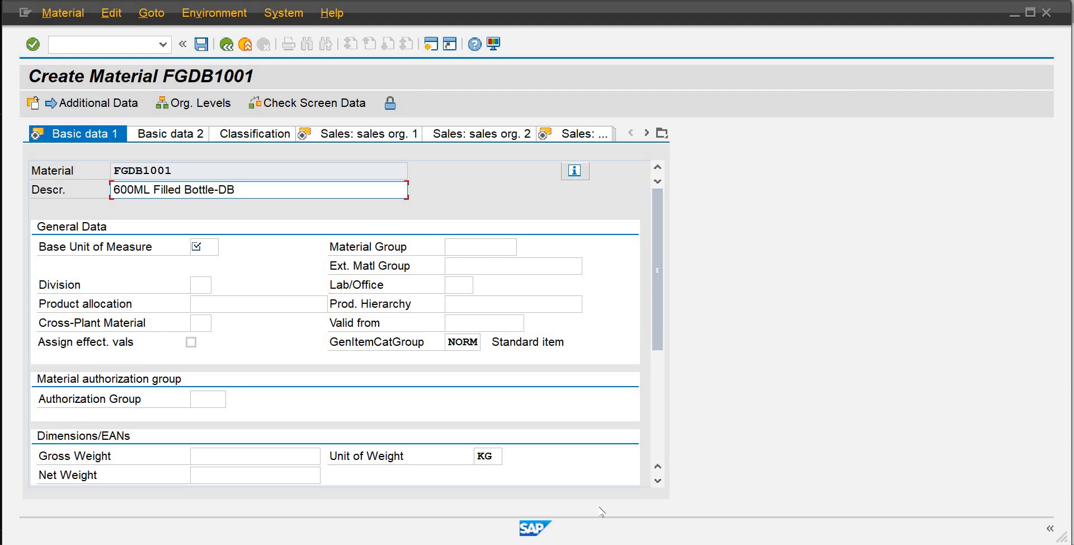
text(01)
key(Tab)
text(ea)
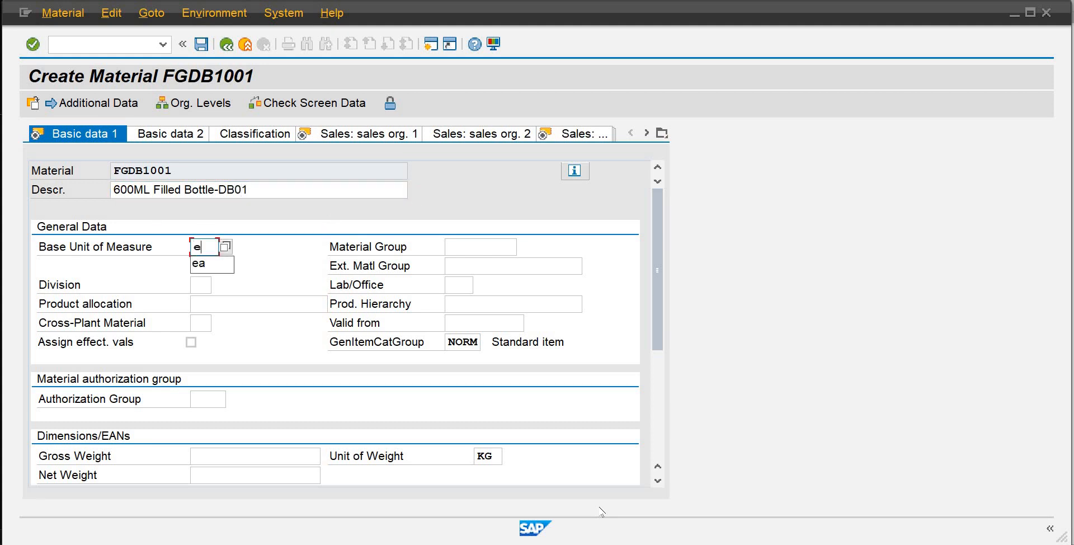
Search the material group list for "water" and assign material group ENB01.
click(514, 245)
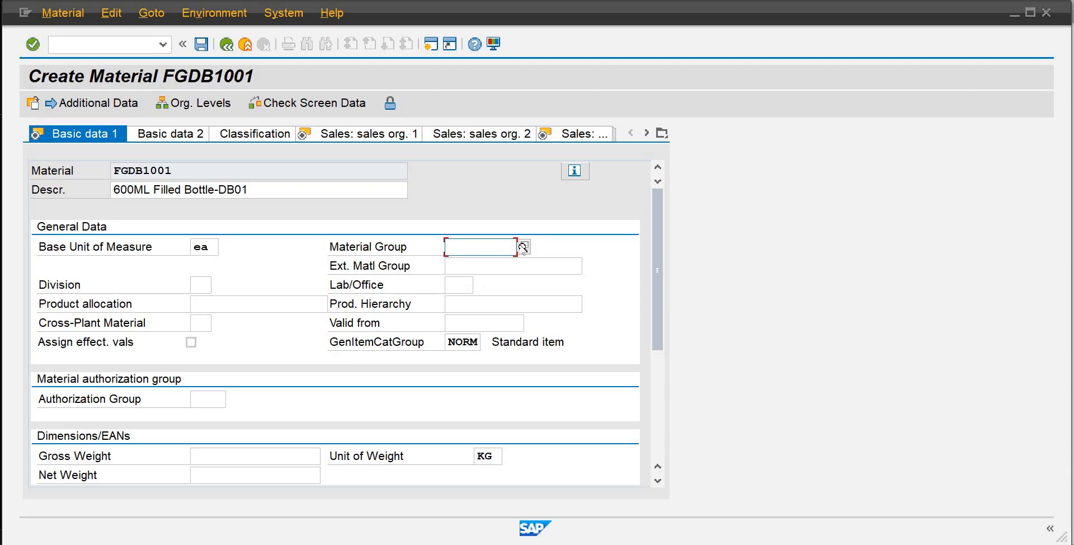
click(523, 247)
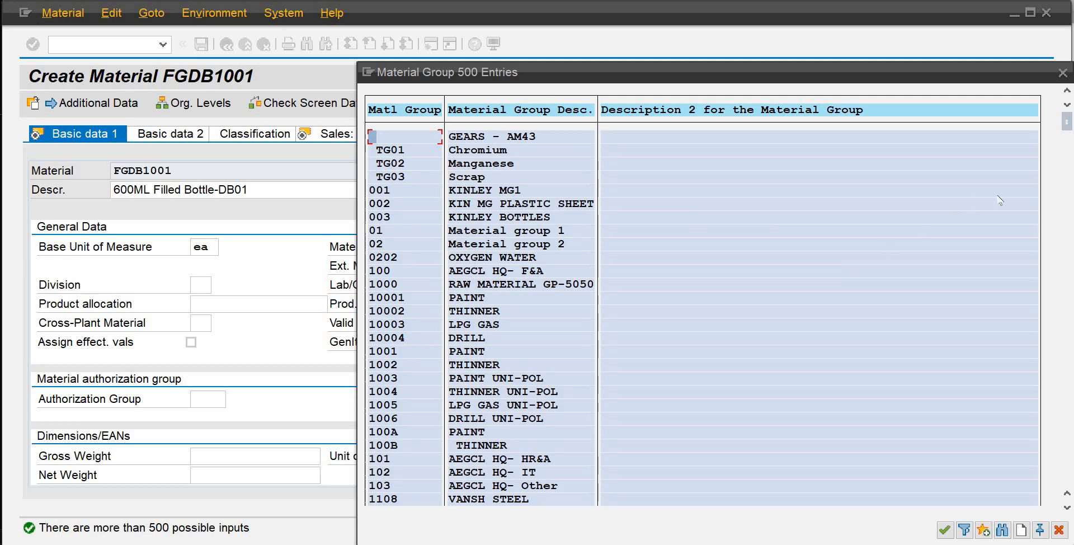
click(1068, 508)
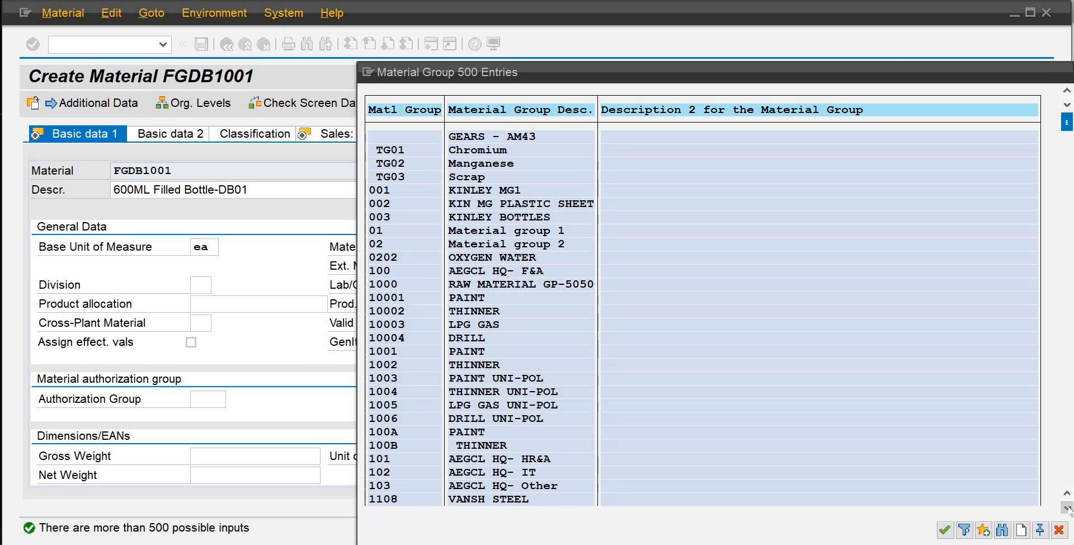
scroll(1068, 508, down, 5)
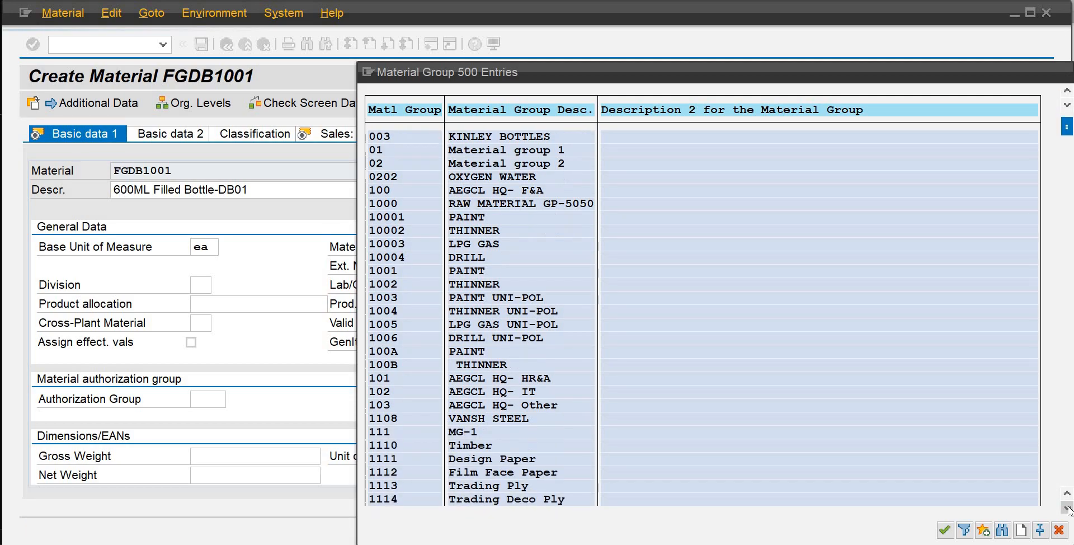
click(1068, 467)
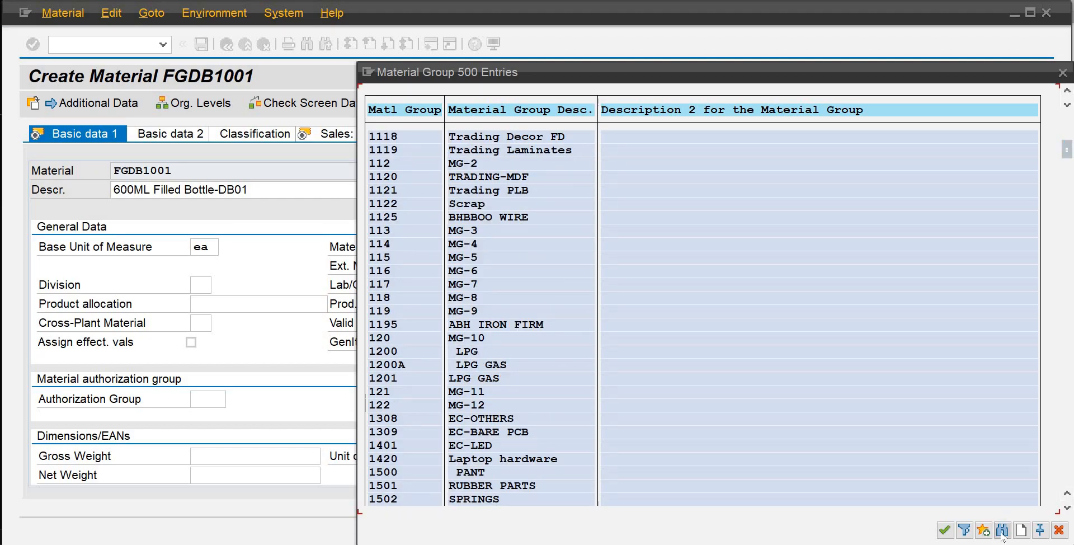
click(1002, 529)
text(w)
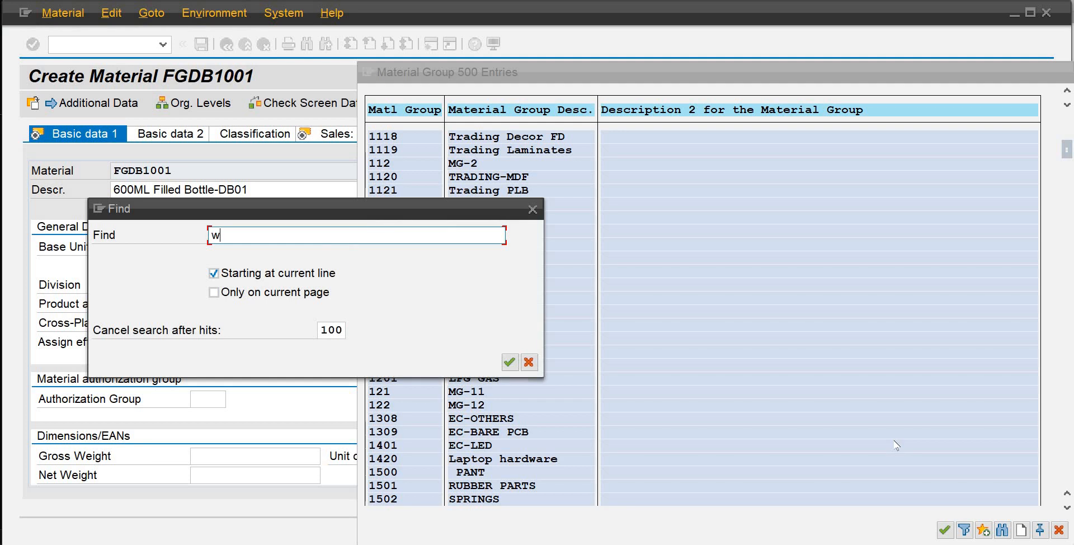
text(ater)
key(Return)
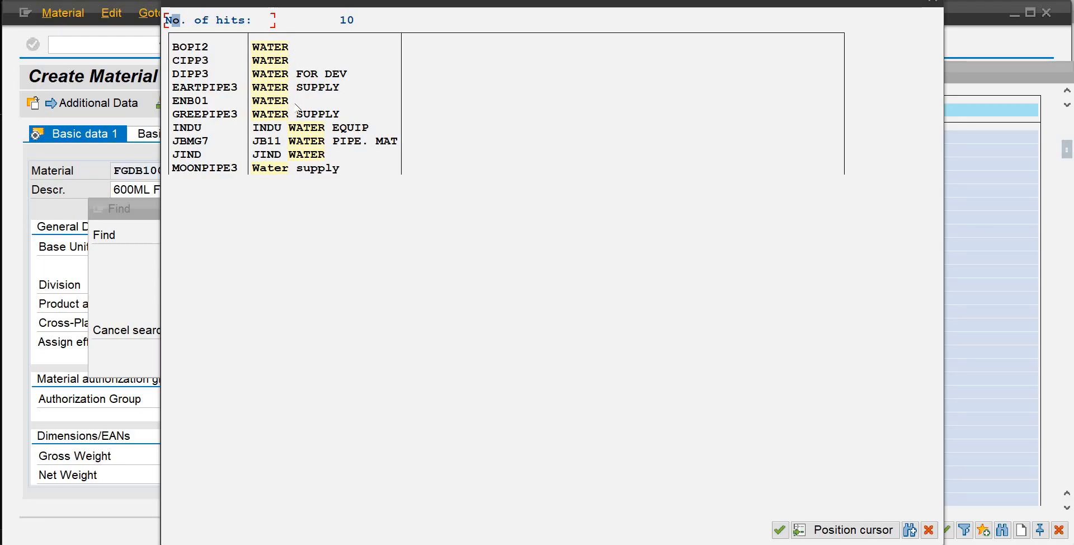
double_click(197, 101)
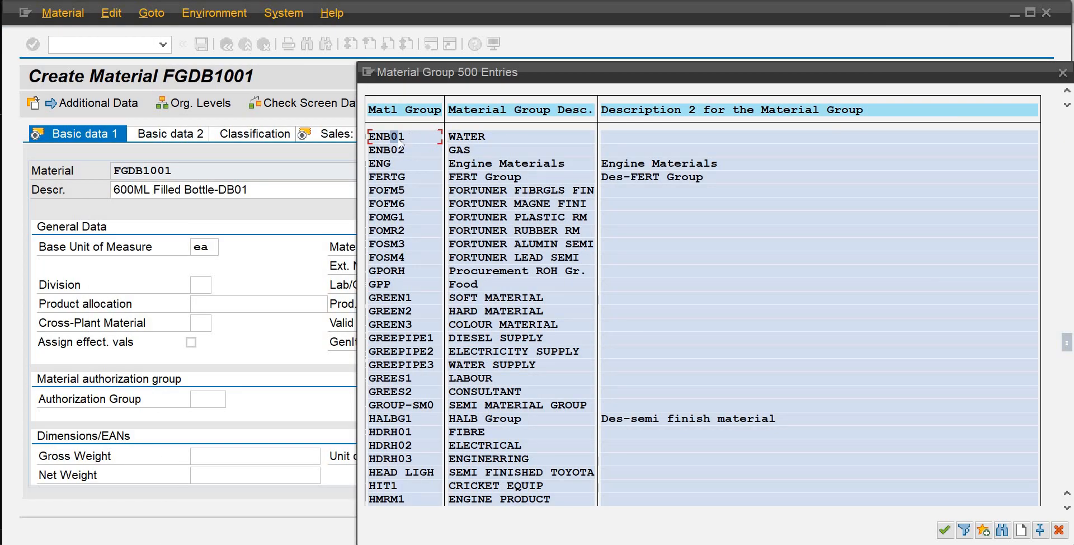
double_click(386, 137)
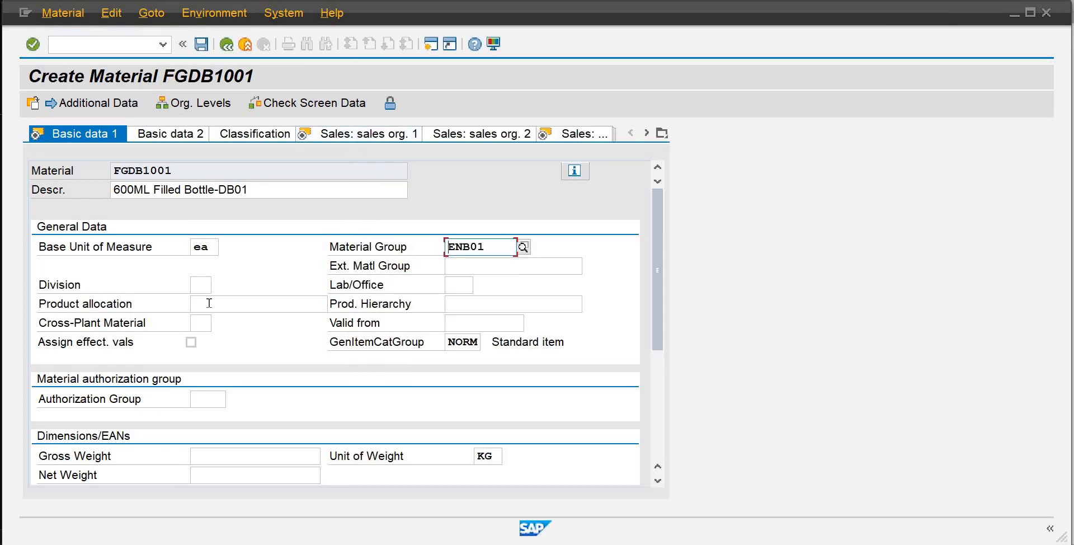
Set the material's division to DB.
click(202, 293)
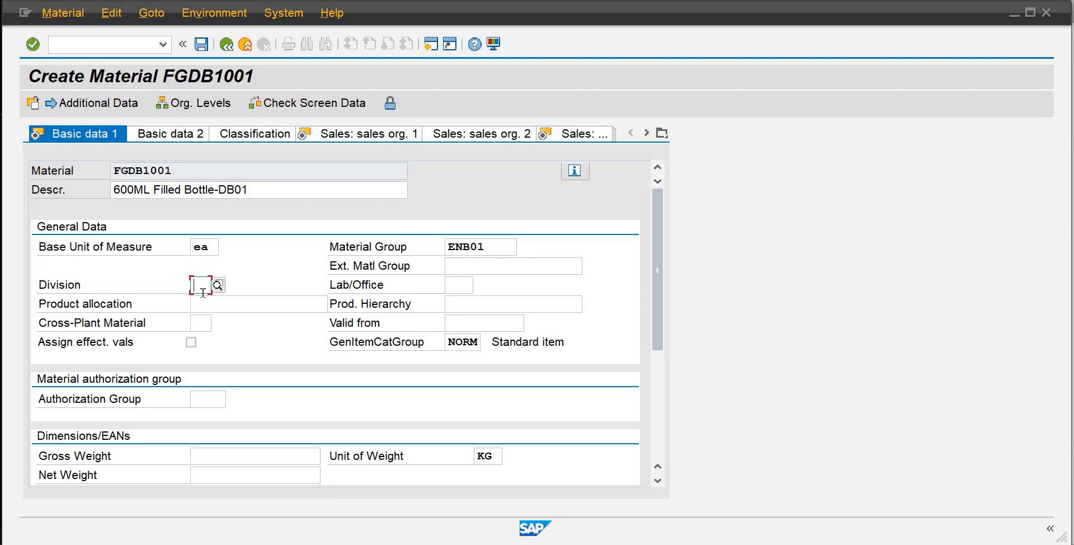
text(DB)
key(Tab)
key(Tab)
key(Tab)
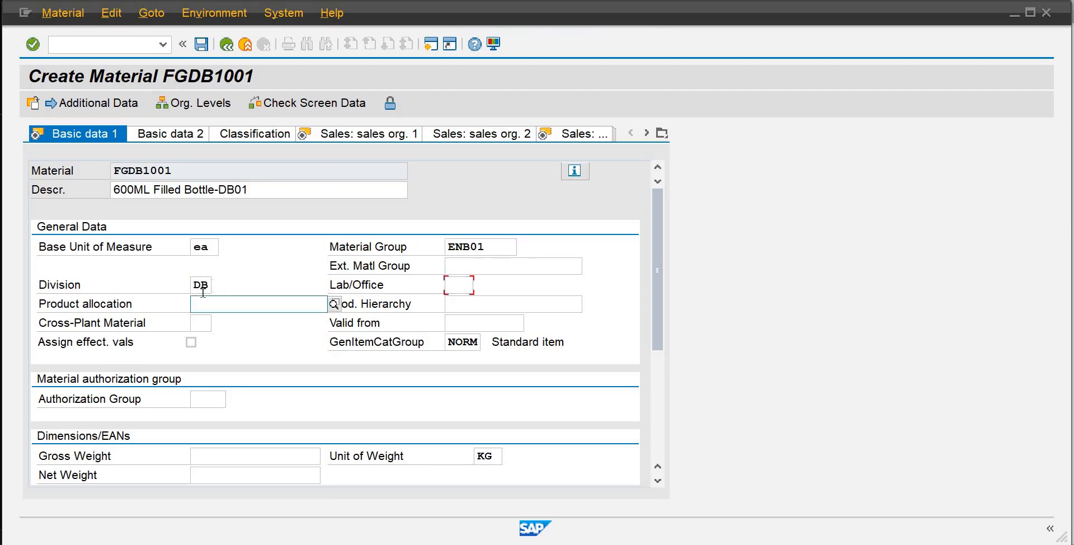
key(Tab)
key(Tab)
key(Tab)
key(Tab)
key(Tab)
key(Tab)
key(Tab)
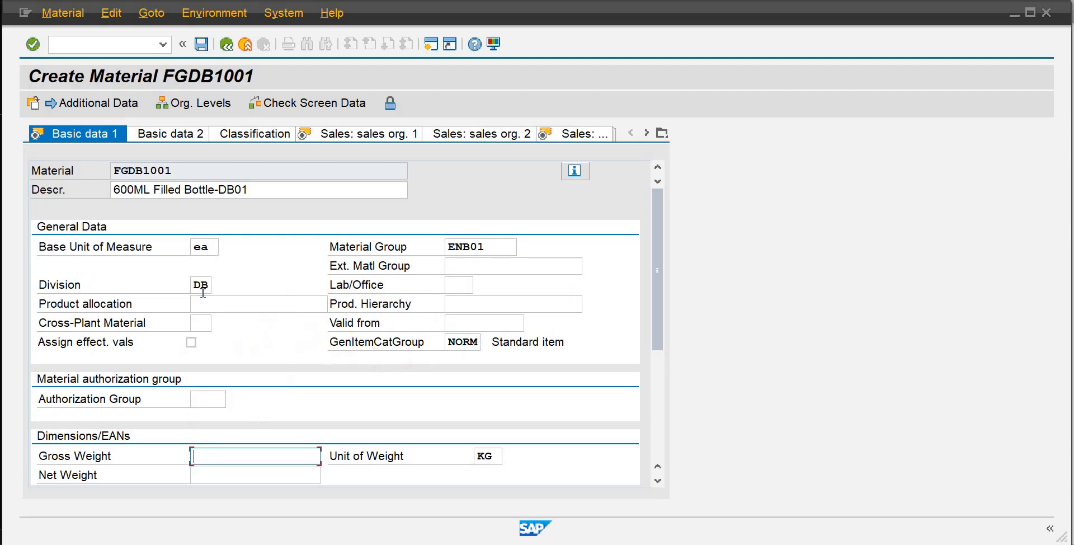
Enter a gross weight of 550 and a net weight of 500 with g as the unit of weight.
click(217, 456)
text(550)
key(Tab)
text(g)
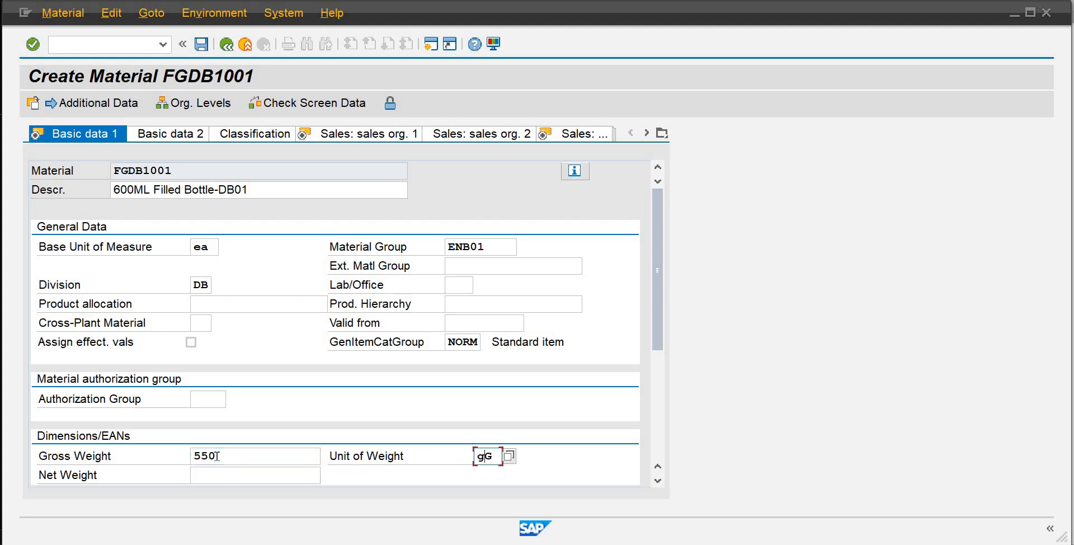
key(Delete)
key(Tab)
text(500)
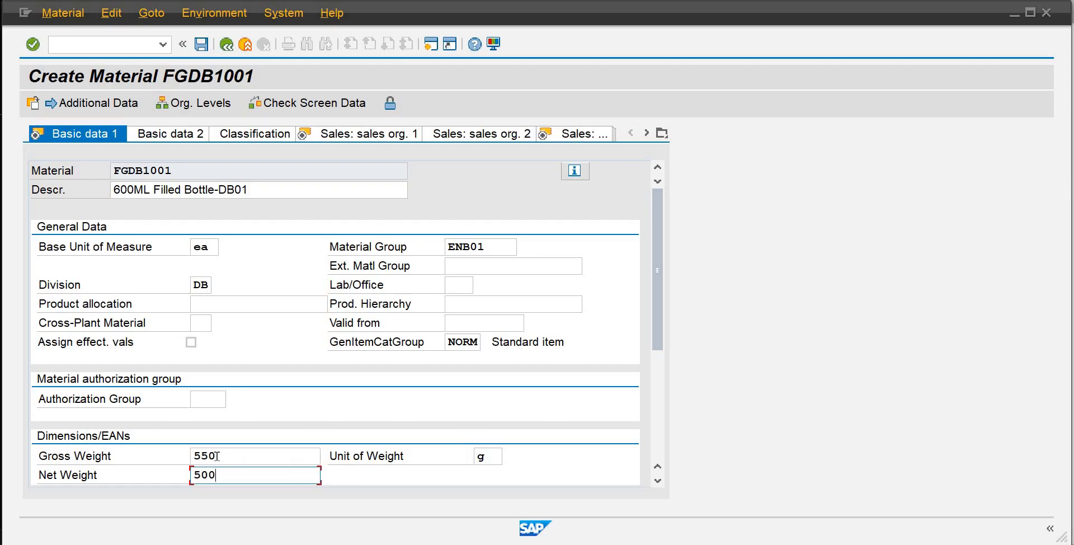
key(Tab)
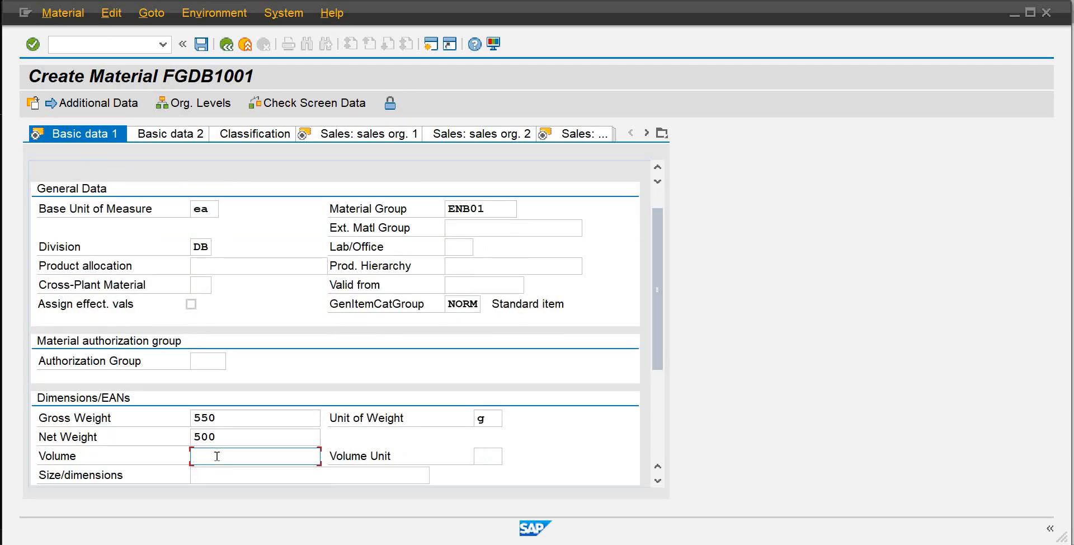
click(661, 420)
click(657, 244)
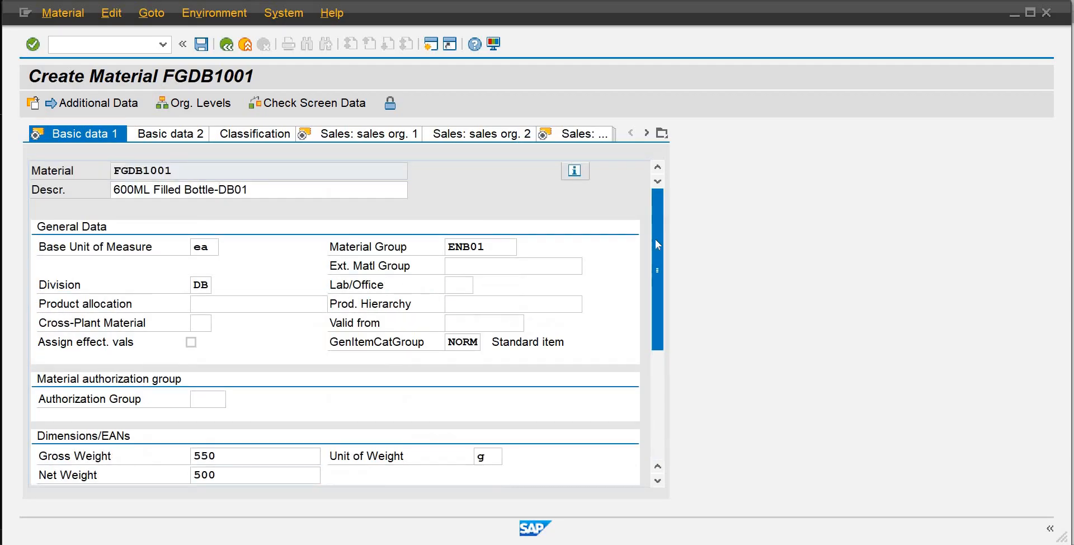
Continue to the Sales: sales org. 1 view, review its fields and accept the defaults to reach Sales: General/Plant.
key(Return)
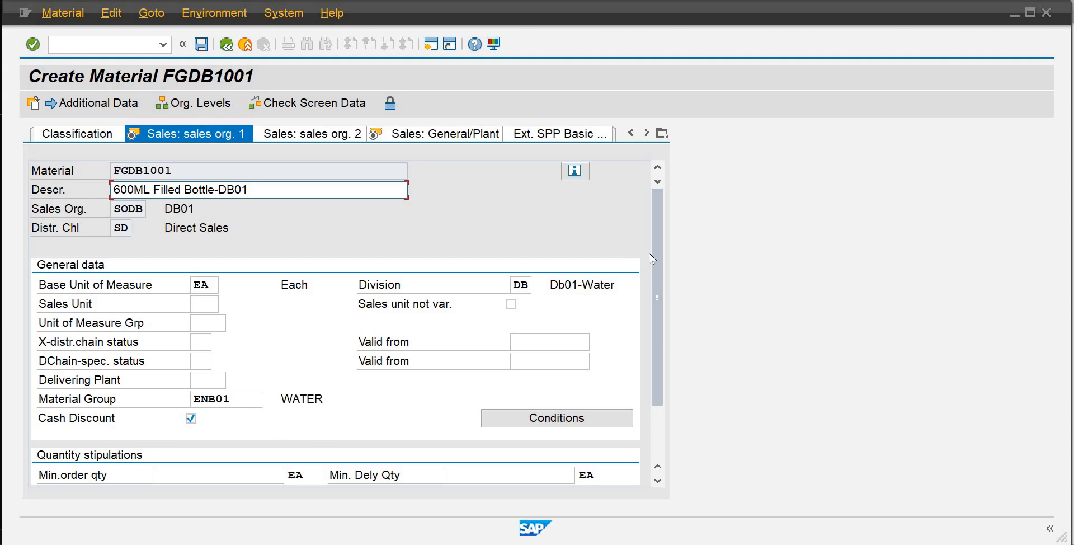
drag(654, 279, 661, 311)
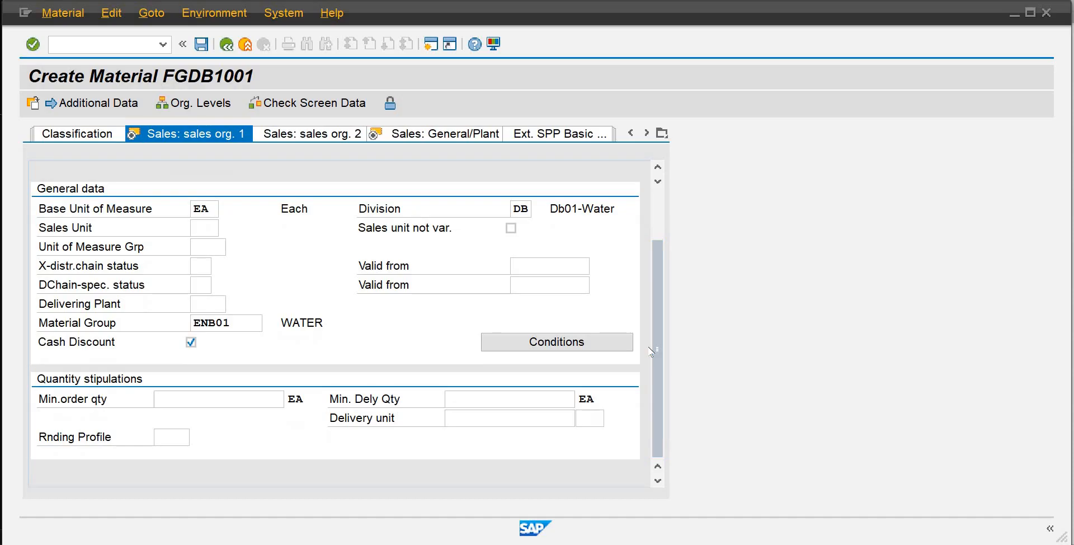
click(653, 202)
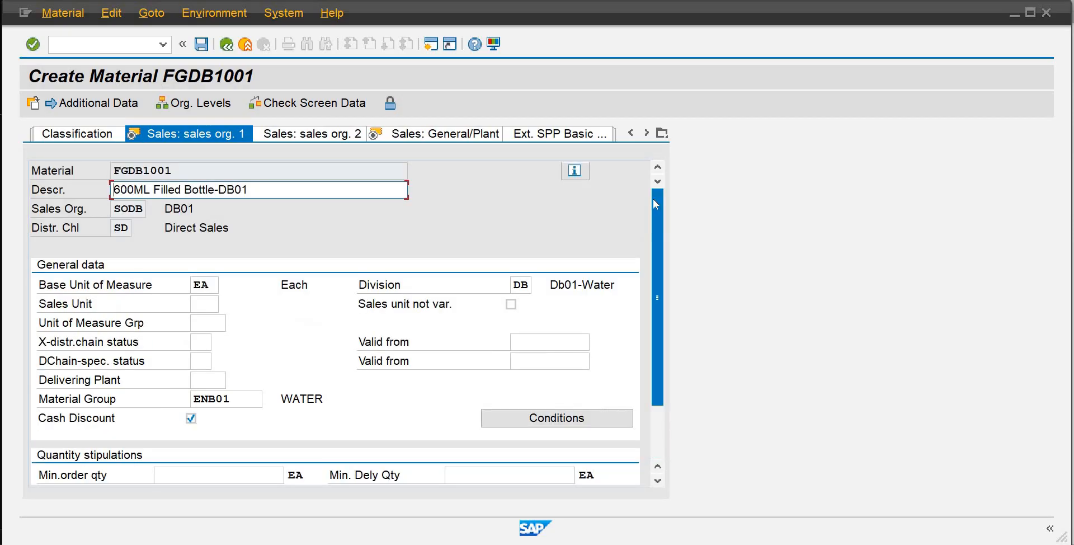
key(Return)
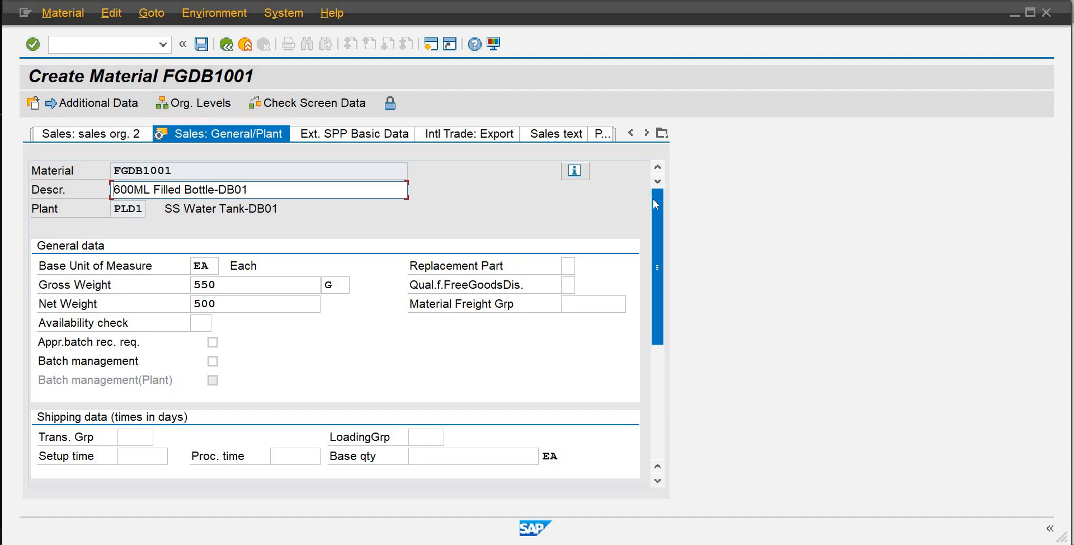
Set the shipping data to transportation group Z001 (CARTOONS) and loading group Z001 (LIFT).
drag(657, 244, 656, 312)
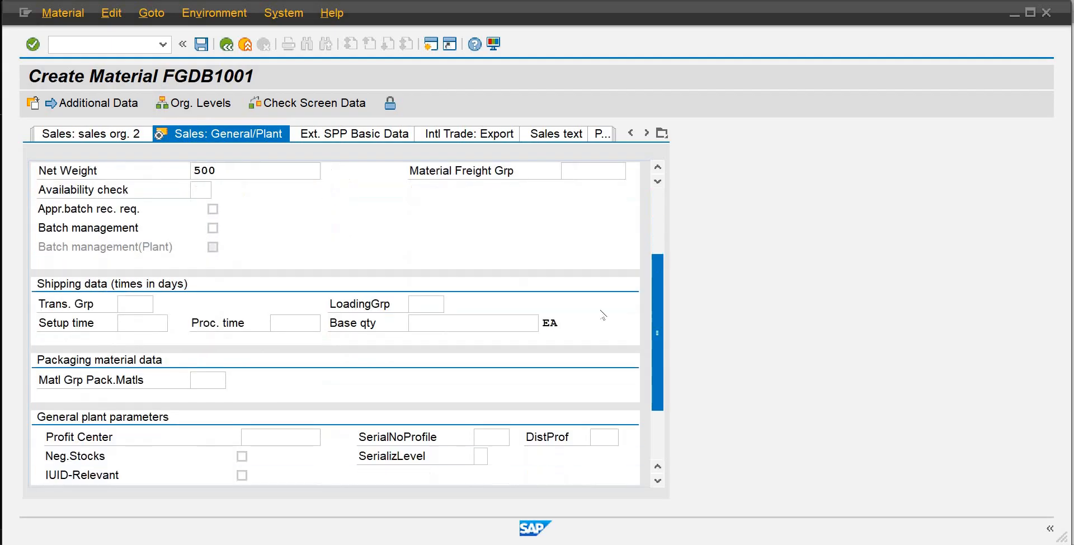
click(140, 306)
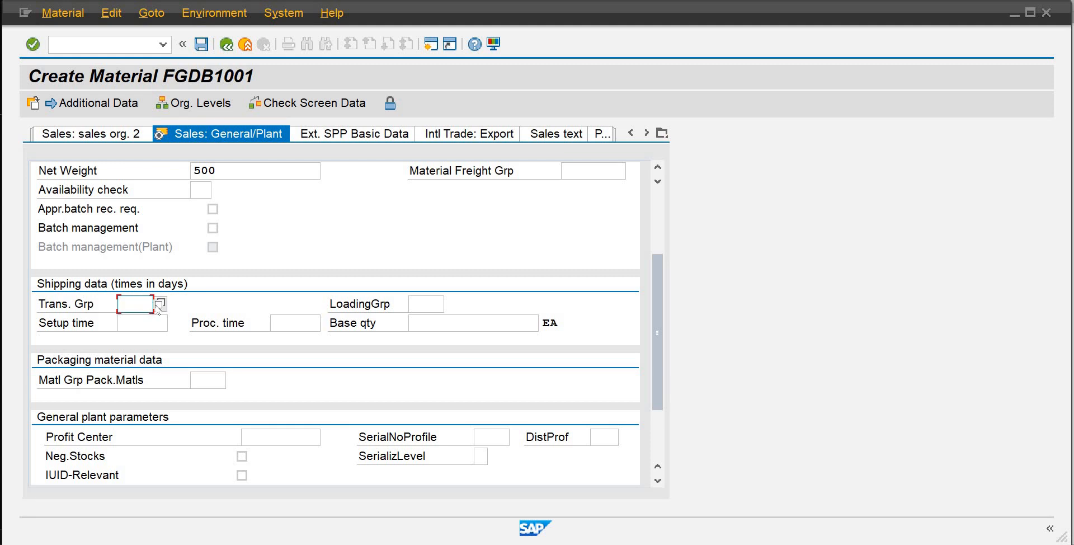
click(160, 304)
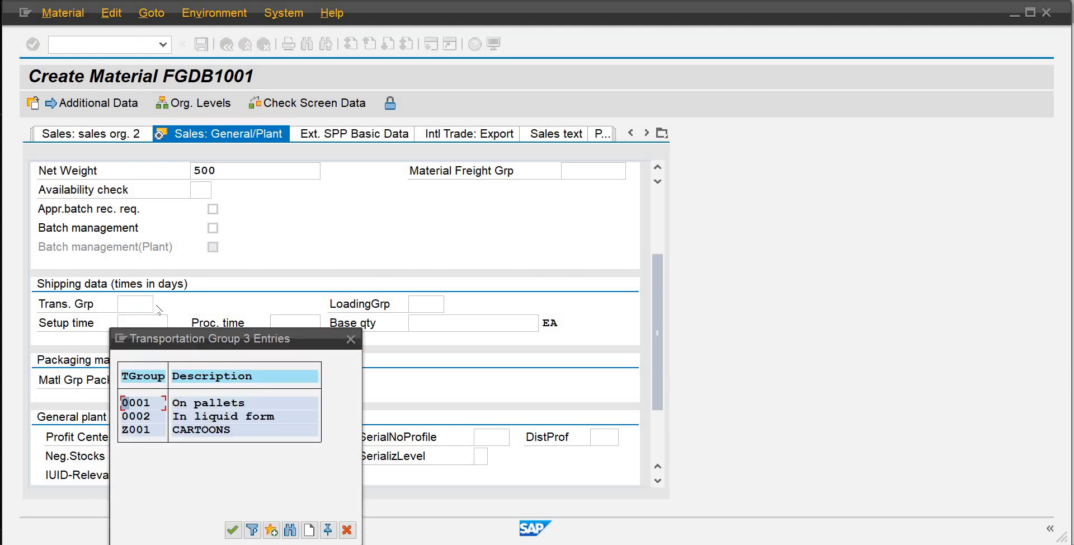
double_click(205, 430)
click(431, 302)
click(450, 303)
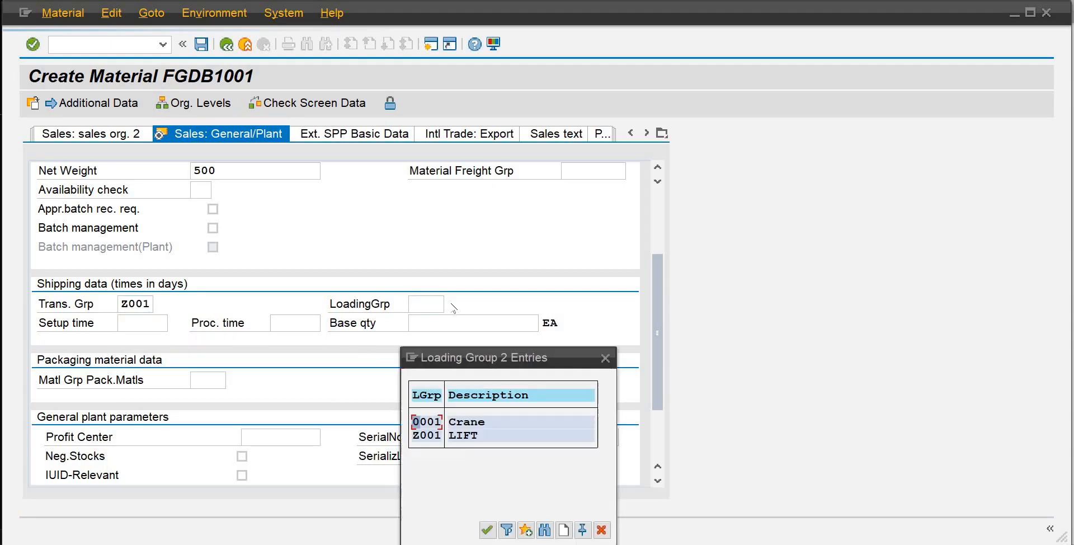
double_click(465, 436)
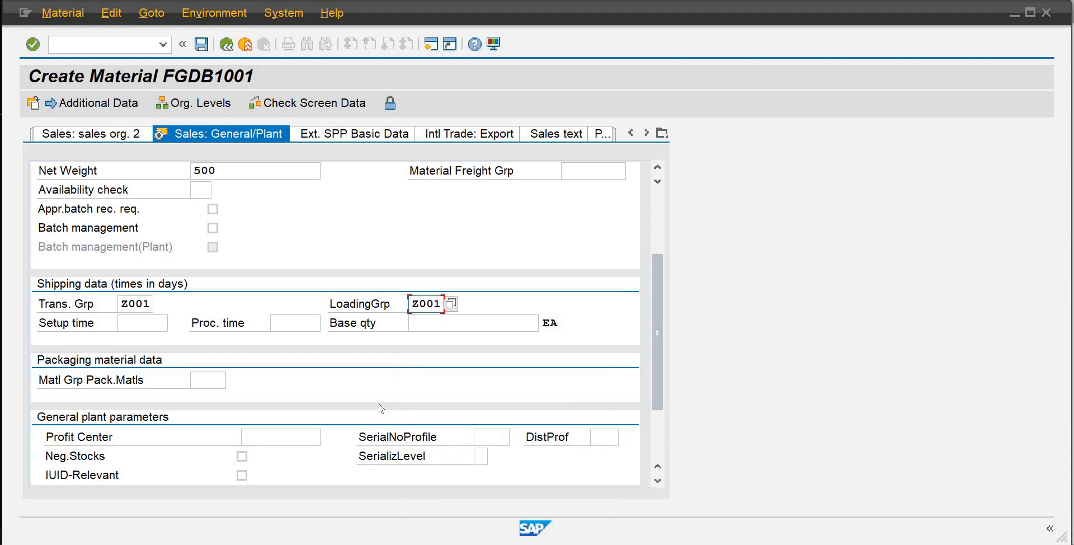
Leave the setup time, processing time and profit center blank and continue to the Plant data / stor. 1 view.
click(146, 322)
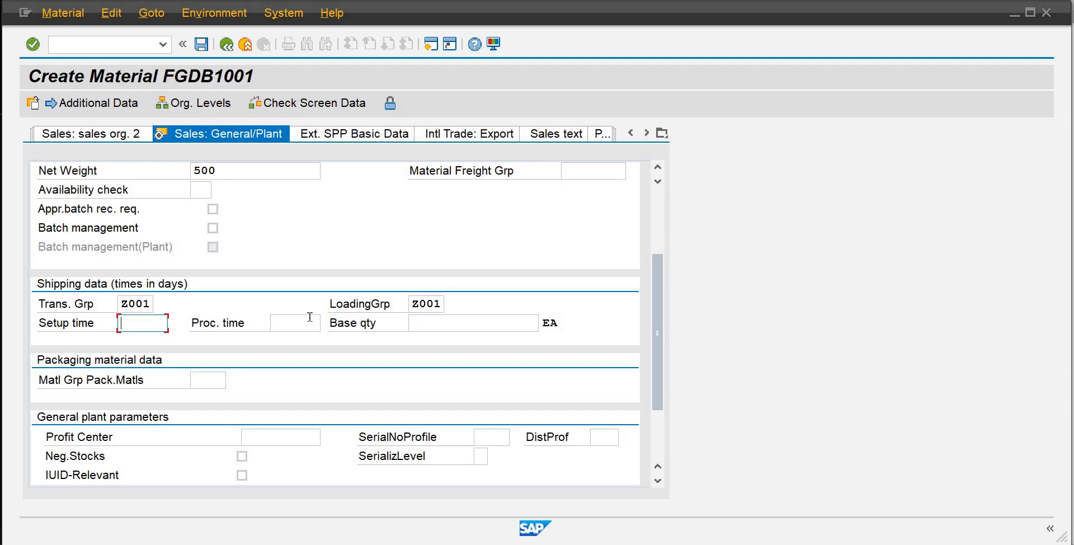
key(Tab)
click(461, 310)
key(Return)
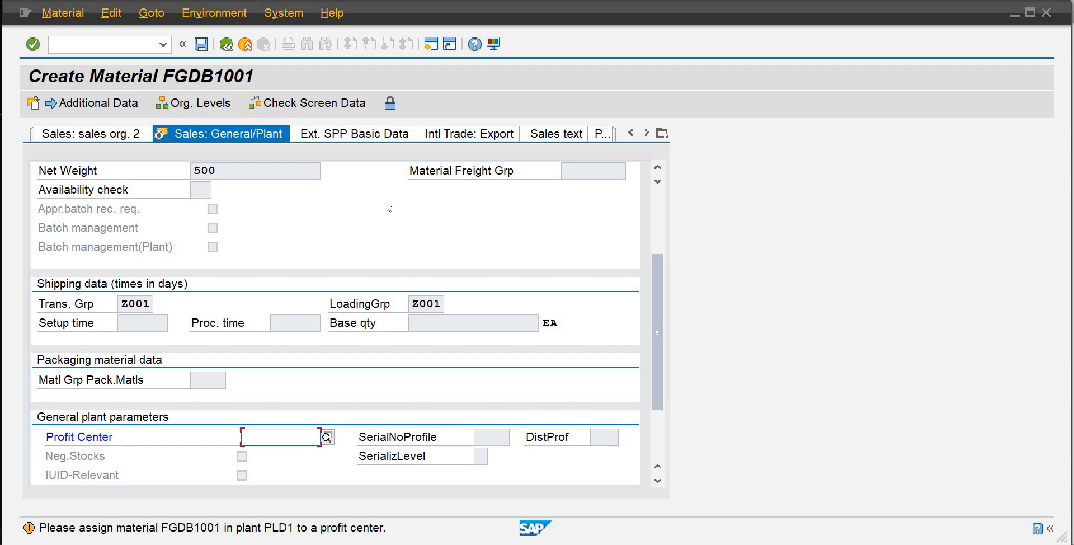
key(Return)
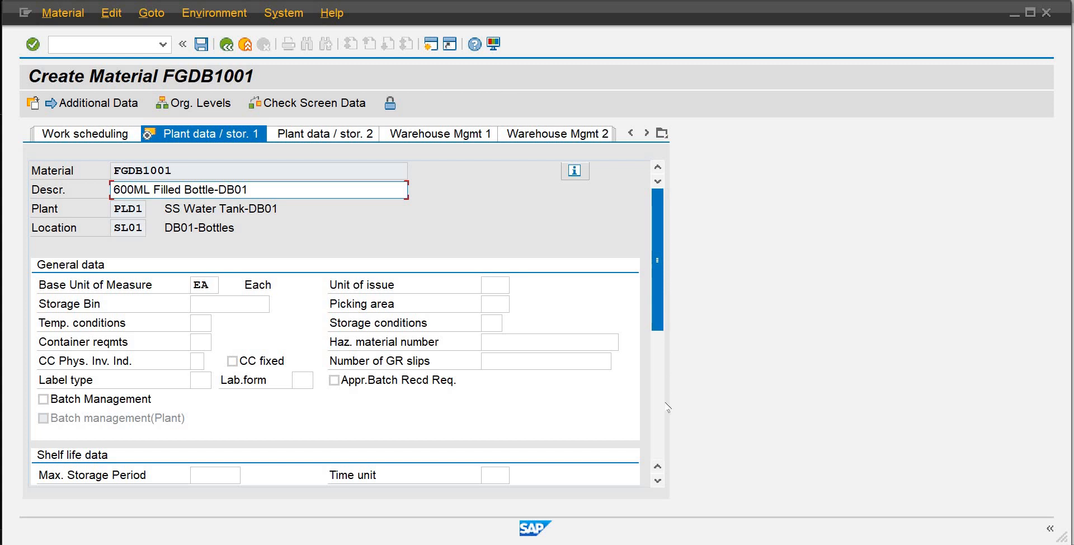
Review the Plant data / stor. 1 fields, leave them blank and continue to the Accounting 1 view.
scroll(659, 444, down, 4)
scroll(657, 391, down, 1)
scroll(656, 313, up, 5)
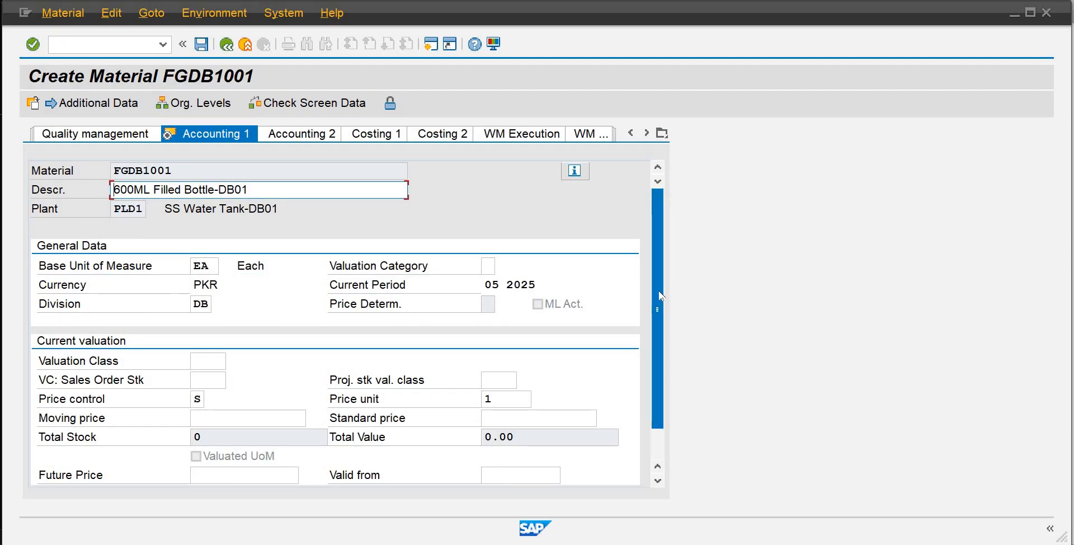
Try valuation class 7920 for the finished product's current valuation.
click(215, 359)
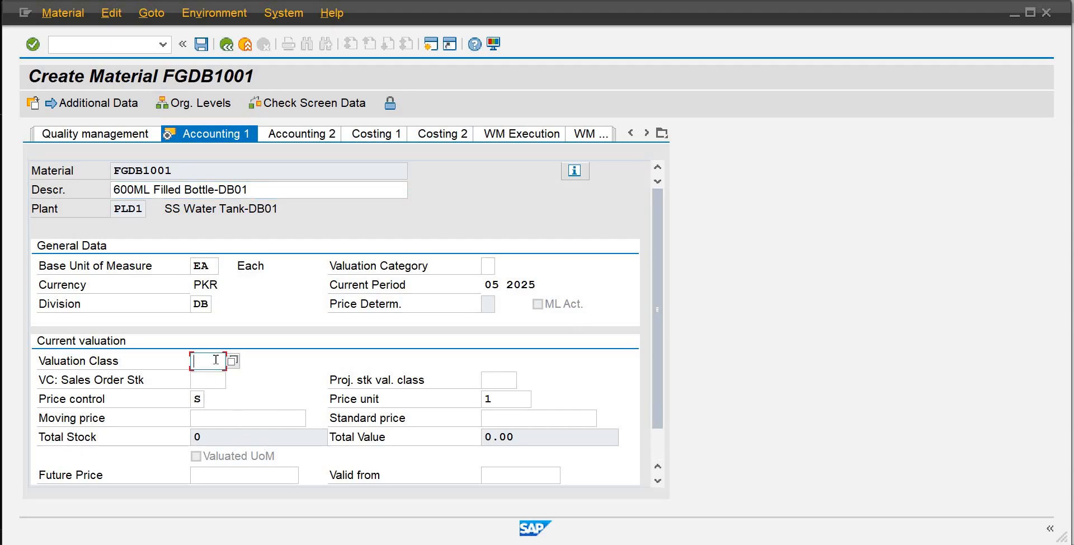
text(7920)
click(499, 416)
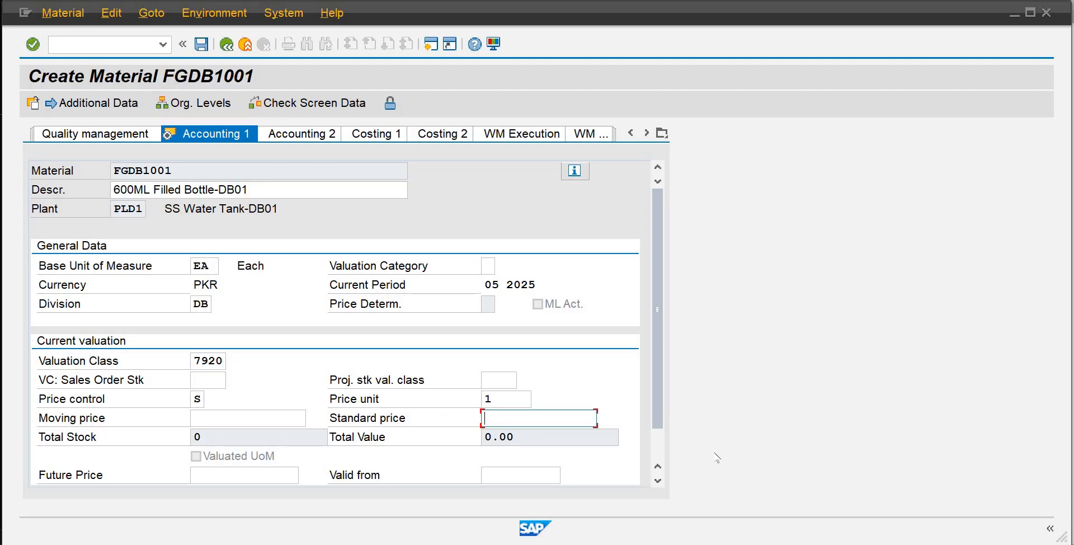
Switch to the Word document and change the 600 ML bottle price to Rs30/B in the finished products list.
mouse_move(746, 508)
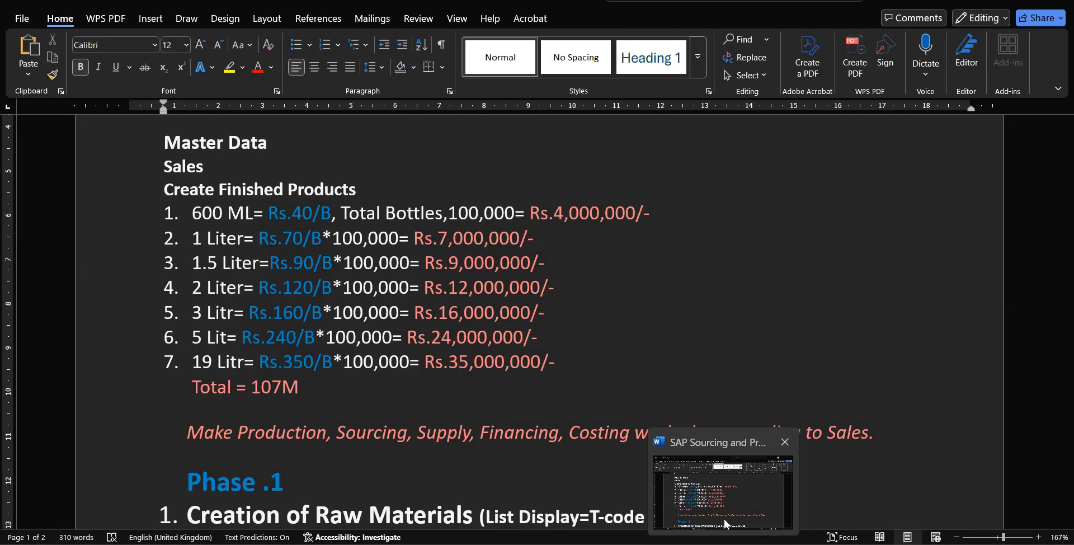
click(723, 518)
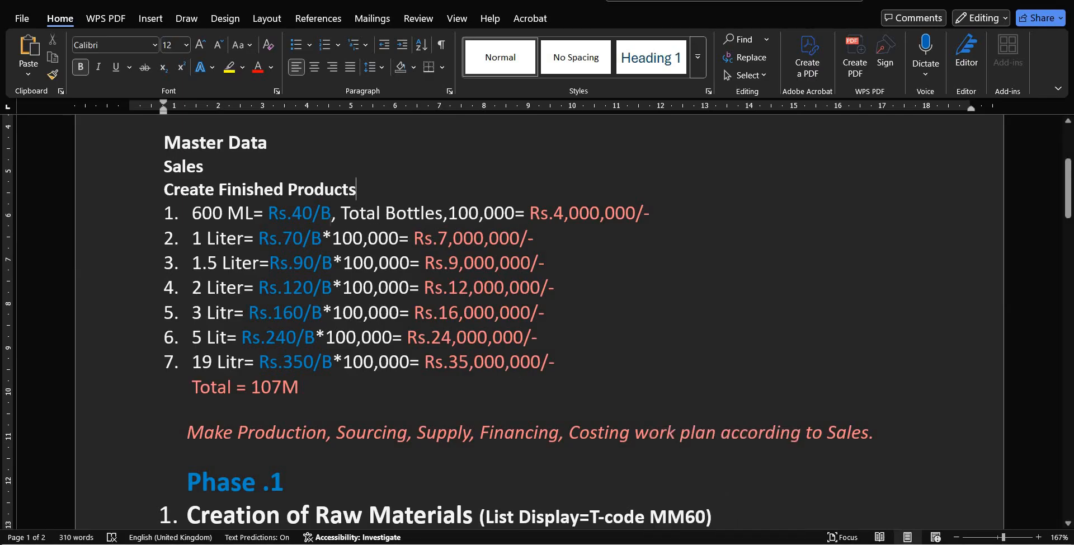
click(303, 212)
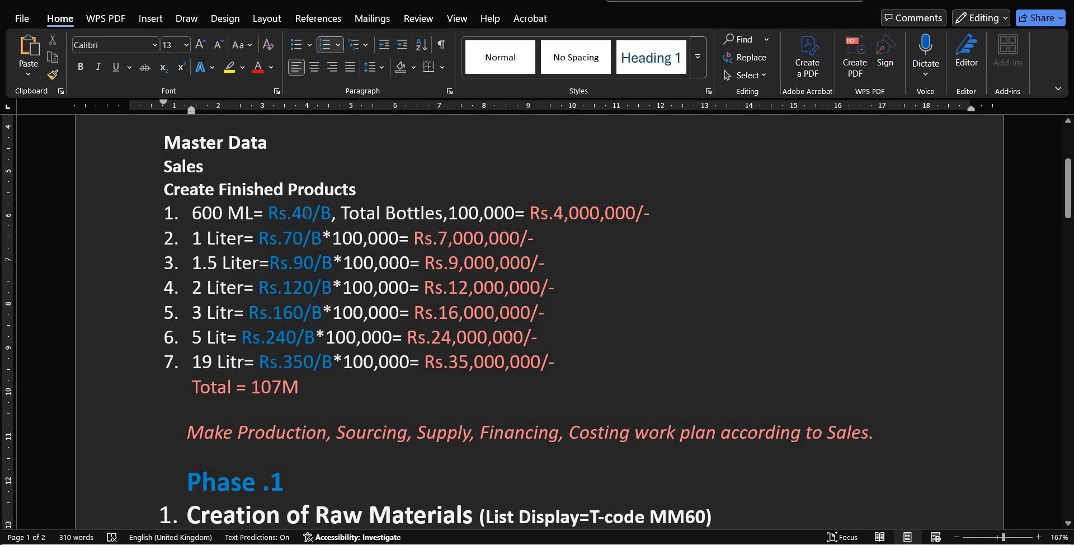
key(BackSpace)
key(BackSpace)
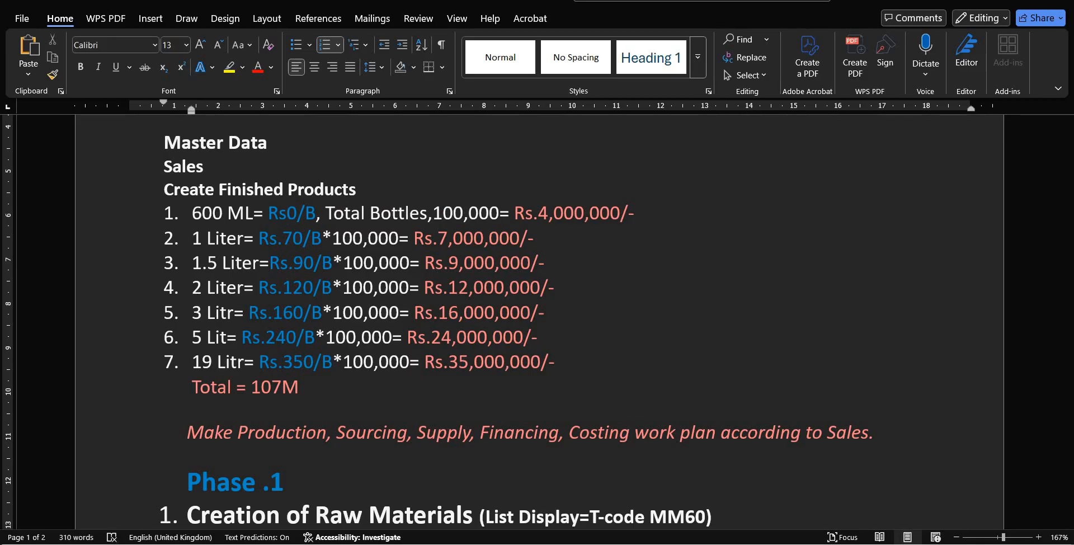
text(3)
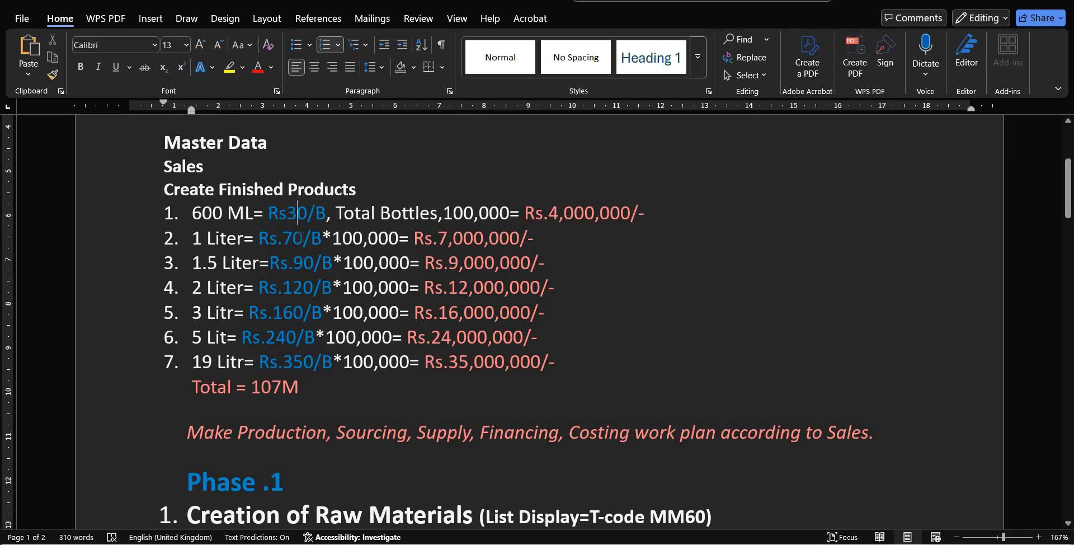
Set the 1 Liter price to Rs.60/B and the 1.5 Liter price to Rs.70/B.
click(302, 238)
key(BackSpace)
key(BackSpace)
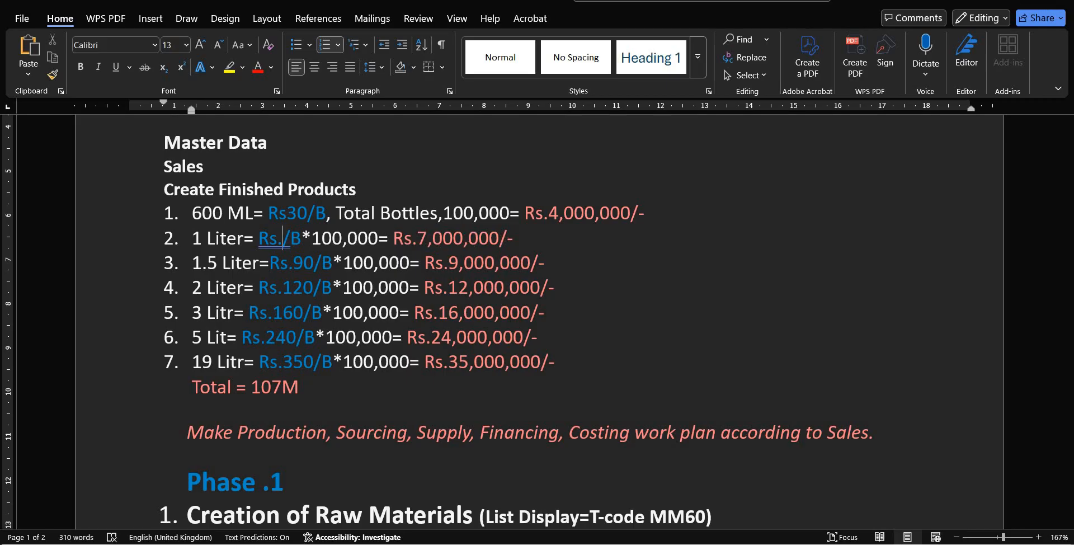
text(60)
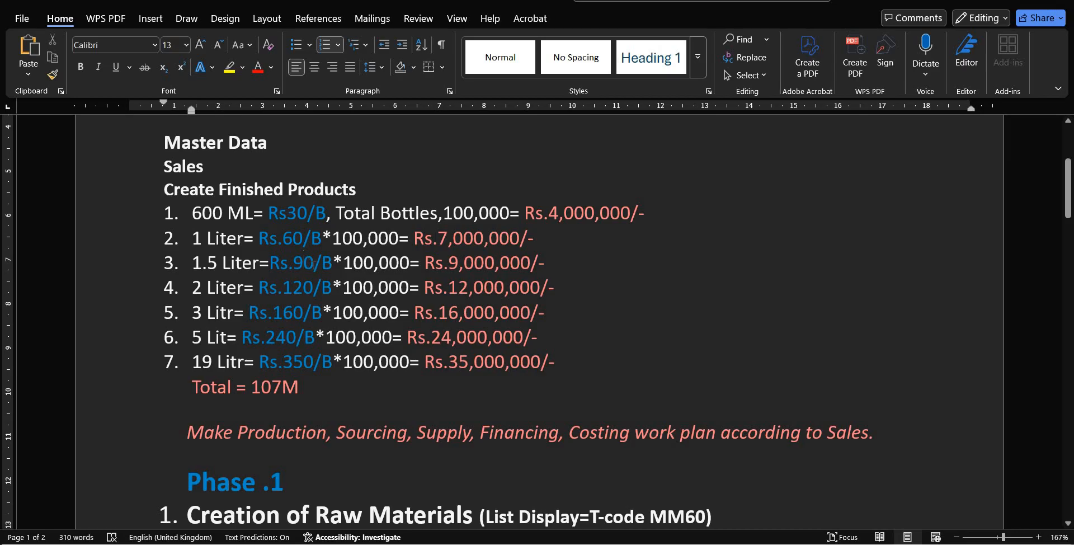
click(314, 265)
key(BackSpace)
key(BackSpace)
text(70)
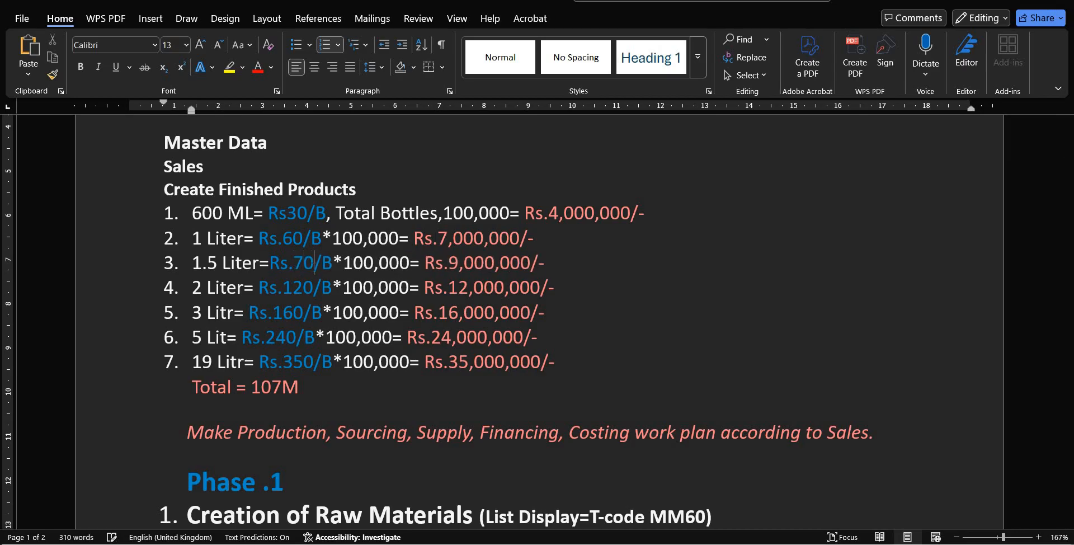
Set the 2 Liter price to Rs.10/B and the 3 Litr price to Rs.120/B.
key(Down)
key(BackSpace)
key(BackSpace)
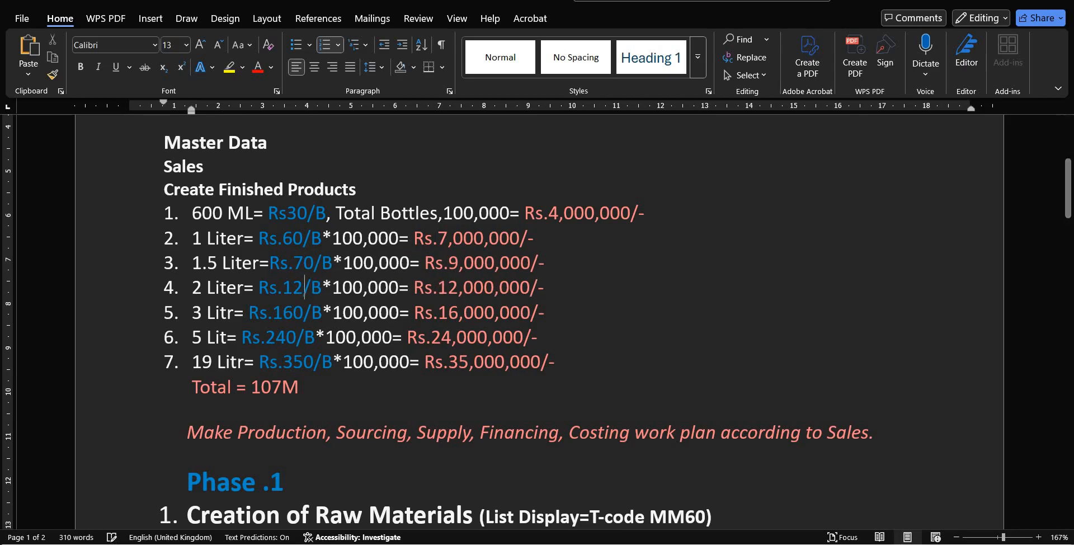
text(0)
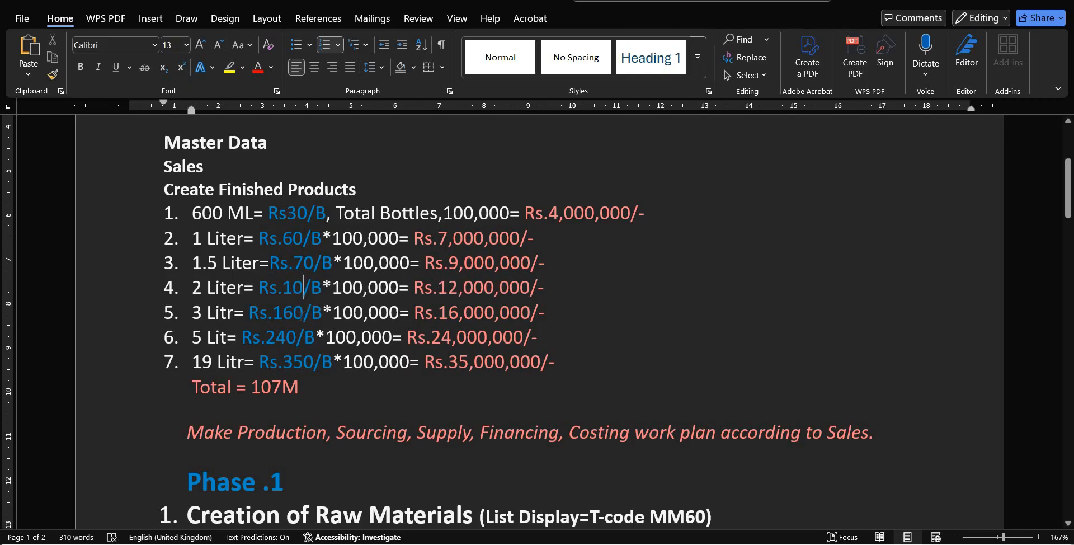
key(Down)
key(BackSpace)
key(BackSpace)
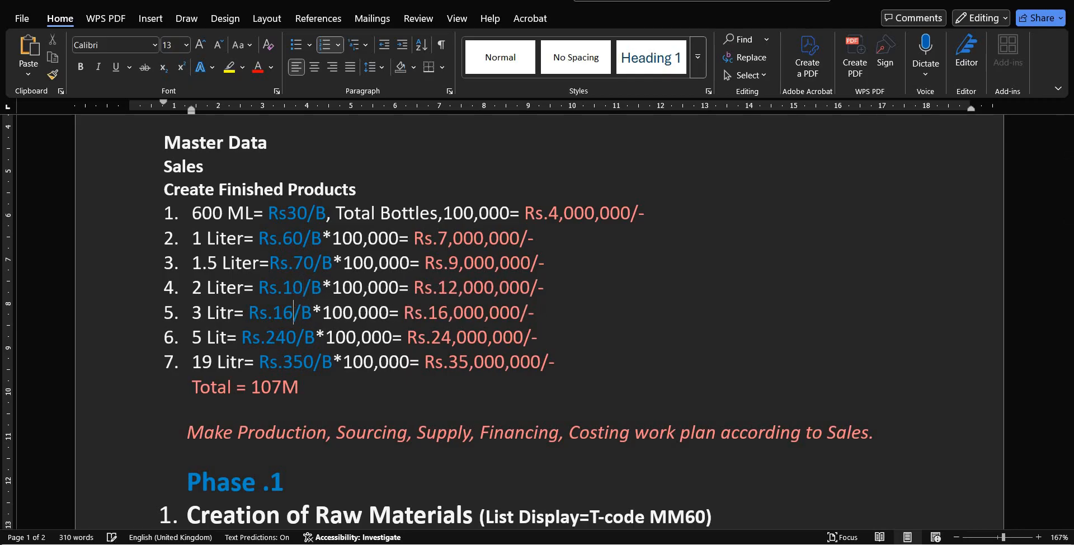
text(20)
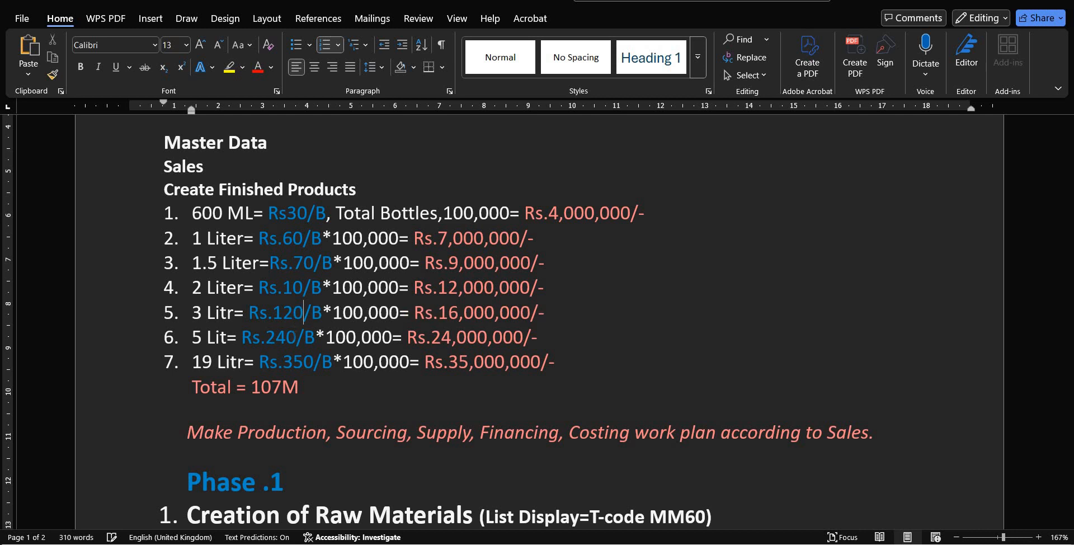
Set the 5 Lit price to Rs.200/B and the 19 Litr price to Rs.300/B.
click(293, 335)
key(BackSpace)
key(BackSpace)
key(BackSpace)
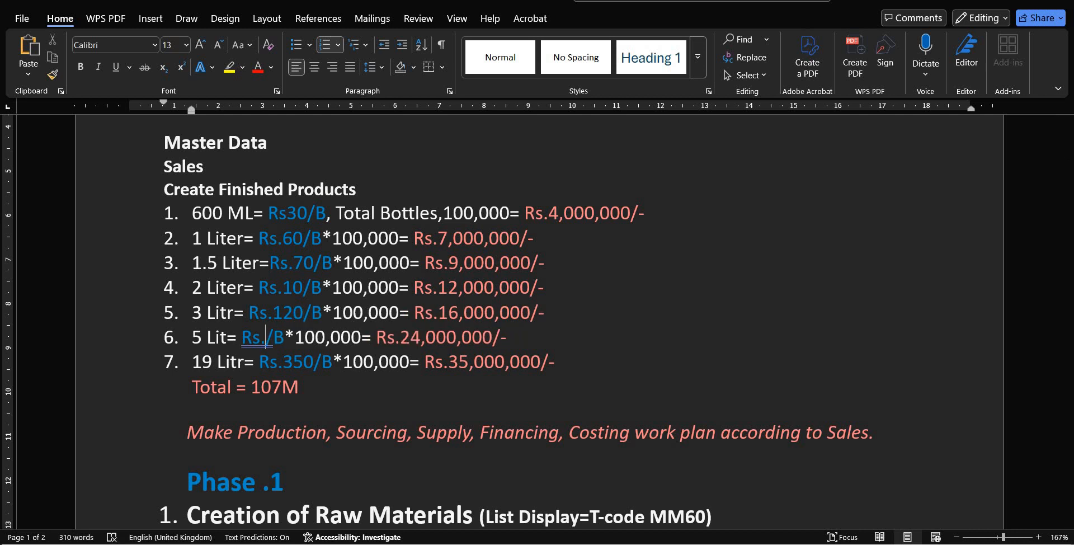
text(200)
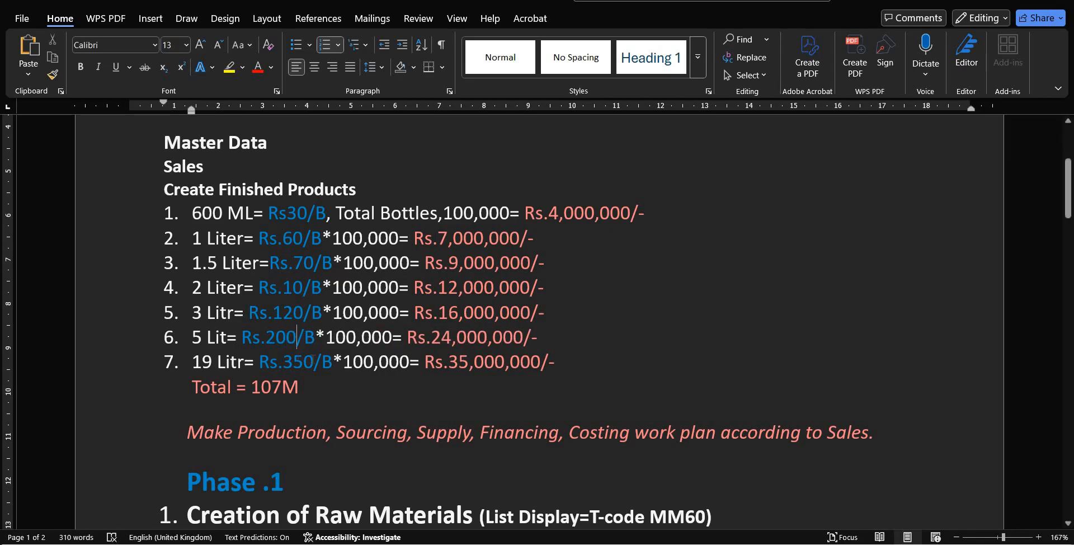
click(315, 359)
key(BackSpace)
key(BackSpace)
key(BackSpace)
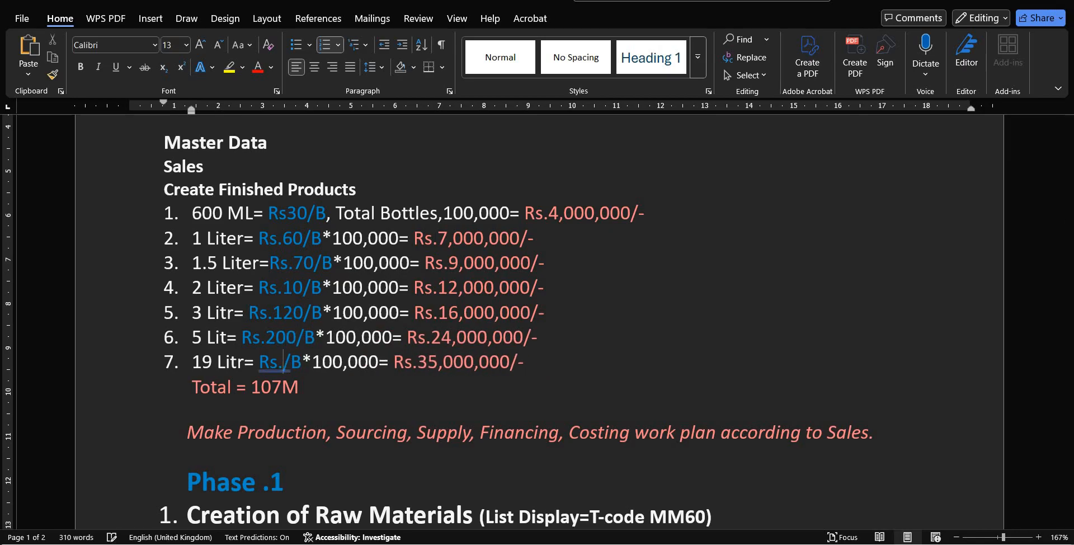
text(300)
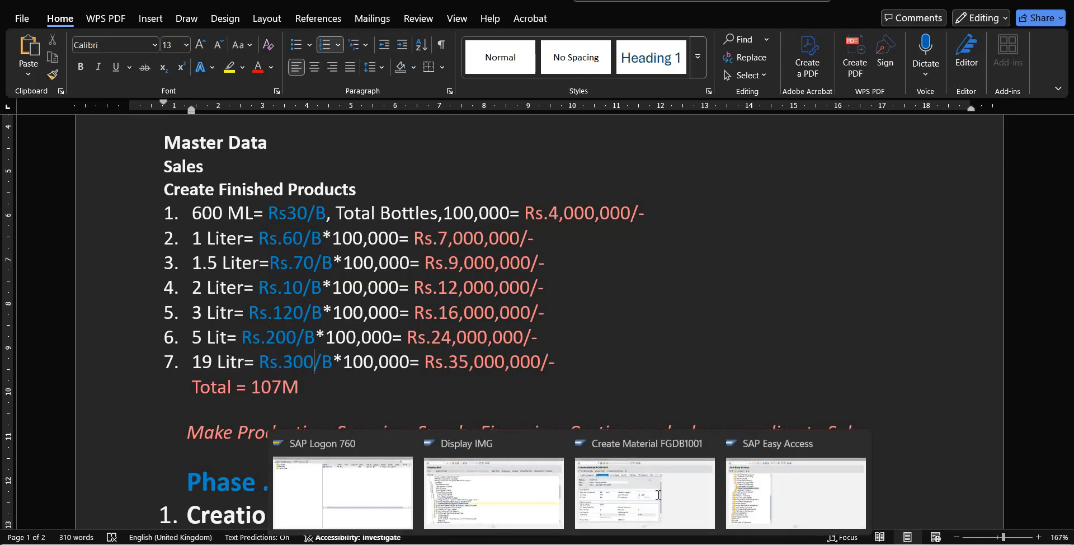
Switch back to SAP's Create Material FGDB1001 window and enter a standard price of 30.
click(644, 492)
click(650, 492)
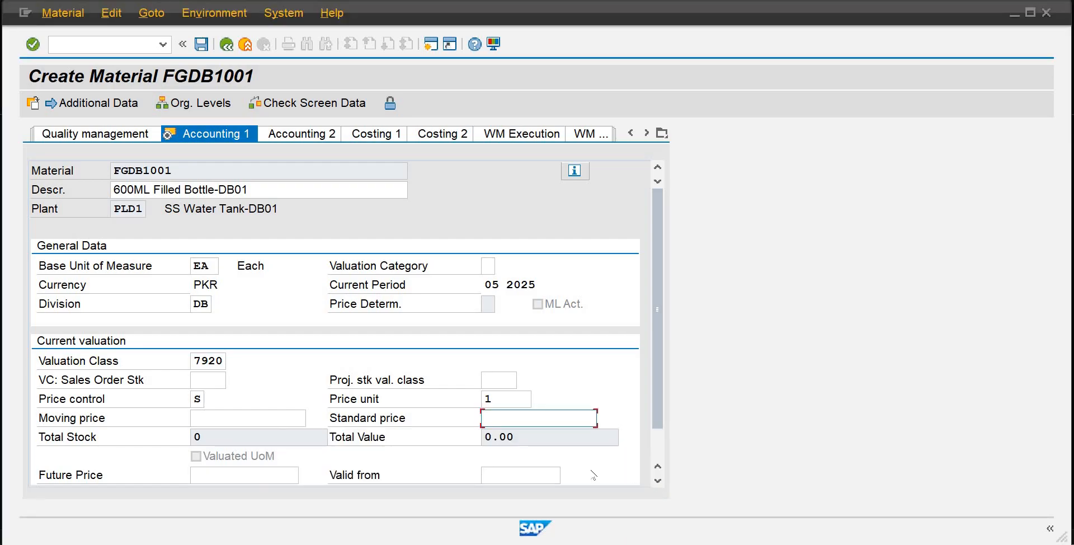
text(30)
mouse_move(720, 508)
key(Return)
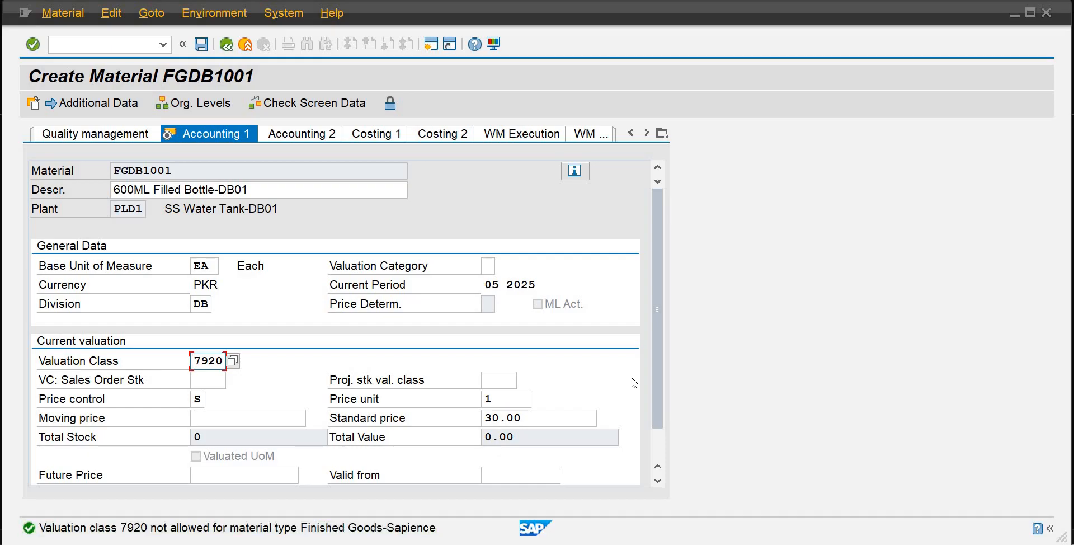
Pick valuation class VER1 (CARS) from the allowed values and save material FGDB1001.
key(Return)
click(232, 360)
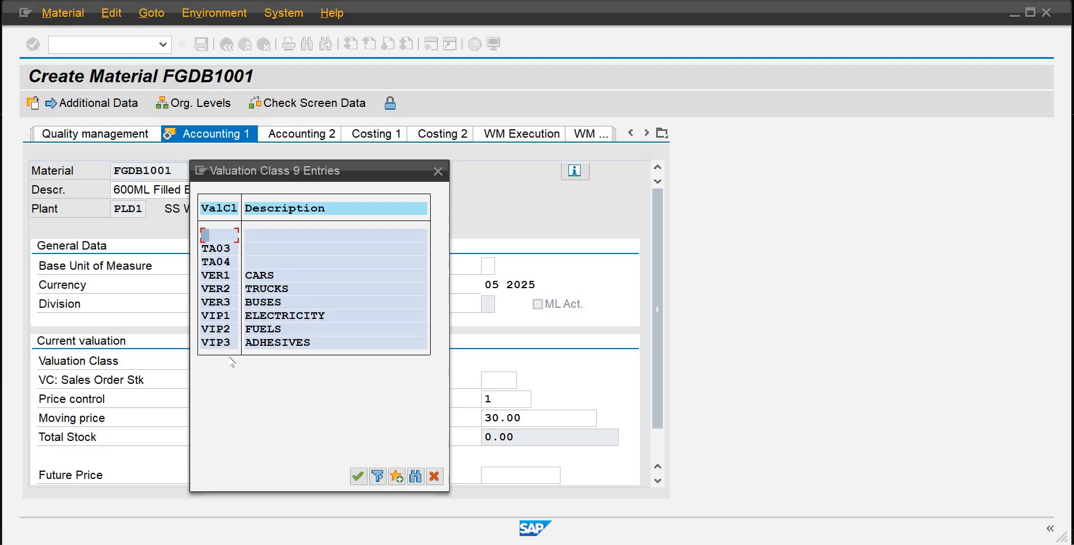
double_click(222, 276)
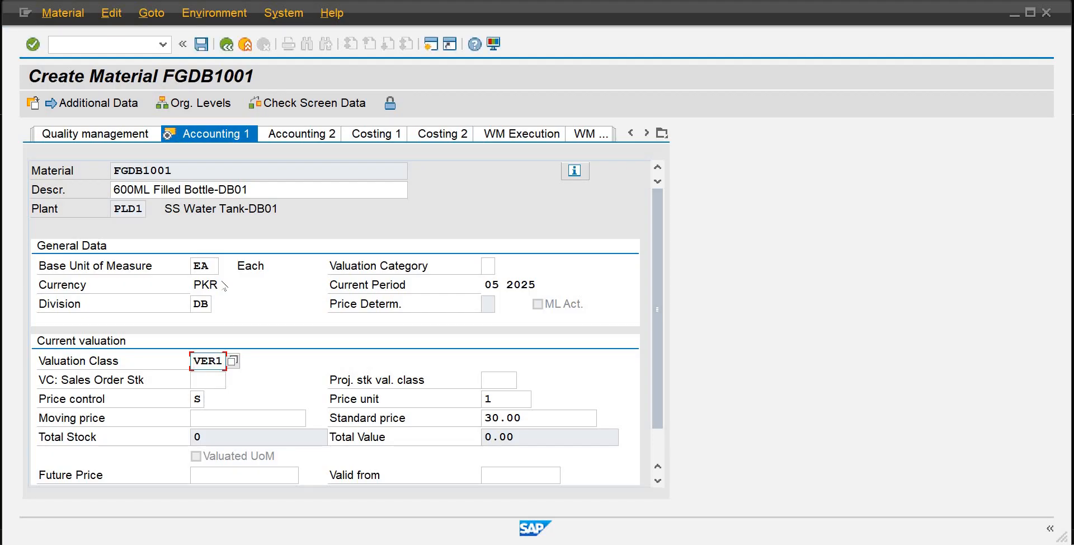
key(Return)
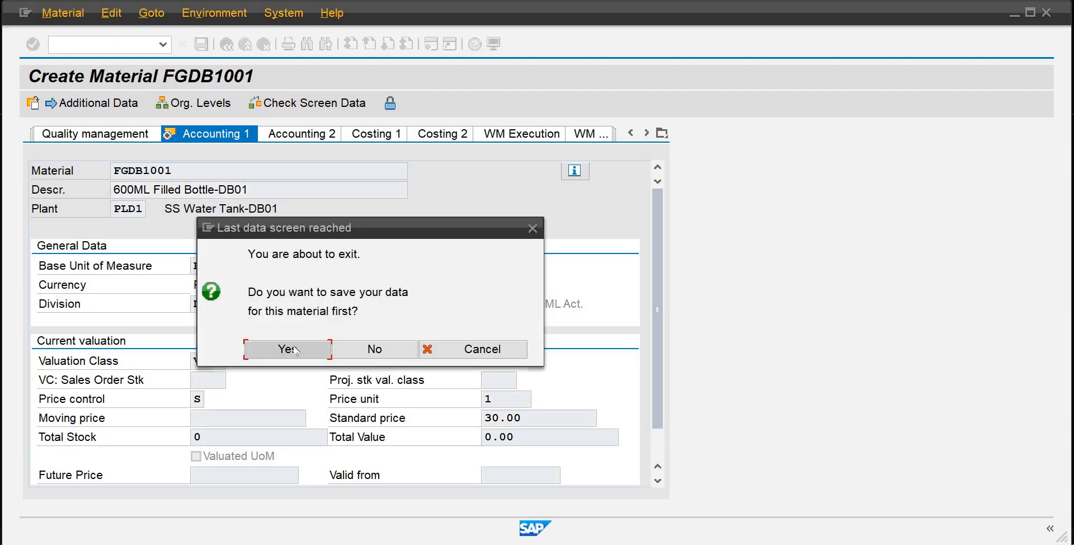
click(295, 350)
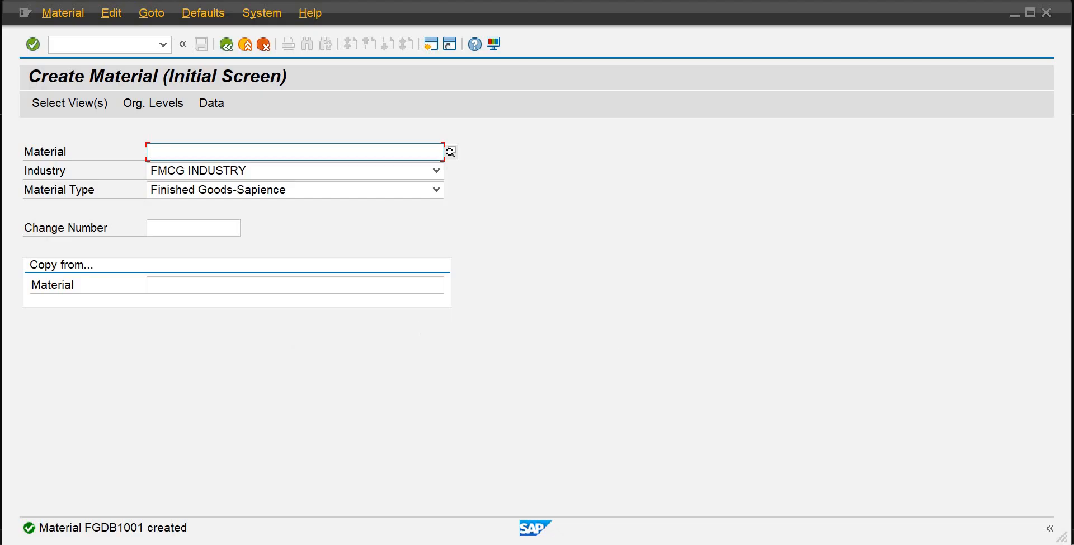
Switch to the Word document and renumber the "Phase .1" heading above Creation of Raw Materials as "Phase .2".
click(744, 497)
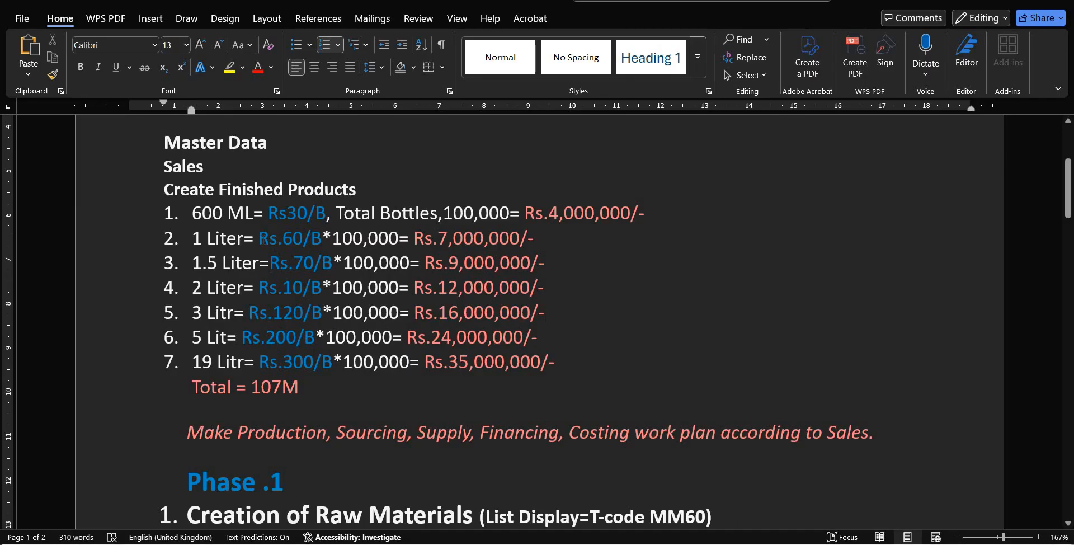
click(253, 264)
drag(242, 304, 238, 332)
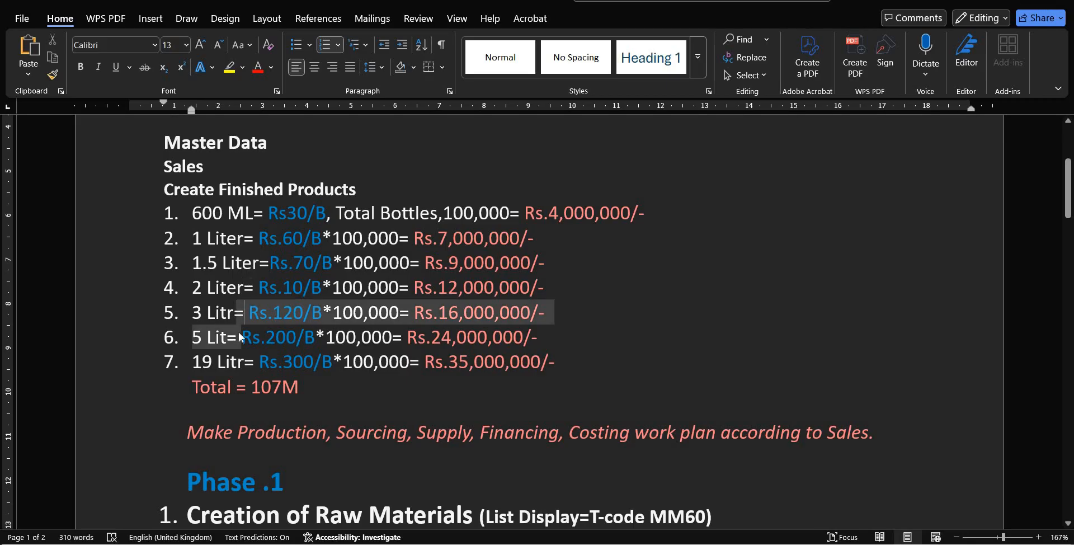
click(373, 378)
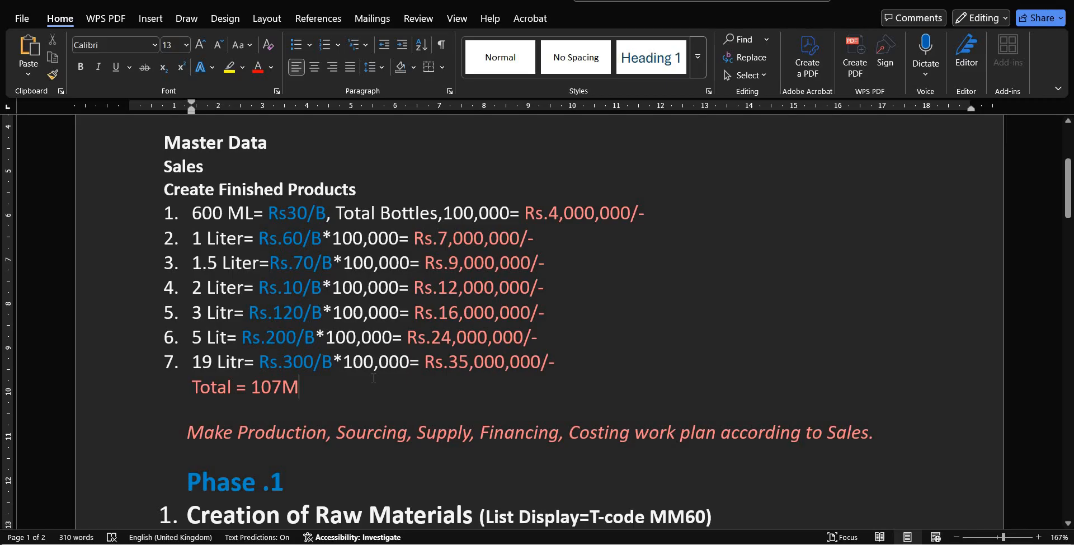
click(386, 463)
click(185, 488)
key(BackSpace)
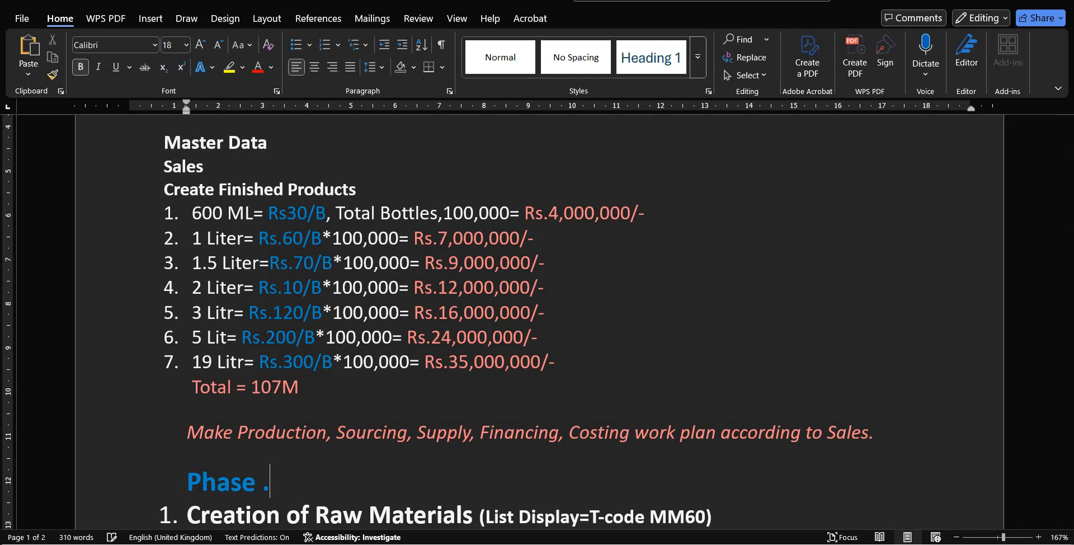
text(2)
Duplicate the "Phase .2" heading above itself and renumber the upper copy as "Phase .1".
click(183, 485)
key(ctrl+c)
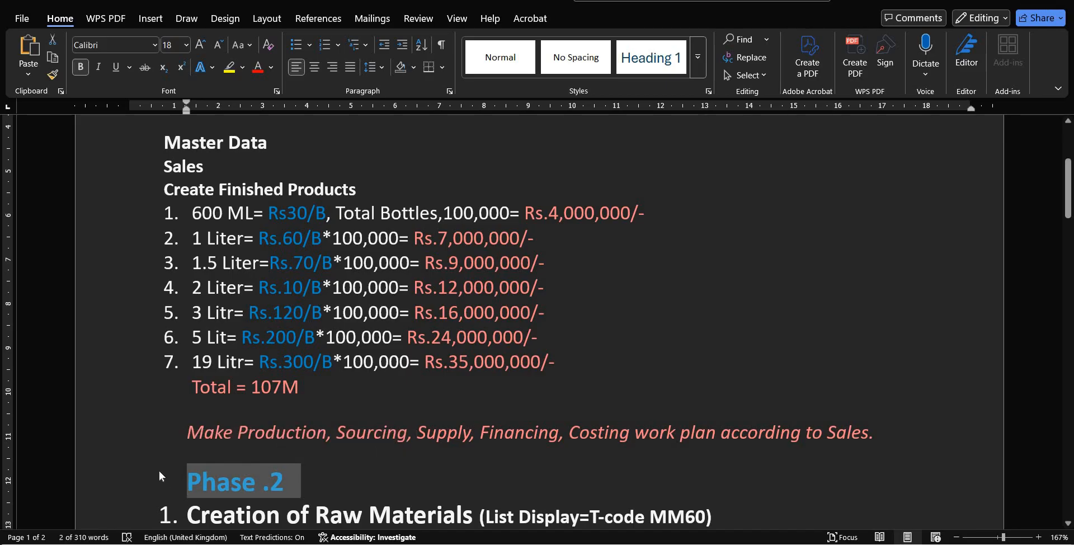
click(164, 469)
key(Return)
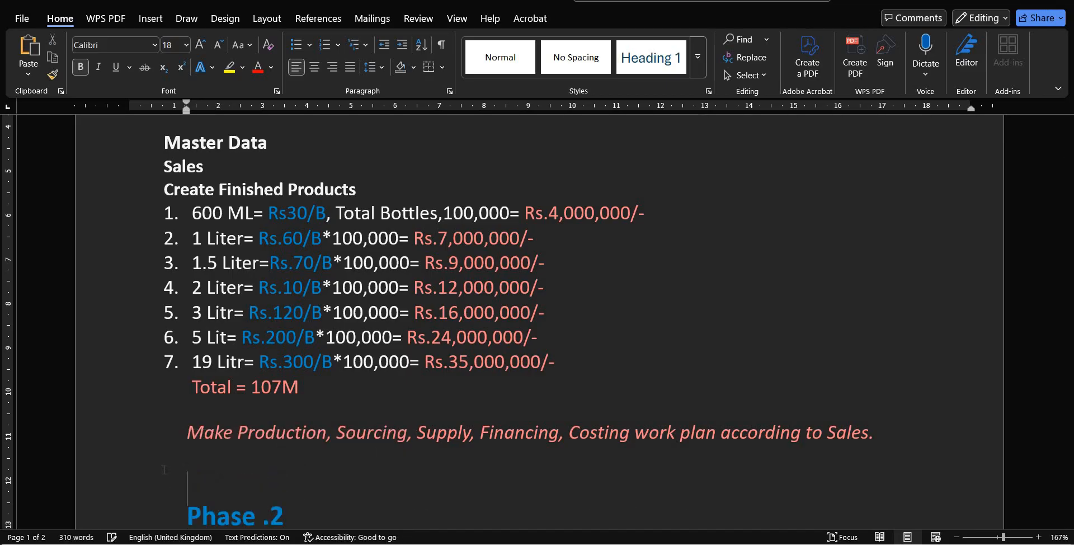
key(ctrl+v)
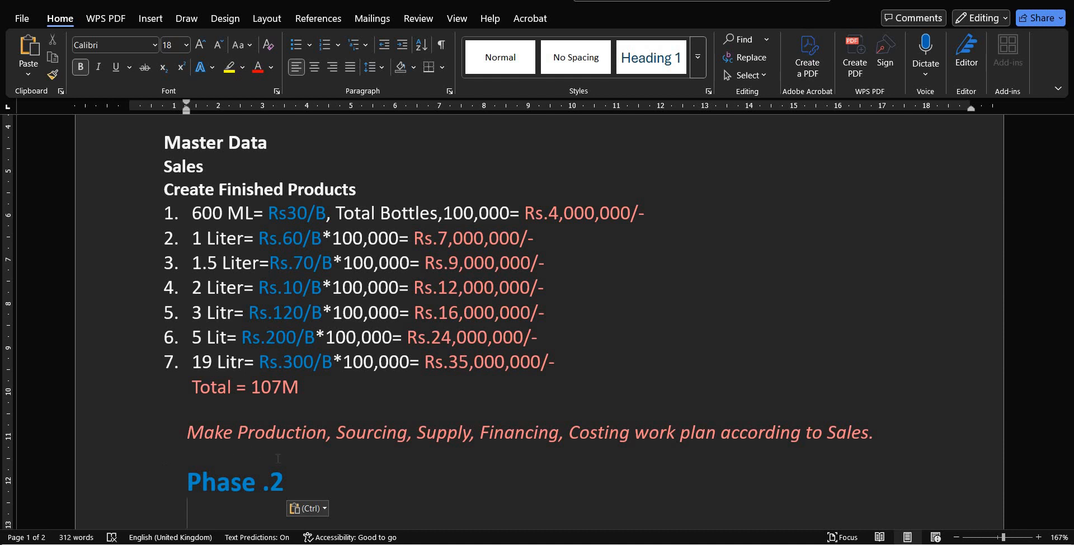
click(285, 479)
key(BackSpace)
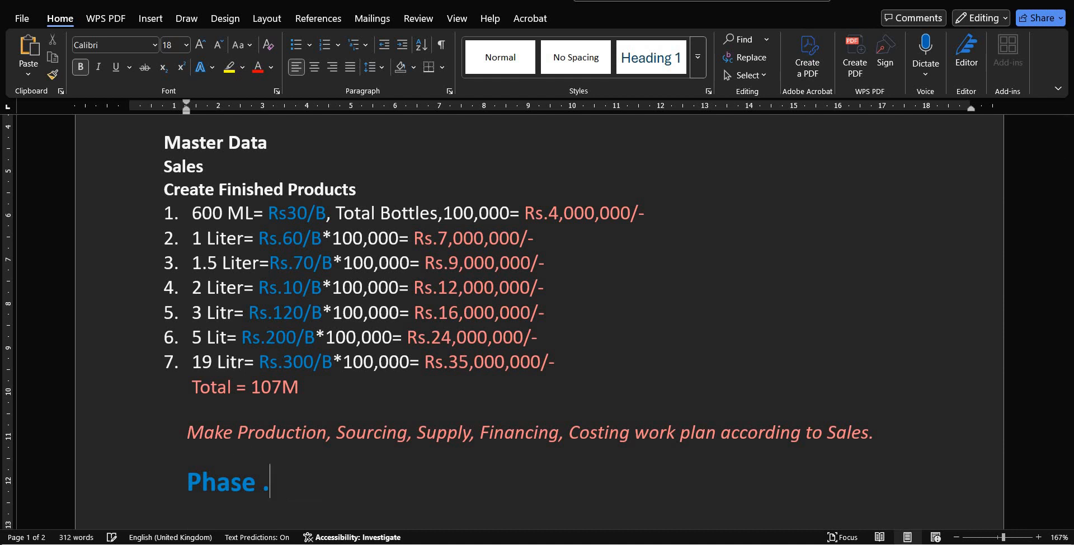
text(1)
Add the line "Create Finished Product" directly below the "Phase .1" heading.
key(Return)
text(C)
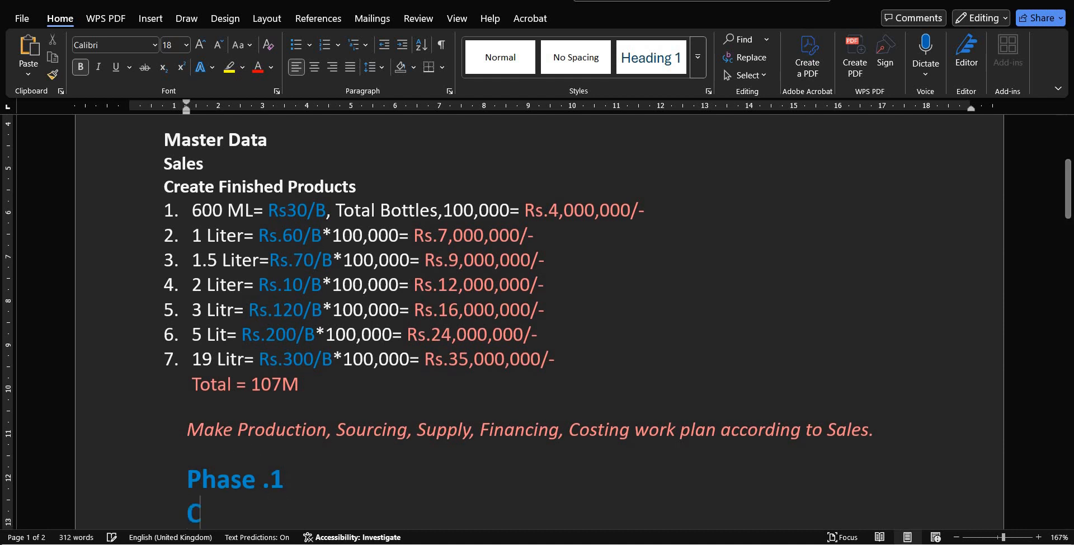
text(reate Fin)
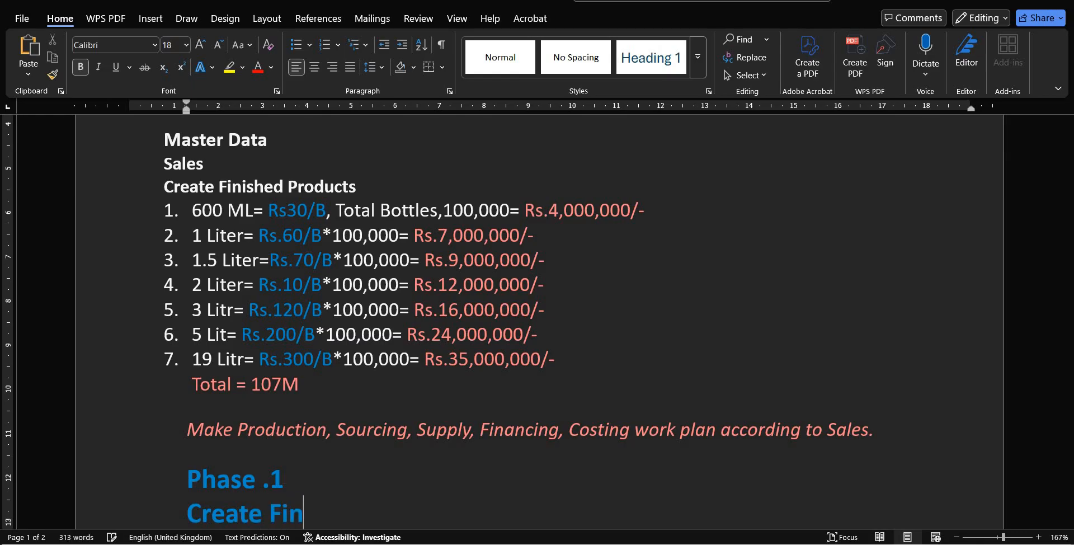
text(ished P)
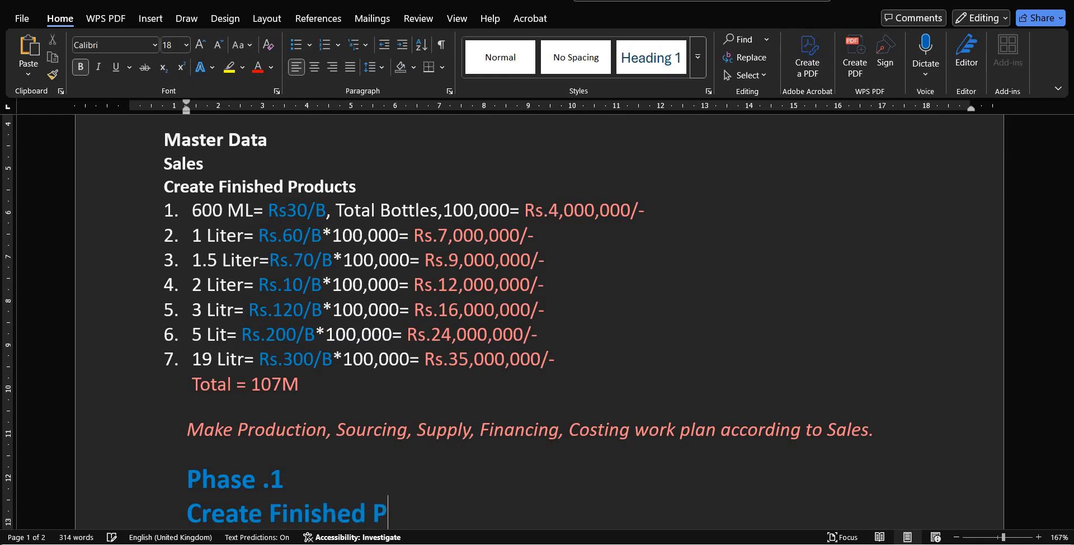
text(rodutct)
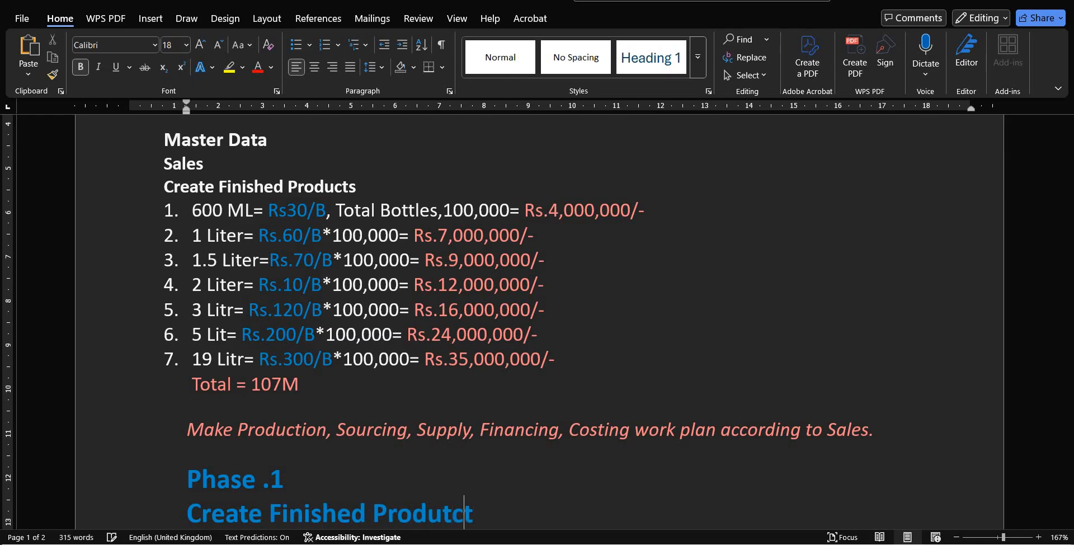
key(BackSpace)
key(BackSpace)
key(BackSpace)
text(ct)
Add the line "Create Customers" below "Create Finished Product" in the Phase .1 section.
key(Return)
text(Creat)
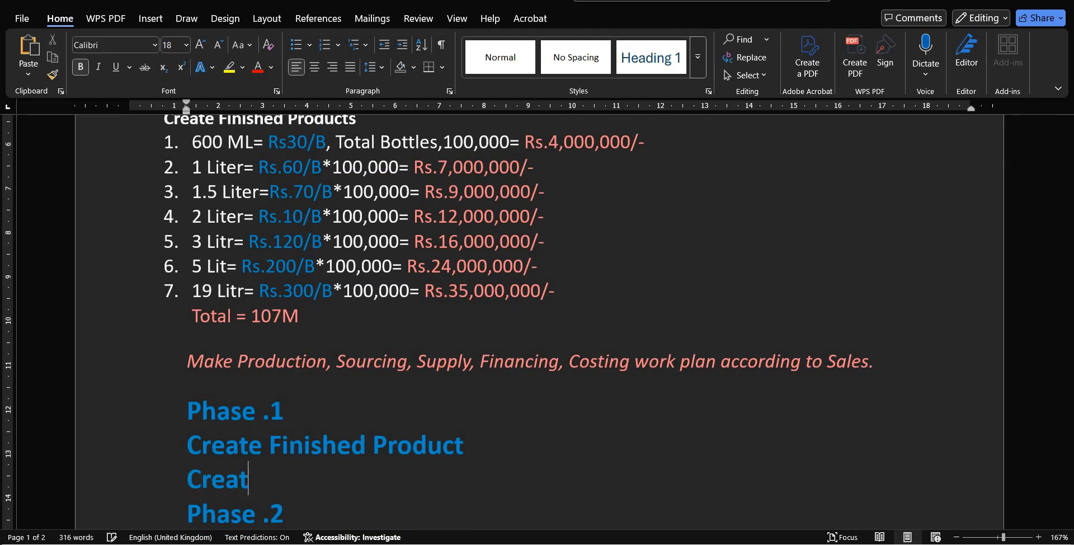
text(e Cust)
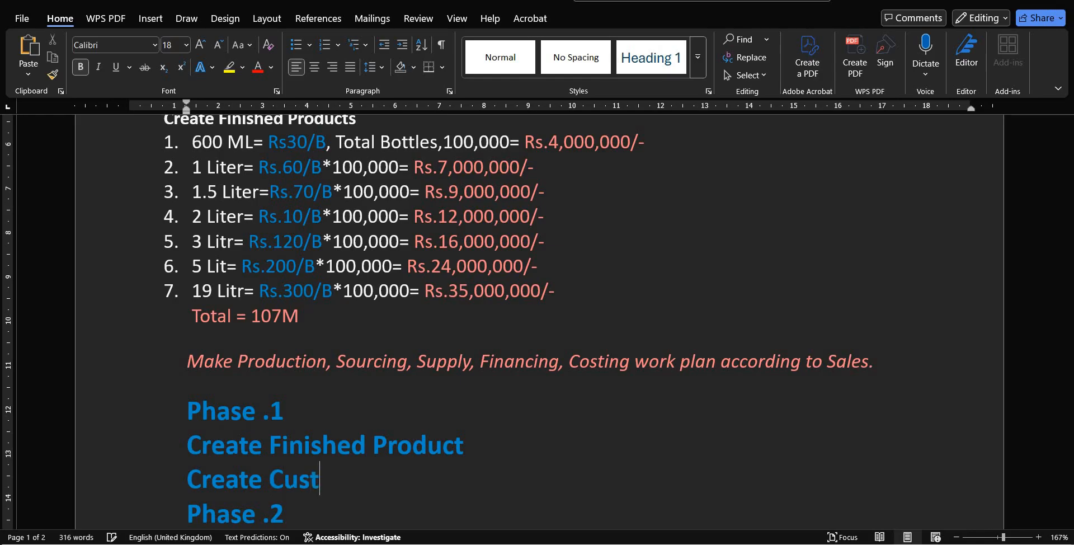
text(omers)
Add the line "Create Sales Inquiry" below "Create Customers" in the Phase .1 section.
key(Return)
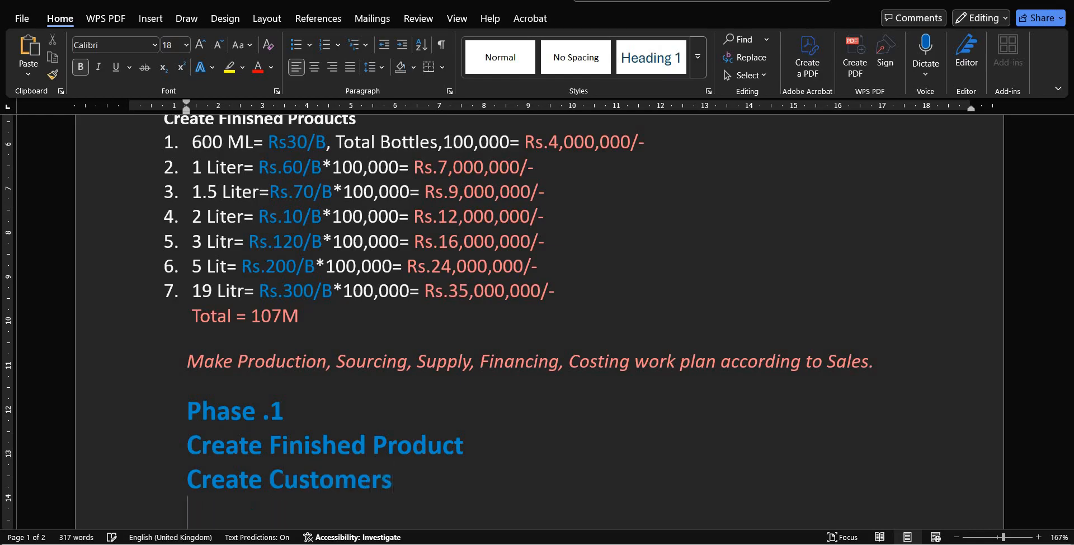
text(Crrea)
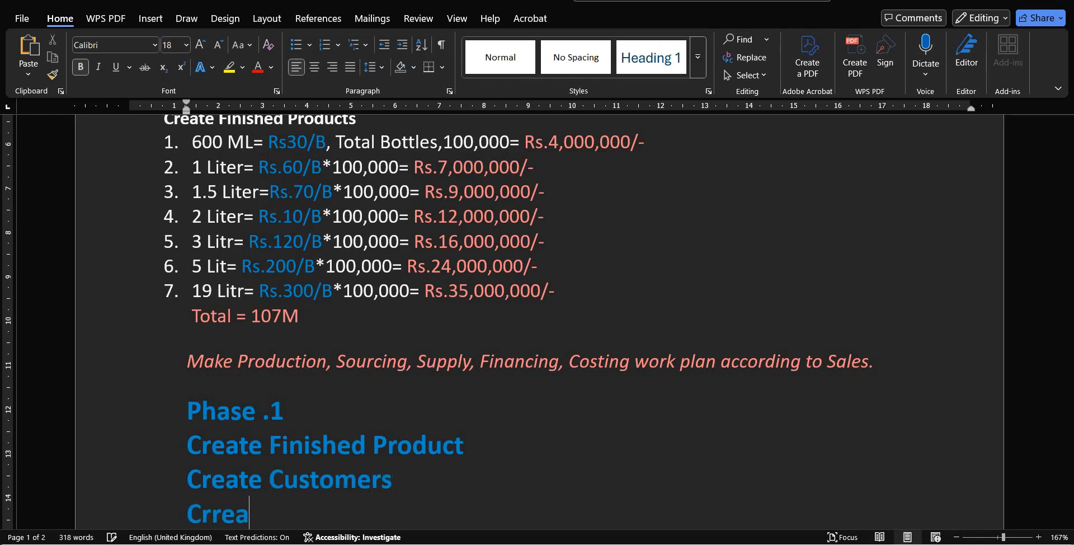
key(BackSpace)
key(BackSpace)
key(BackSpace)
text(eate )
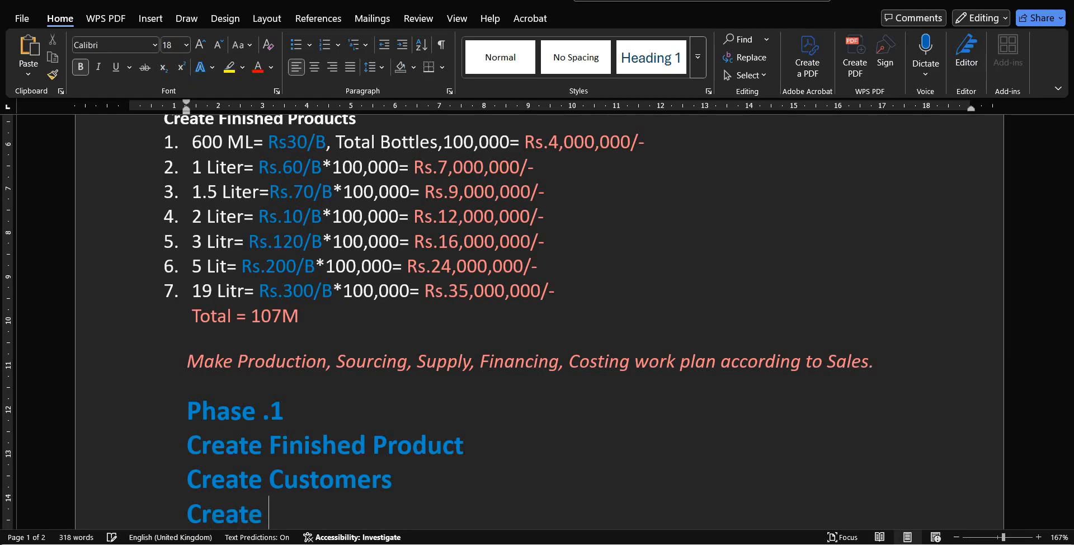
text(Sales In)
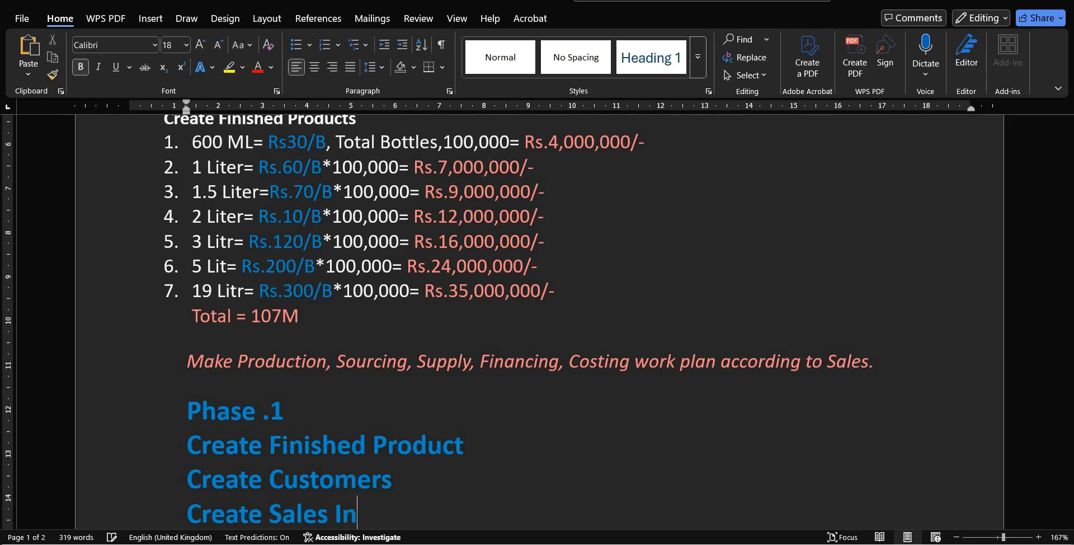
text(quire)
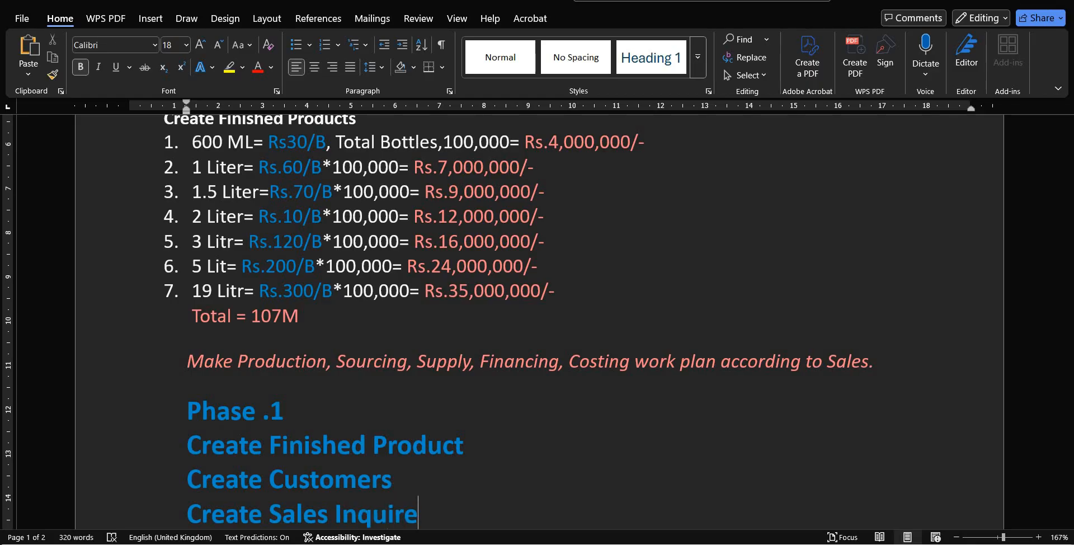
key(BackSpace)
text(y)
key(BackSpace)
key(BackSpace)
text(ry)
Add the line "Create Sales Quotation" below "Create Sales Inquiry" in the Phase .1 section.
key(Return)
text(S)
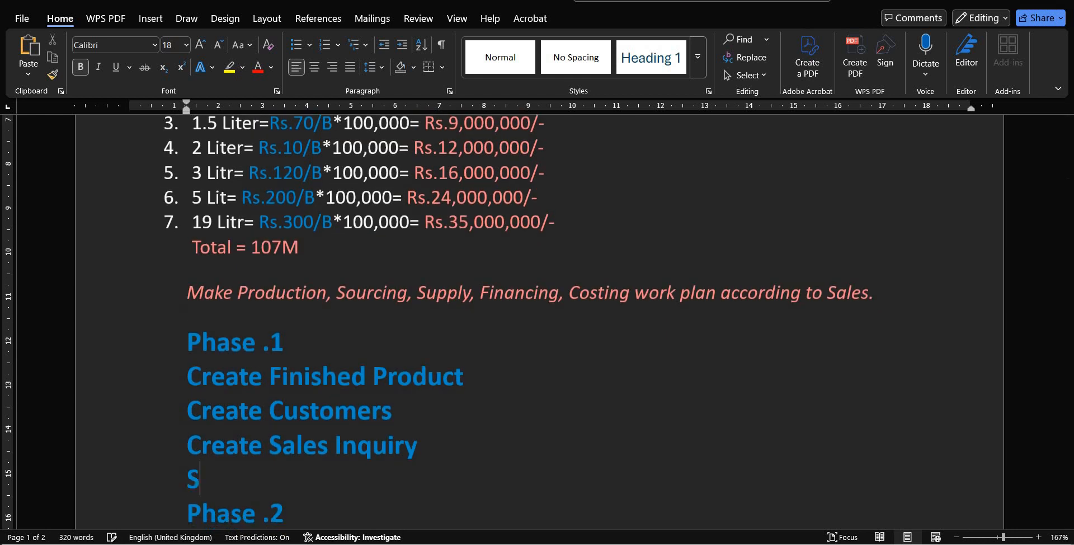
key(BackSpace)
text(Create Sl)
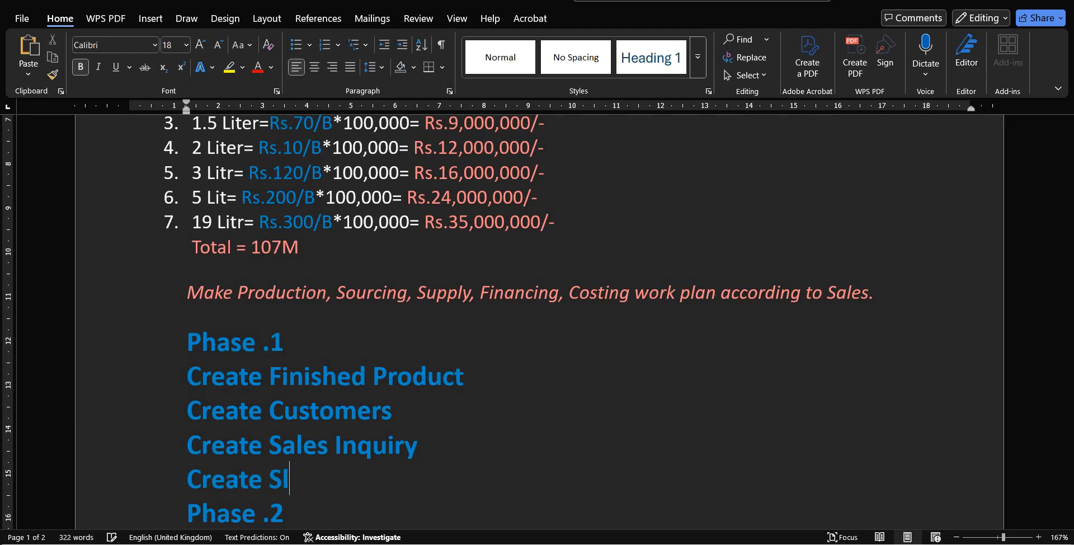
key(BackSpace)
text(ales)
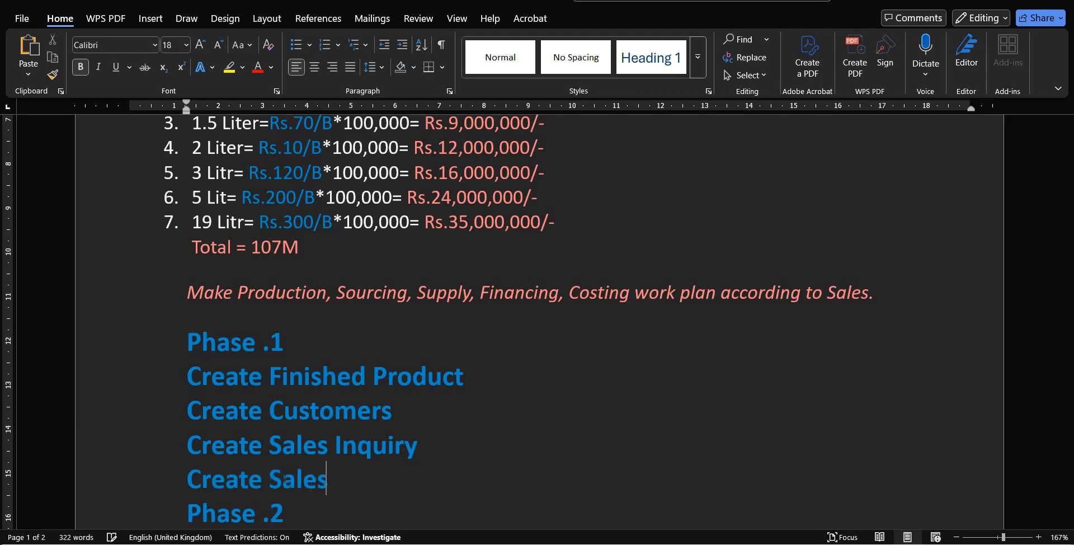
text( Quotation')
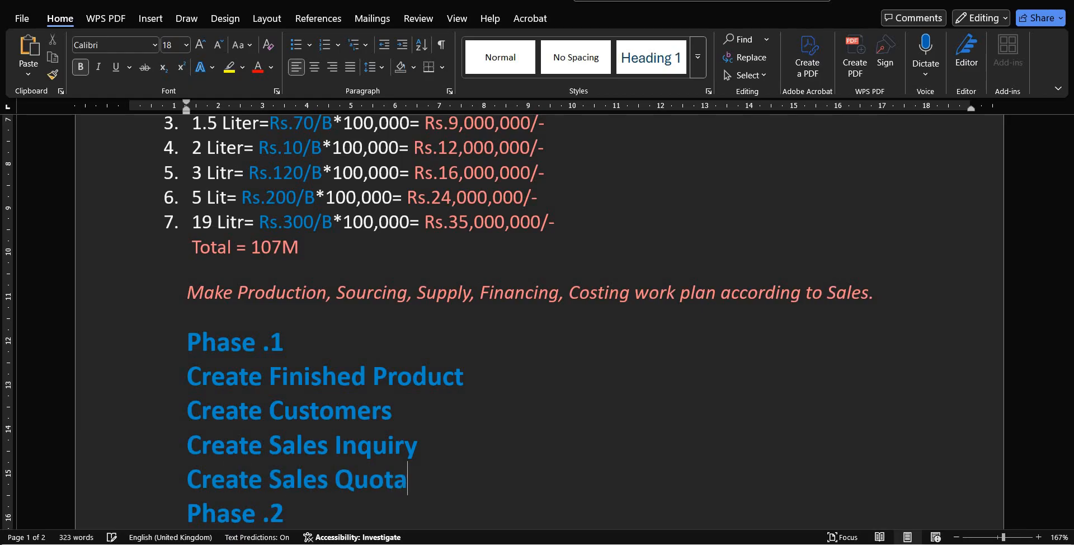
key(BackSpace)
Add the line "Create Sales Order" below "Create Sales Quotation" and insert a blank line before the "Phase .2" heading.
key(Return)
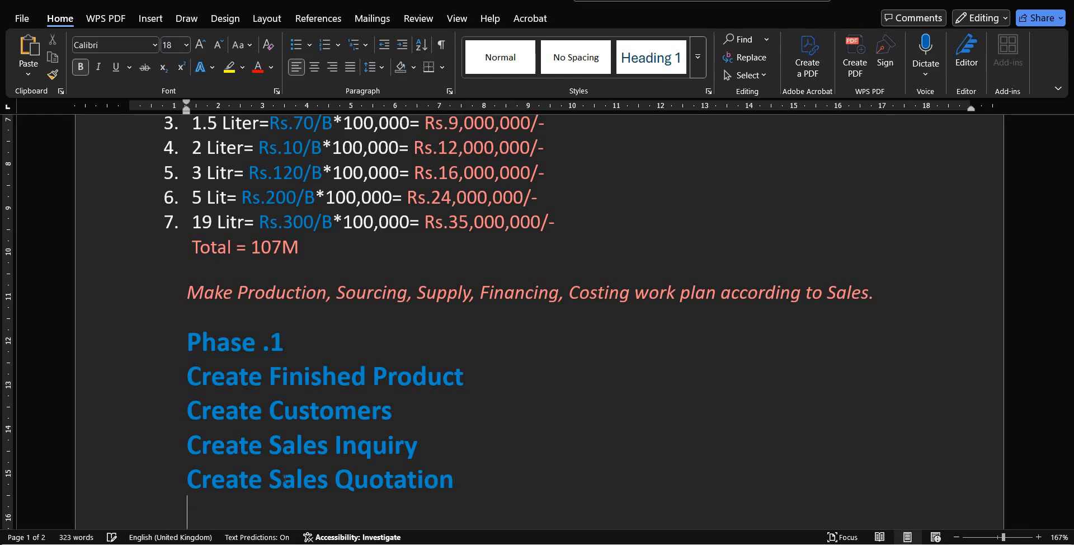
text(Sales)
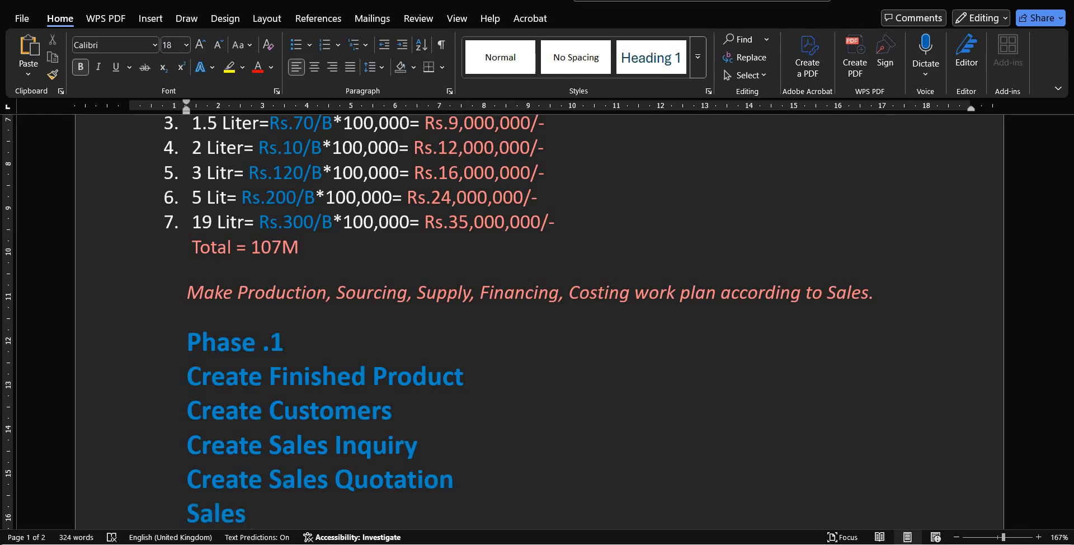
key(BackSpace)
key(BackSpace)
key(BackSpace)
key(BackSpace)
key(BackSpace)
text(Cre)
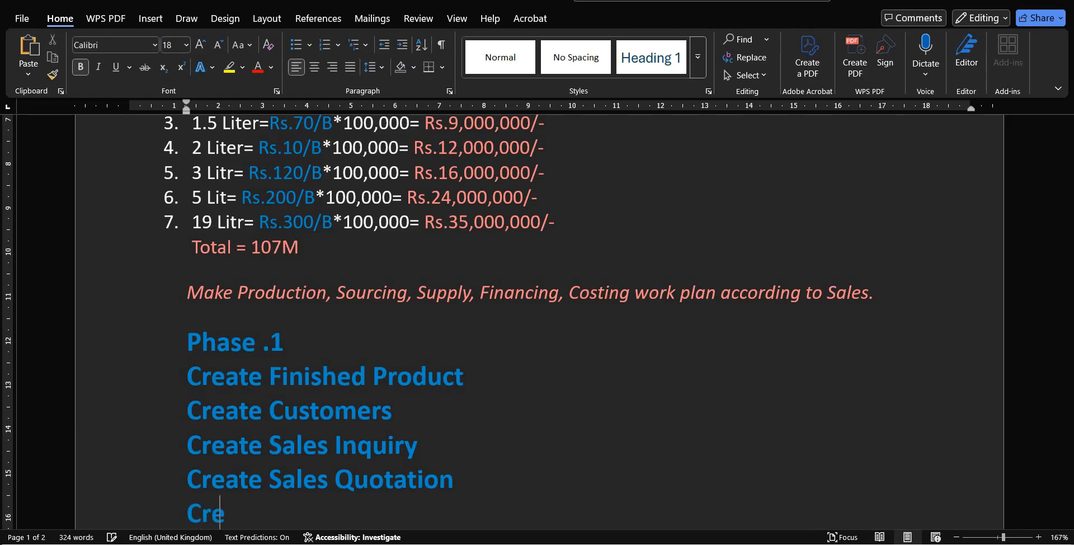
text(ate Sales )
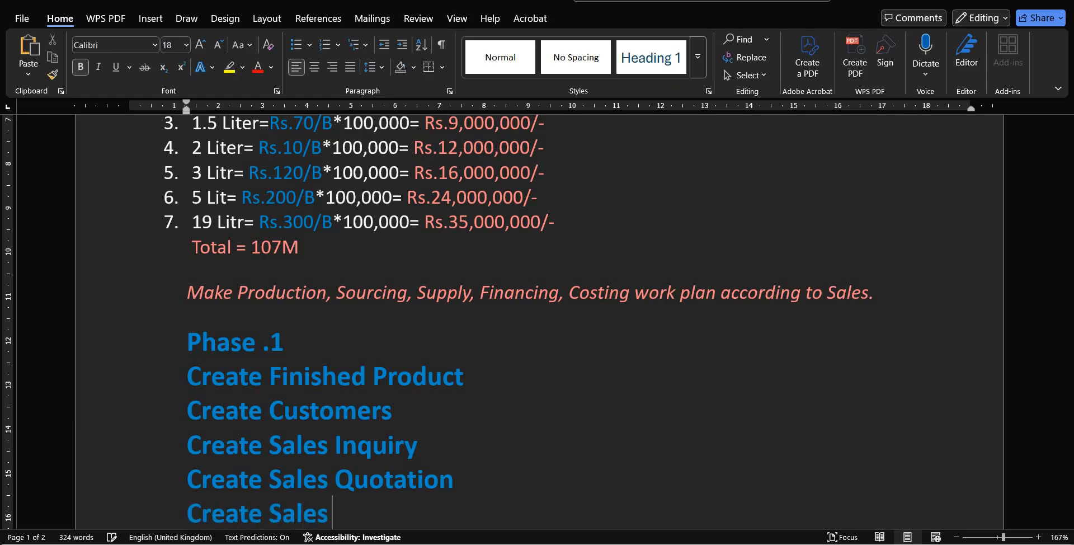
text(order)
key(BackSpace)
key(BackSpace)
key(BackSpace)
key(BackSpace)
key(BackSpace)
text(Order)
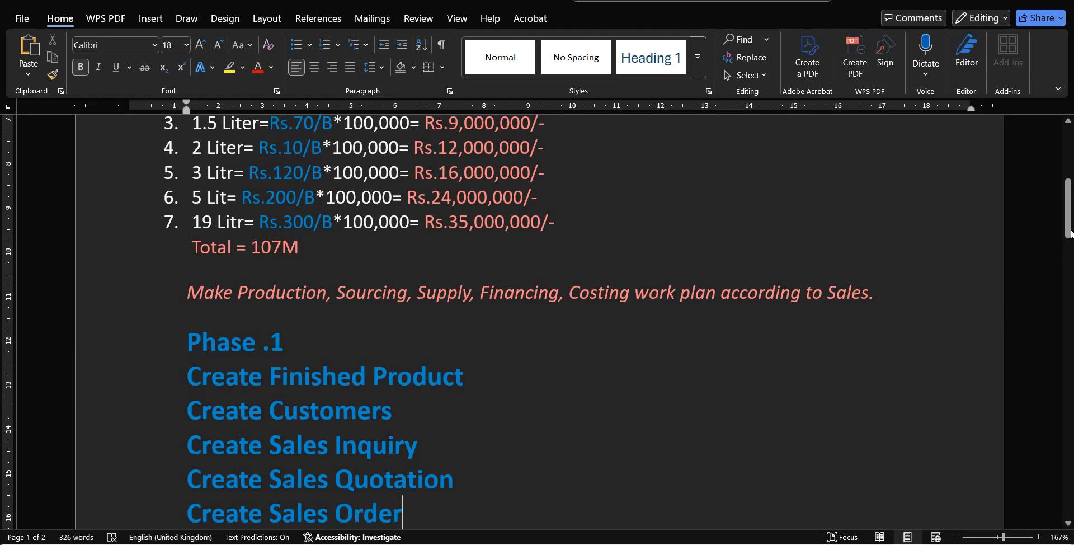
drag(1067, 231, 1067, 250)
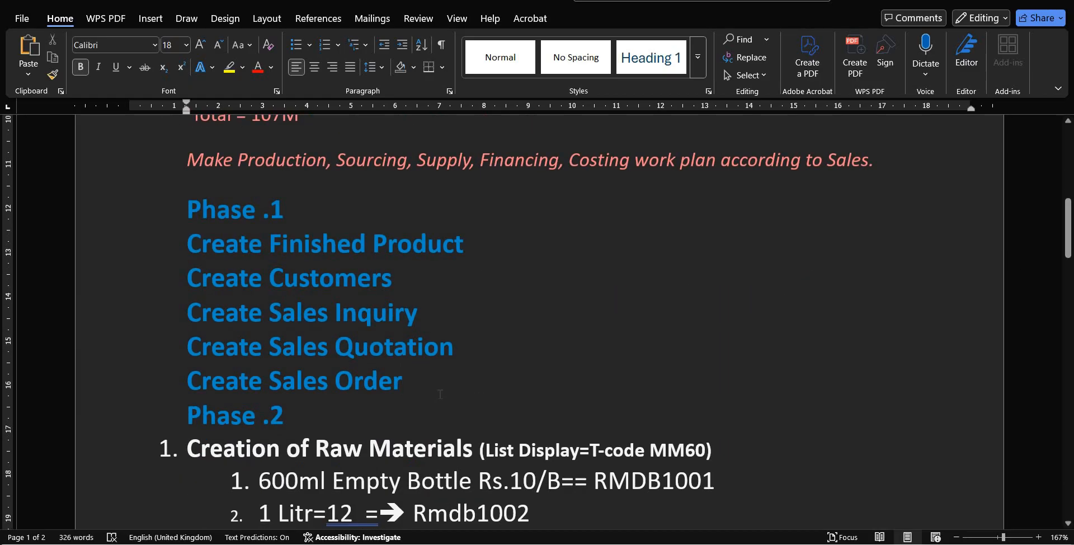
key(Return)
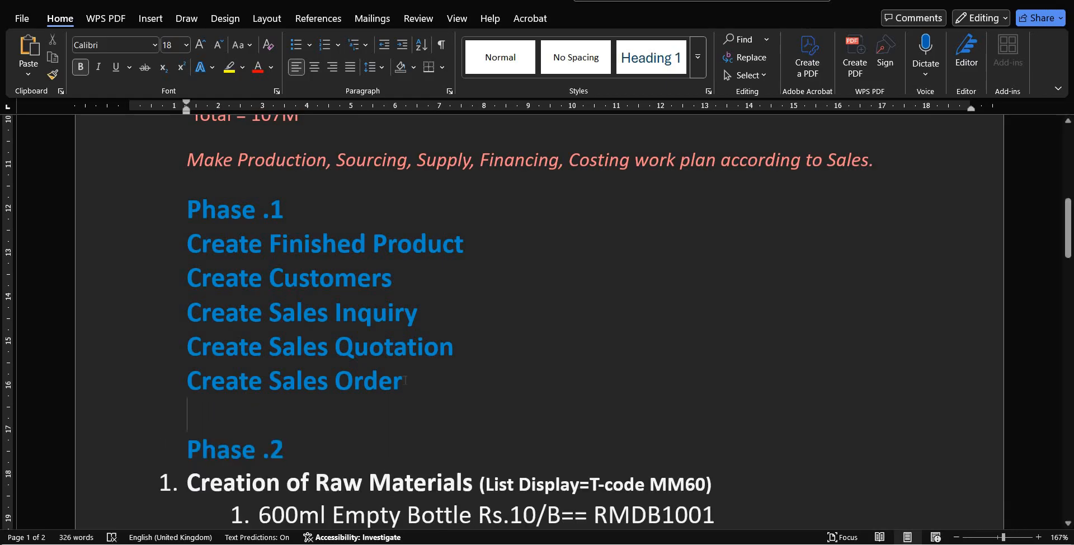
Set the font colour of the five "Create" lines under "Phase .1" to the black theme text colour.
shift+click(253, 291)
shift+click(240, 246)
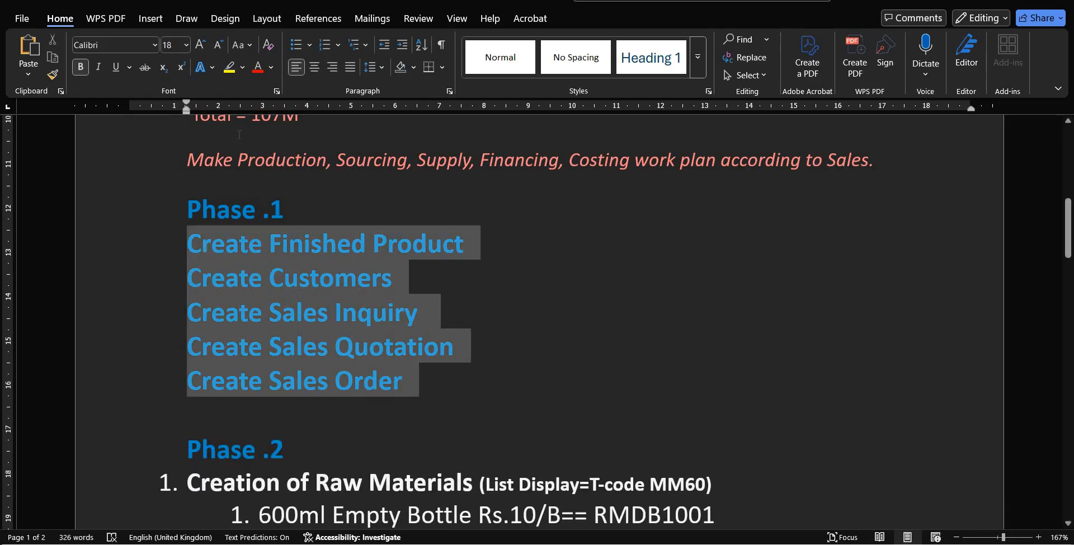
click(273, 68)
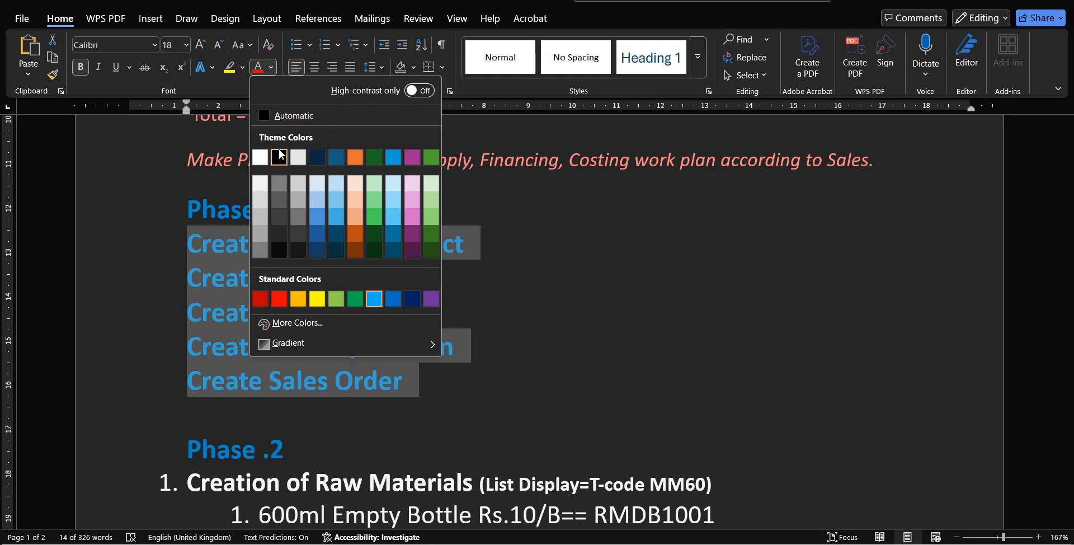
click(280, 155)
click(501, 293)
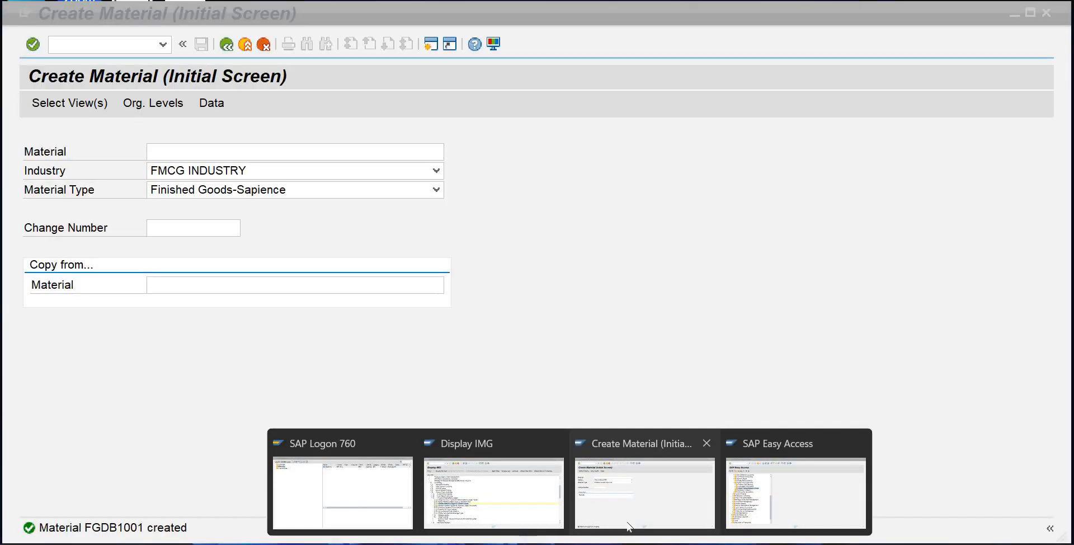
Check SAP's Create Material window, return to the Word document, and review the finished-product price list and the Phase .1 section.
click(626, 522)
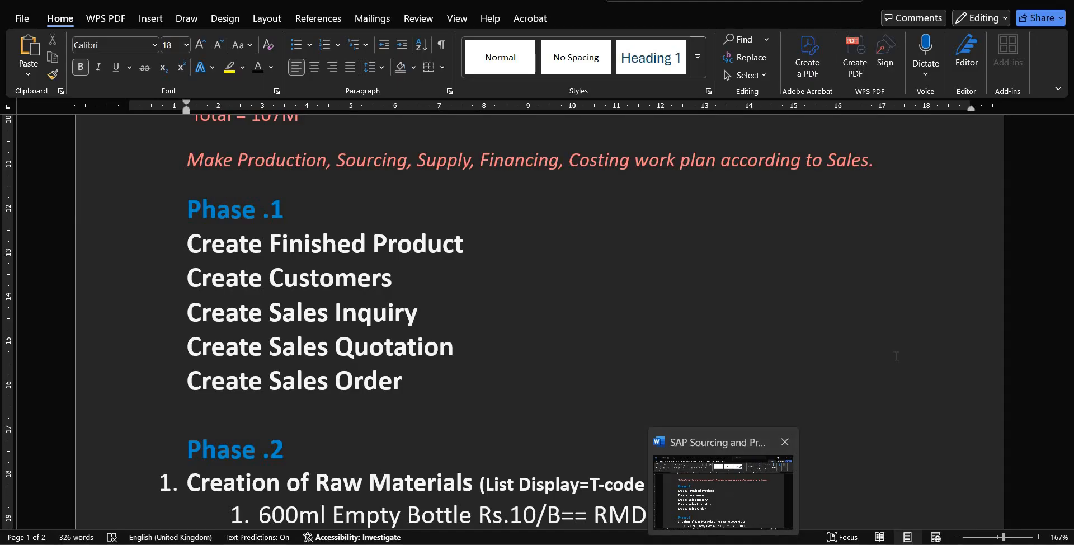
click(727, 487)
drag(1069, 222, 1069, 185)
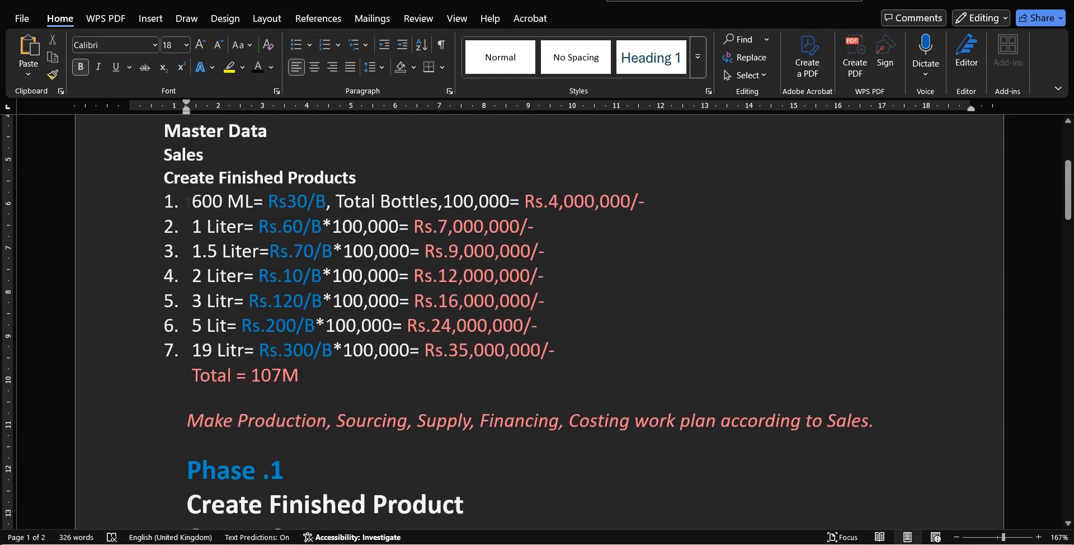
drag(192, 202, 563, 339)
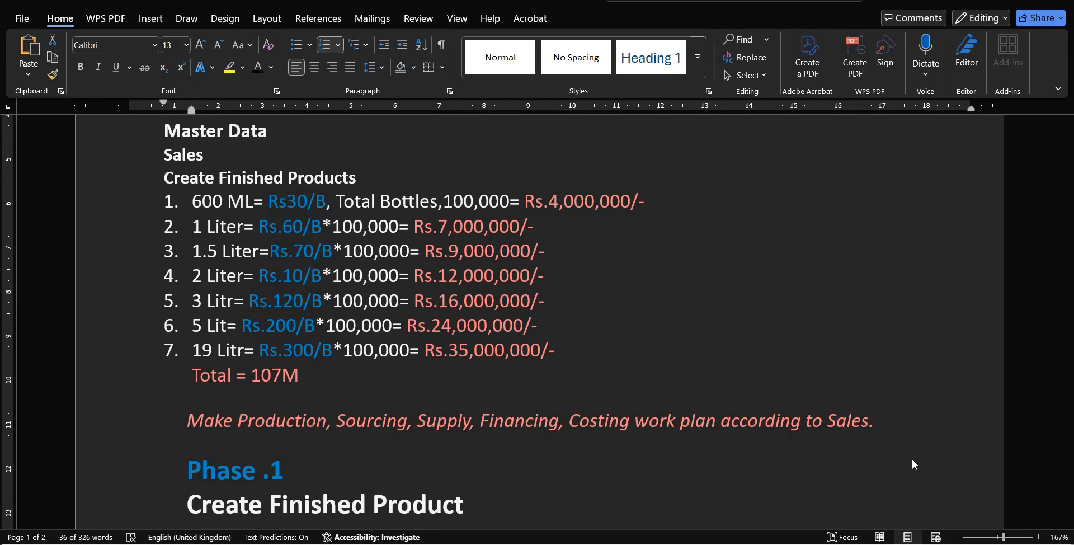
click(882, 463)
click(883, 464)
drag(1070, 201, 1070, 232)
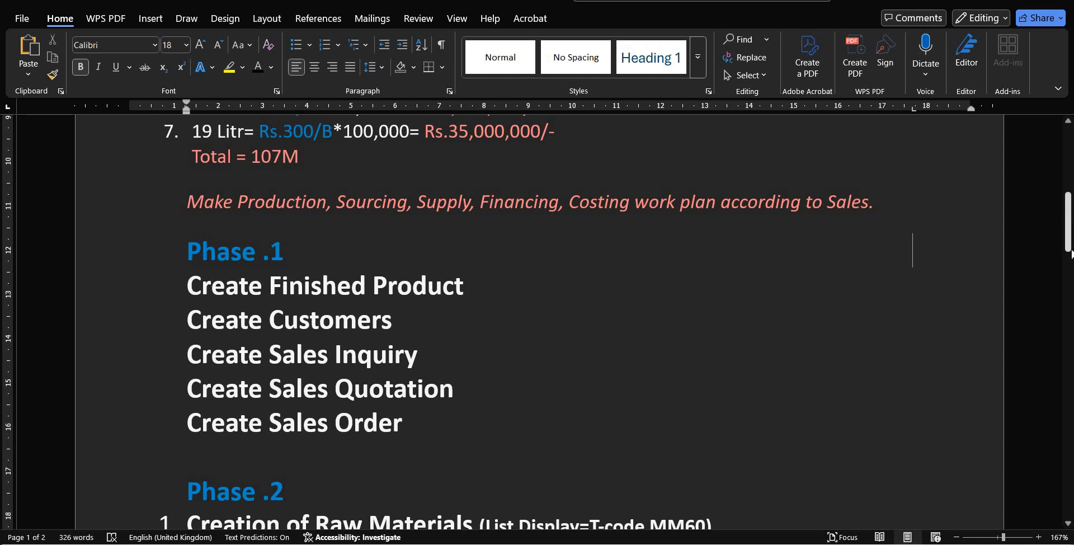
drag(1070, 251, 1071, 168)
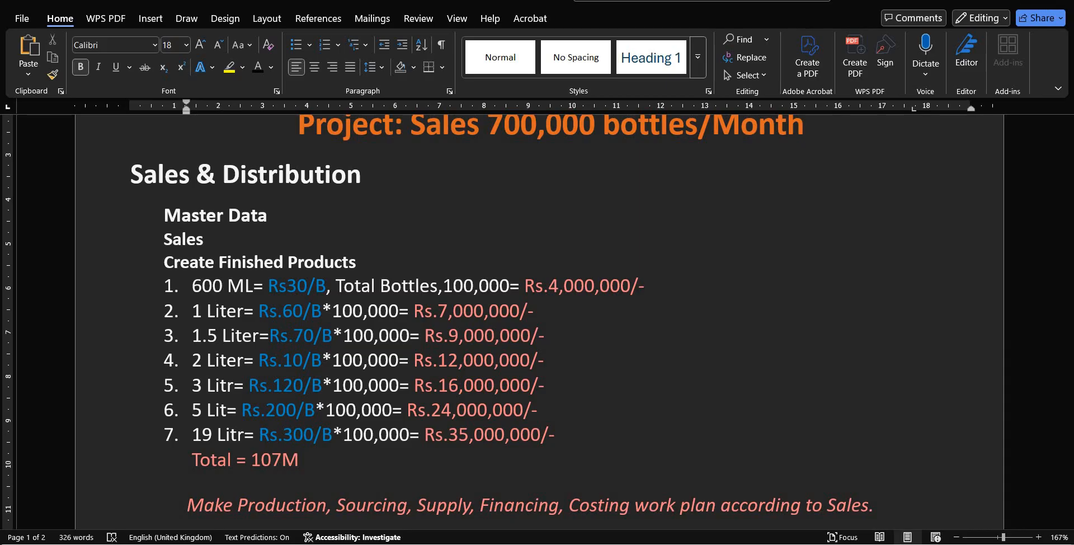